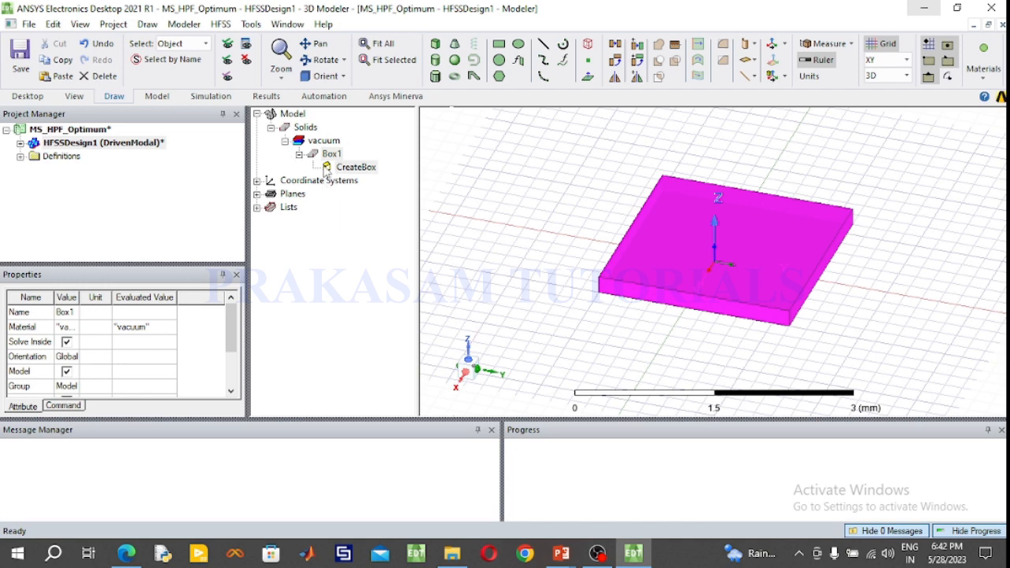
Rename the box object as Substrate in its attribute properties
left_click(365, 198)
left_click(366, 195)
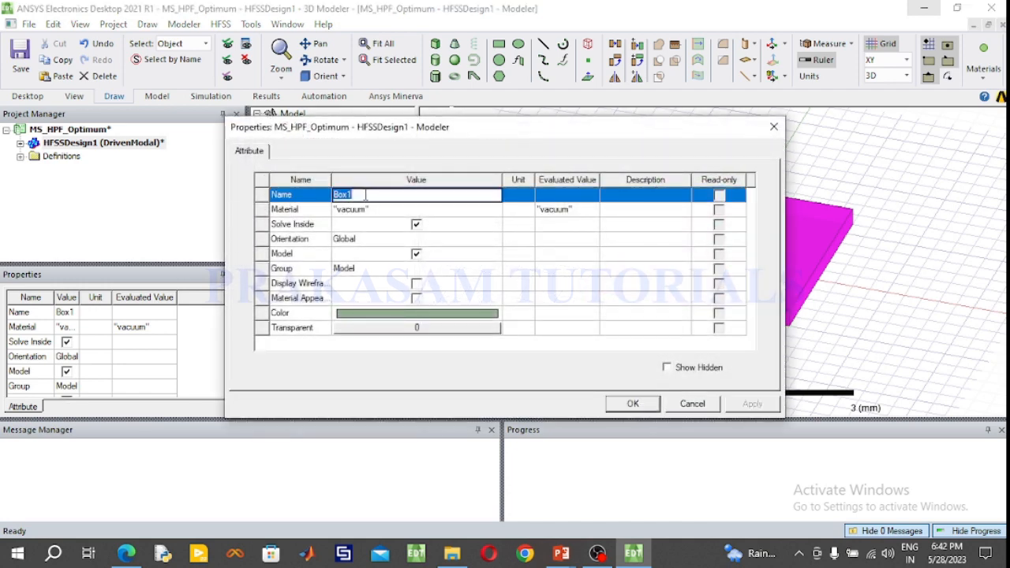
type("Substrate")
Assign the Rogers RT/duroid 5880 (tm) material to the substrate from the system materials library
left_click(398, 209)
left_click(387, 224)
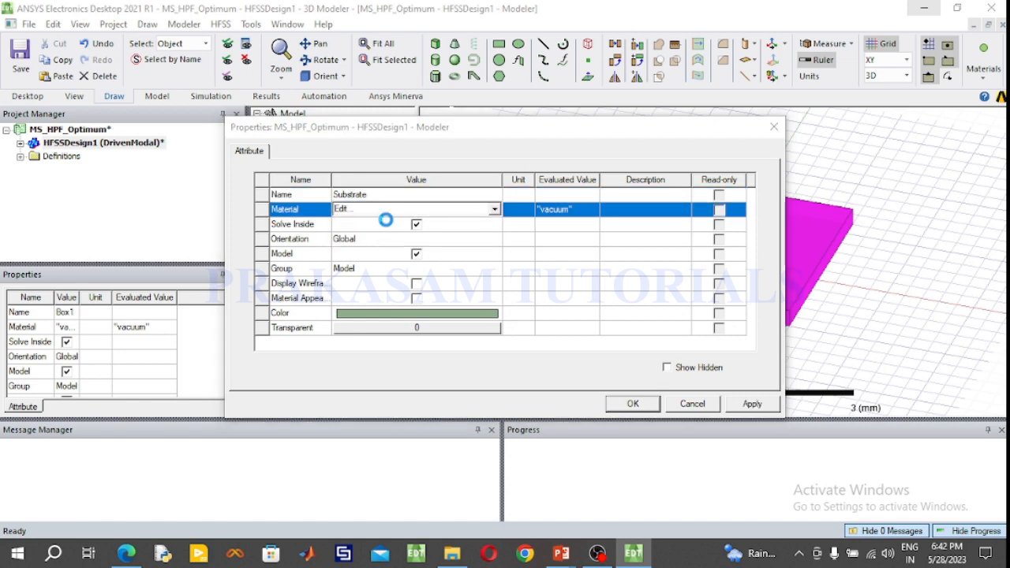
left_click(272, 154)
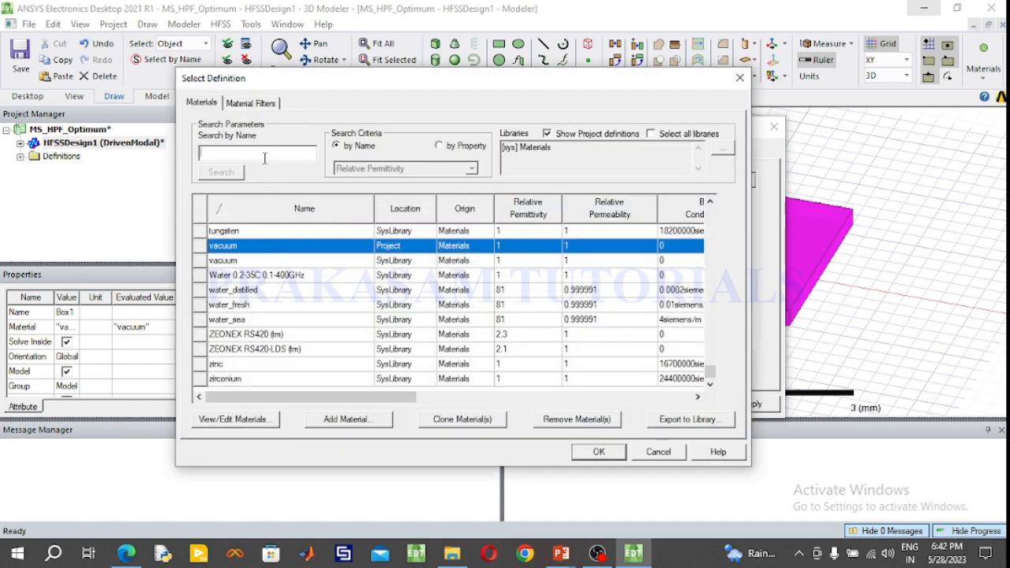
type("roger")
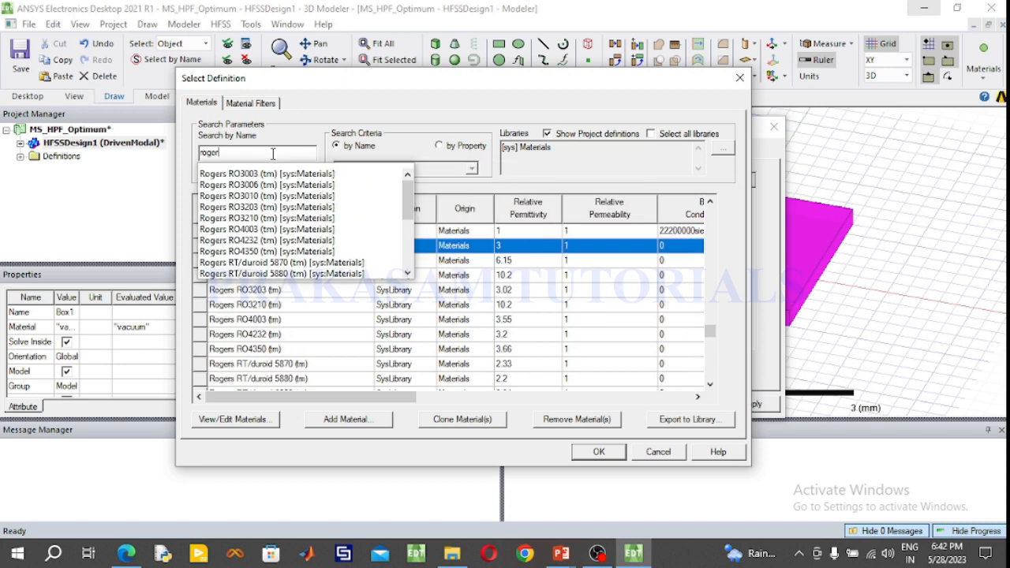
key("Return")
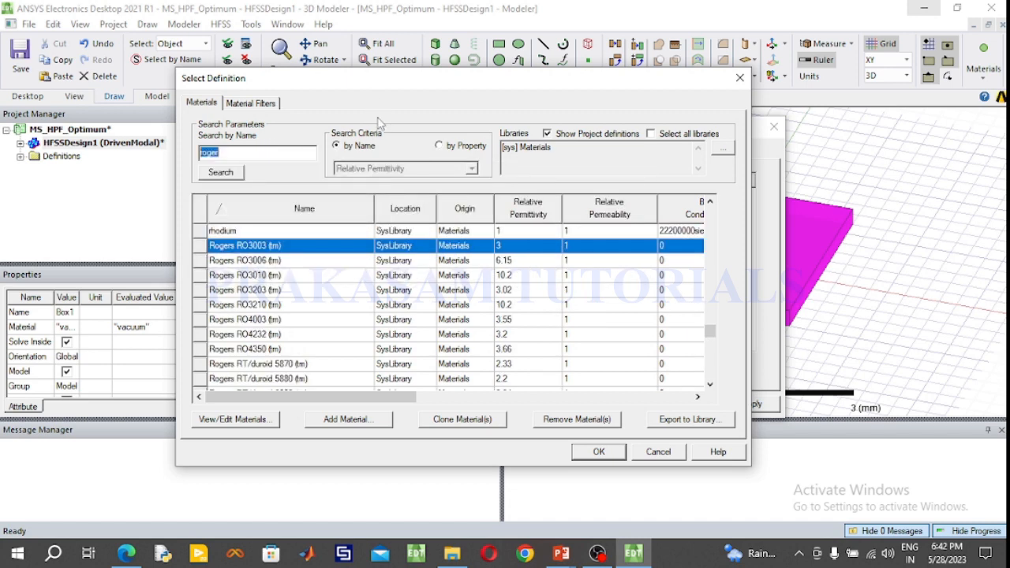
left_click(286, 383)
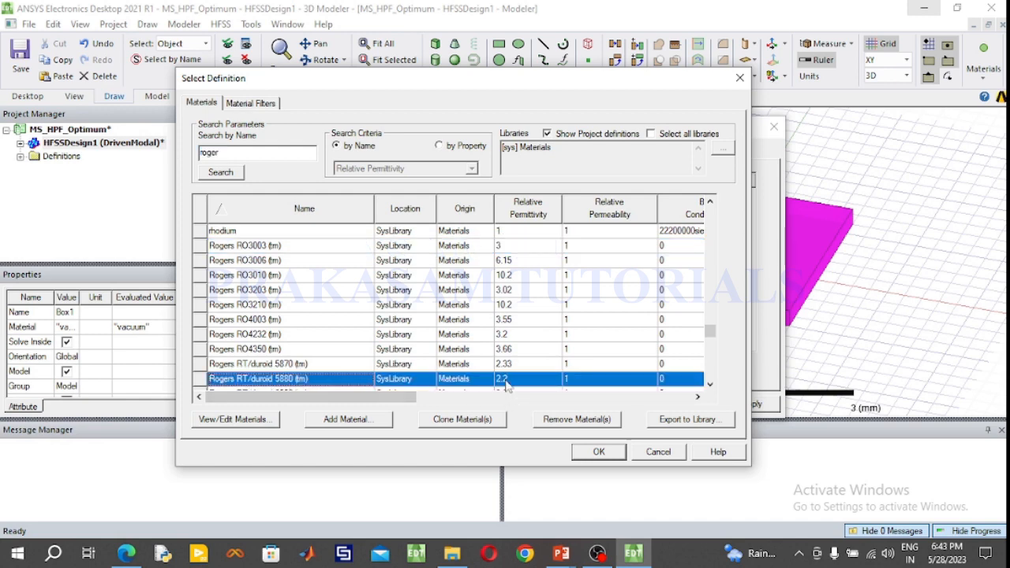
left_click(599, 451)
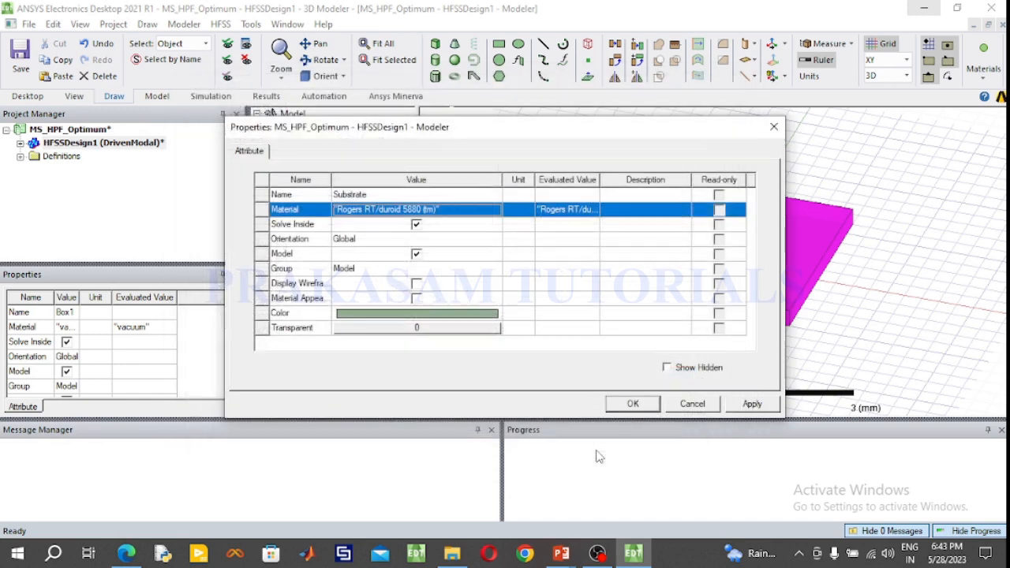
Set the substrate's display colour to light yellow and apply the attribute changes
left_click(467, 316)
left_click(468, 316)
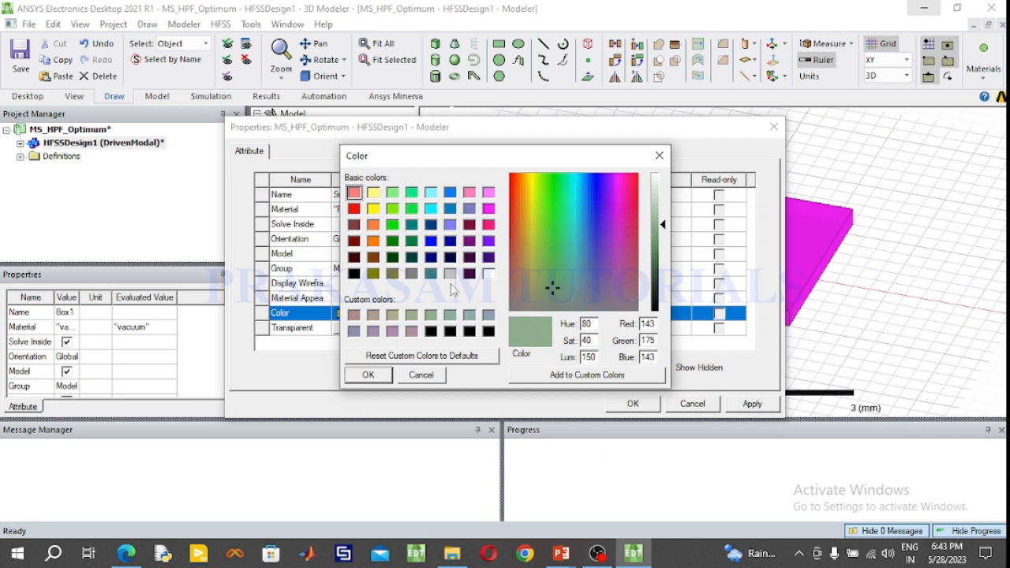
left_click(374, 194)
left_click(368, 377)
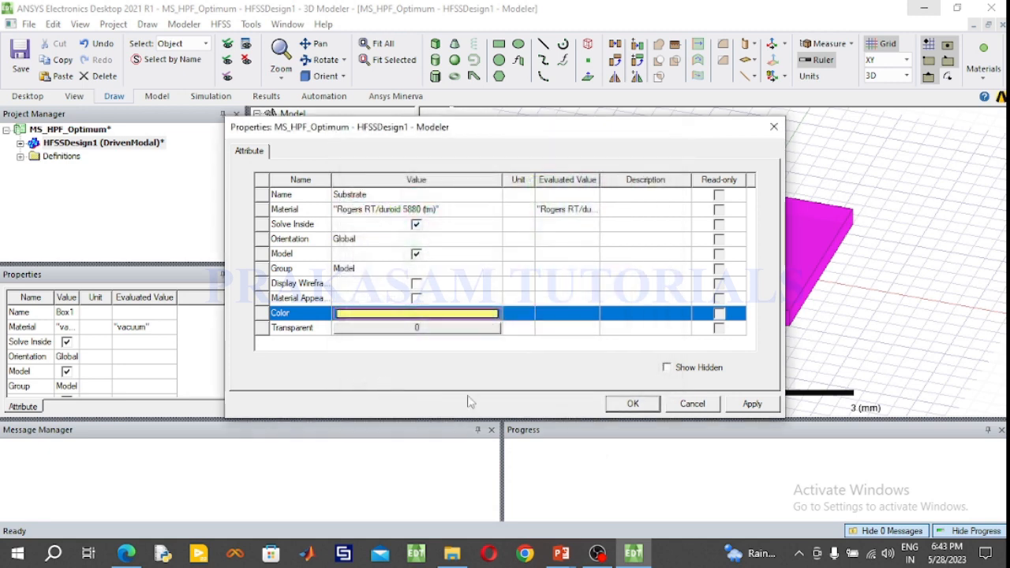
left_click(634, 406)
Set the substrate box's size to X 30 mm, Y 150 mm and Z -1.57 mm
double_click(364, 170)
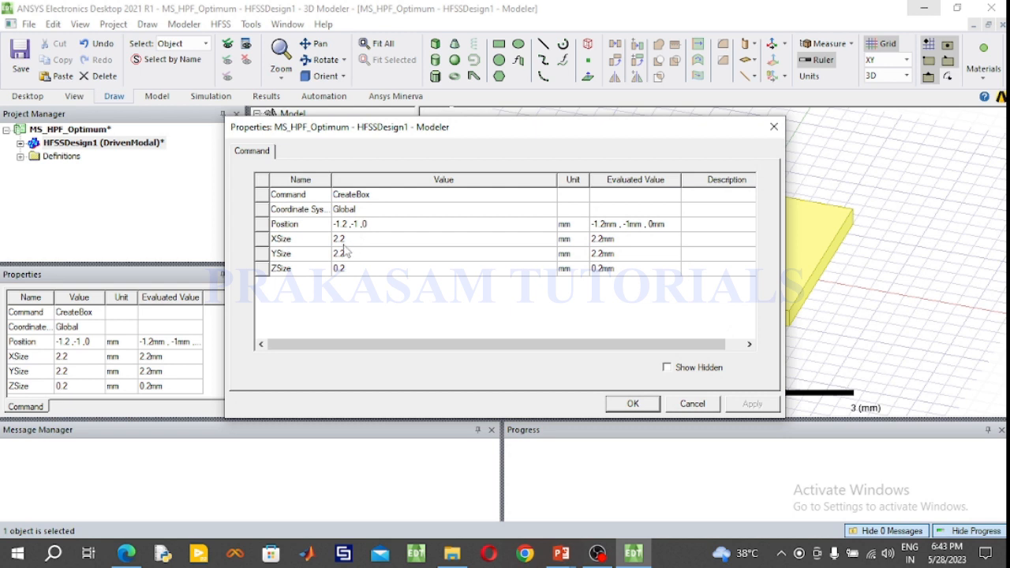
left_click(350, 244)
left_click(349, 244)
type("30")
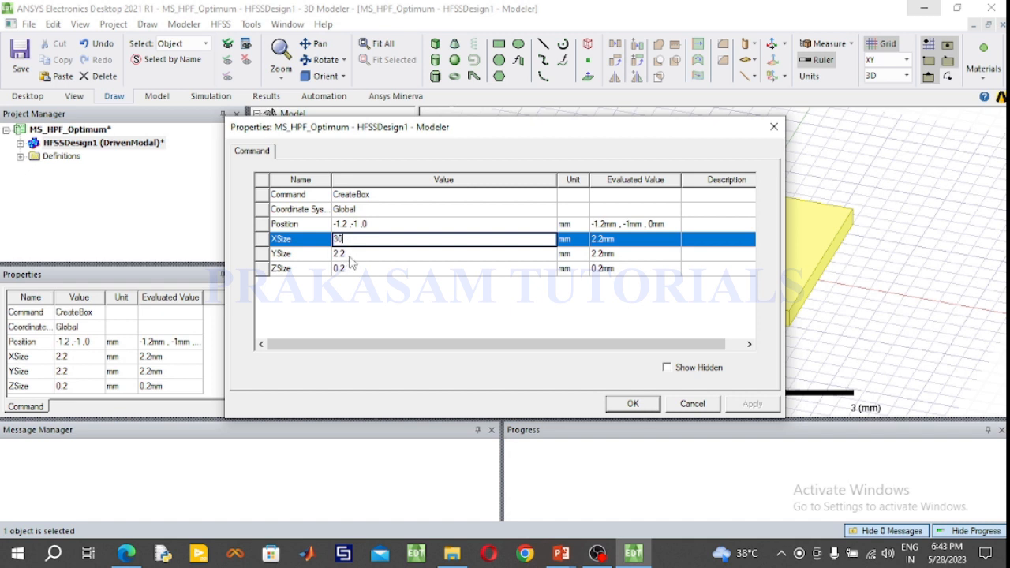
left_click(350, 254)
type("150")
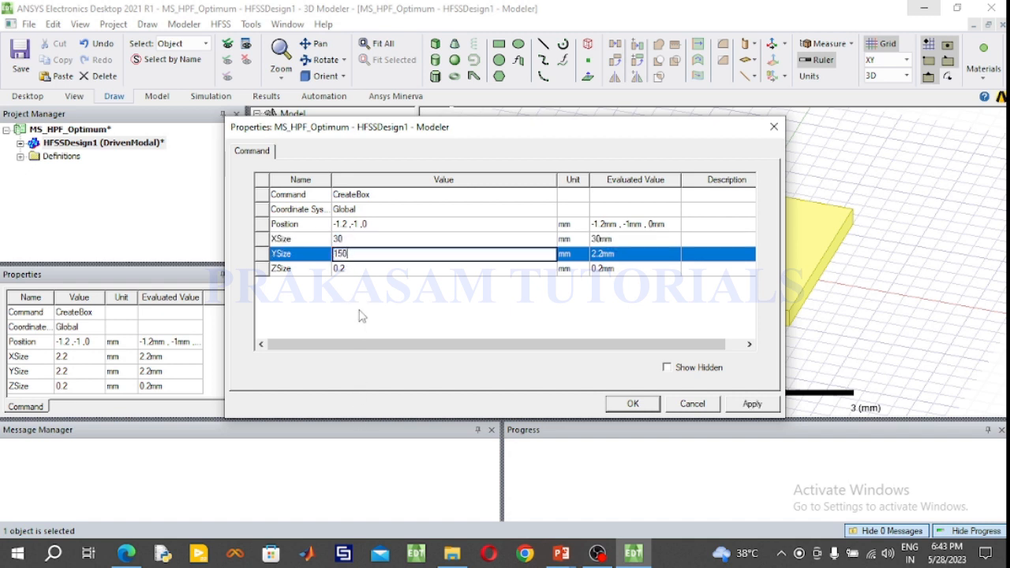
left_click(374, 270)
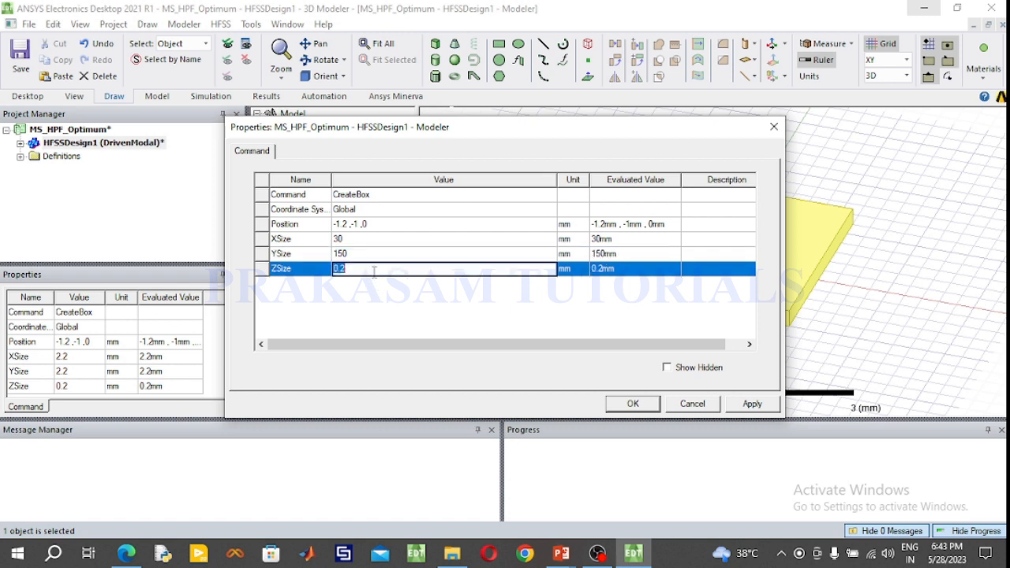
type("1.57")
Set the substrate box's position to -15, -75, 0 mm
left_click(381, 225)
key("BackSpace")
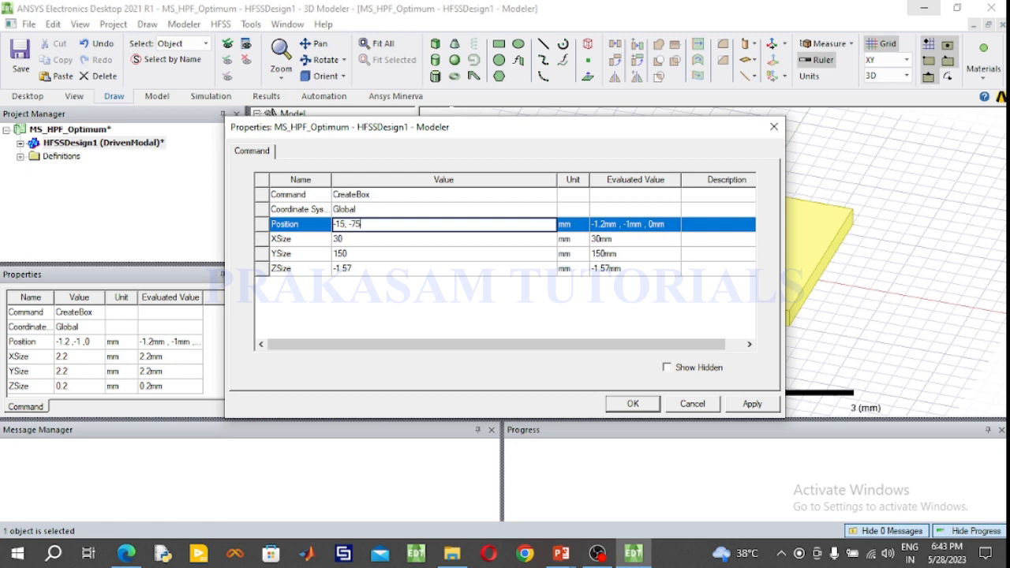
type("-15, -75, 0")
left_click(633, 404)
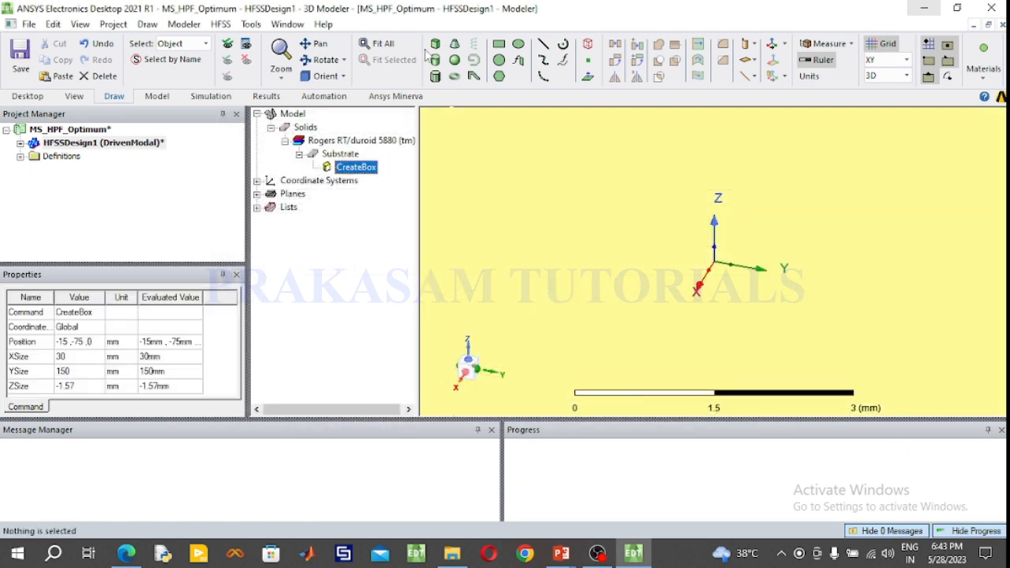
left_click(377, 44)
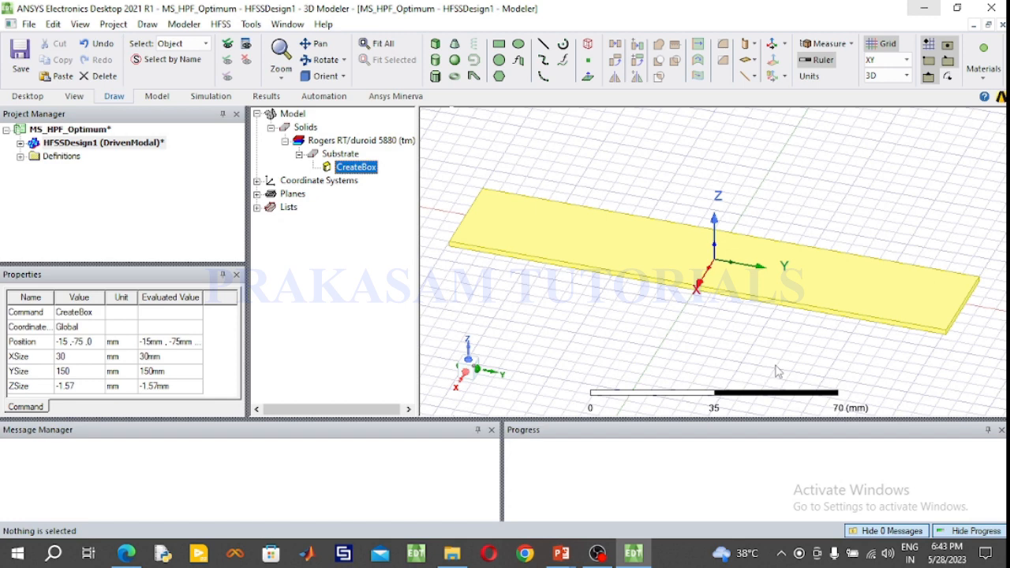
Draw a 30 by 150 mm rectangle covering the substrate's whole top face, starting at the corner -15, -75, 0
left_click(500, 48)
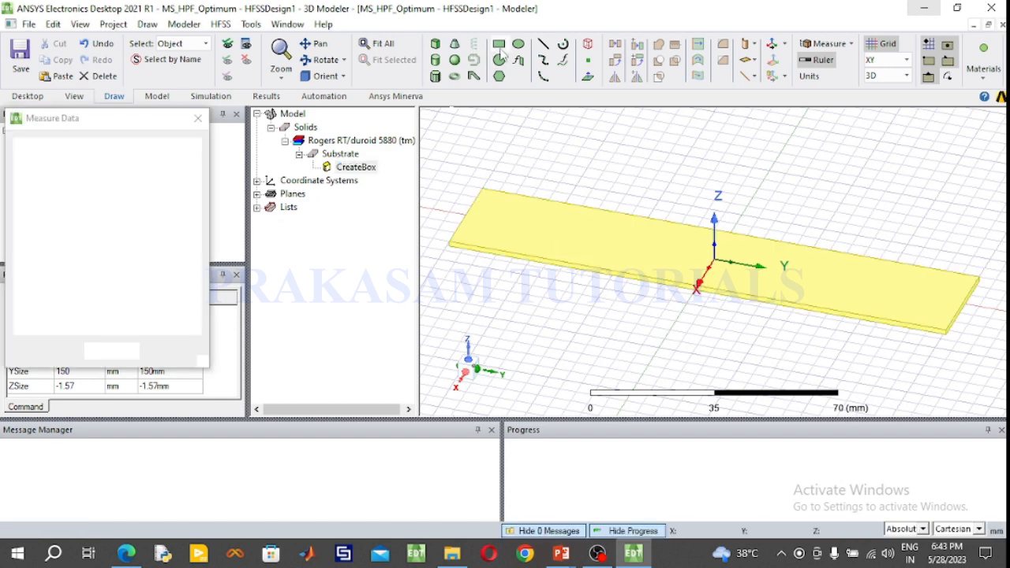
left_click(483, 192)
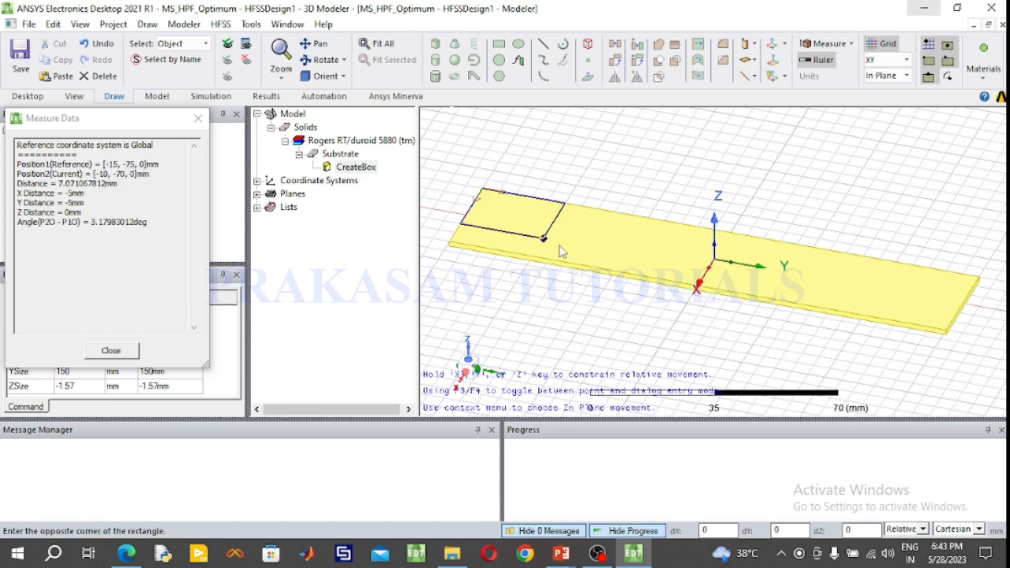
left_click(947, 330)
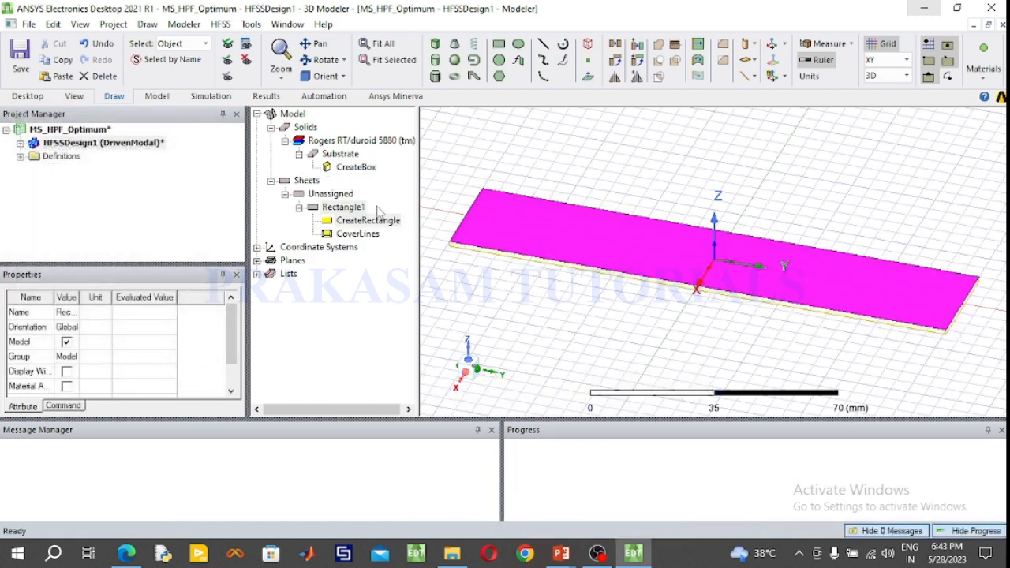
Rename the new rectangle GND and set its colour to blue
double_click(362, 208)
left_click(354, 203)
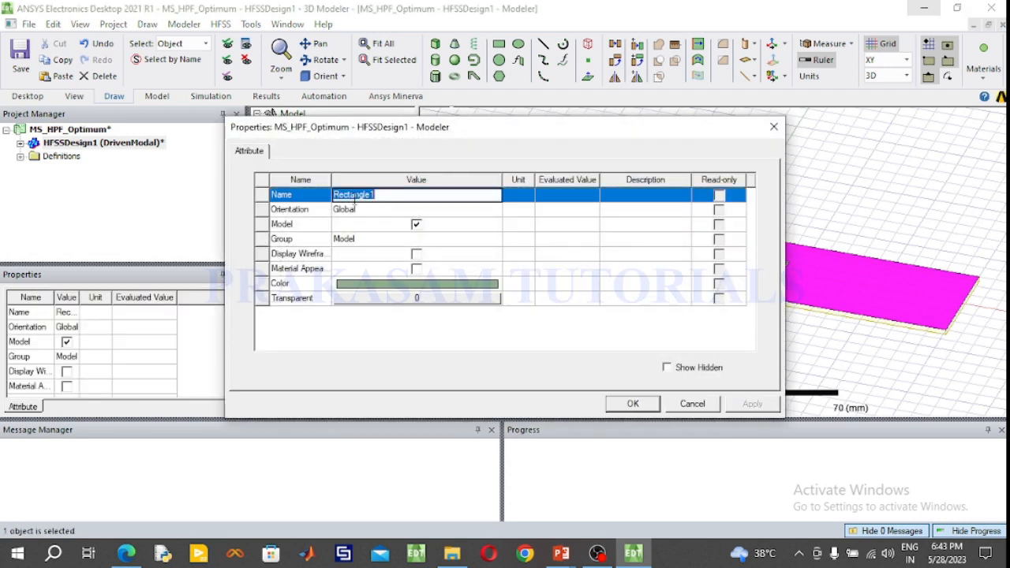
type("GND")
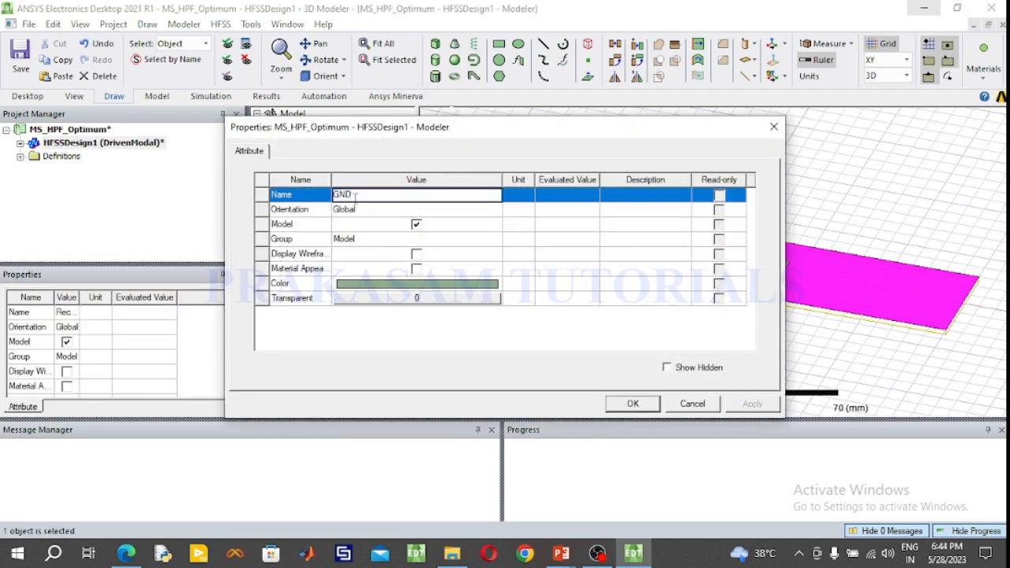
left_click(417, 283)
left_click(417, 283)
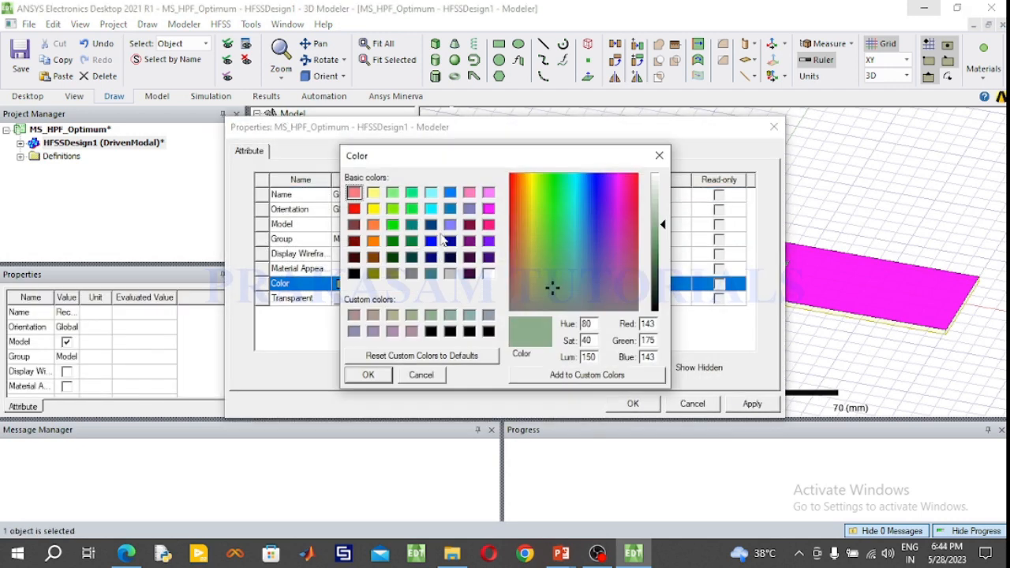
left_click(451, 195)
left_click(368, 375)
left_click(619, 406)
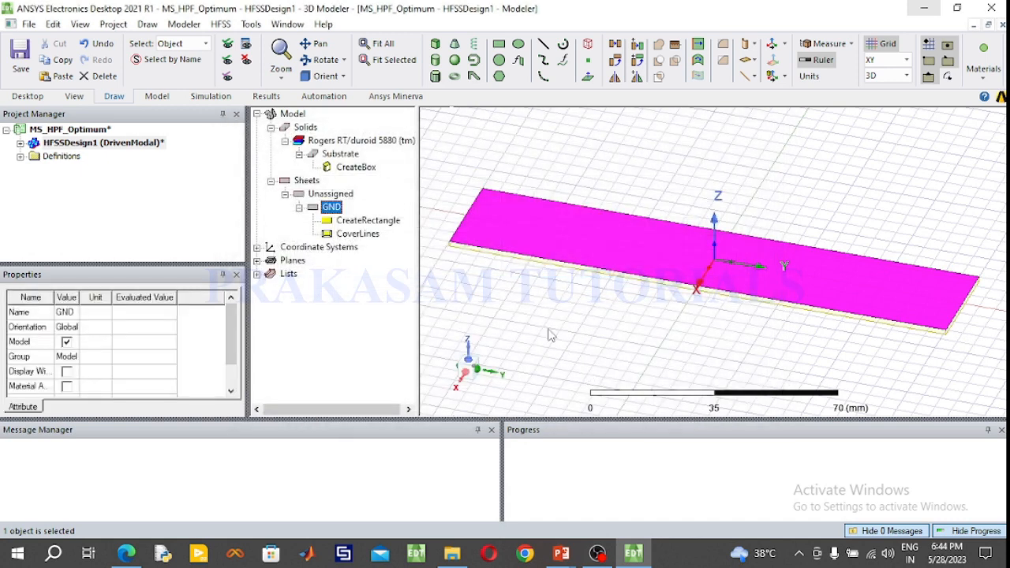
Change the GND rectangle's Z position to place it on the substrate's bottom face, with X -15 and Y -75
double_click(379, 227)
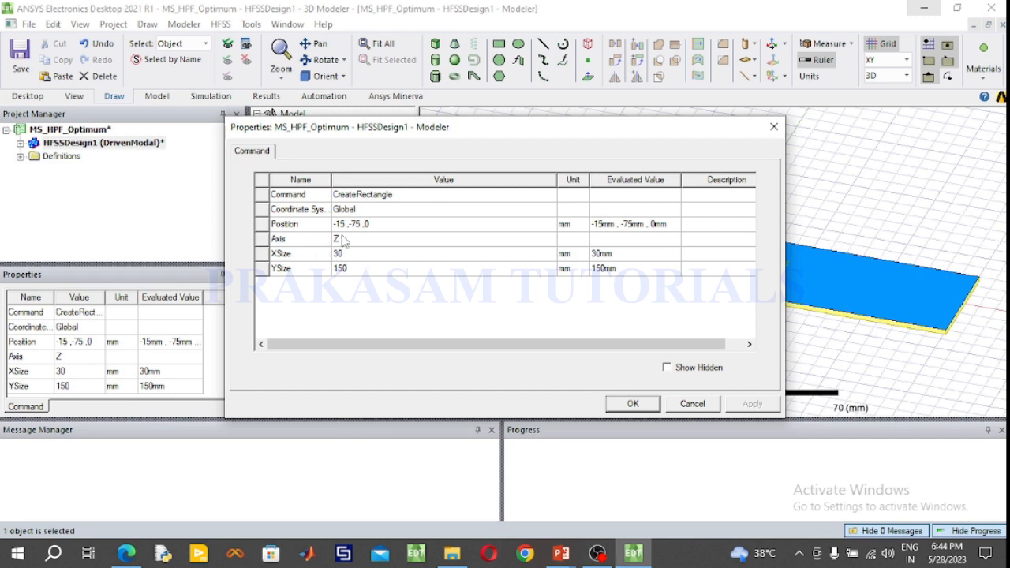
left_click(382, 225)
left_click(382, 224)
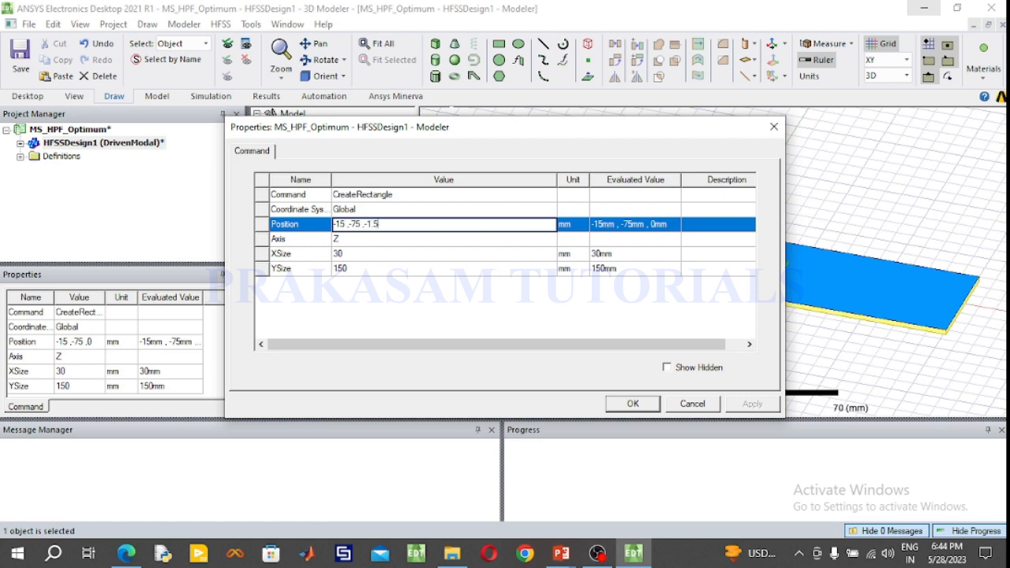
left_click(639, 406)
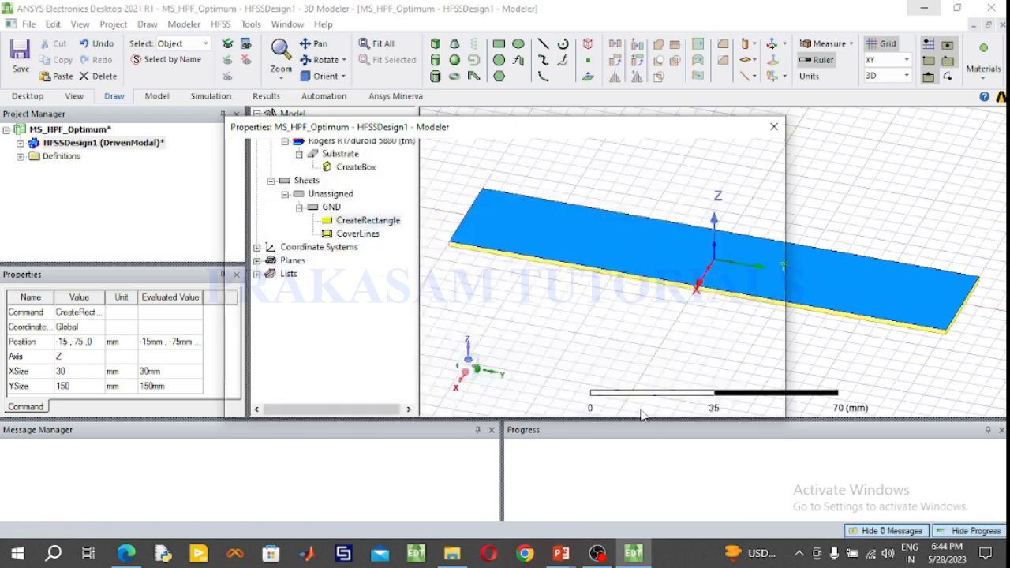
Draw a narrow rectangular strip along the substrate's full 150 mm length on the top face, starting at -5, -75, 0
left_click(326, 59)
left_click_drag(587, 264, 529, 282)
left_click_drag(982, 362, 993, 318)
left_click_drag(584, 321, 1001, 267)
left_click(322, 60)
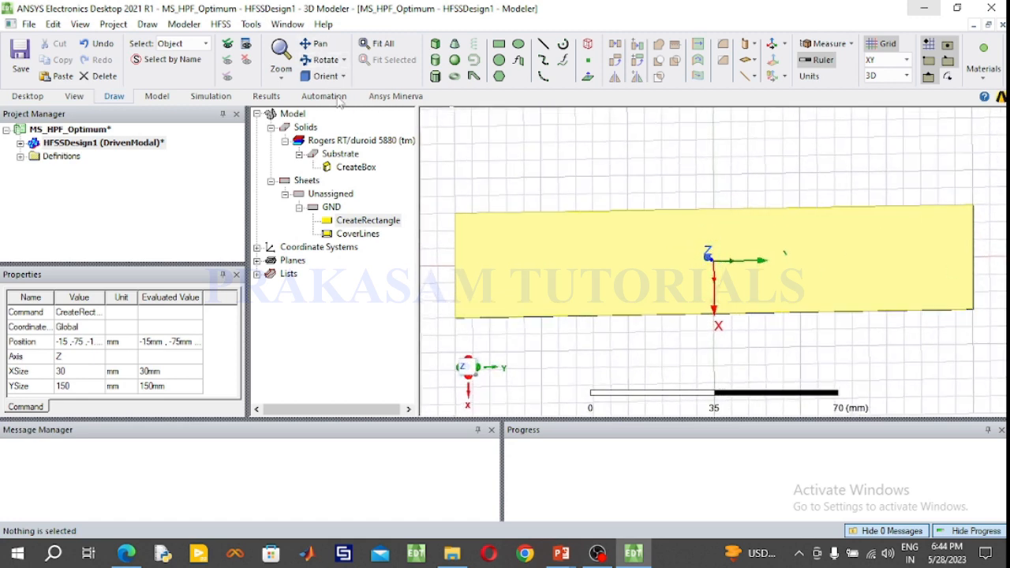
left_click(499, 43)
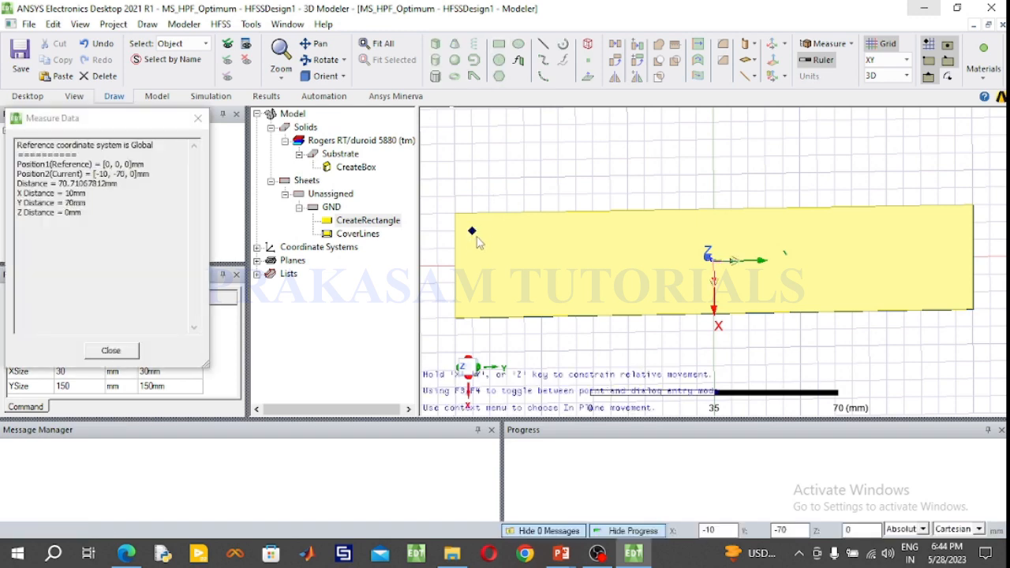
left_click(456, 250)
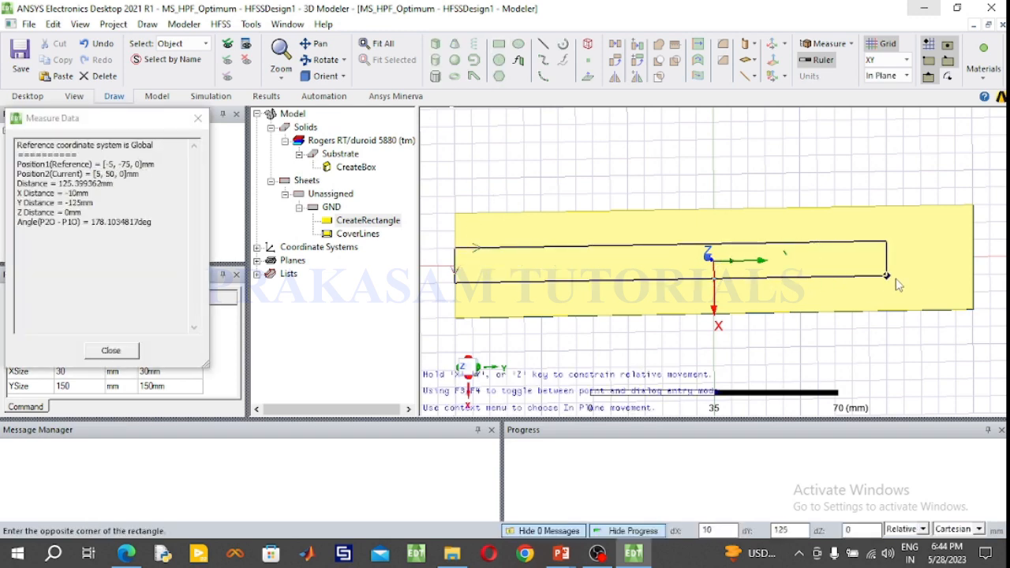
left_click(972, 258)
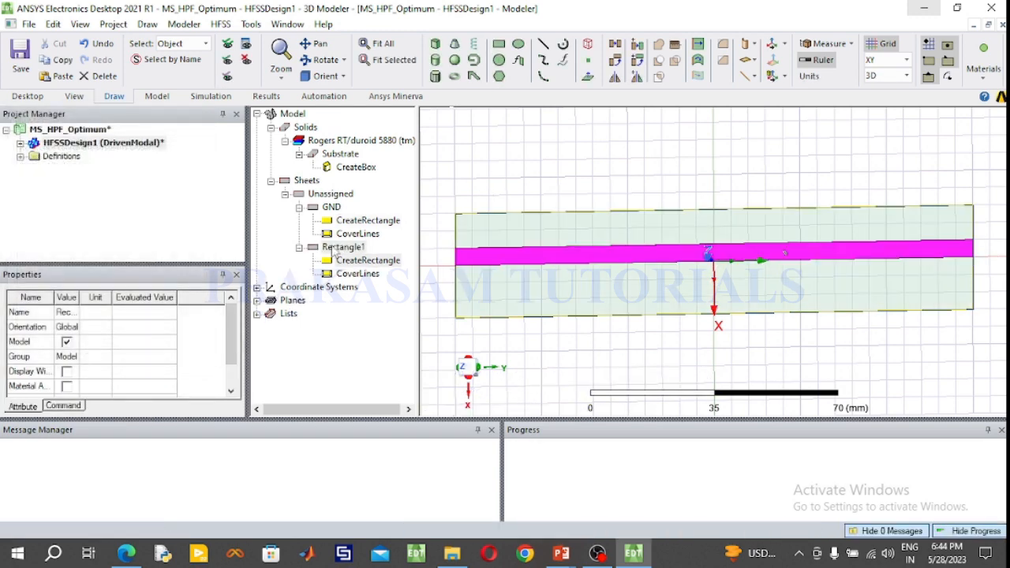
Rename the strip rectangle TL and set its colour to cyan
left_click(375, 195)
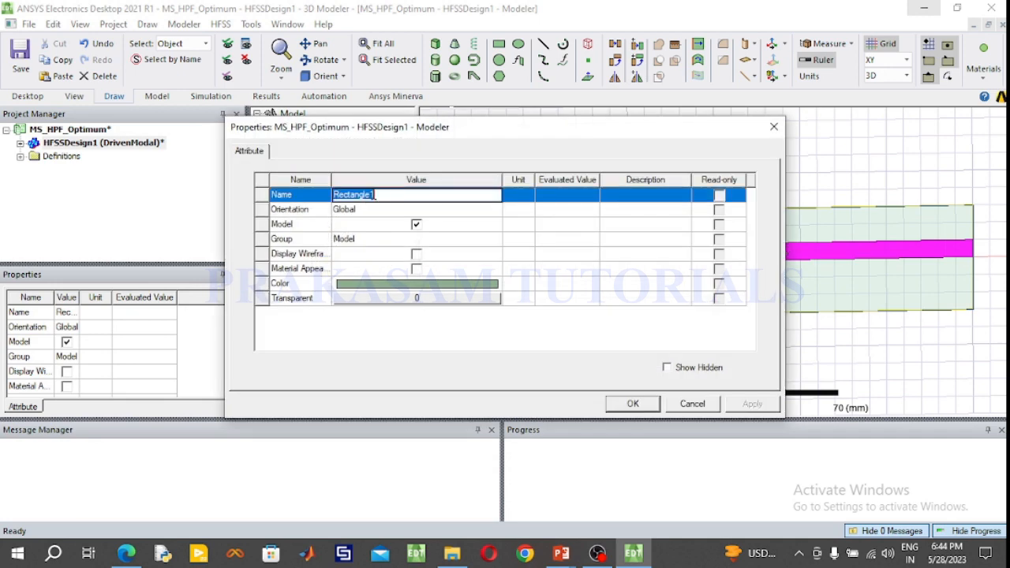
type("T")
left_click(423, 288)
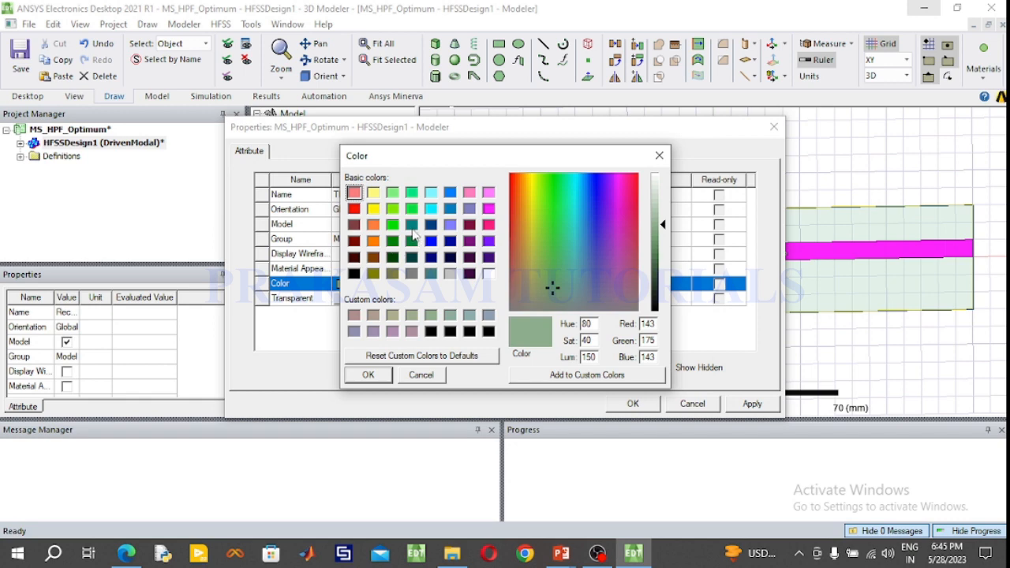
left_click(393, 227)
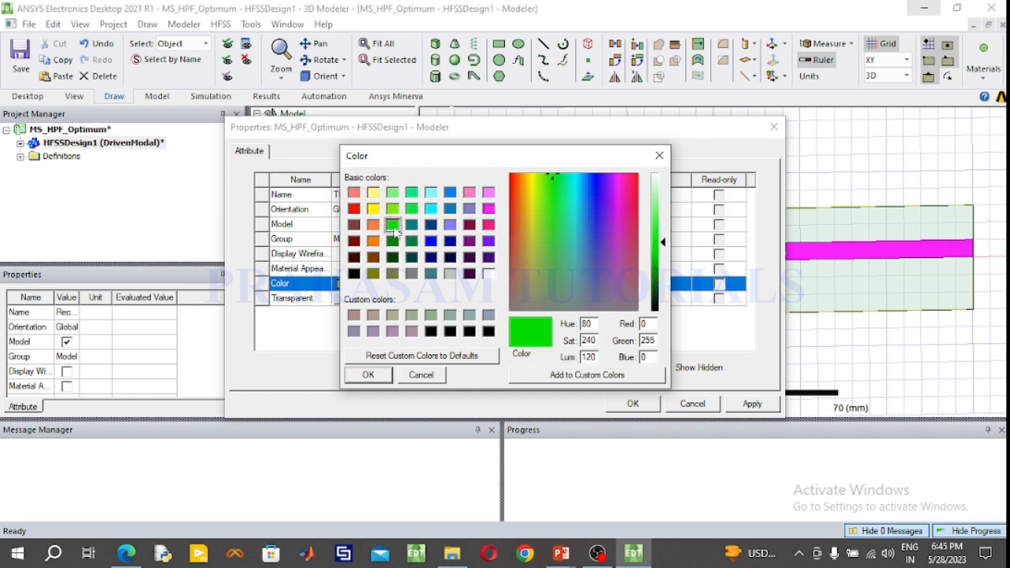
left_click(369, 375)
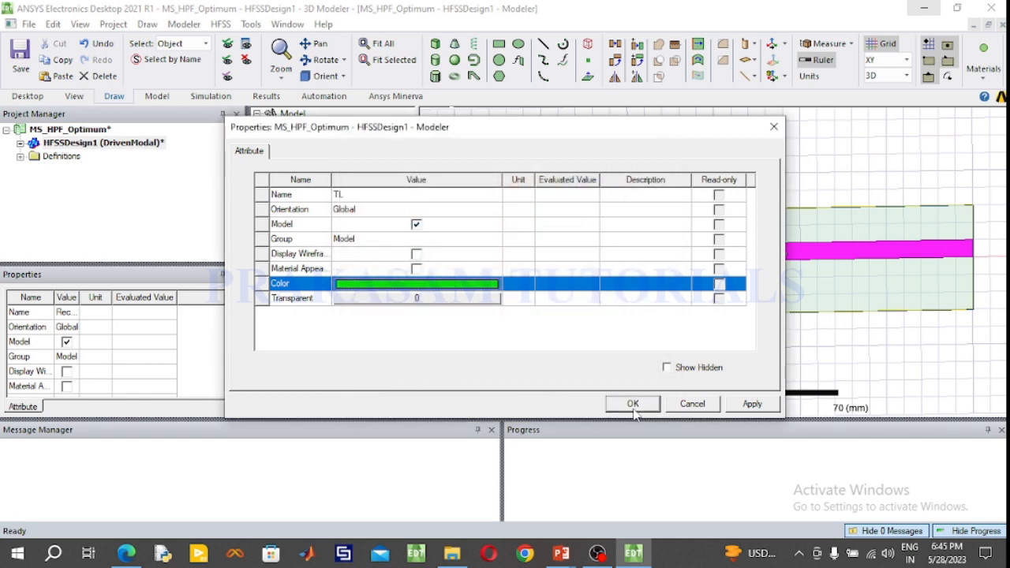
left_click(463, 284)
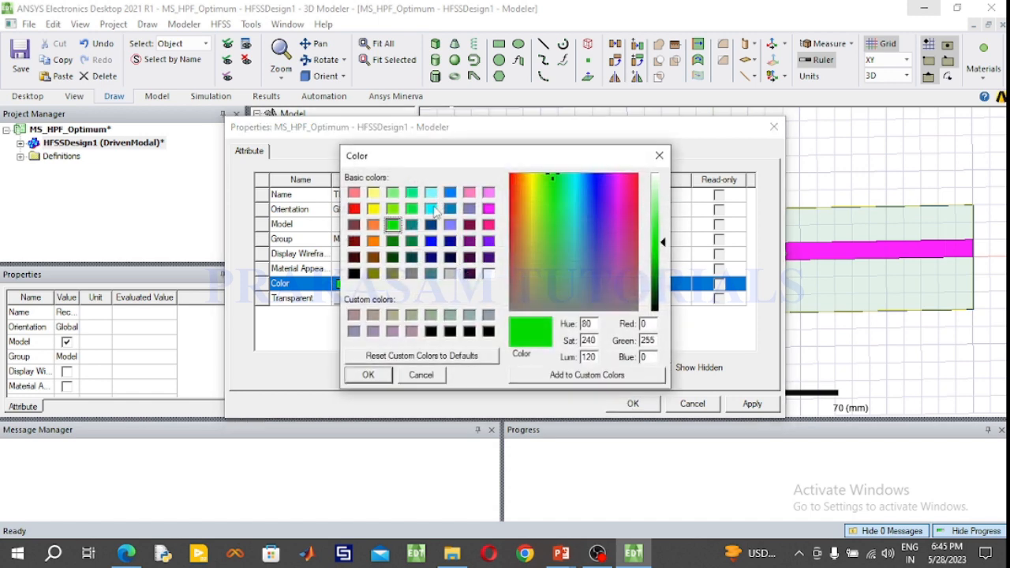
left_click(433, 210)
left_click(369, 375)
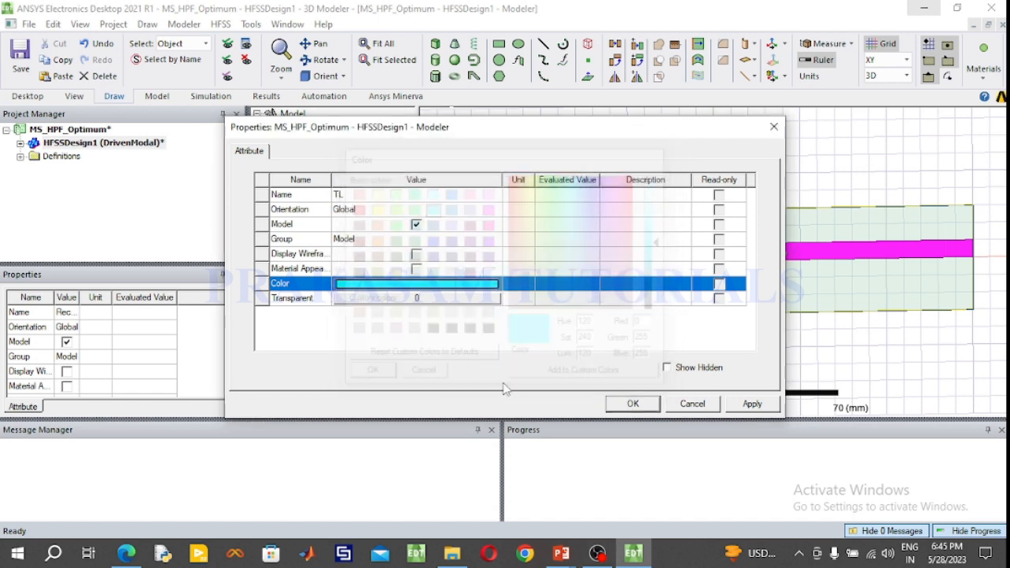
left_click(614, 404)
left_click(580, 360)
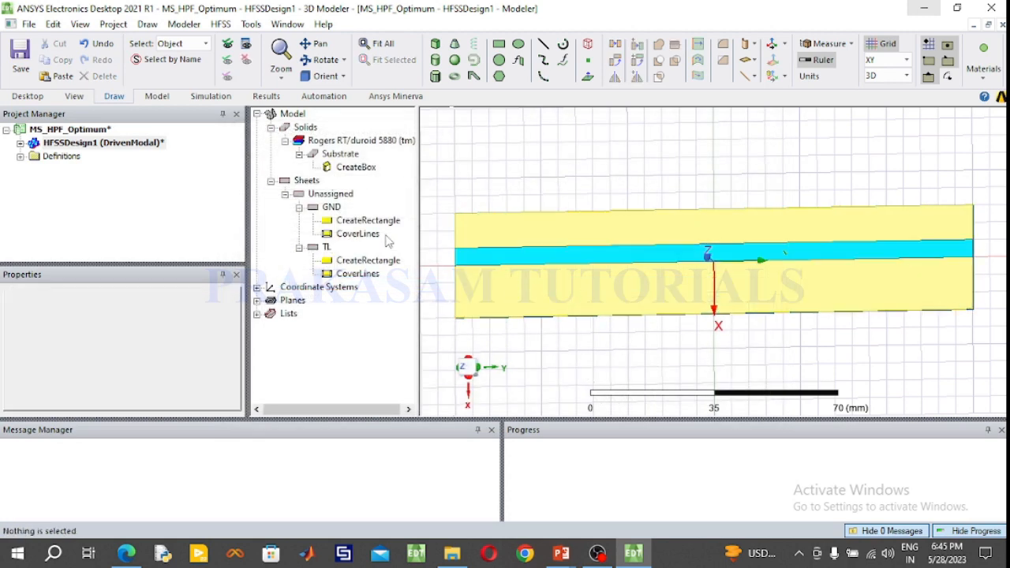
Look up the strip width on the filter drawing in the PowerPoint slide show and set the TL rectangle's XSize to 4.9 mm
double_click(363, 261)
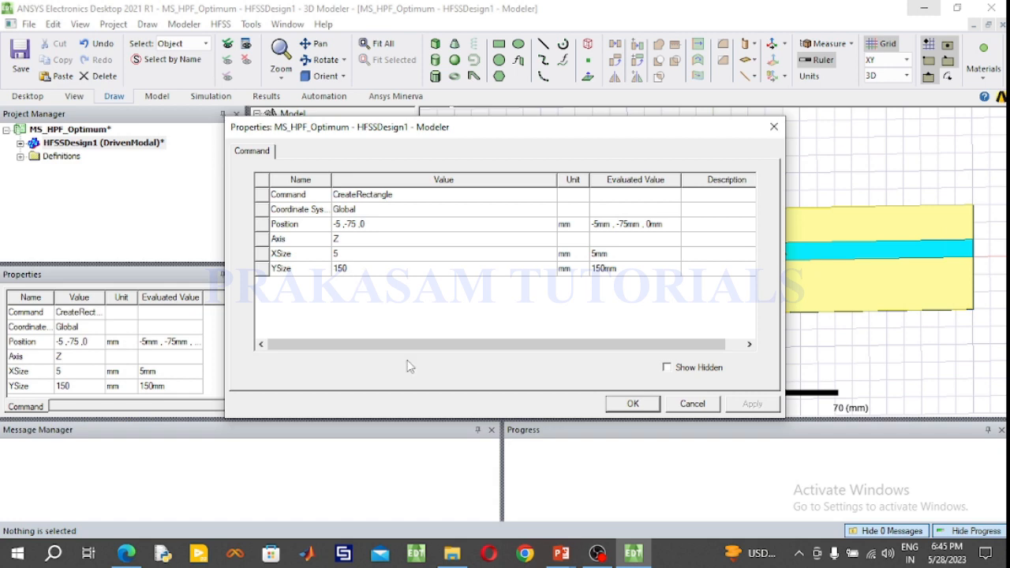
left_click(562, 555)
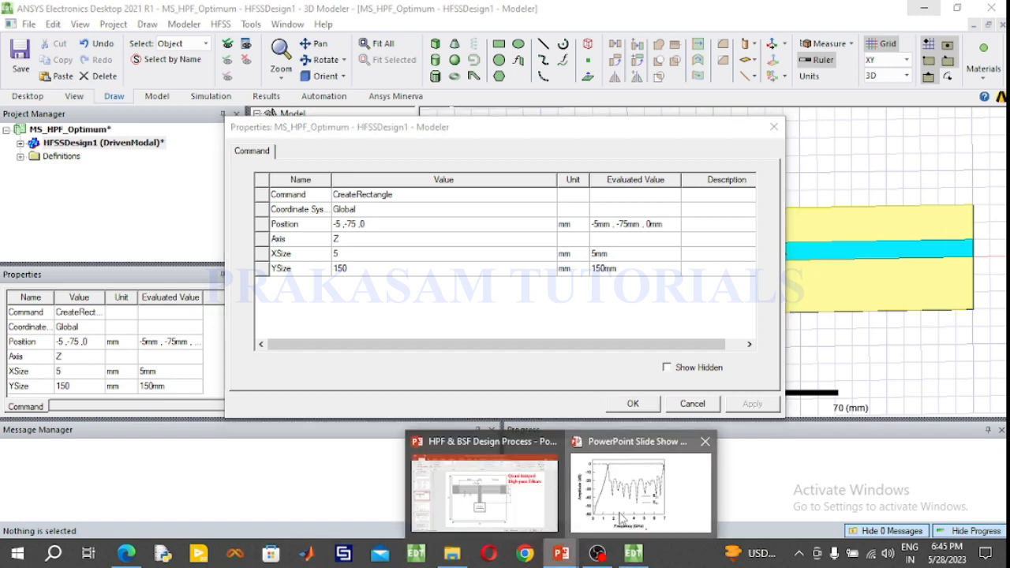
left_click(620, 515)
left_click(619, 511)
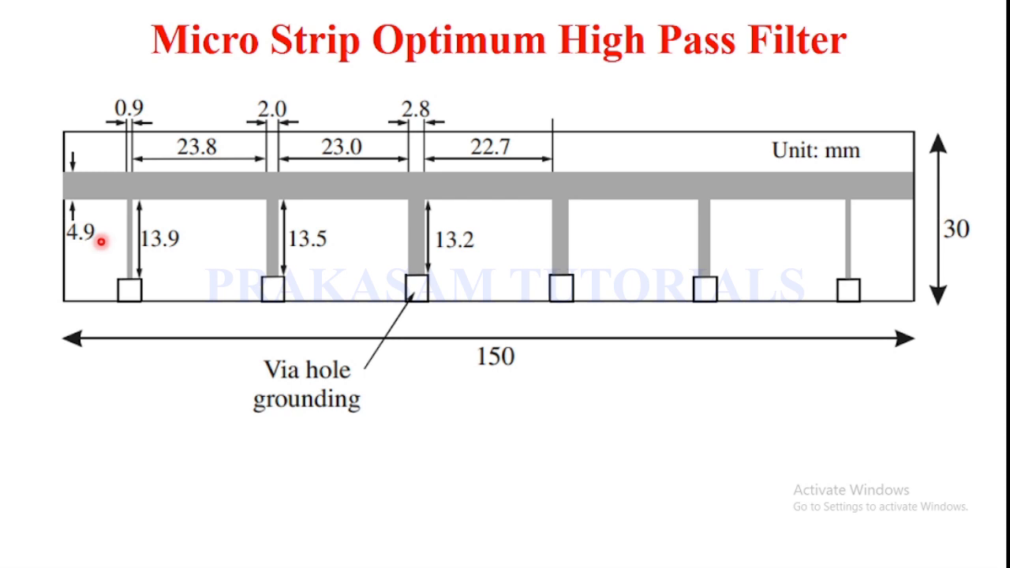
key("super")
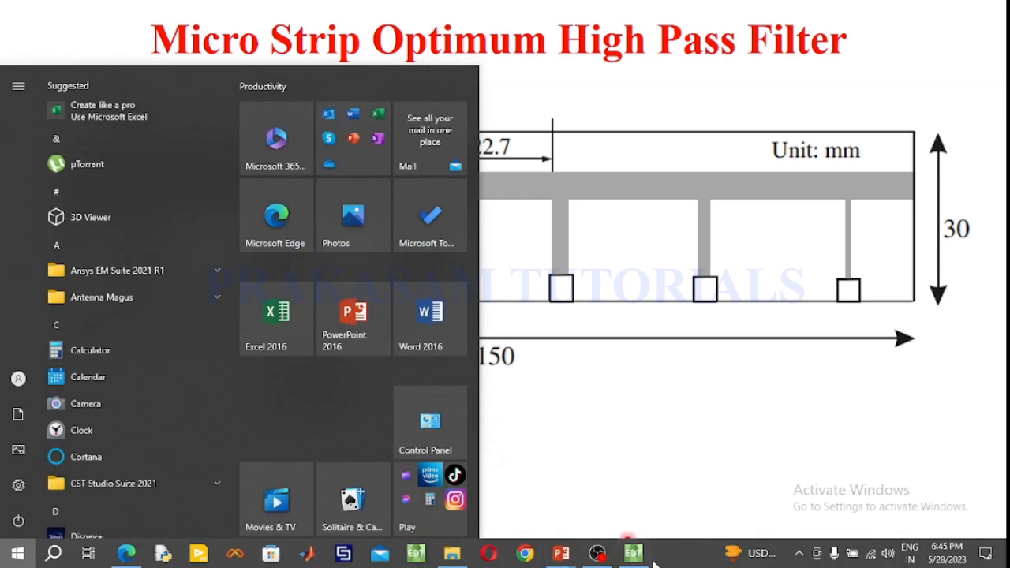
left_click(632, 553)
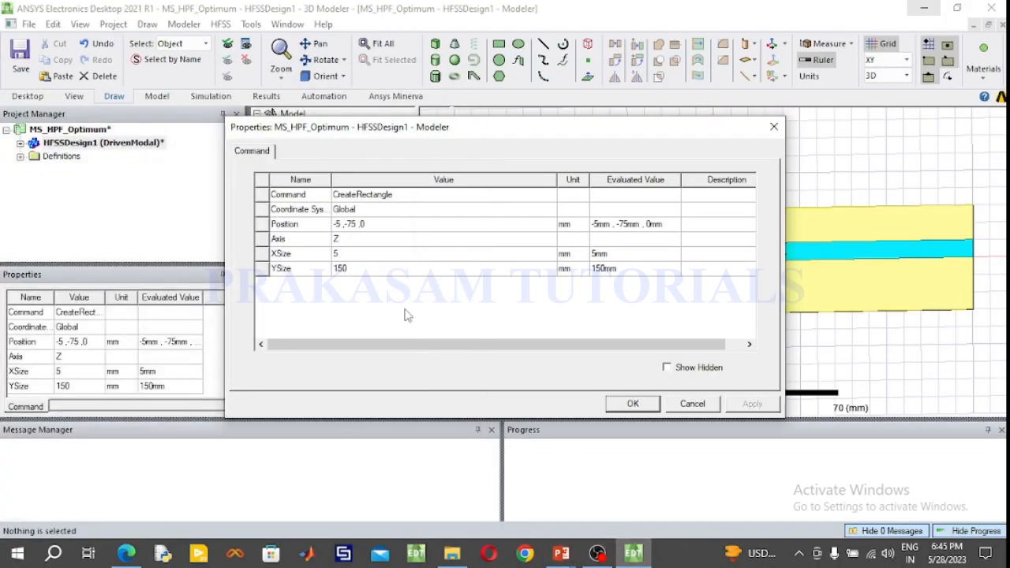
left_click(366, 254)
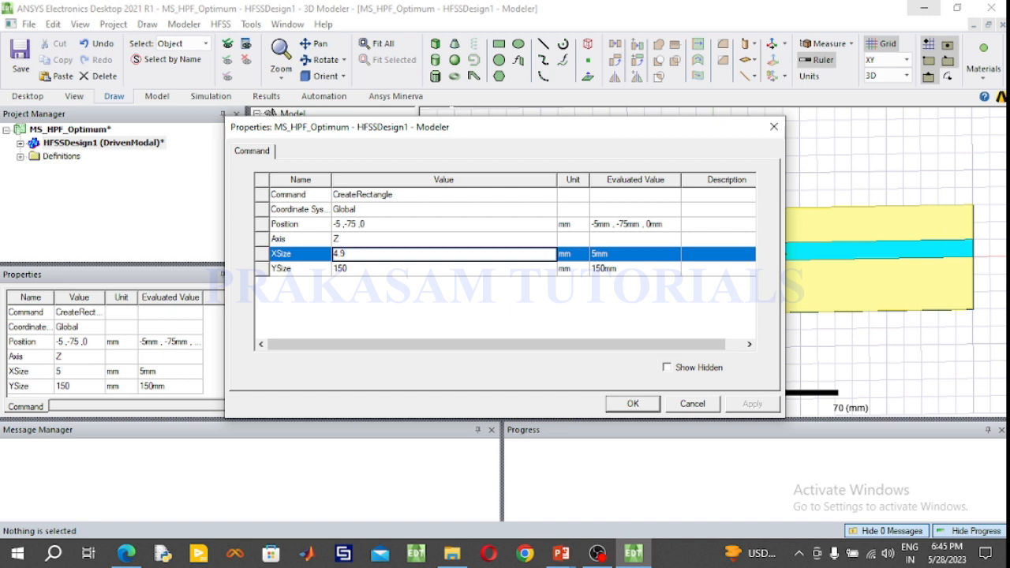
Set the TL rectangle's position to 1.1, -75, 0 mm and apply the dimensions
left_click(393, 223)
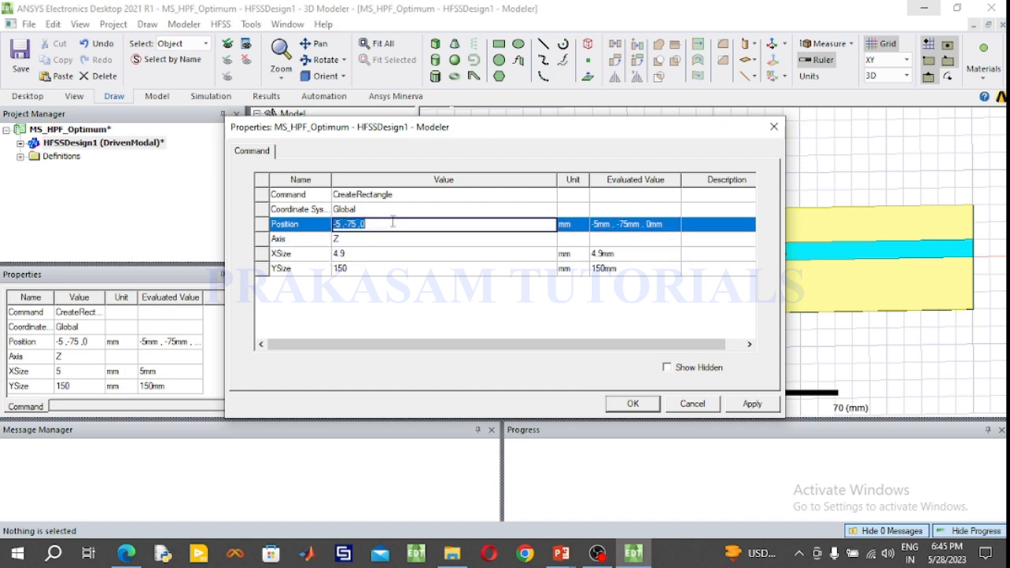
type("1.1,")
left_click(633, 403)
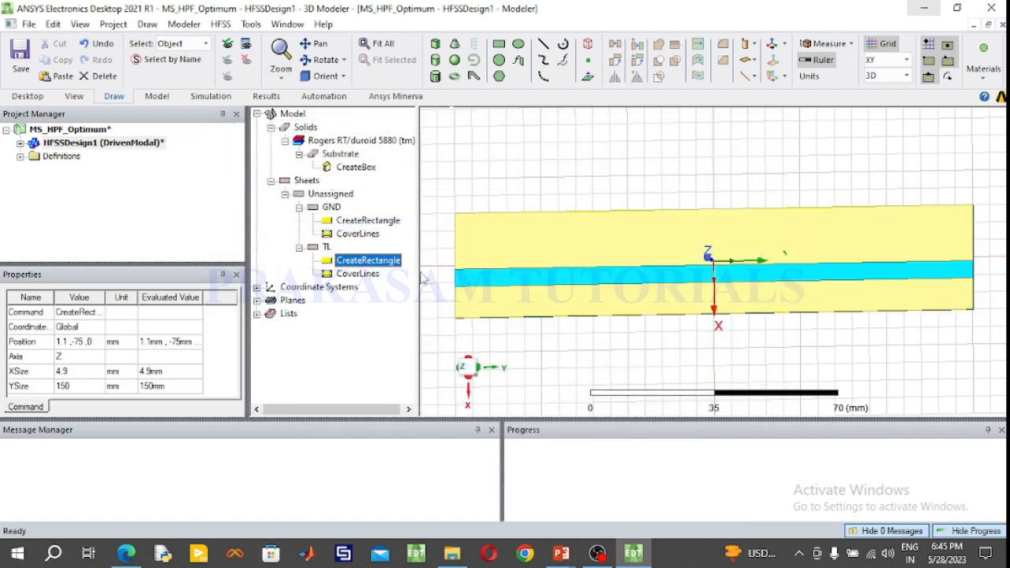
Set the TL rectangle's XSize to -4.9 mm so the strip extends in the negative X direction
double_click(376, 264)
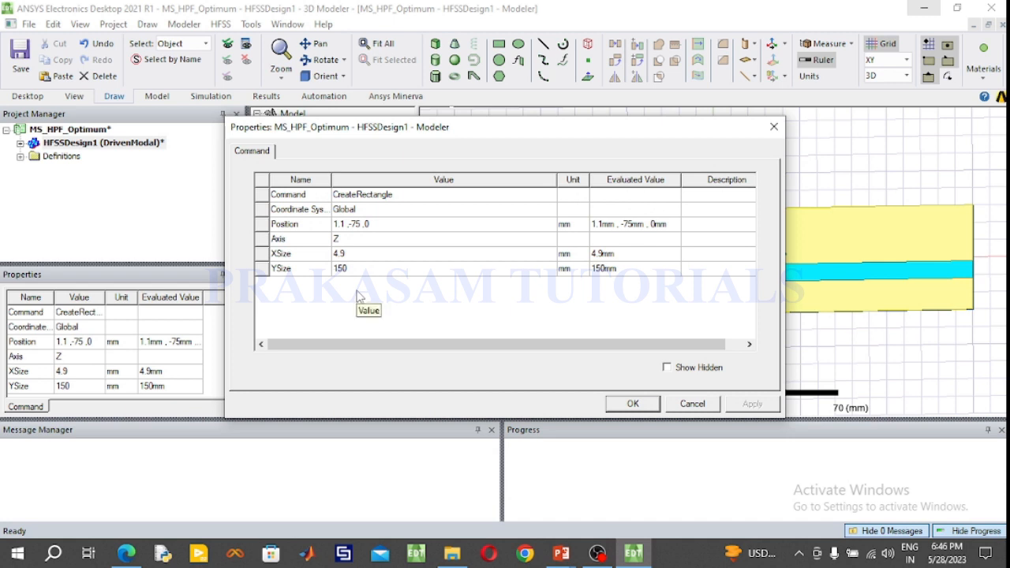
left_click(338, 254)
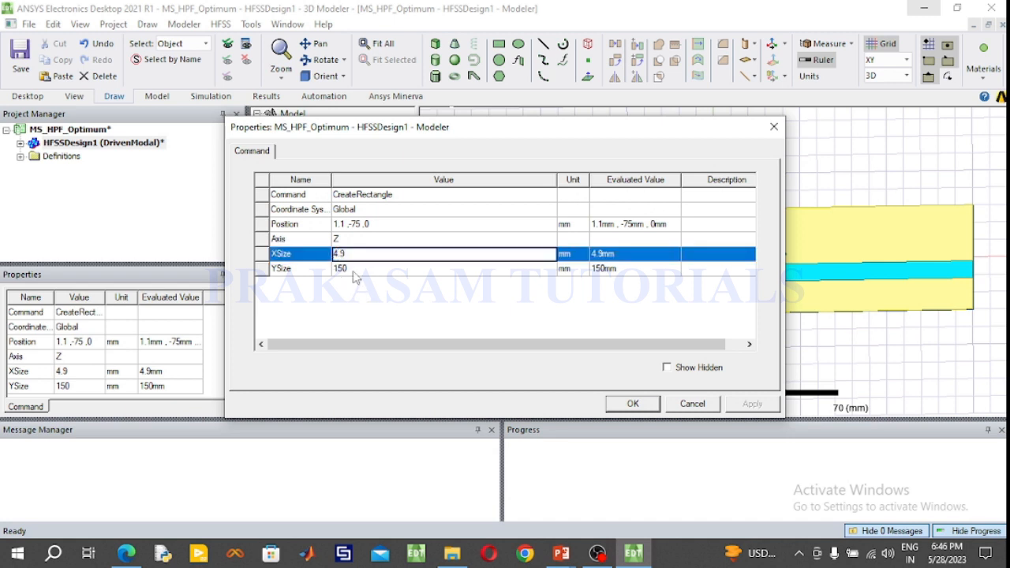
type("-")
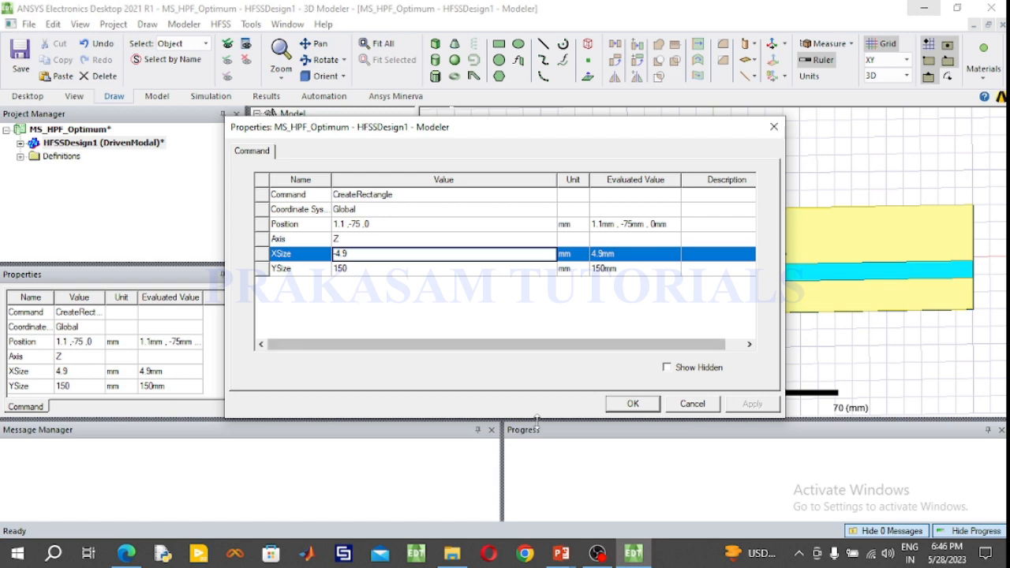
left_click(633, 404)
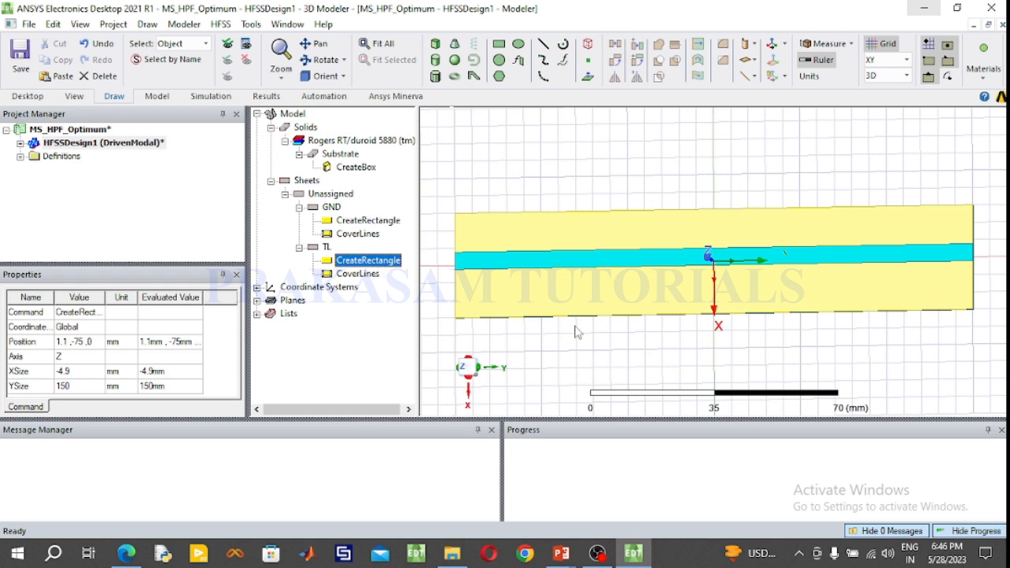
Examine the TL strip's placement and rectangle dimensions, and compare them with the filter drawing in the PowerPoint slide show
left_click(325, 60)
left_click_drag(545, 180, 547, 194)
left_click_drag(970, 278, 971, 273)
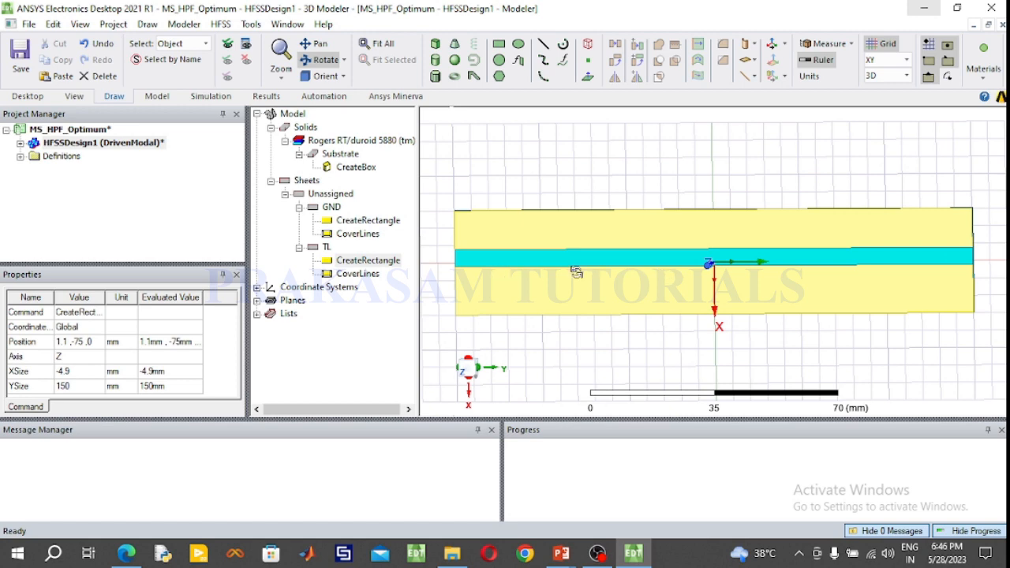
double_click(371, 262)
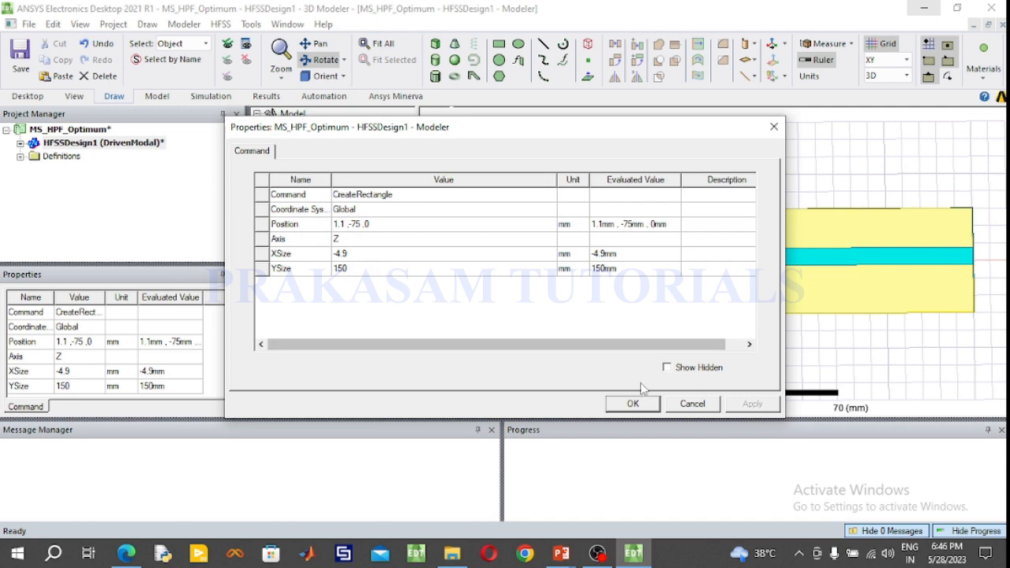
left_click(695, 404)
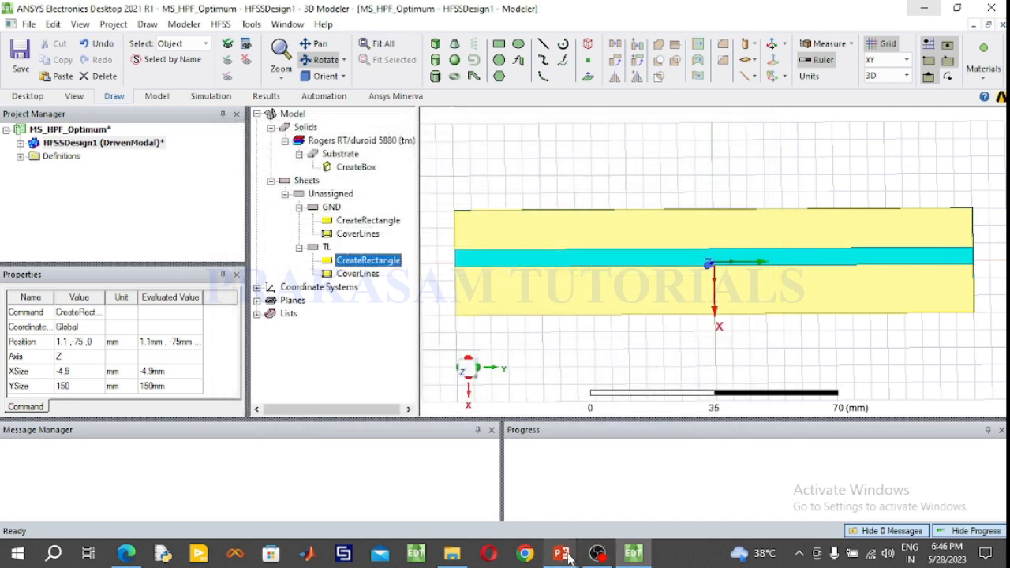
mouse_move(561, 554)
left_click(677, 518)
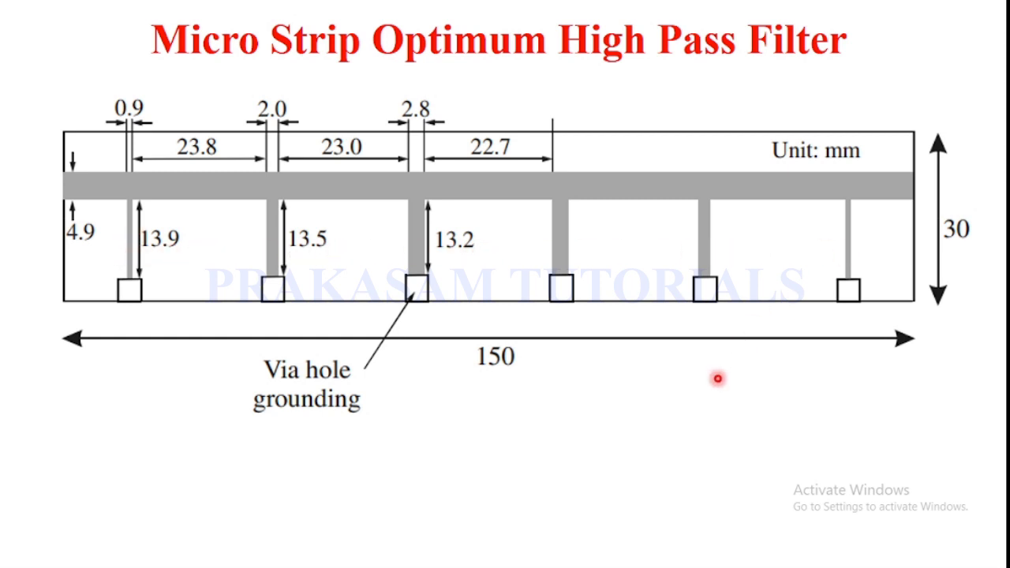
key("super")
left_click(634, 553)
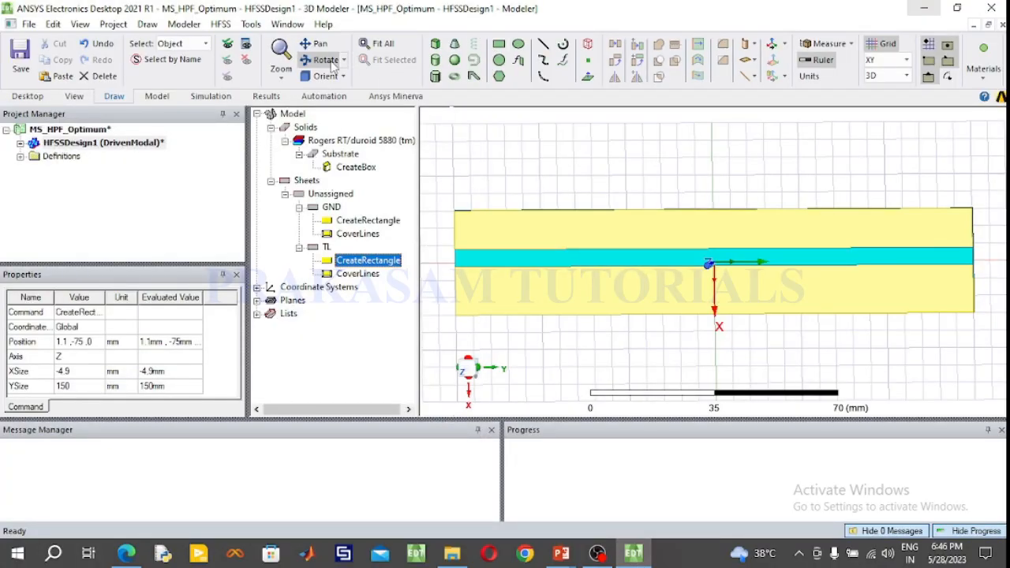
Draw a stub rectangle of 15 by 5 mm from the transmission line to the substrate's +X edge, starting at 0, -65, 0
left_click(501, 45)
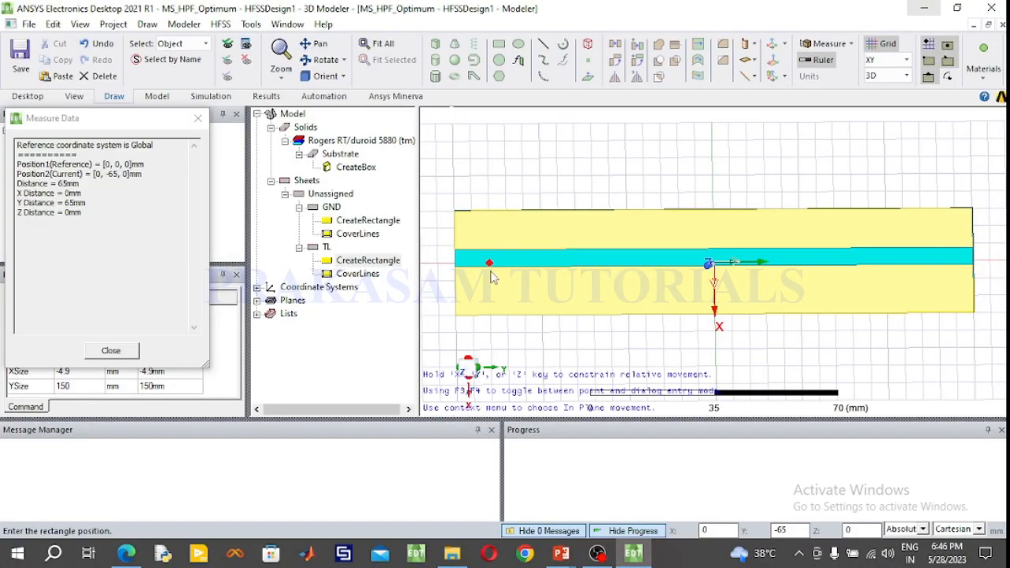
left_click(489, 263)
left_click(509, 315)
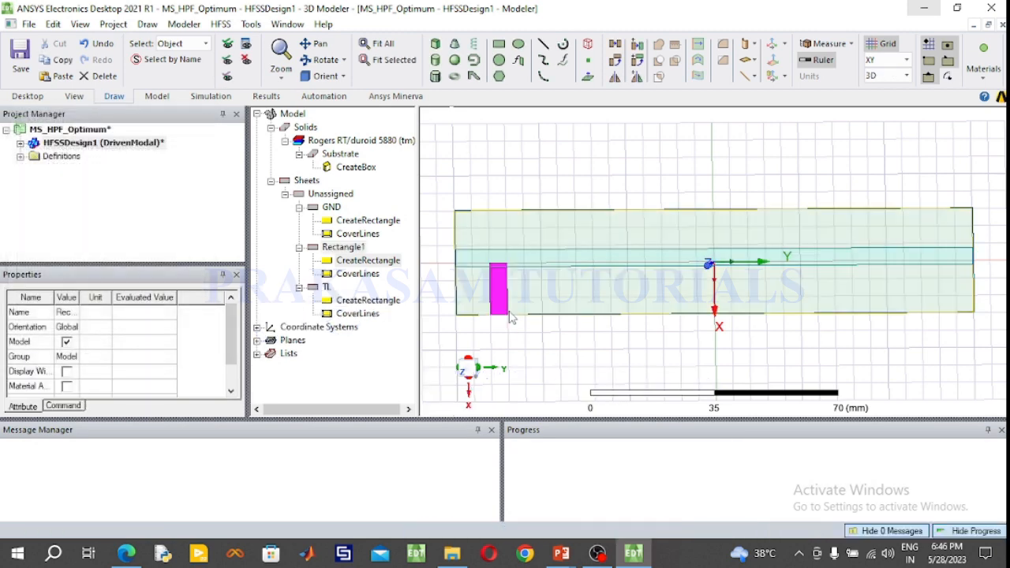
Set the new stub rectangle's X position to 15 mm and its Y position to -75 mm
left_click(354, 263)
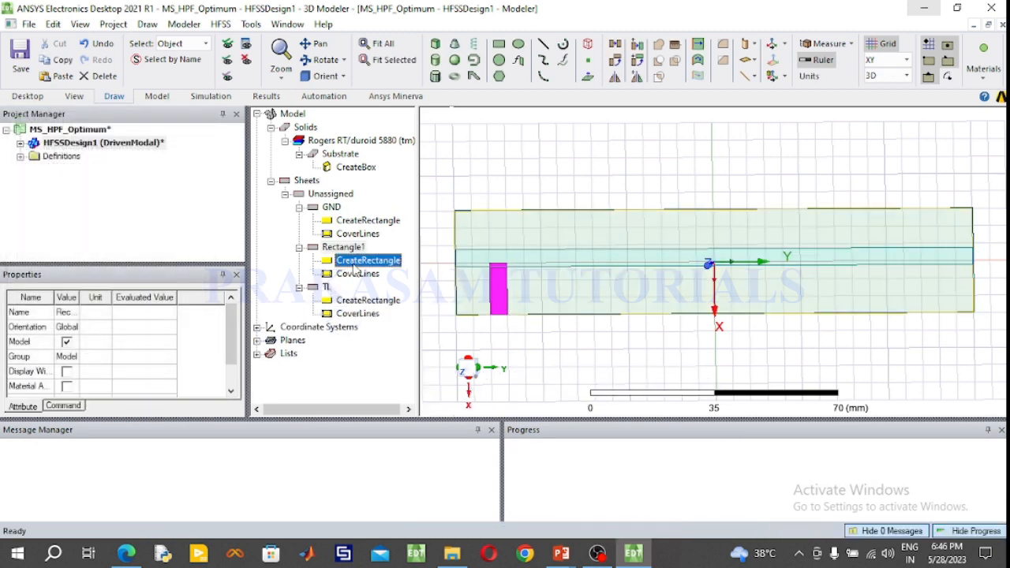
double_click(353, 266)
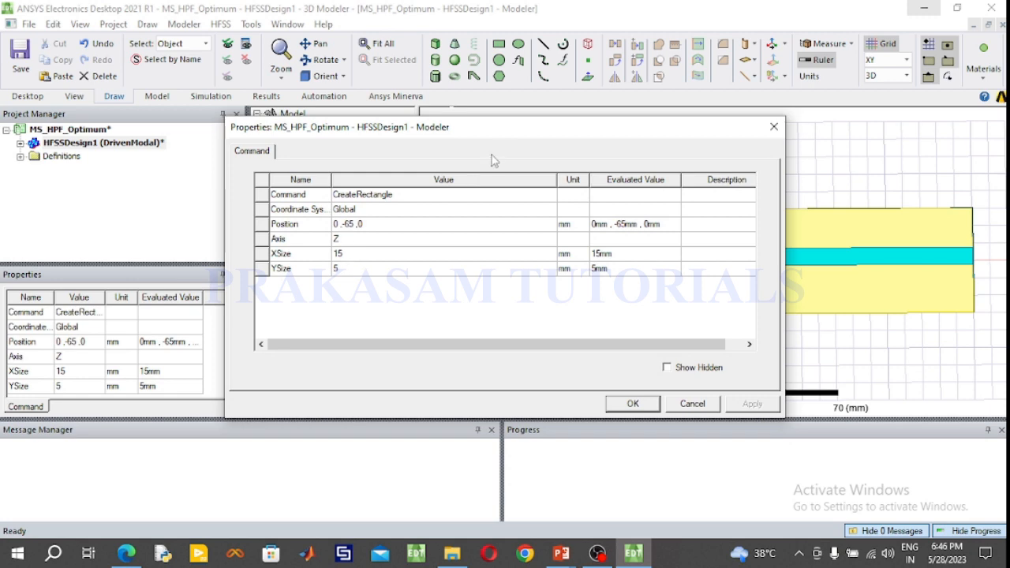
left_click_drag(505, 131, 571, 158)
left_click(407, 250)
left_click(404, 249)
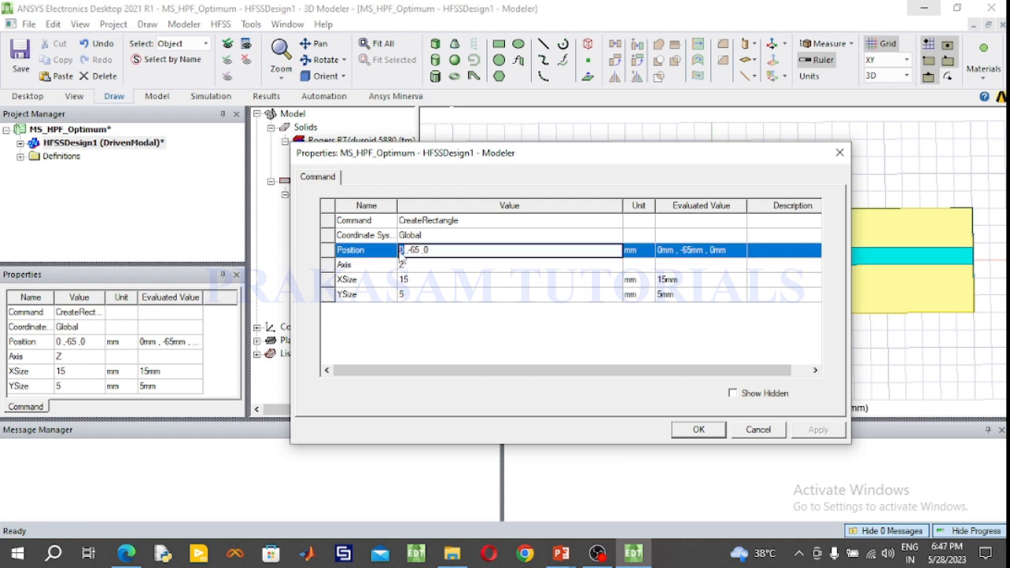
type("15")
left_click_drag(535, 159, 560, 156)
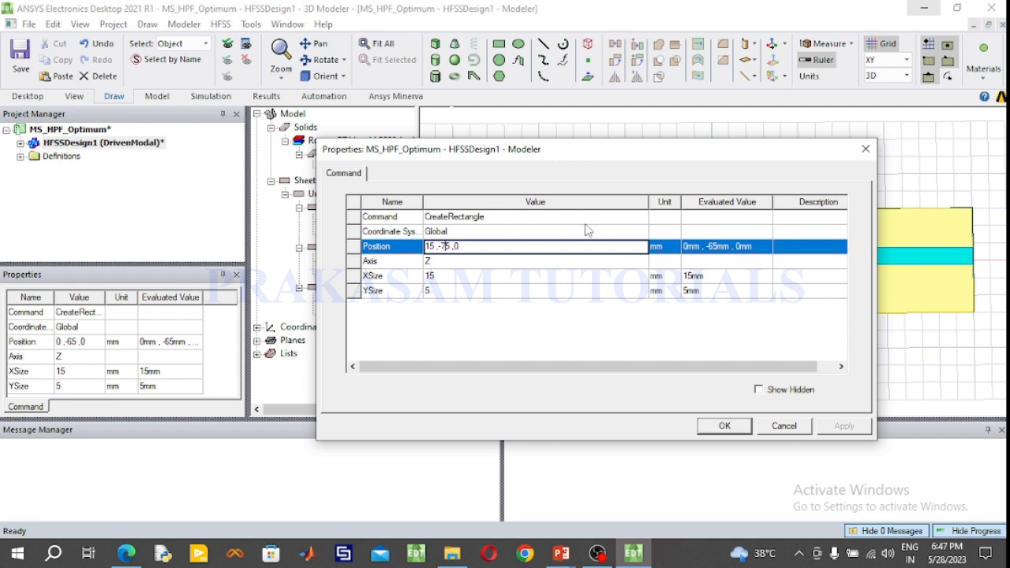
Check the first stub's location on the drawing in the PowerPoint slide show and set the stub rectangle's Y position to -68.6 mm
mouse_move(560, 553)
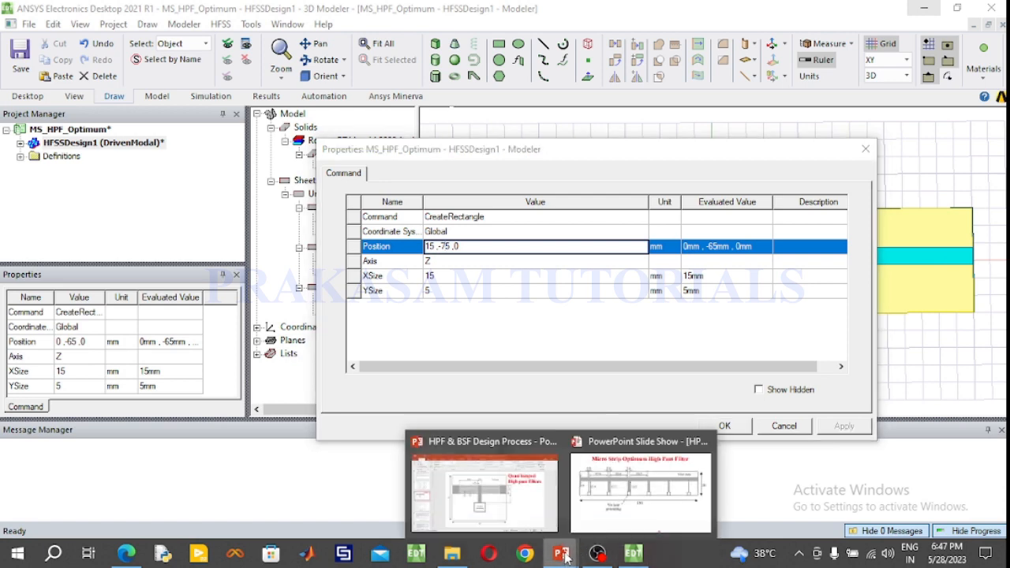
left_click(632, 497)
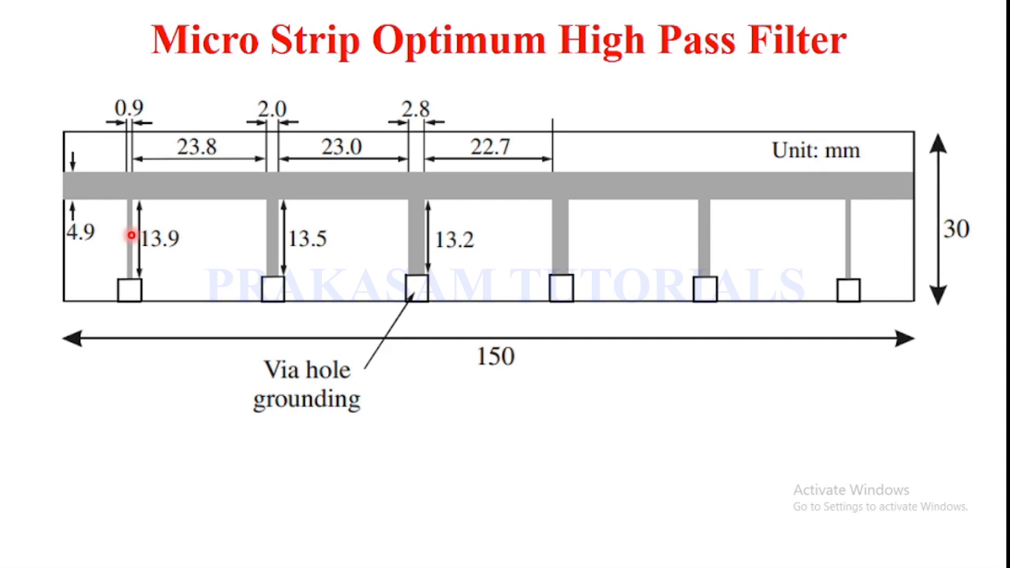
key("super")
left_click(633, 555)
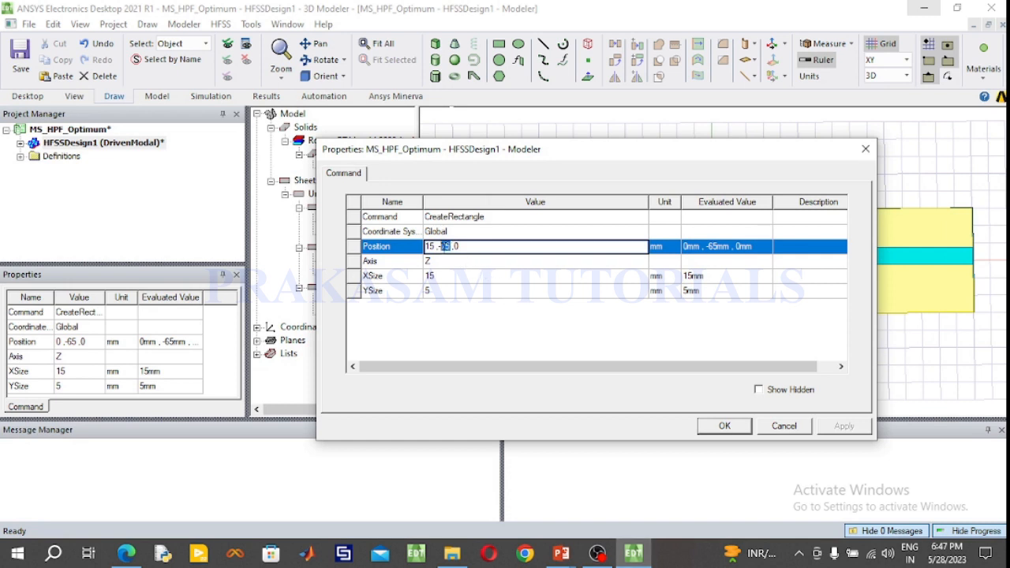
type("6")
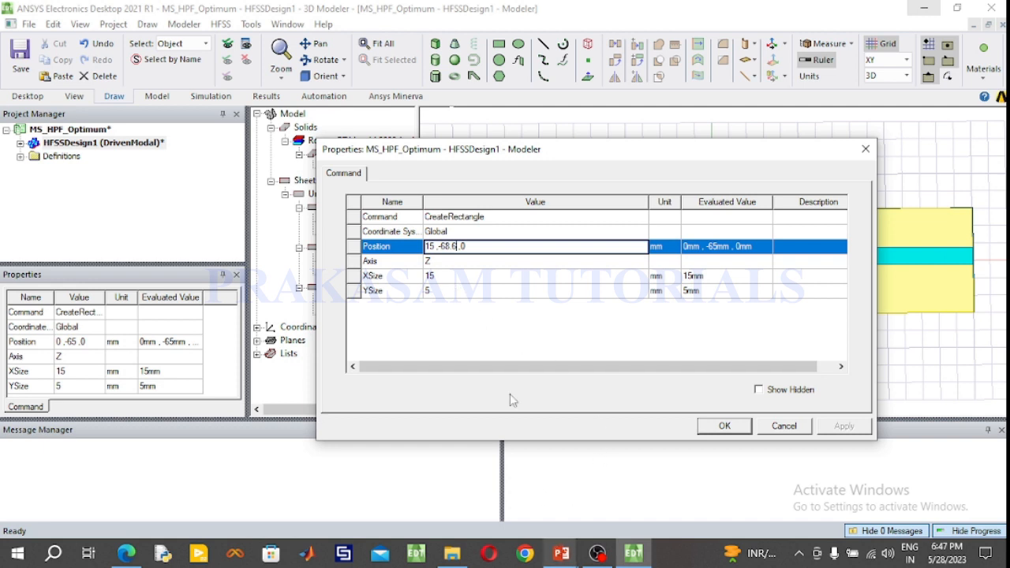
Set the stub rectangle's X size to -13.9 mm and its Y size to 0.9 mm
left_click(445, 275)
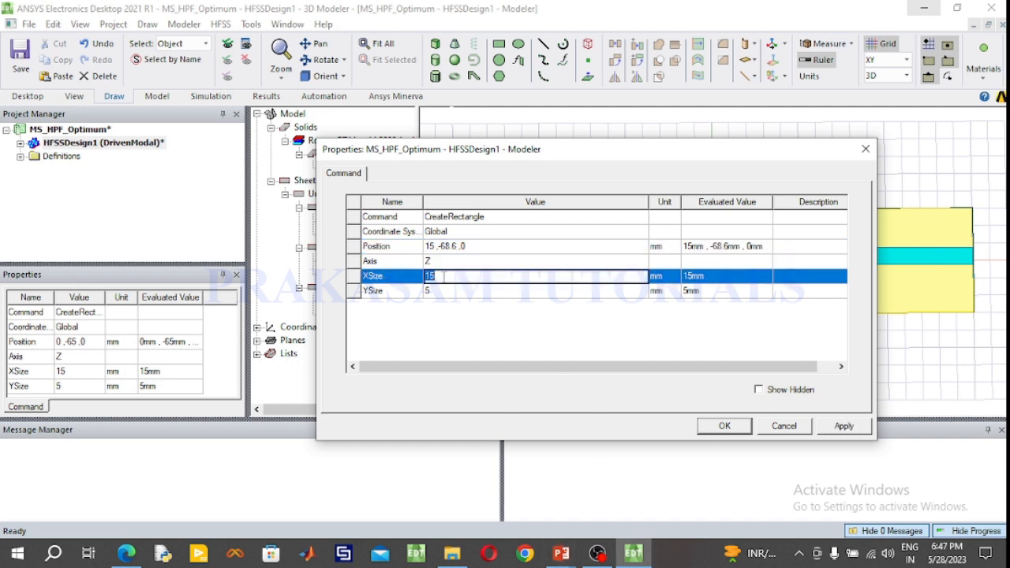
type("13.9")
left_click(441, 290)
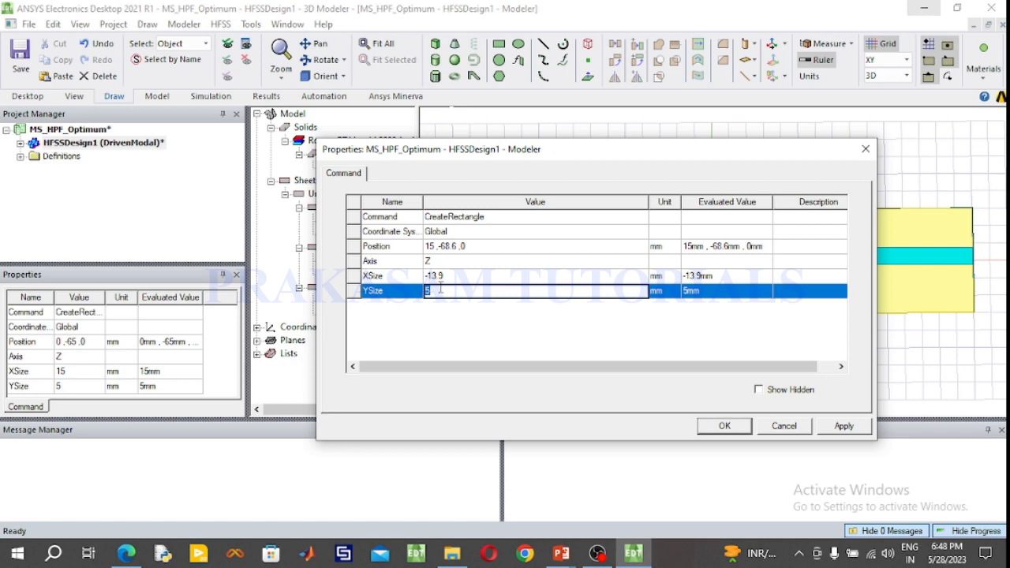
type("0.9")
left_click(724, 426)
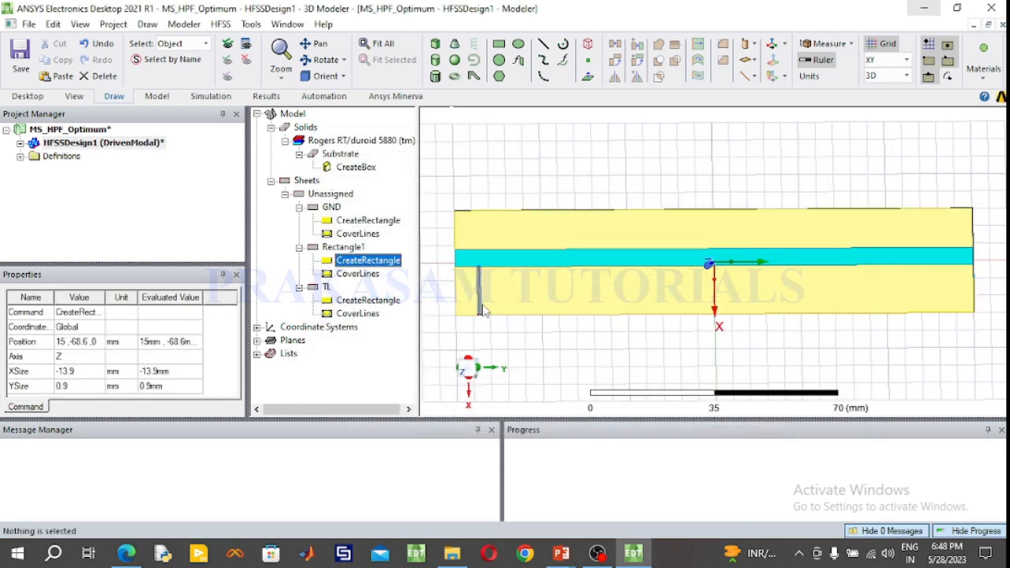
Change the colour of the first stub rectangle to light cyan (RGB 128, 255, 255)
scroll(480, 294, "up", 3)
scroll(480, 293, "up", 2)
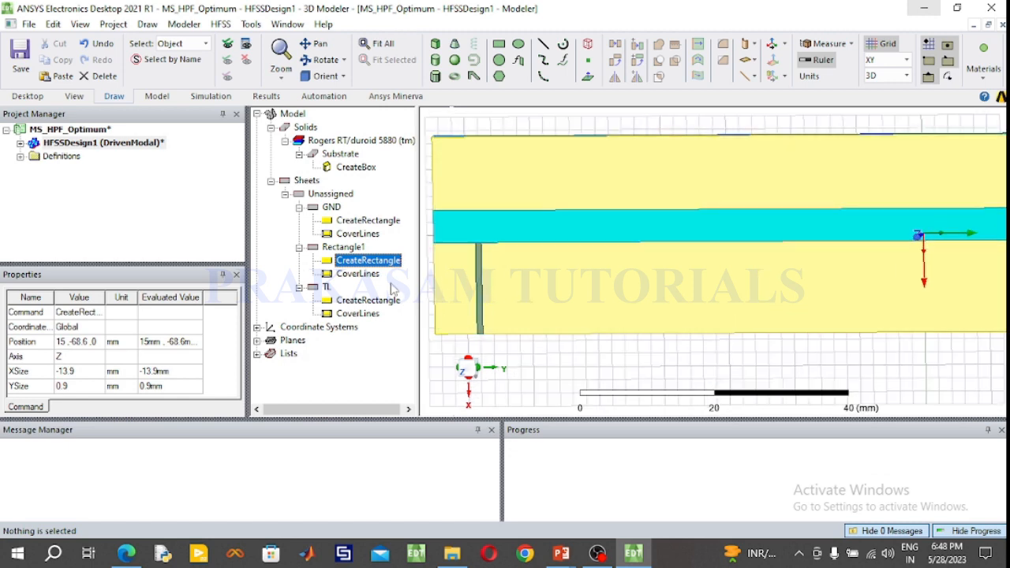
double_click(357, 248)
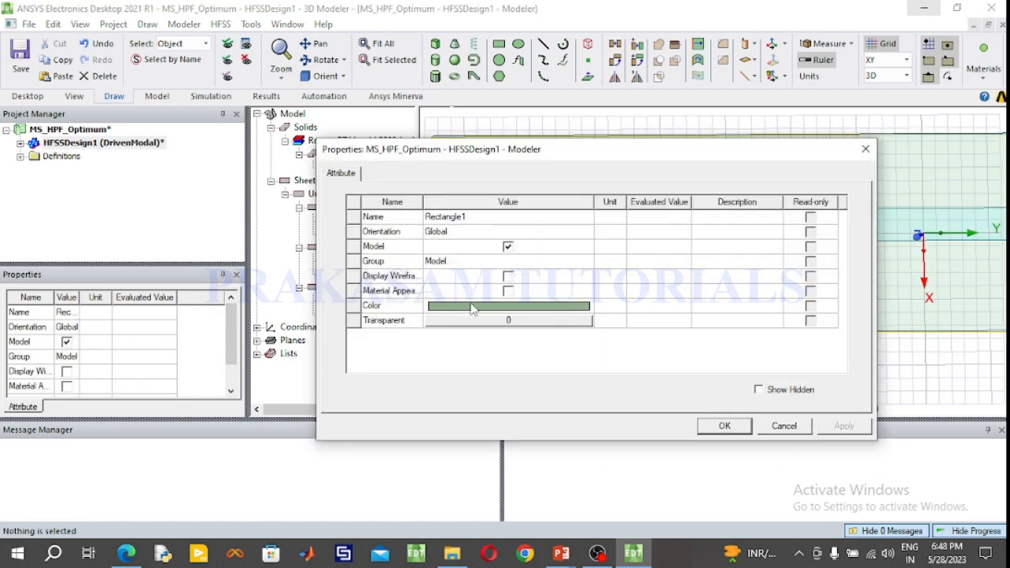
left_click(474, 306)
left_click(522, 216)
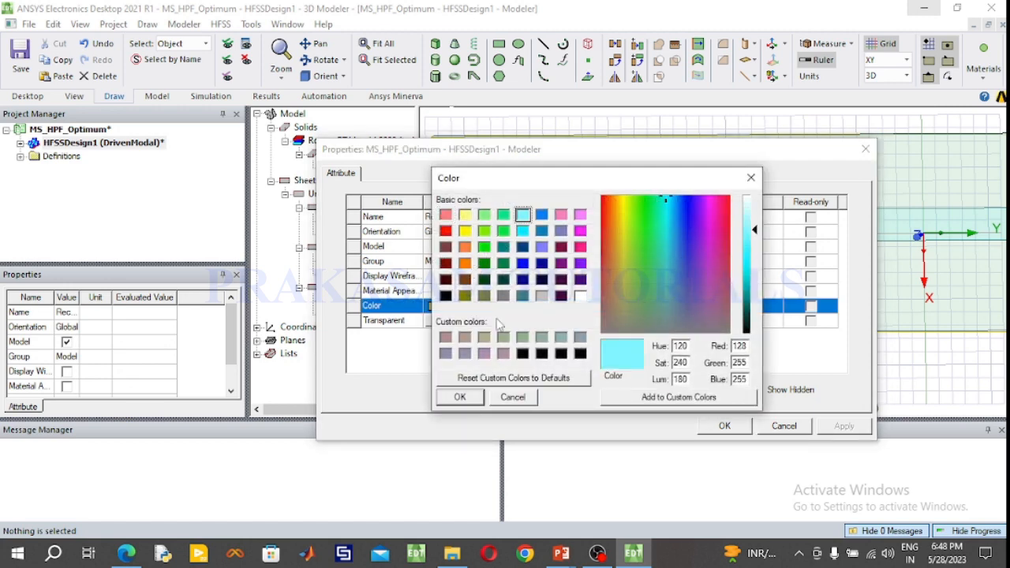
left_click(460, 398)
left_click(713, 430)
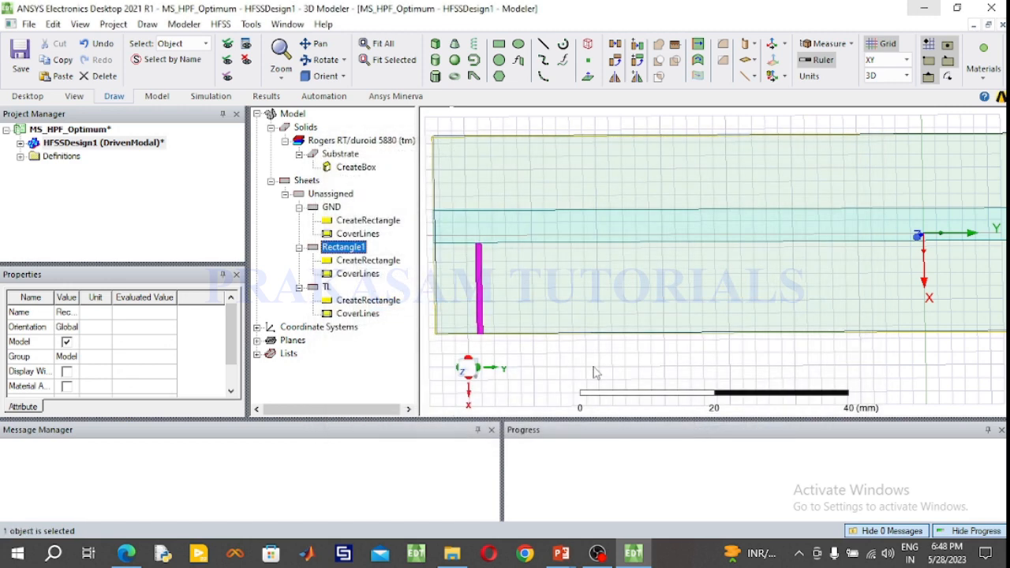
left_click(596, 372)
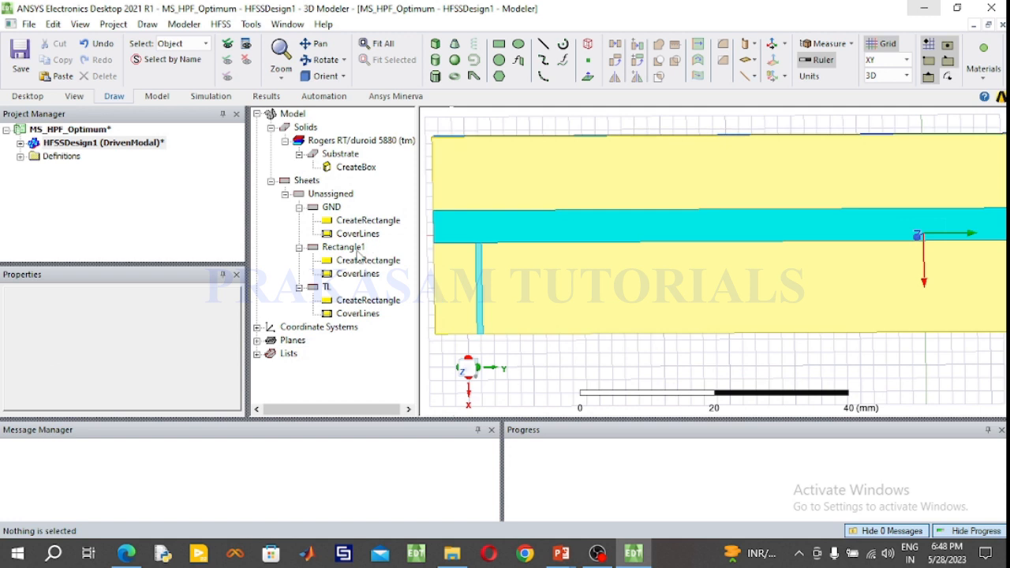
Copy and paste the first stub rectangle to create a duplicate in the same place
left_click(357, 250)
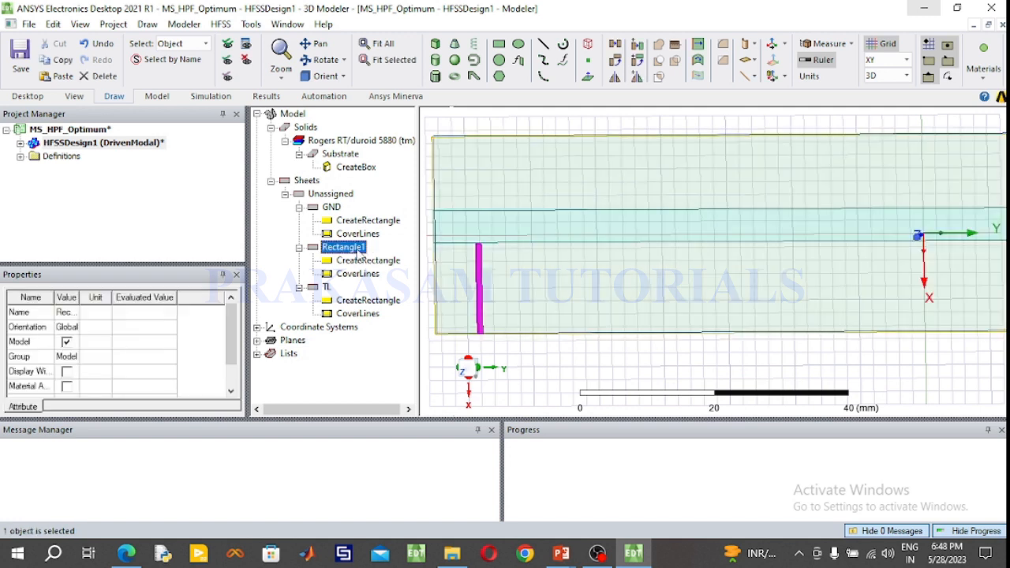
key("ctrl+v")
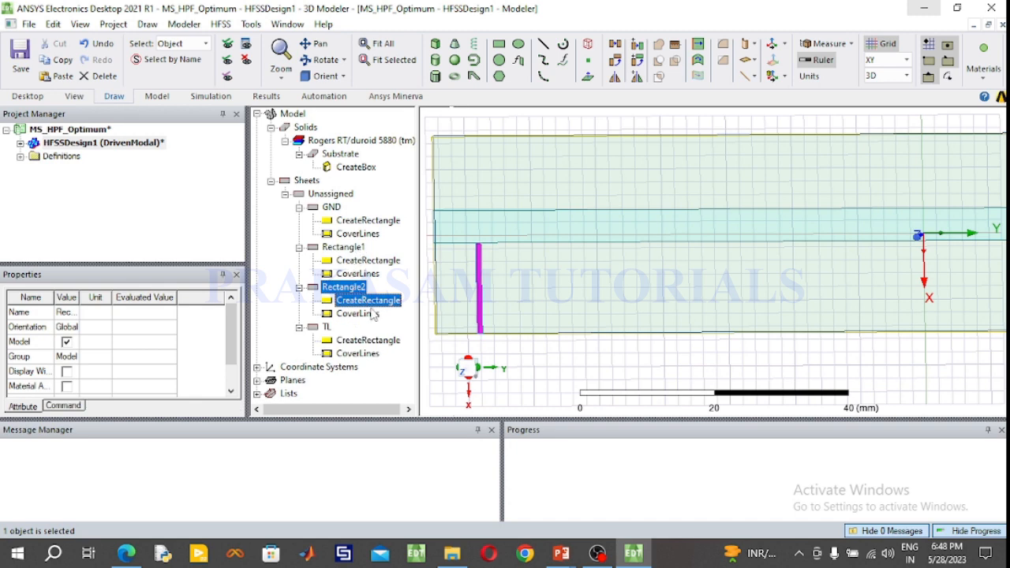
left_click(383, 46)
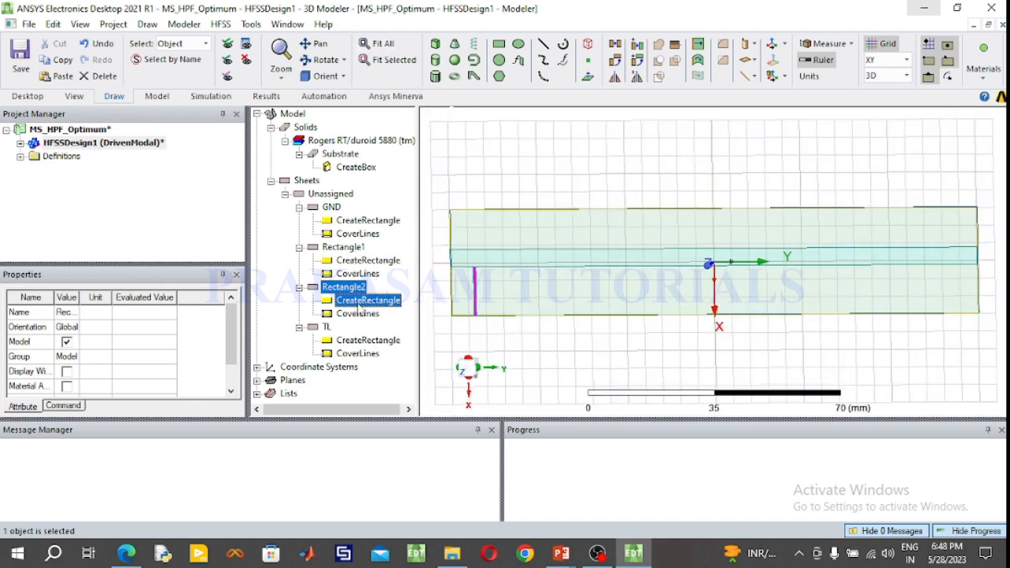
Mirror the duplicated stub to the +Y end by setting its Y position to 68.6 mm and its Y size to -0.9 mm
double_click(359, 304)
left_click(448, 248)
left_click(445, 246)
left_click(444, 246)
key("BackSpace")
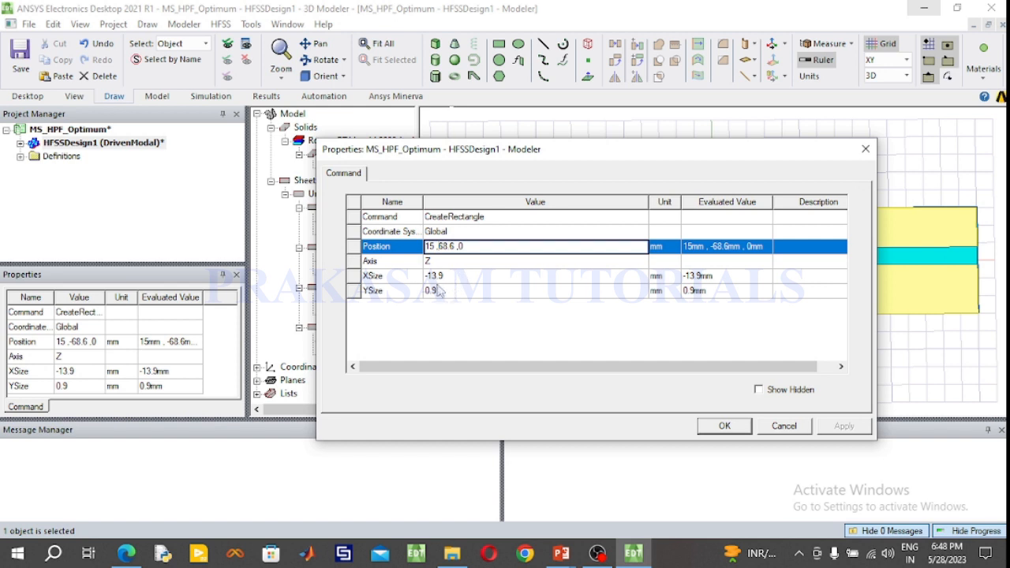
left_click(430, 291)
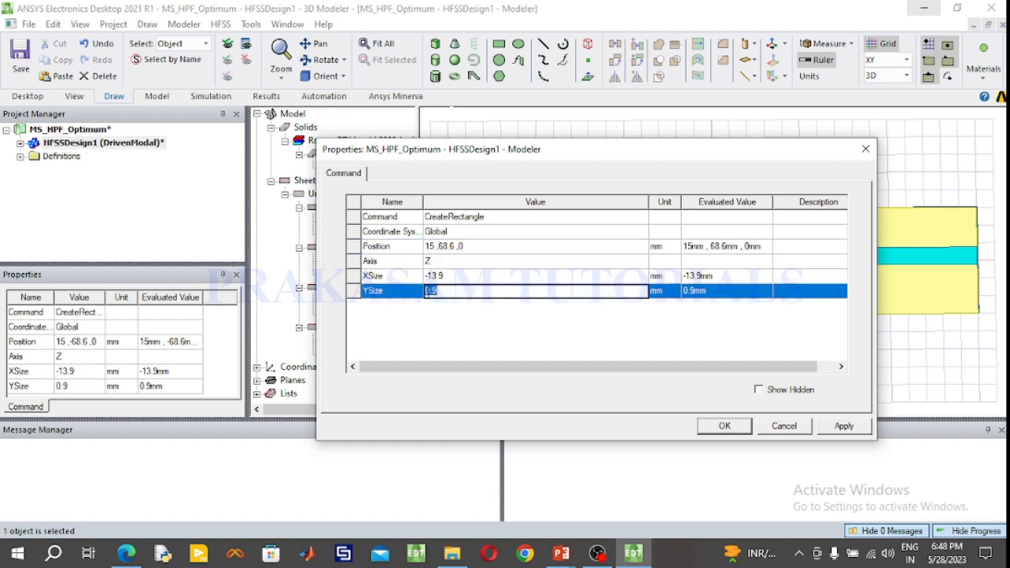
left_click(427, 292)
type("-")
left_click(701, 427)
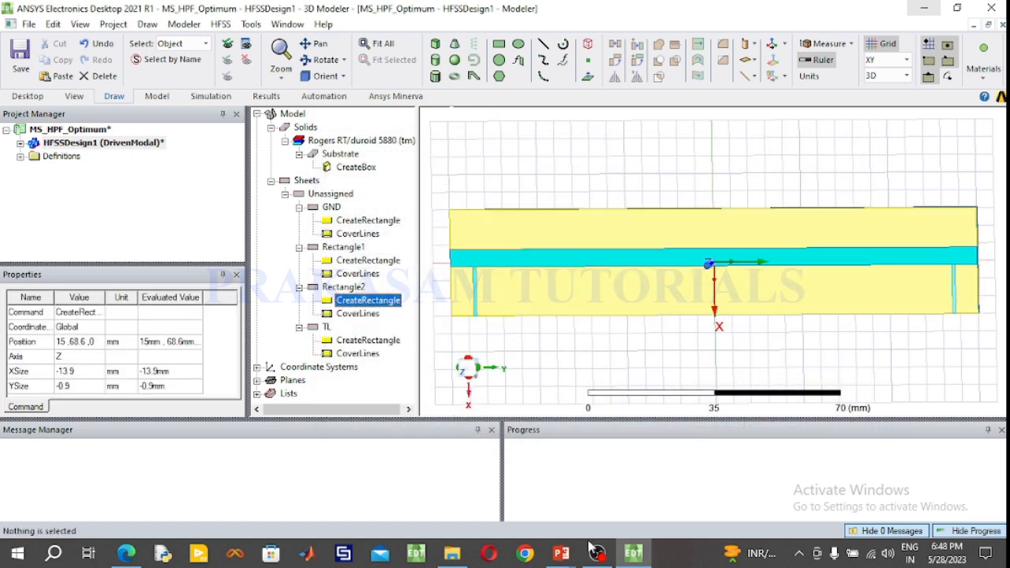
Check the second stub on the drawing in the PowerPoint slide show and draw a 15 by 5 mm rectangle for it starting at 0, -55, 0
mouse_move(570, 555)
left_click(641, 489)
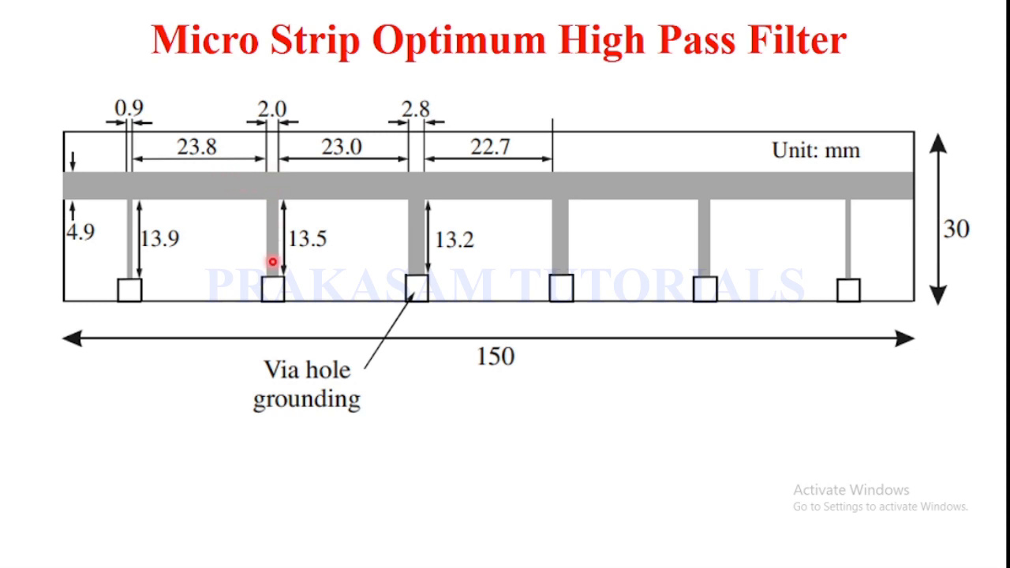
key("super")
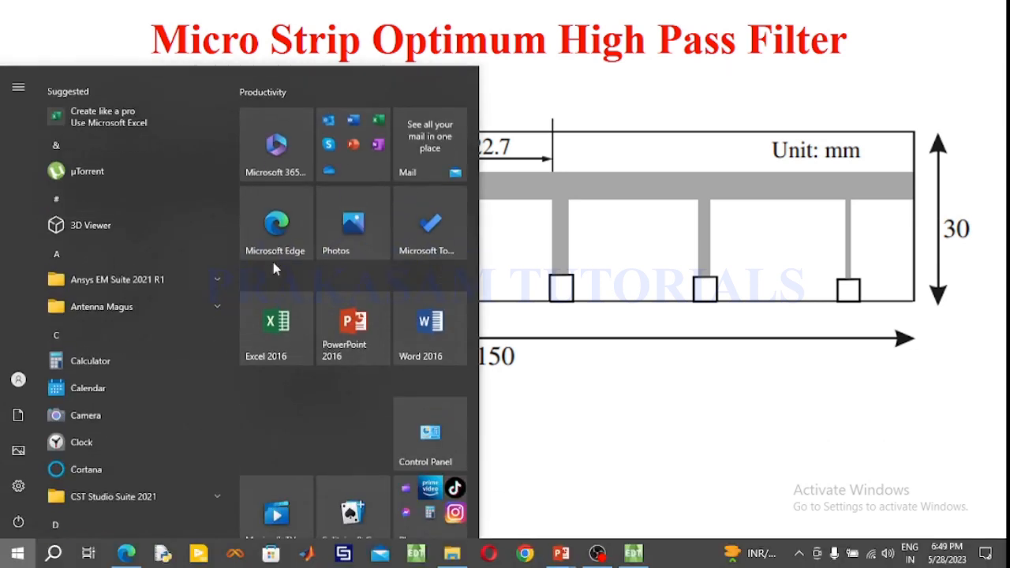
left_click(634, 554)
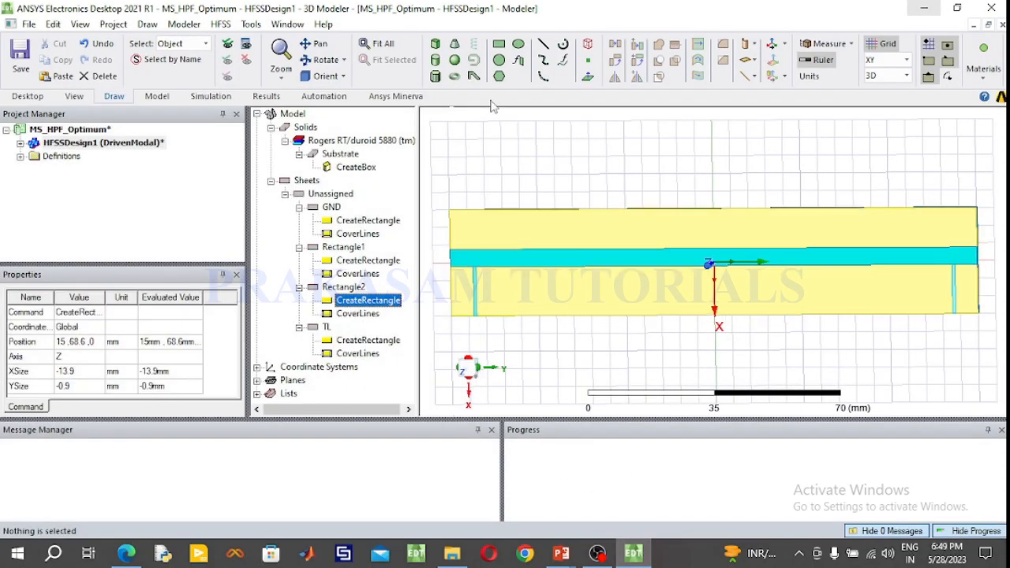
left_click(499, 45)
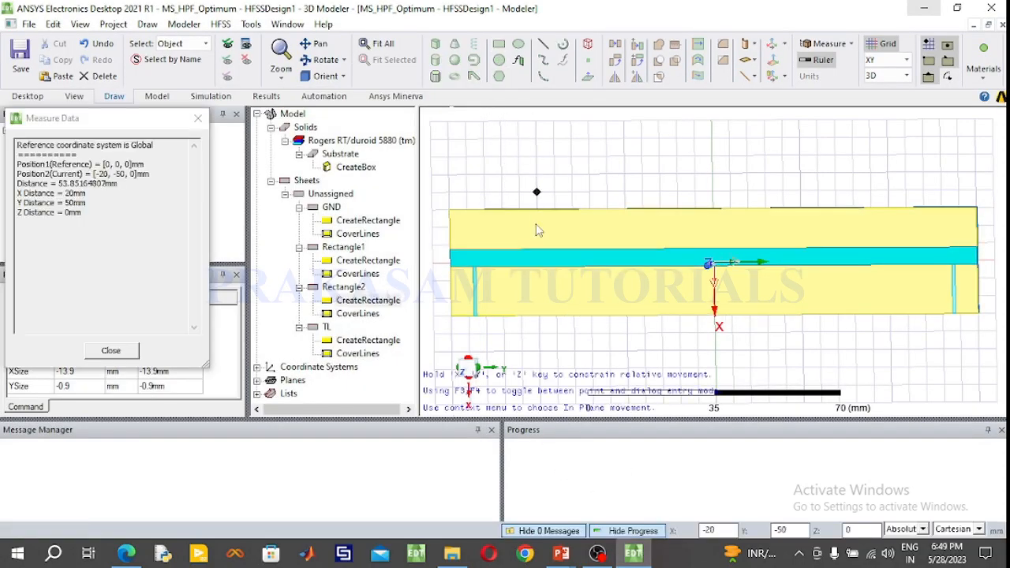
left_click(521, 264)
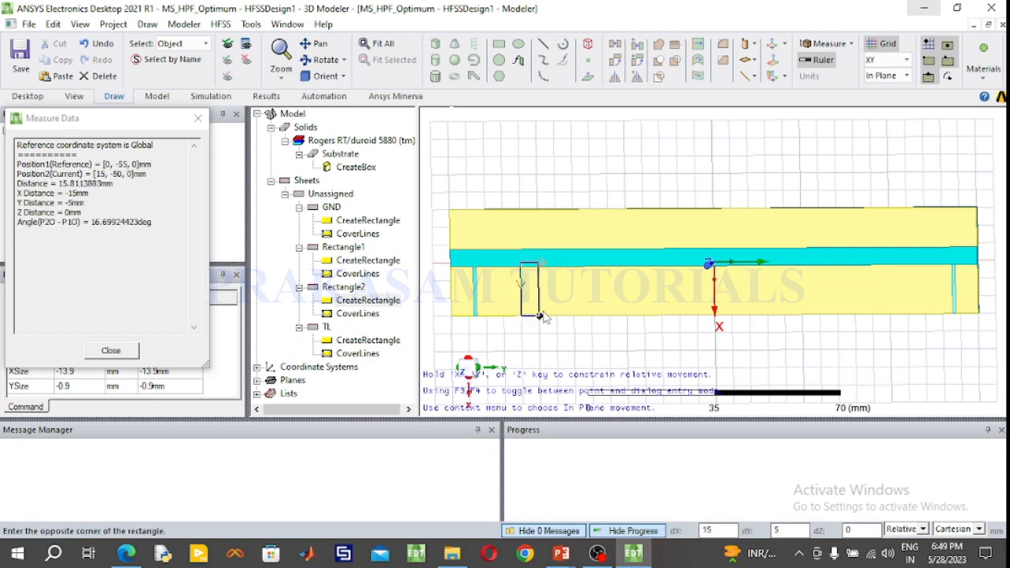
left_click(541, 314)
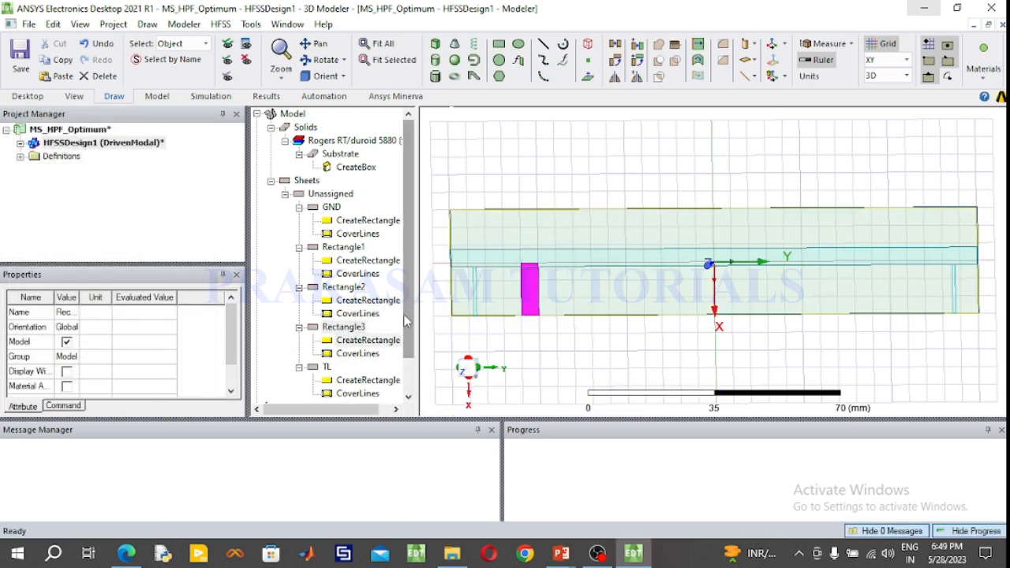
Check the second stub's length on the drawing in the PowerPoint slide show and set the new rectangle's X size to 13.5 mm
double_click(385, 348)
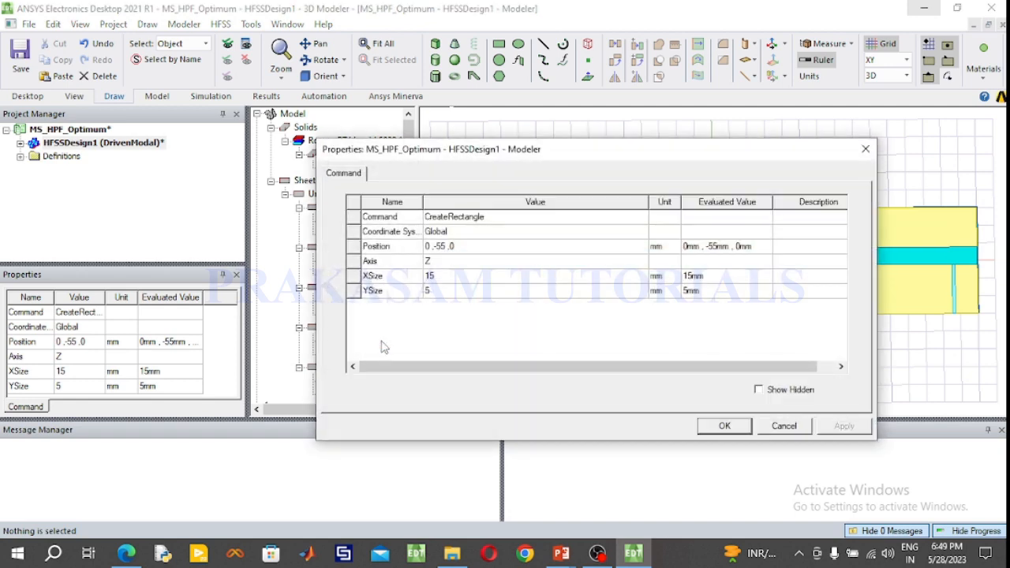
left_click(432, 250)
left_click(432, 249)
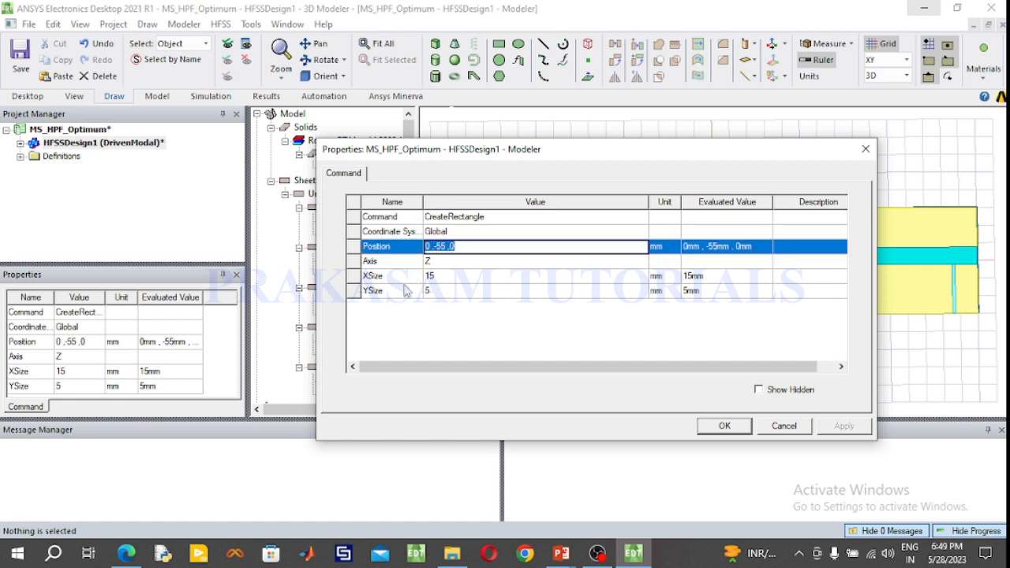
mouse_move(563, 553)
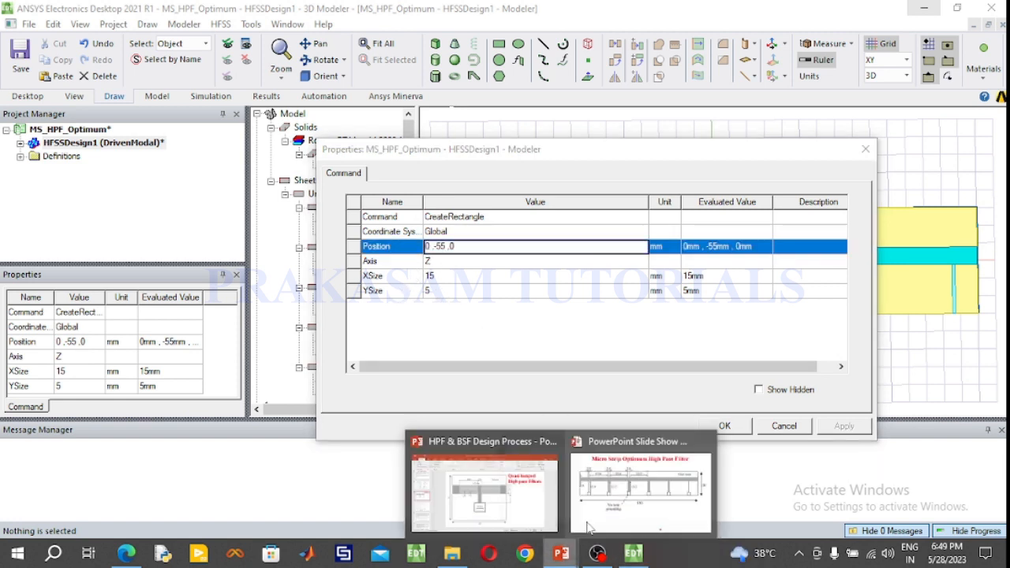
left_click(598, 507)
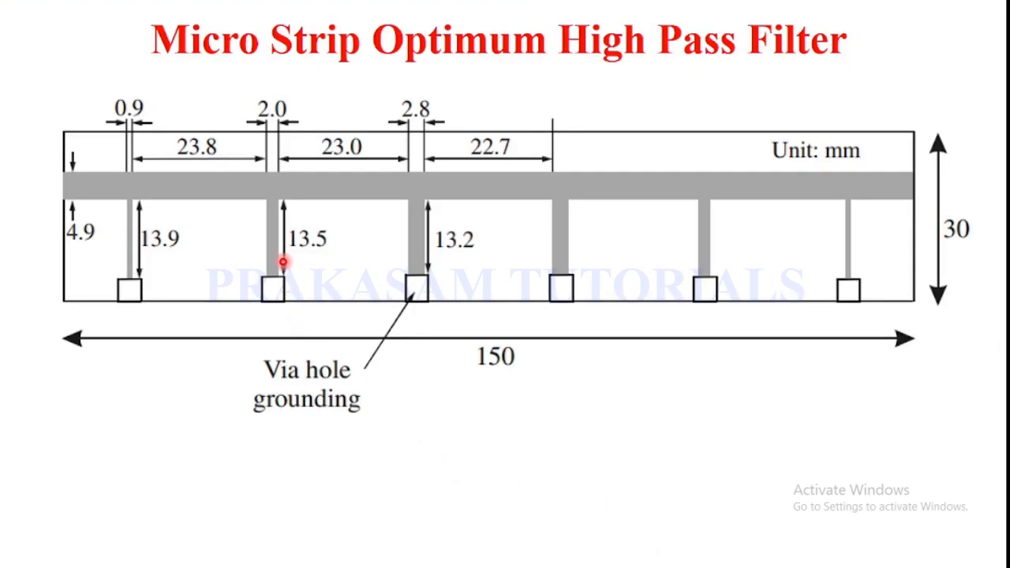
key("super")
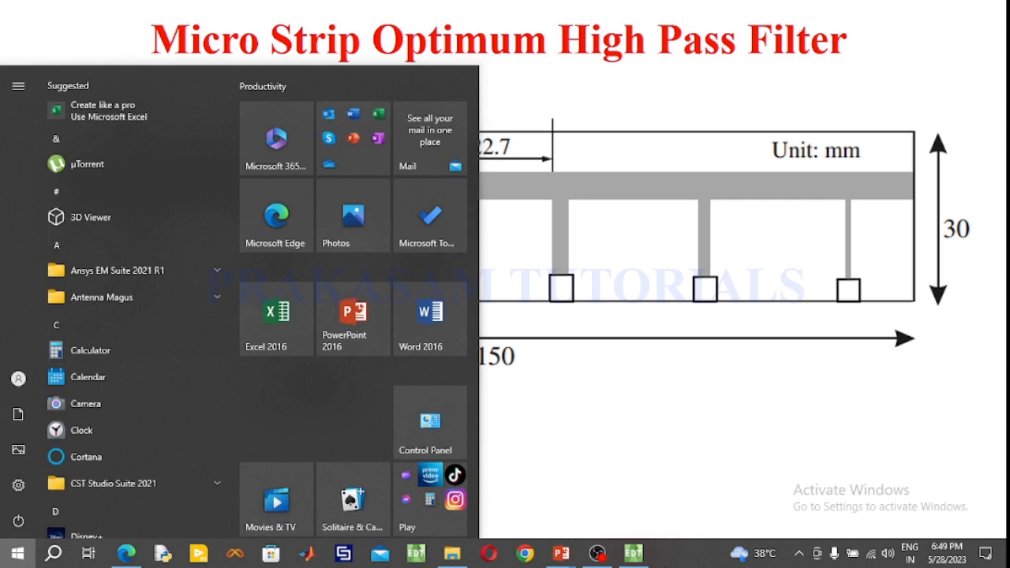
left_click(635, 553)
left_click(462, 277)
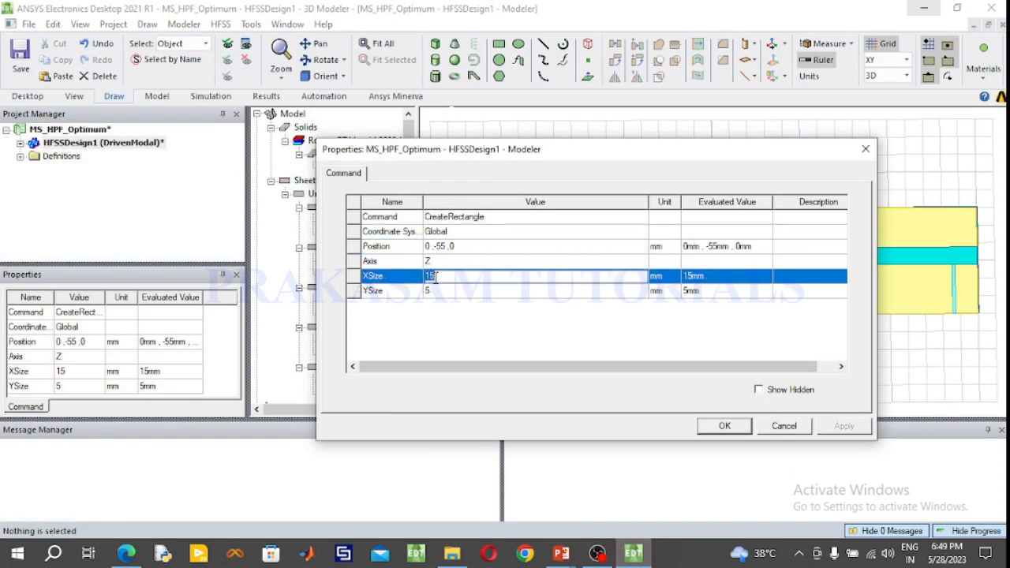
type("1")
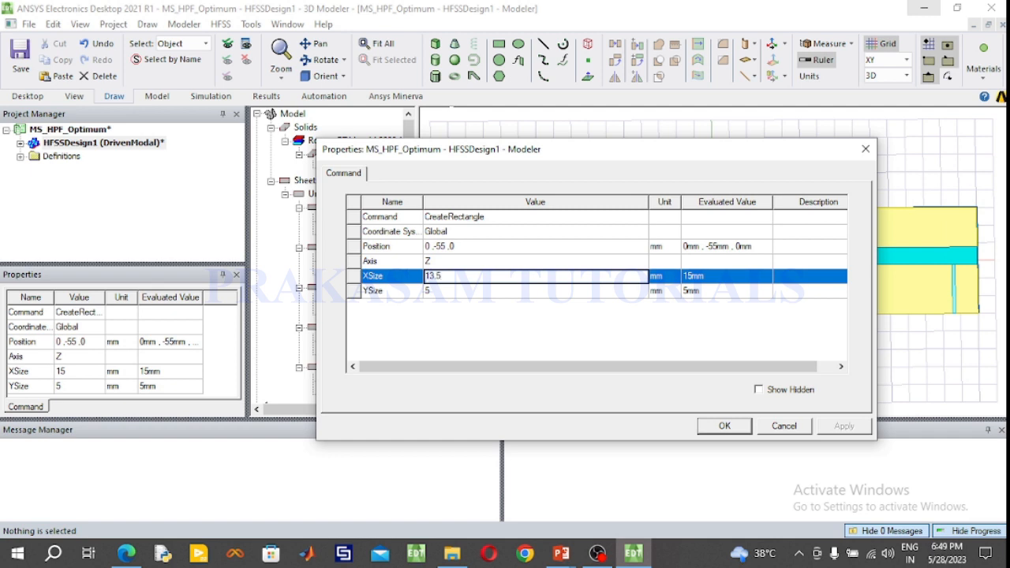
Set the second stub rectangle's Y size to 0.2 mm and its position to 1.1, -42.8, 0 mm
left_click(451, 291)
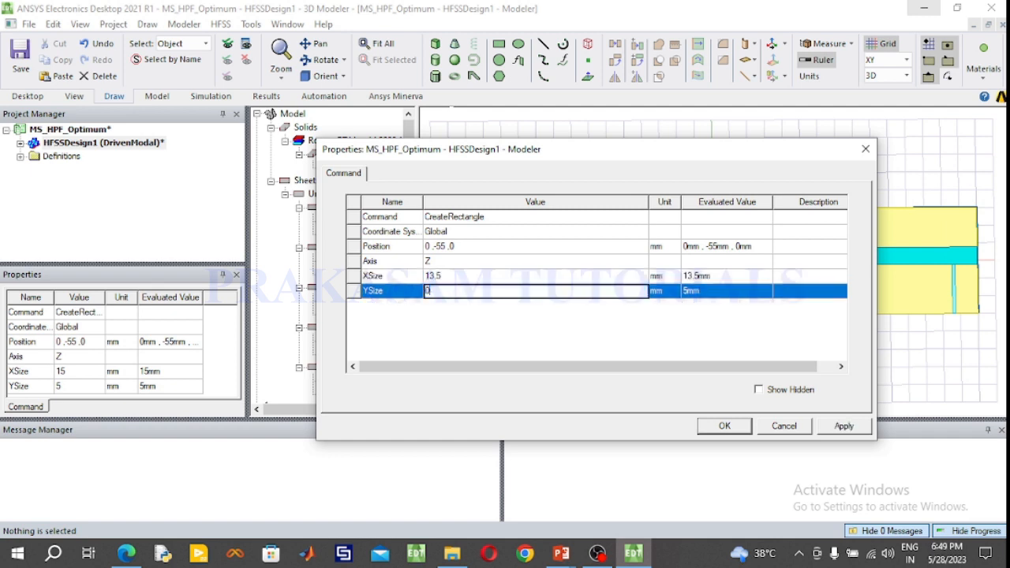
left_click(453, 247)
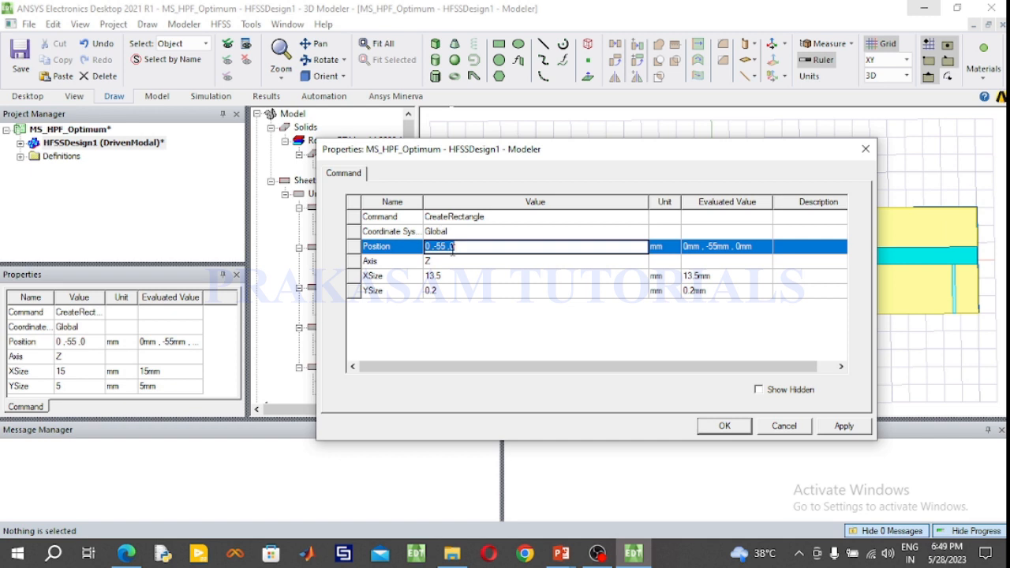
type("1.1, -42.8, 0")
left_click(710, 426)
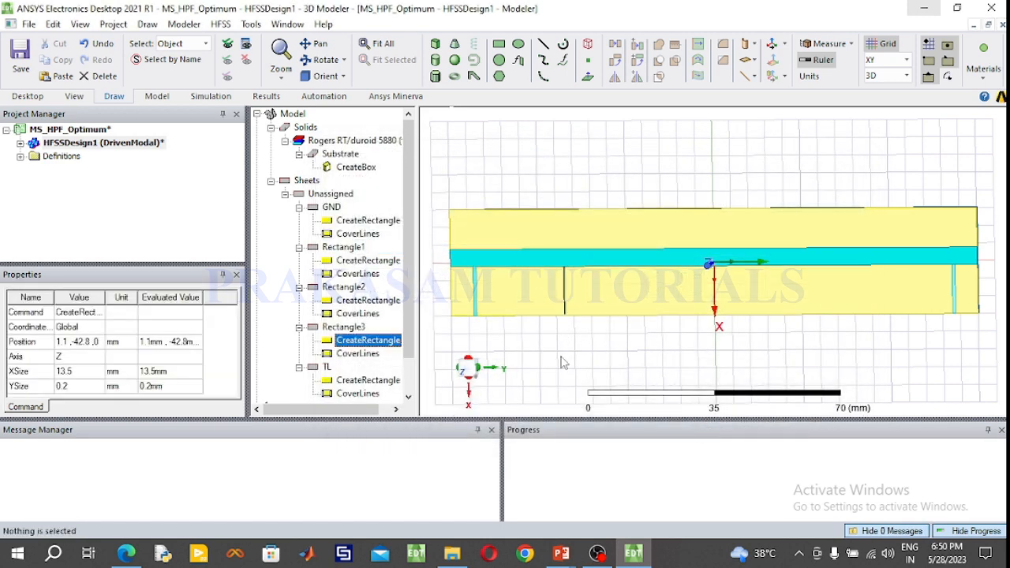
Check the second stub's width on the drawing in the PowerPoint slide show and set its rectangle's Y size to 2 mm
mouse_move(561, 553)
left_click(574, 507)
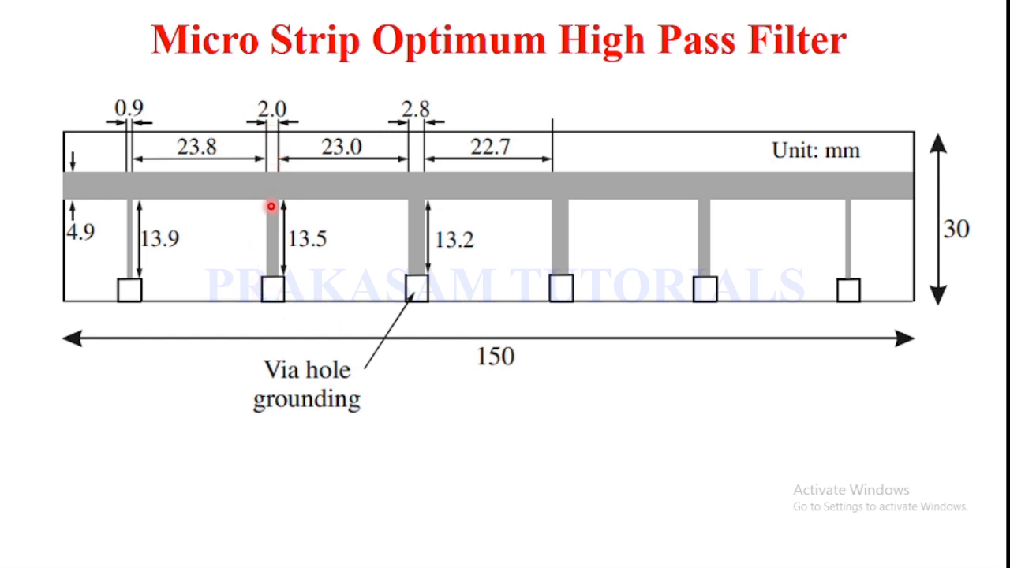
key("super")
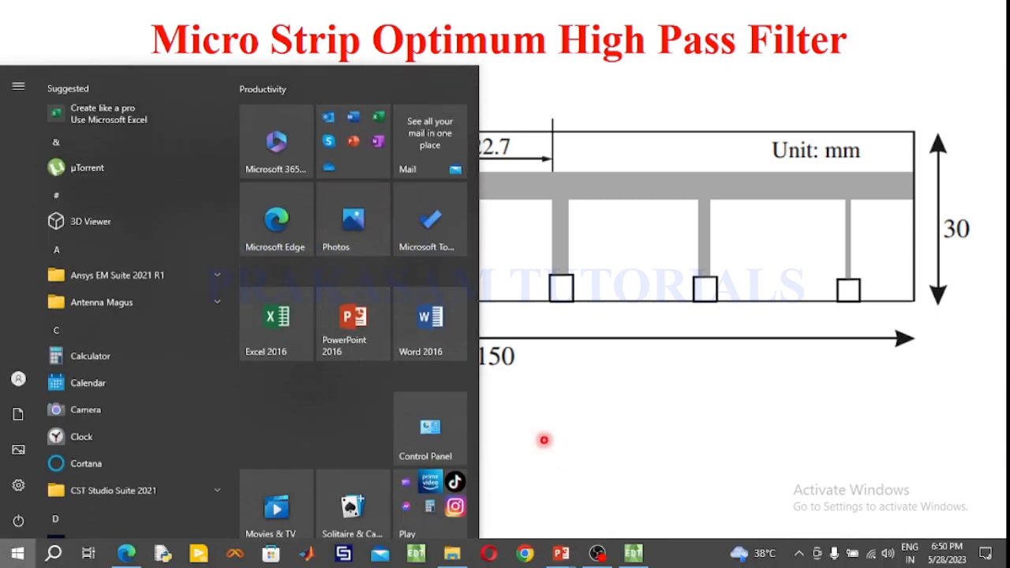
left_click(635, 555)
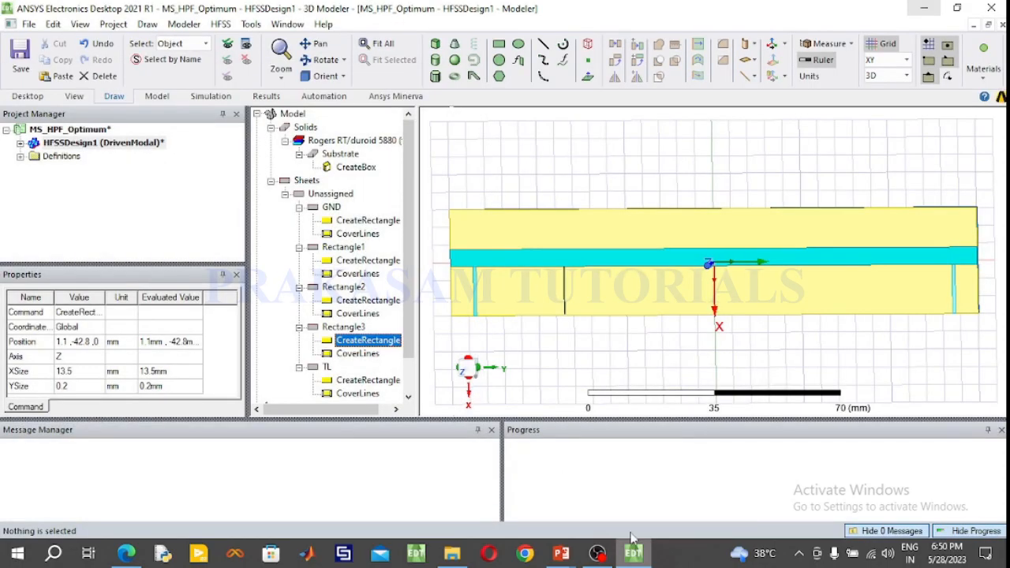
double_click(382, 345)
left_click(442, 293)
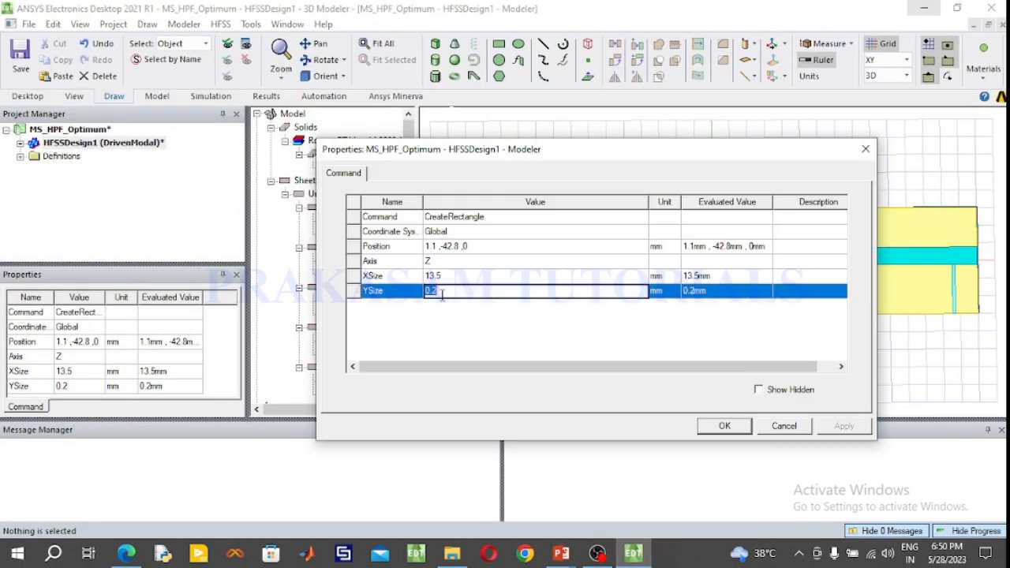
type("2")
left_click(724, 425)
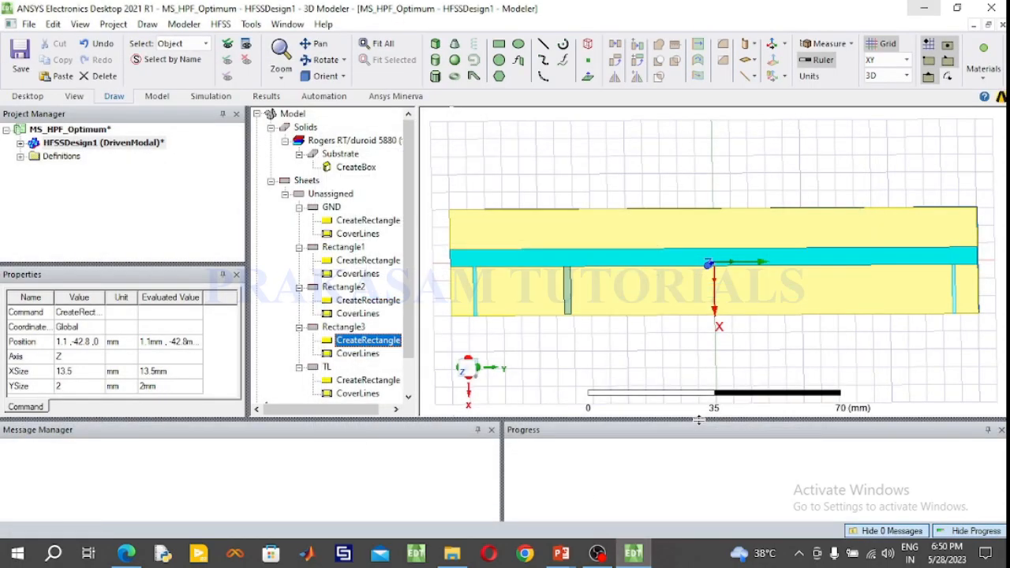
Change the colour of the second stub sheet, Rectangle3, to light cyan (RGB 128, 255, 255)
double_click(344, 327)
left_click(452, 306)
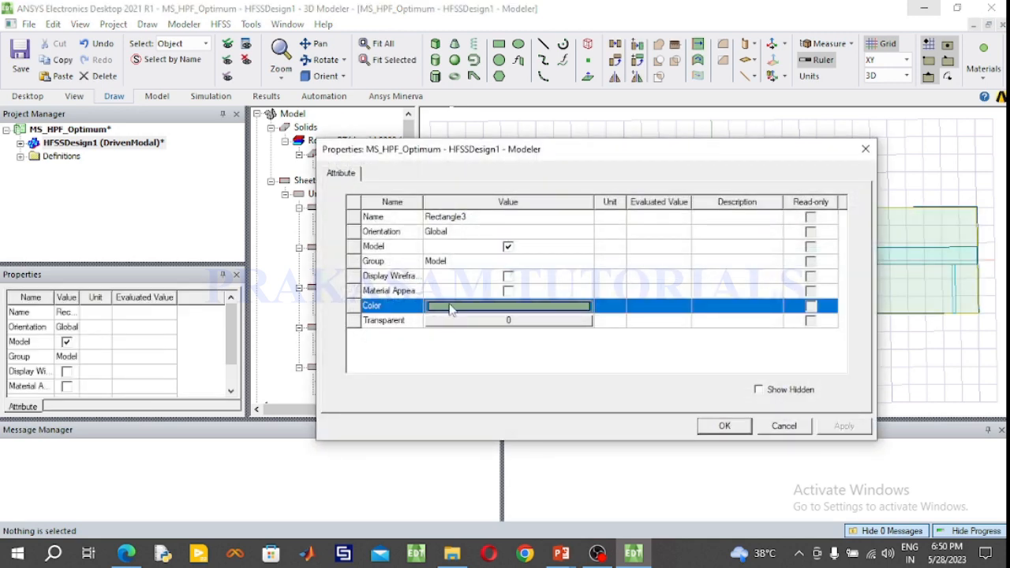
left_click(452, 307)
left_click(523, 214)
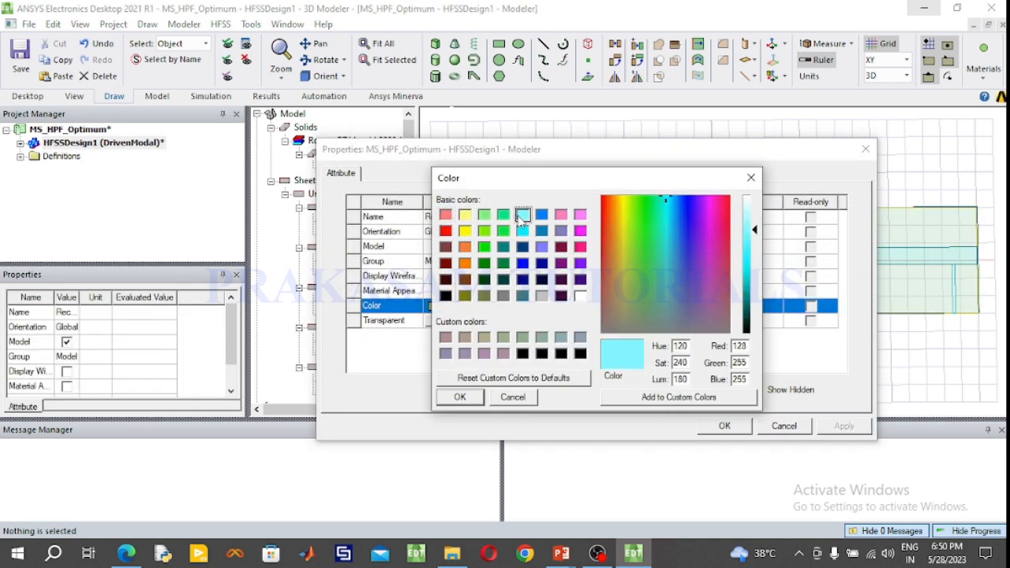
left_click(461, 397)
left_click(724, 426)
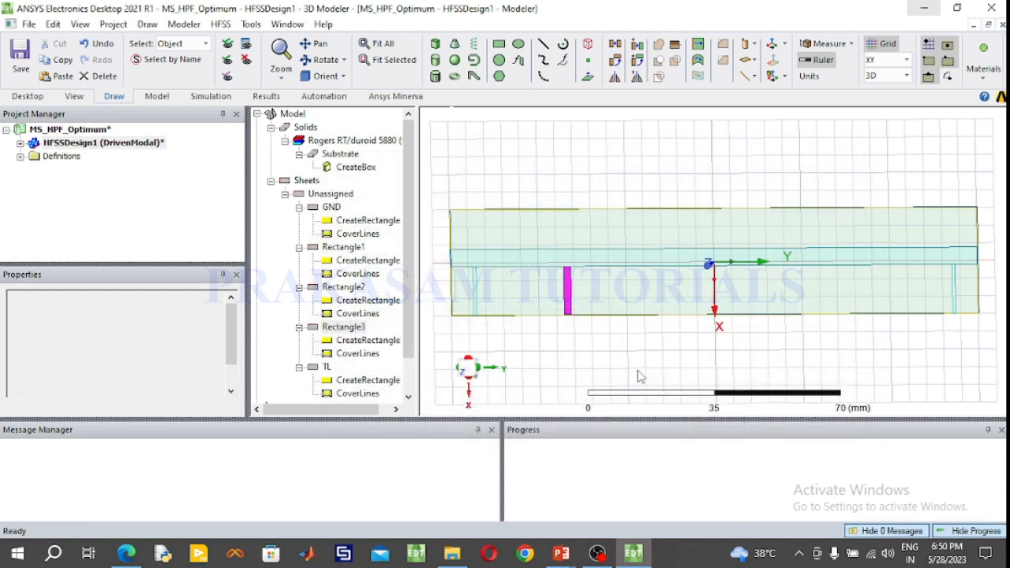
left_click(592, 359)
Duplicate the second stub and mirror the copy by setting its position to 1.1, 42.8, 0 mm and Y size to -2 mm
left_click(359, 327)
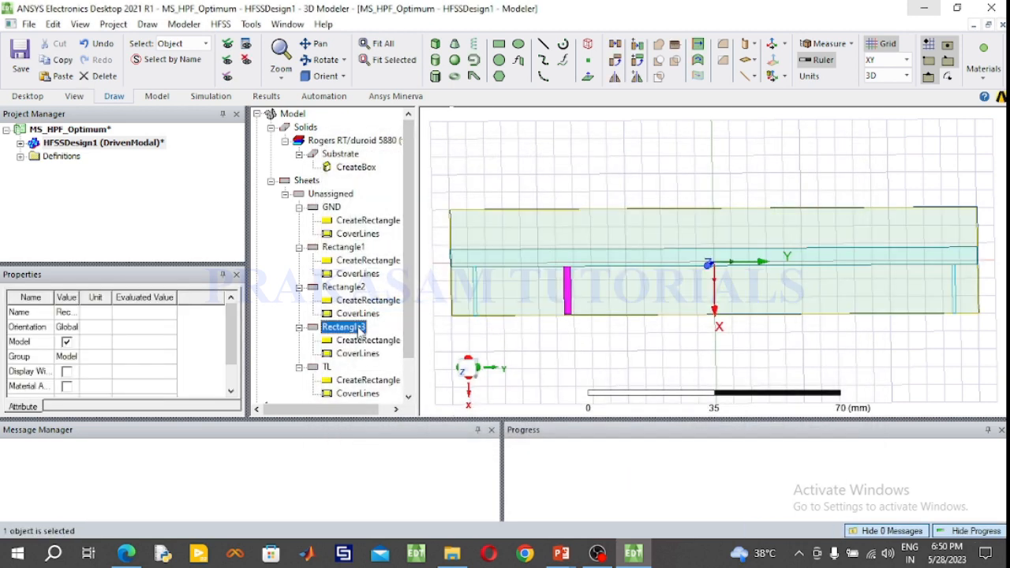
left_click(361, 360)
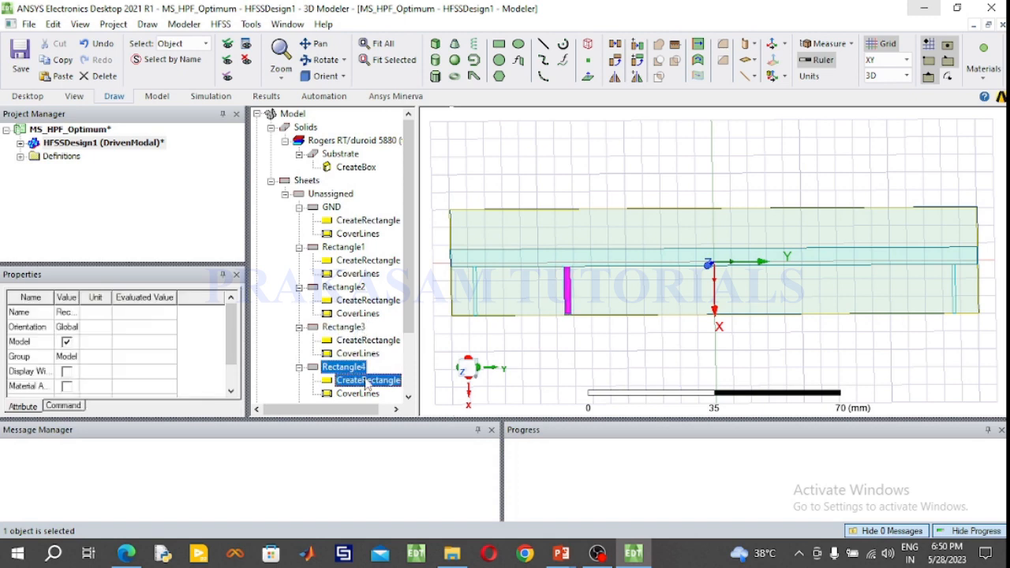
double_click(367, 384)
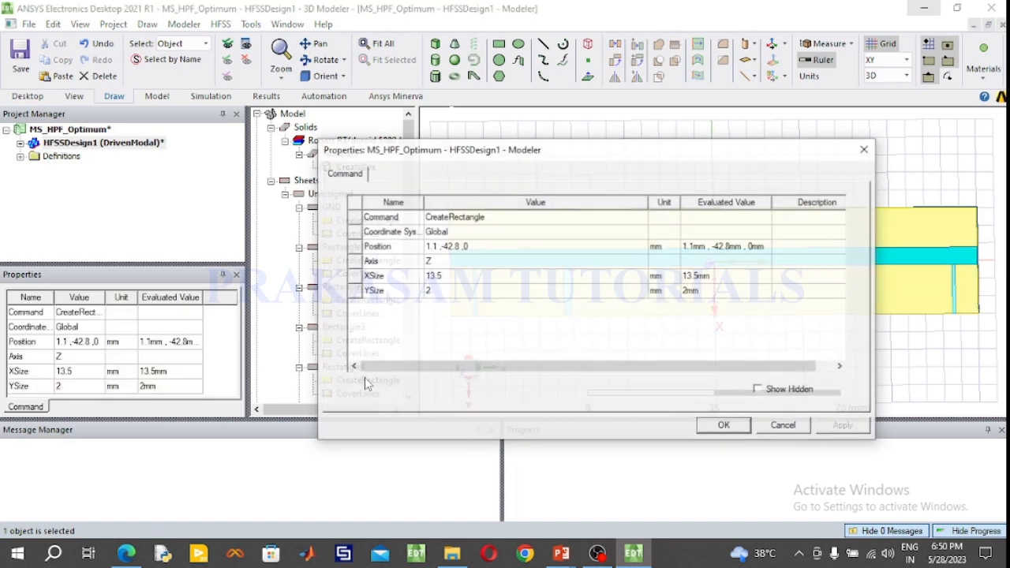
left_click(445, 248)
left_click(443, 247)
key("BackSpace")
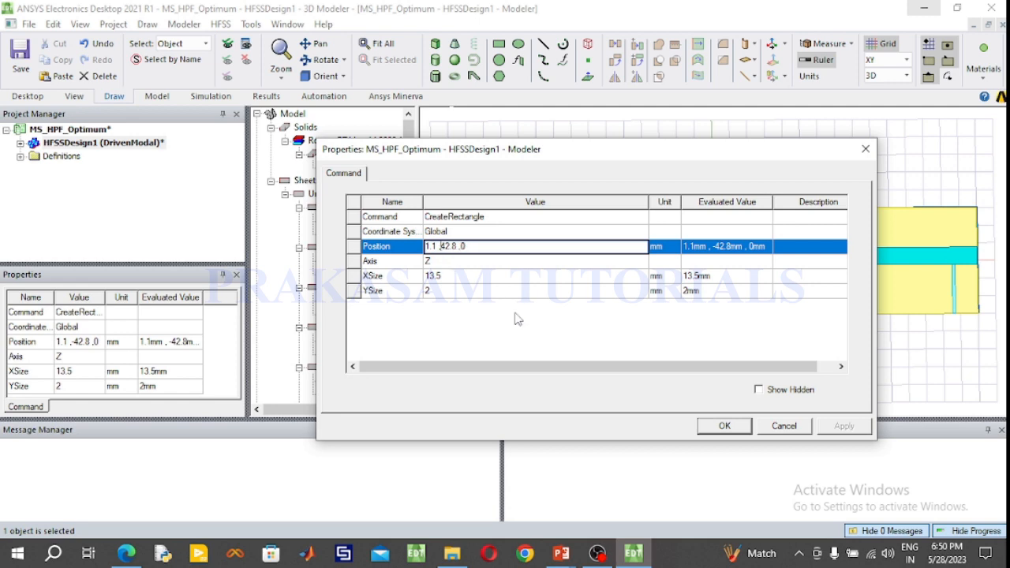
left_click(427, 292)
type("-")
left_click(724, 426)
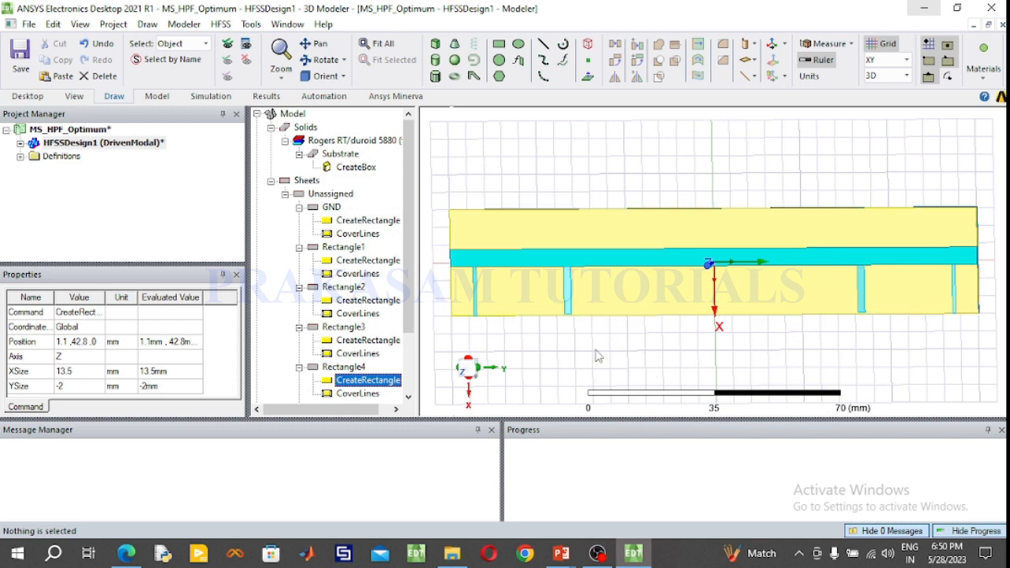
Draw a 15 by 5 mm rectangle for the third stub starting at 0, -20, 0 mm and colour it light cyan
left_click(501, 46)
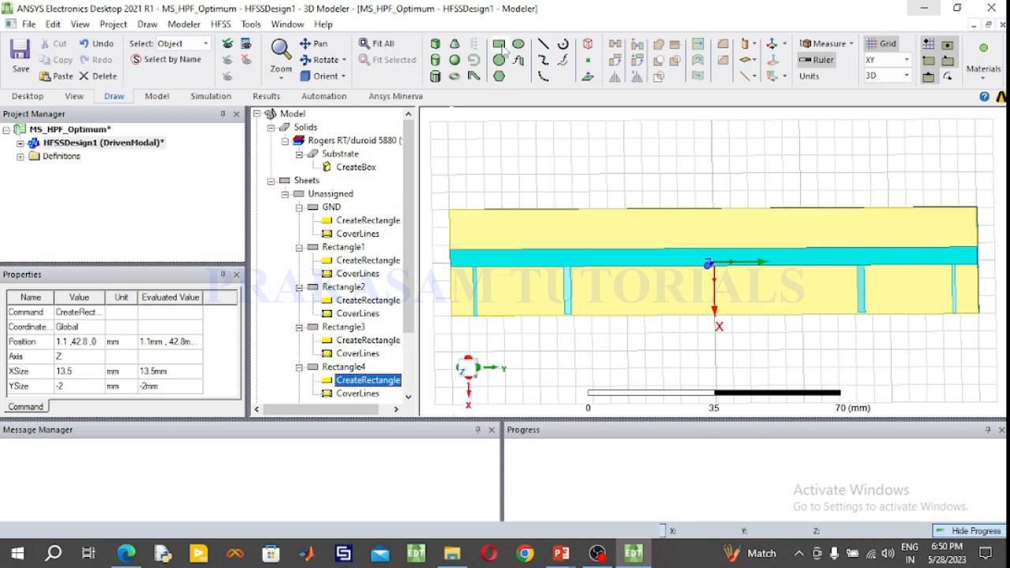
left_click(644, 273)
left_click(662, 316)
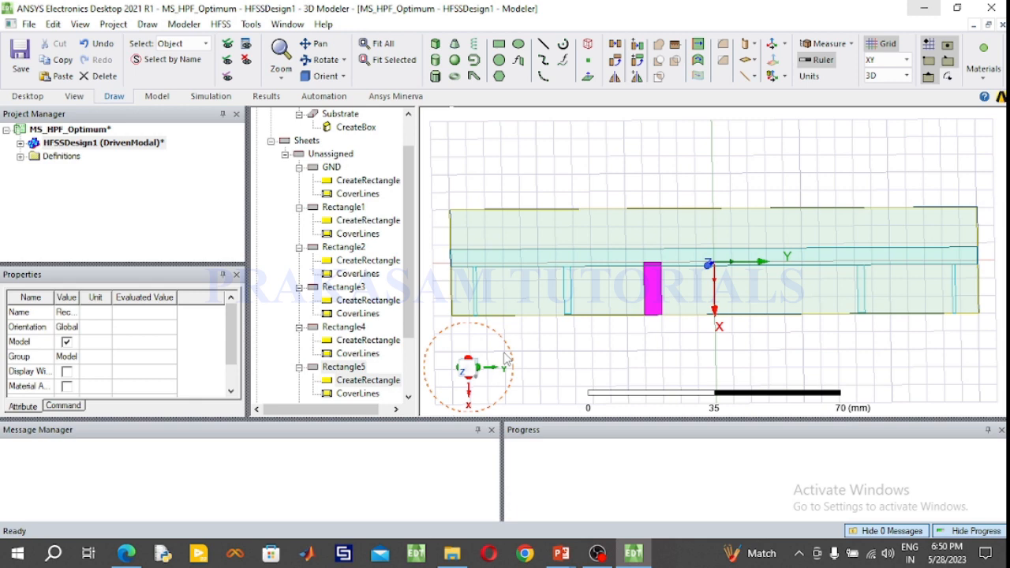
double_click(357, 370)
left_click(479, 306)
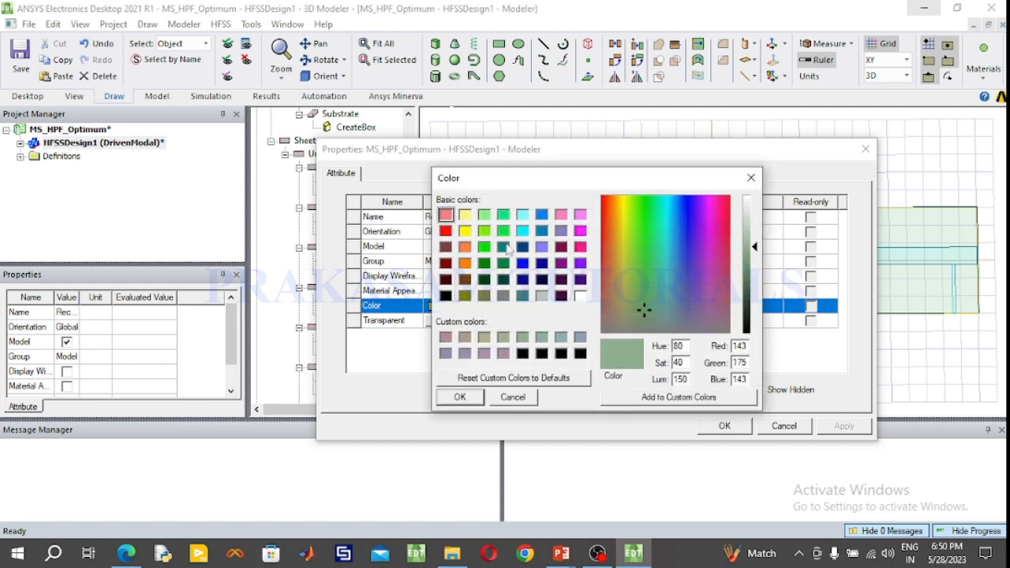
left_click(523, 214)
left_click(460, 397)
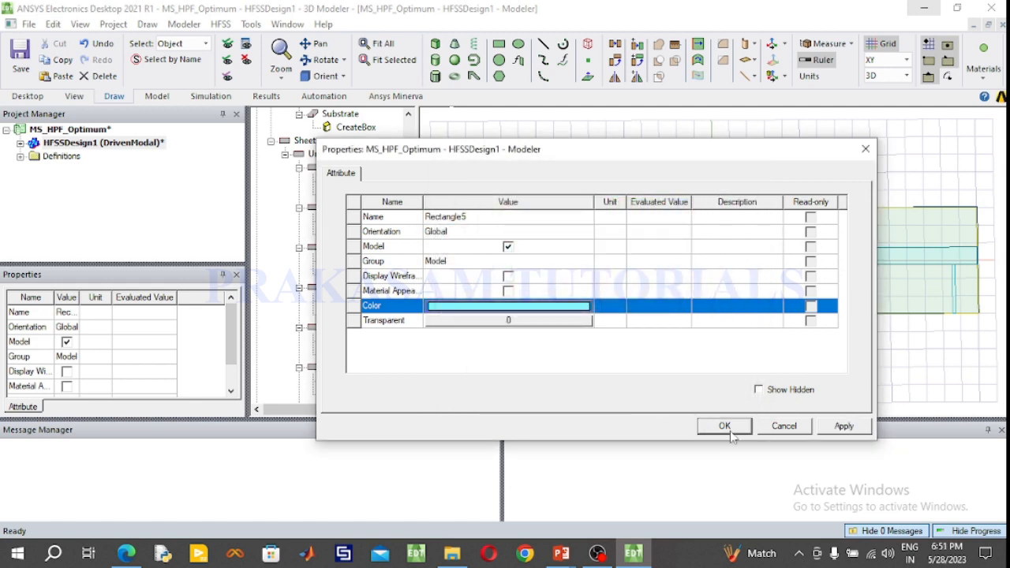
left_click(727, 429)
Open the third stub rectangle's dimensions for editing and check the stub's length and width on the drawing in the PowerPoint slide show
double_click(387, 380)
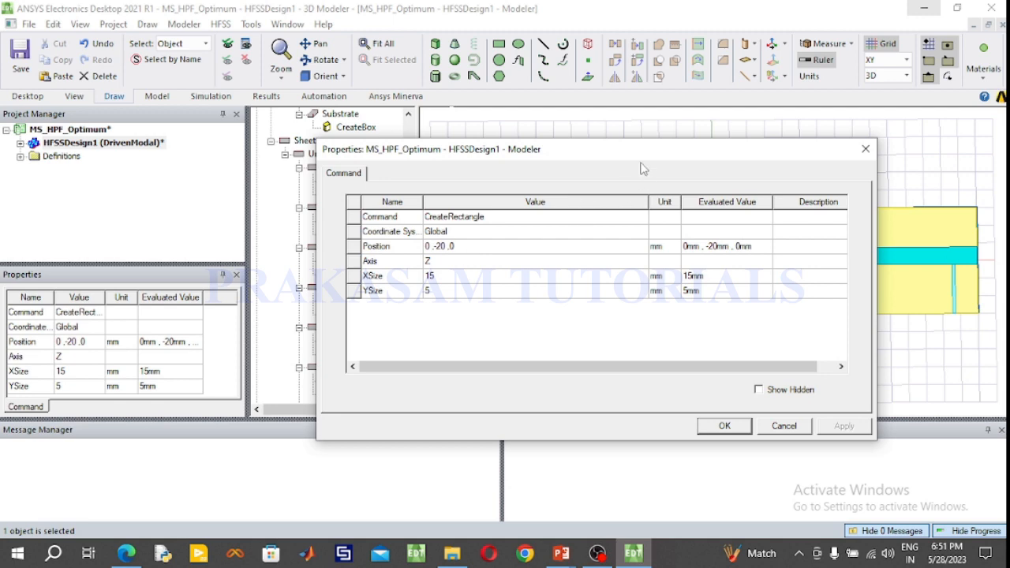
left_click_drag(639, 152, 253, 163)
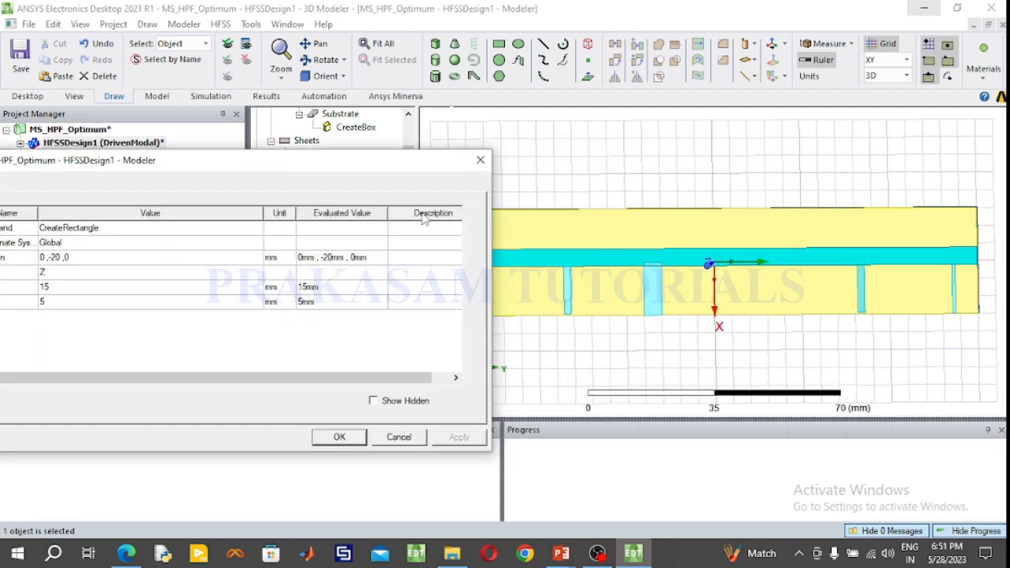
left_click_drag(372, 167, 473, 152)
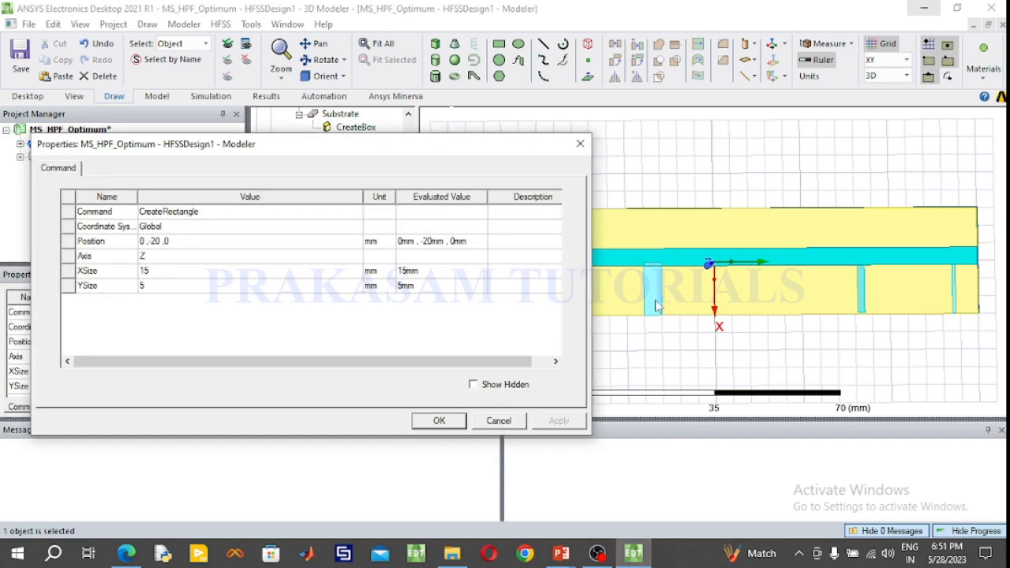
left_click(562, 552)
left_click(618, 507)
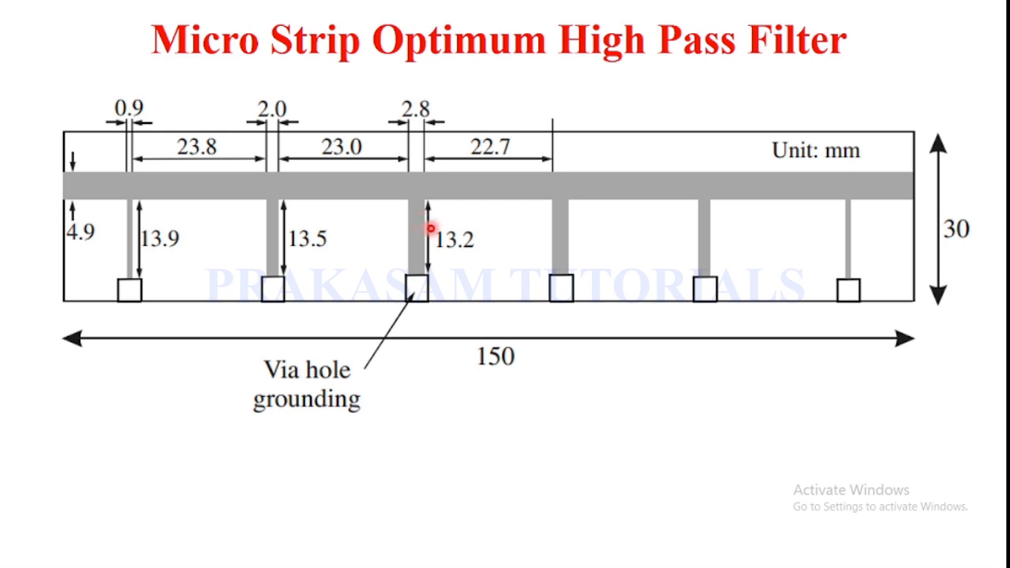
key("super")
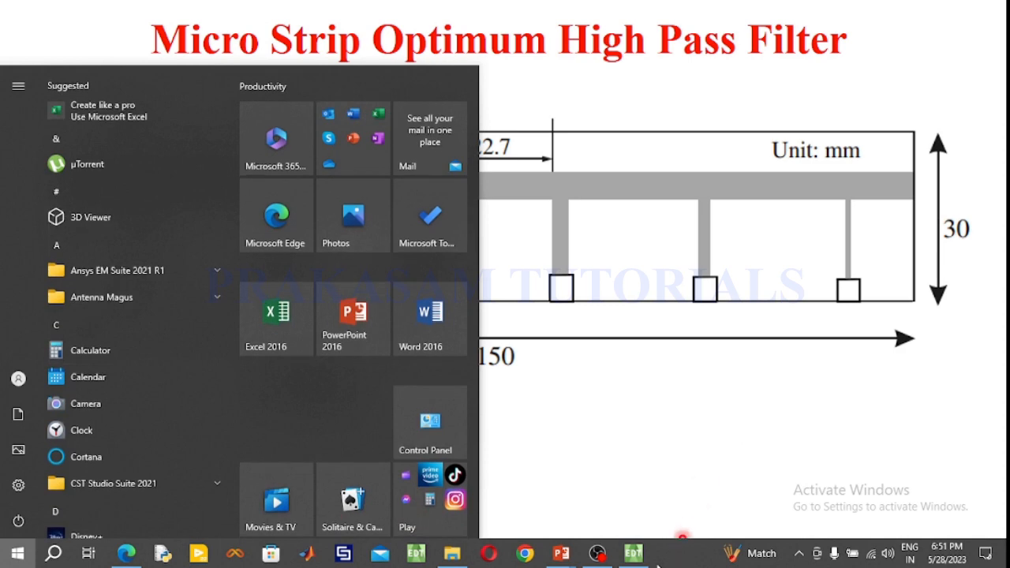
left_click(643, 553)
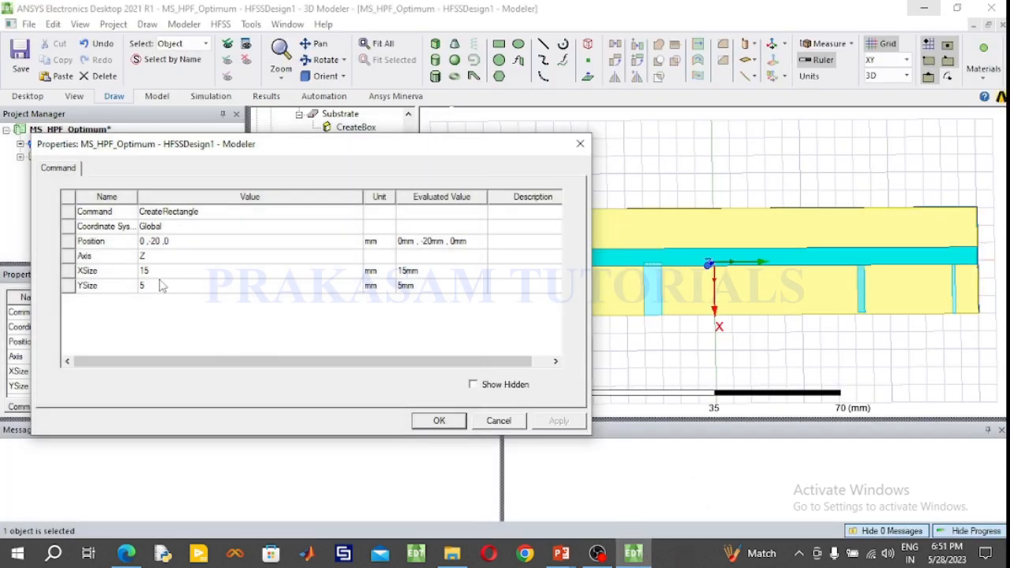
mouse_move(562, 553)
left_click(611, 495)
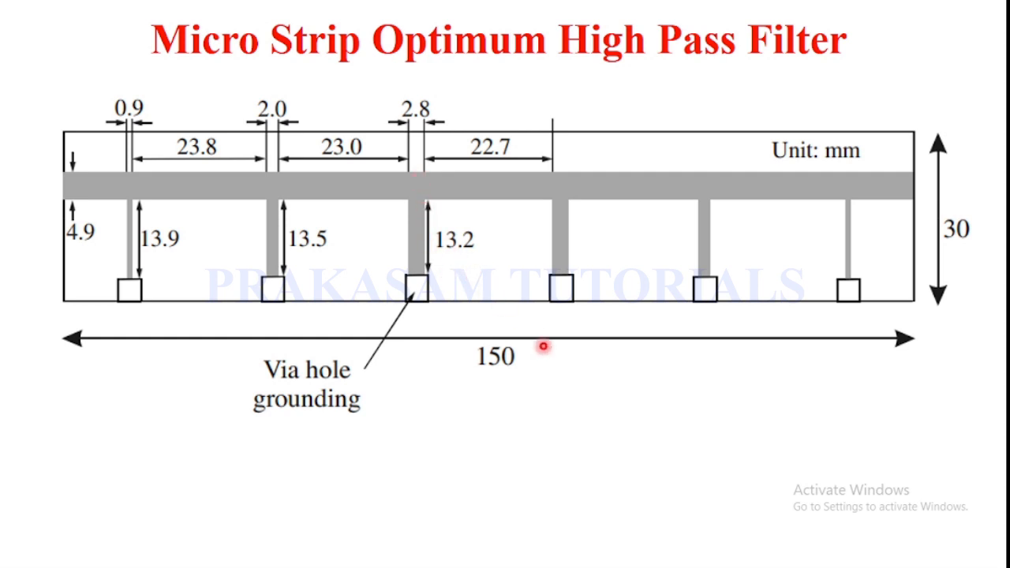
key("super")
left_click(635, 557)
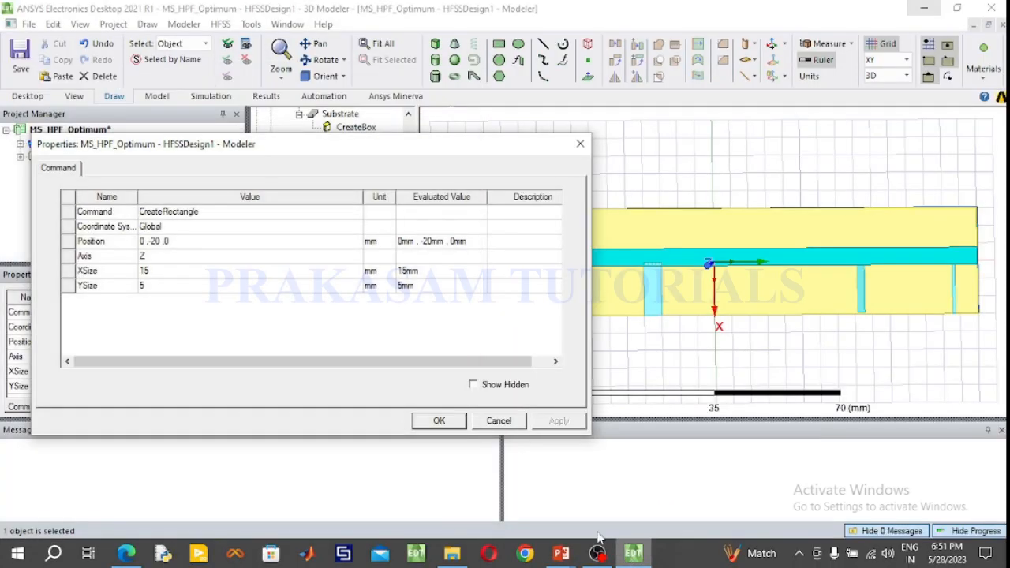
Set the third stub rectangle's X size to 13.2 mm, Y size to 2.8 mm and position to 1.1, -17, 0 mm
left_click(167, 276)
type("1")
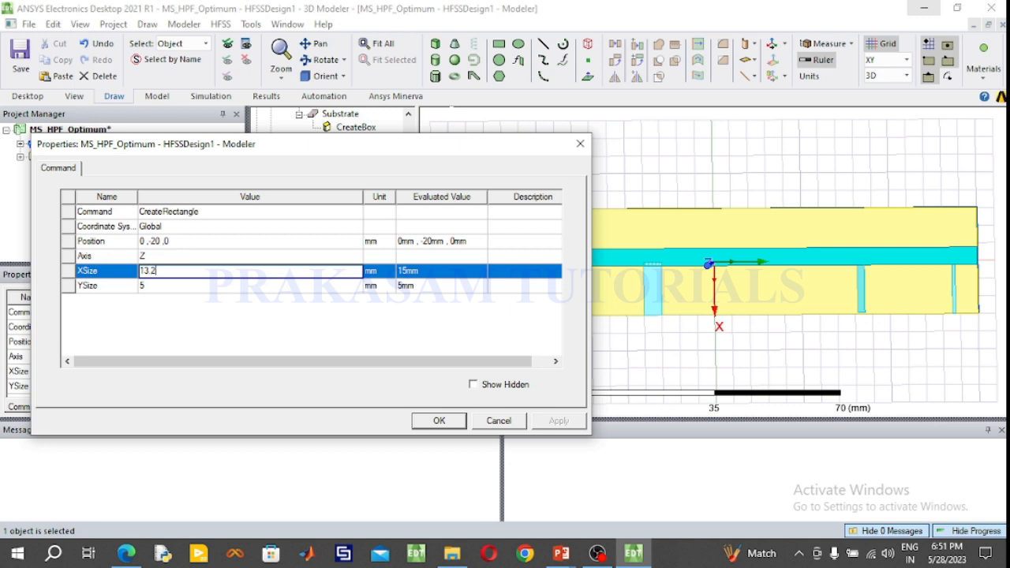
left_click(152, 285)
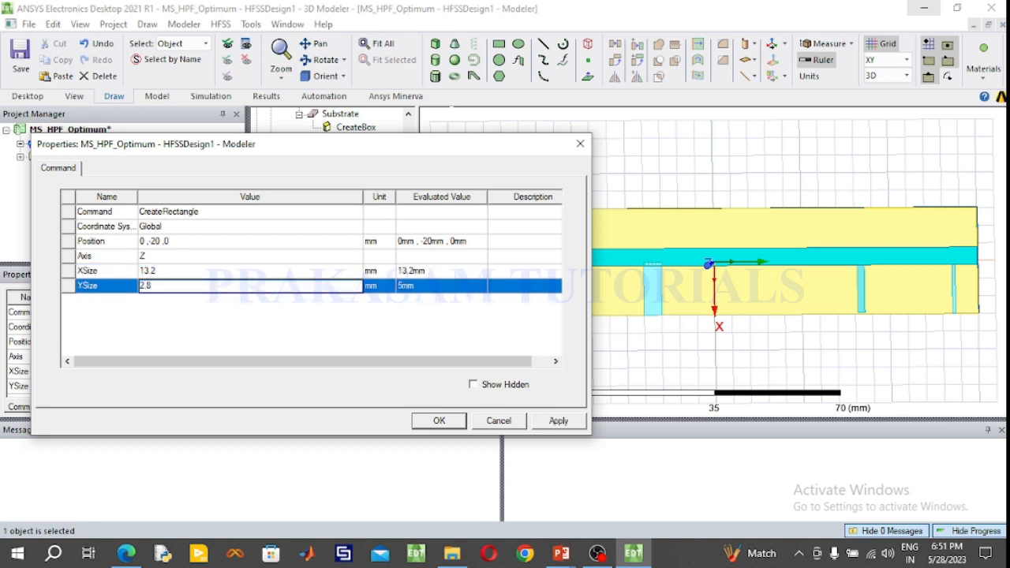
left_click(197, 241)
type("1.1, -17, 0")
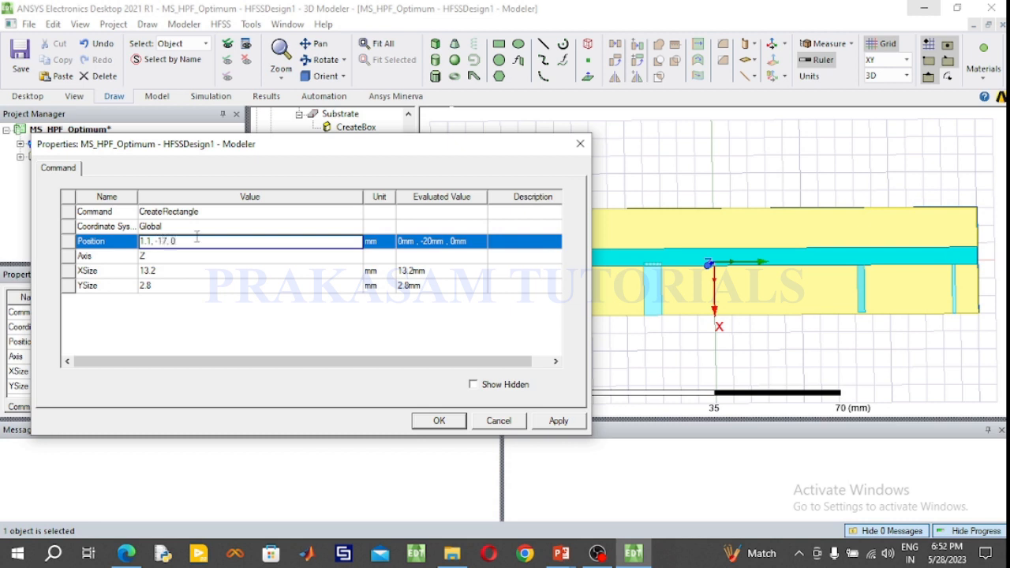
left_click(437, 421)
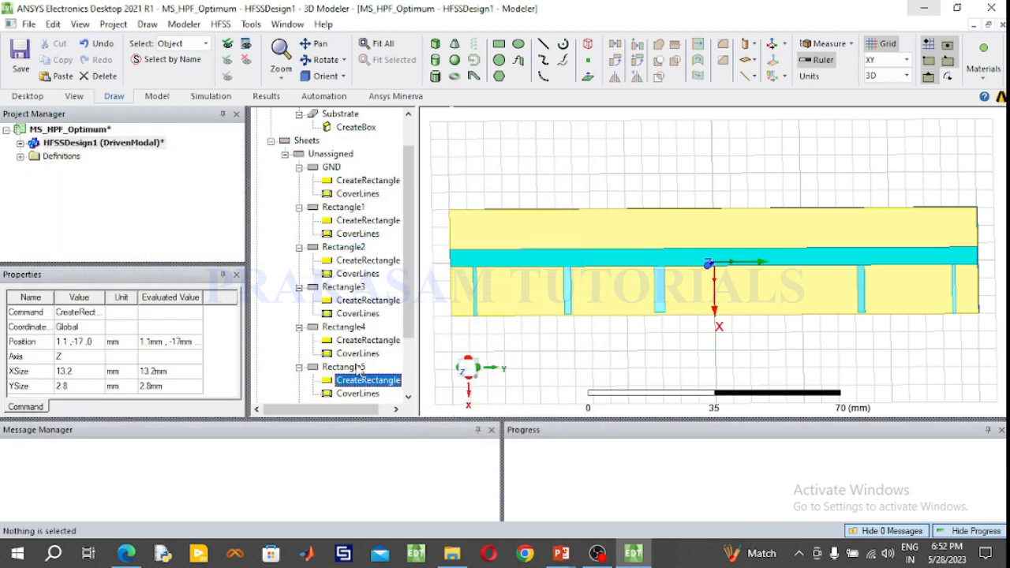
Duplicate the third stub and mirror the copy by setting its position to 1.1, 17, 0 mm and Y size to -2.8 mm
left_click(345, 367)
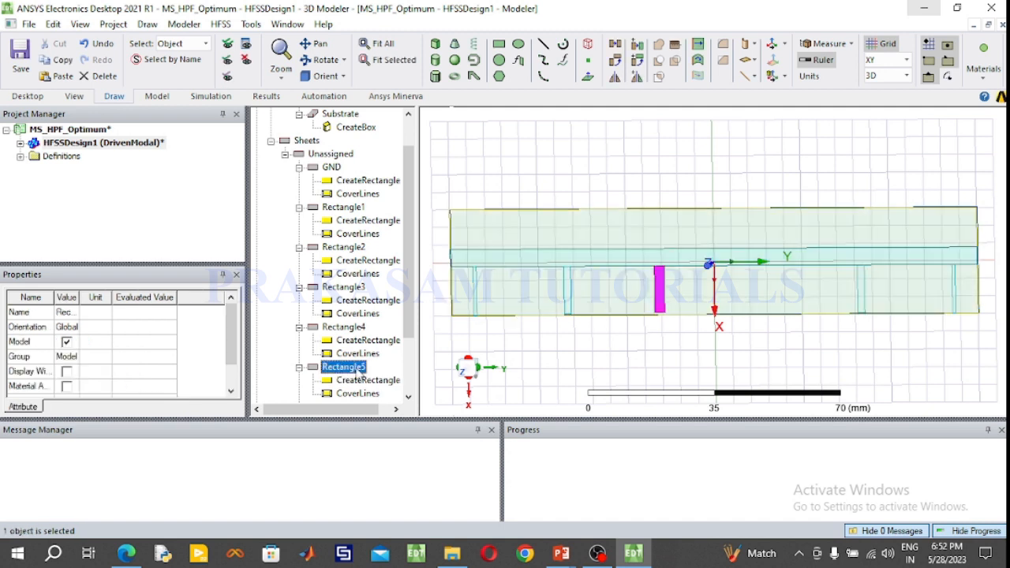
key("ctrl+v")
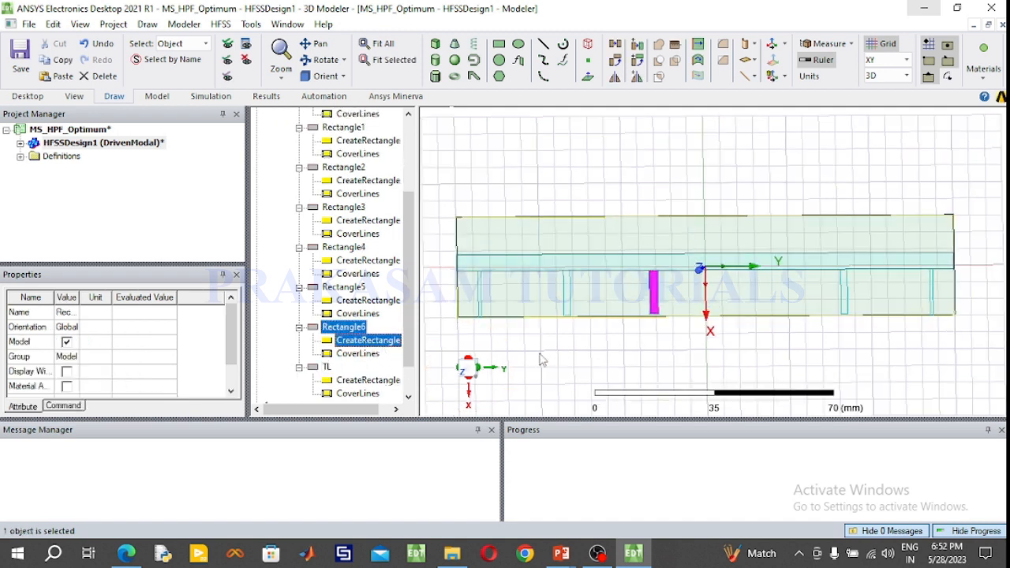
left_click(542, 360)
double_click(352, 342)
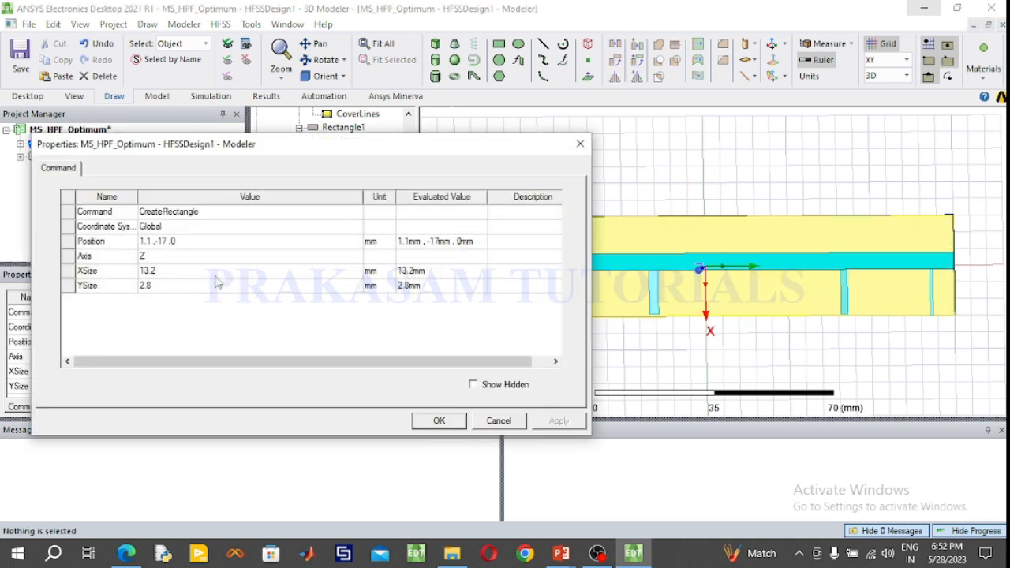
left_click(160, 245)
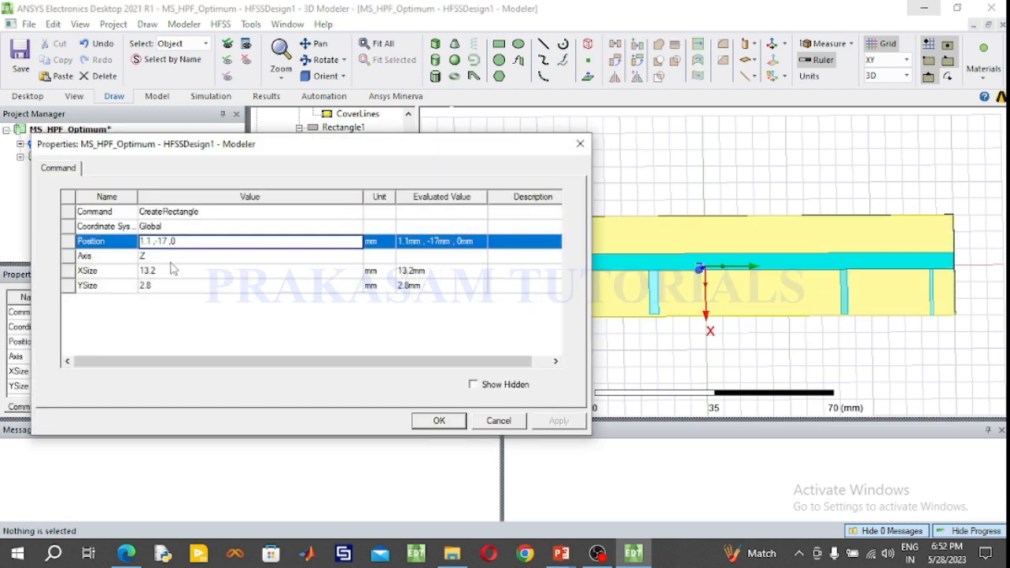
key("BackSpace")
left_click(143, 286)
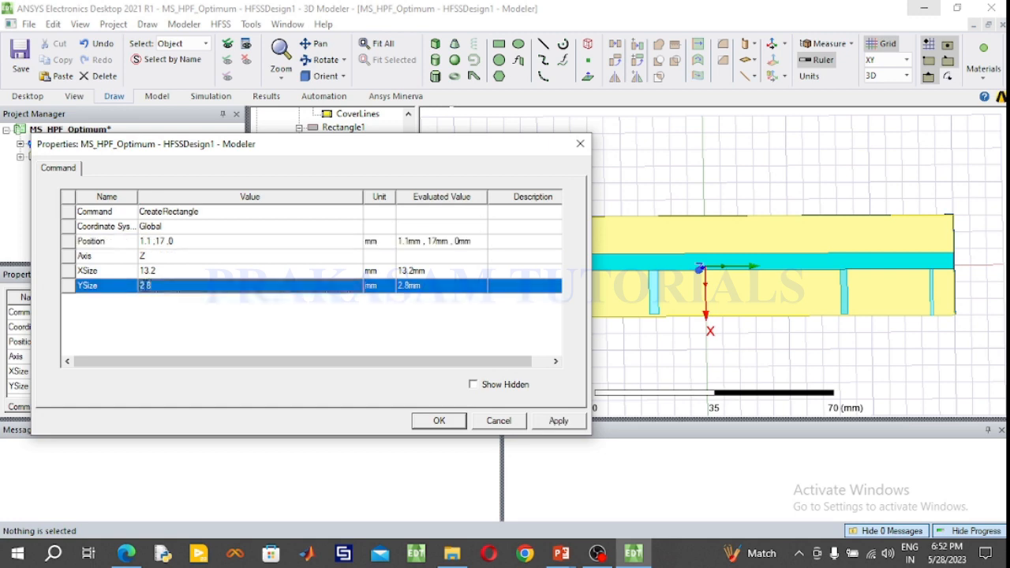
type("-")
left_click(439, 420)
left_click(834, 352)
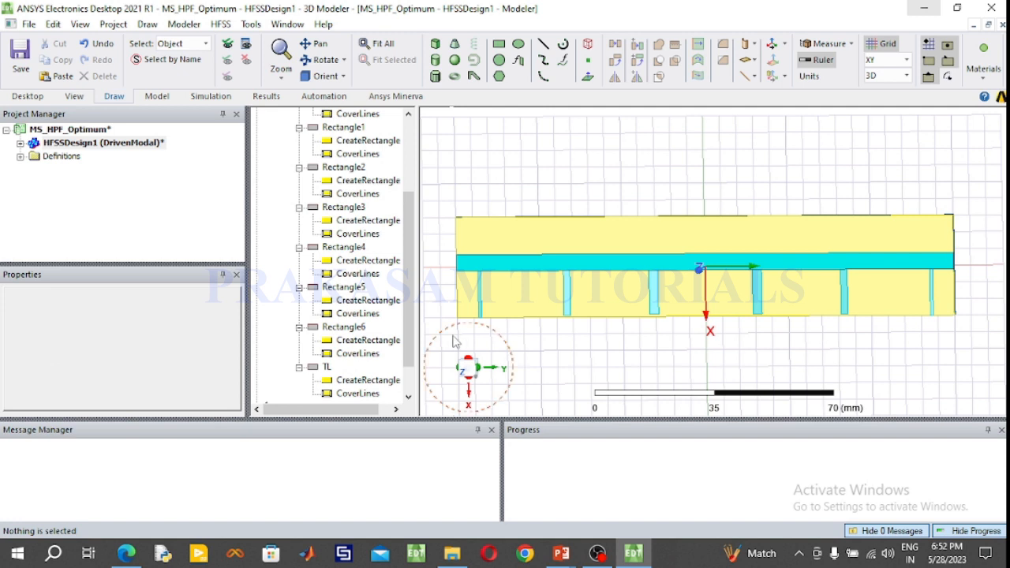
Collapse the operation history of TL, the six stub rectangles and GND in the model tree
left_click(299, 367)
left_click(300, 327)
left_click(299, 314)
left_click(300, 287)
left_click(300, 274)
left_click(299, 261)
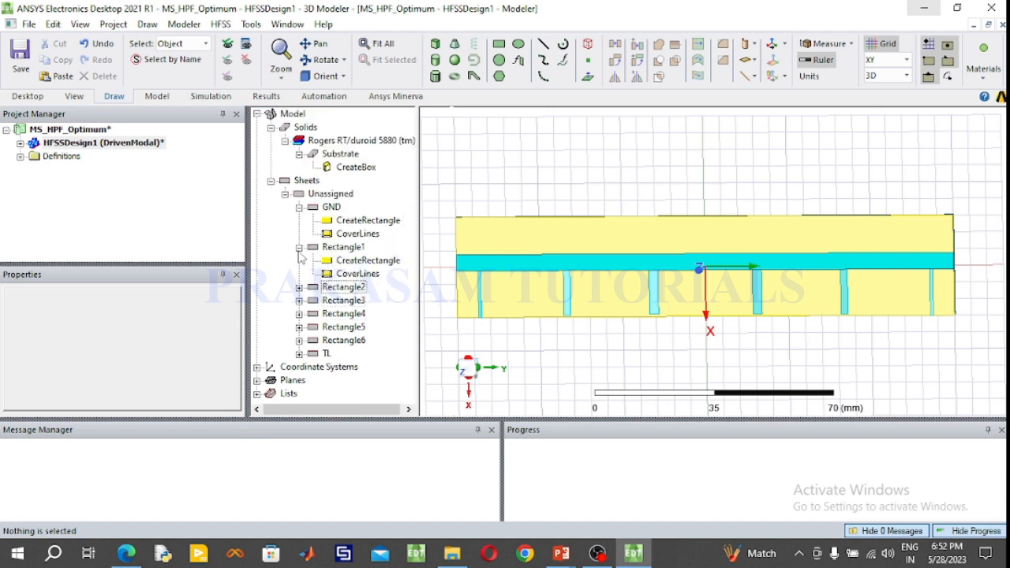
left_click(299, 247)
left_click(299, 207)
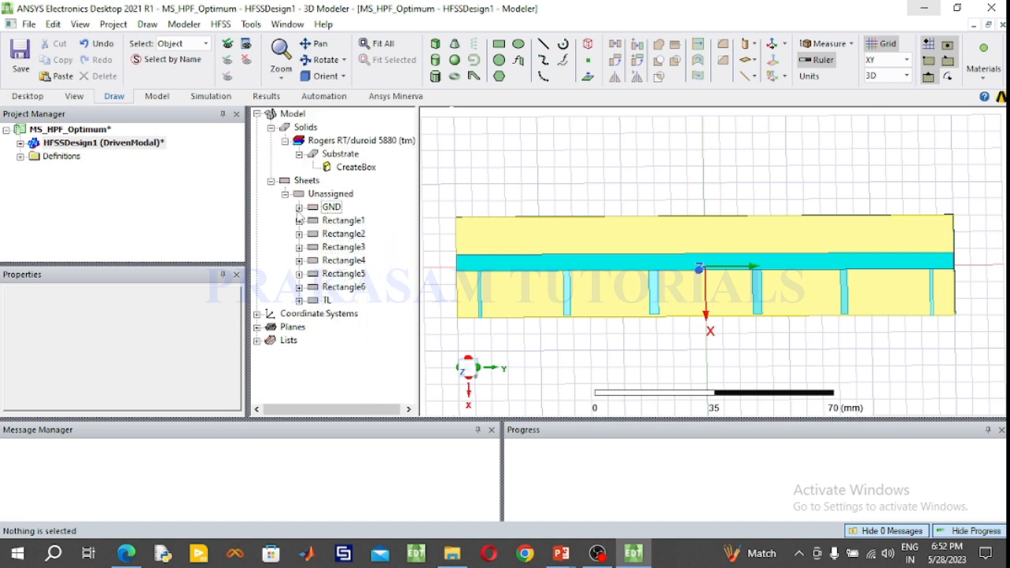
Unite the TL strip with the stub sheets Rectangle1 through Rectangle6 into a single sheet
left_click(326, 301)
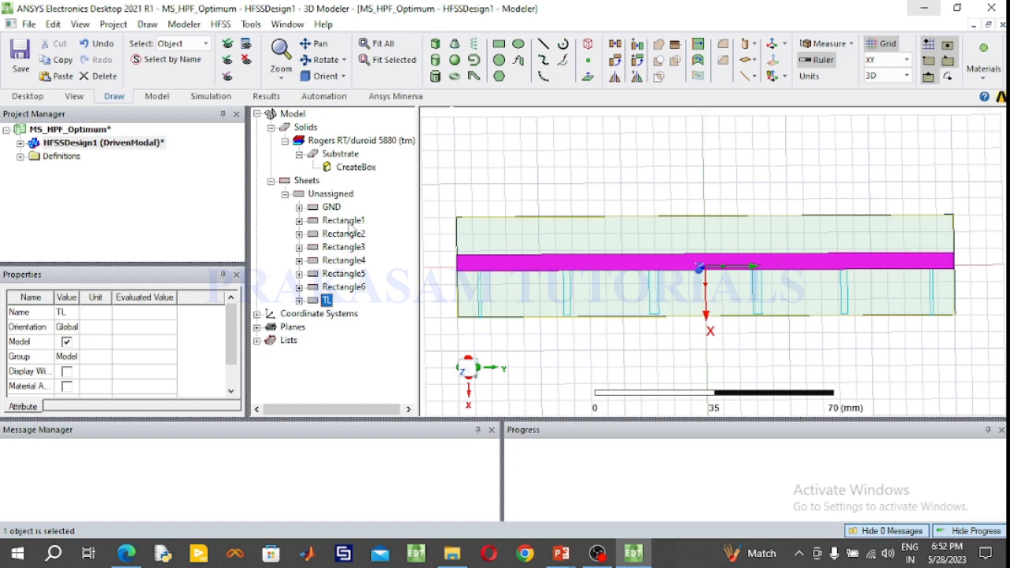
left_click(352, 223, "ctrl")
left_click(352, 234, "ctrl")
left_click(356, 247, "ctrl")
left_click(357, 261, "ctrl")
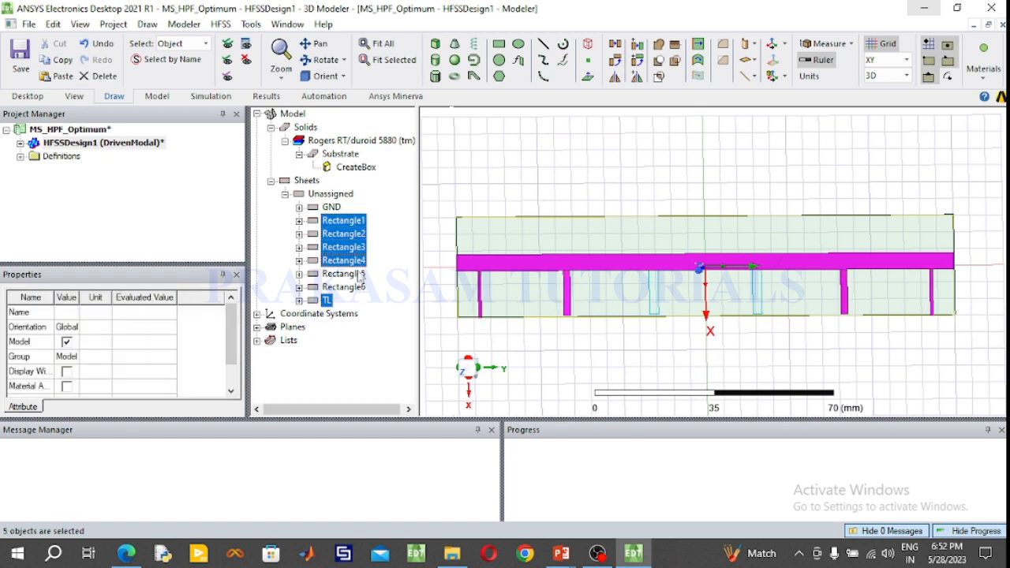
left_click(359, 274, "ctrl")
left_click(362, 287, "ctrl")
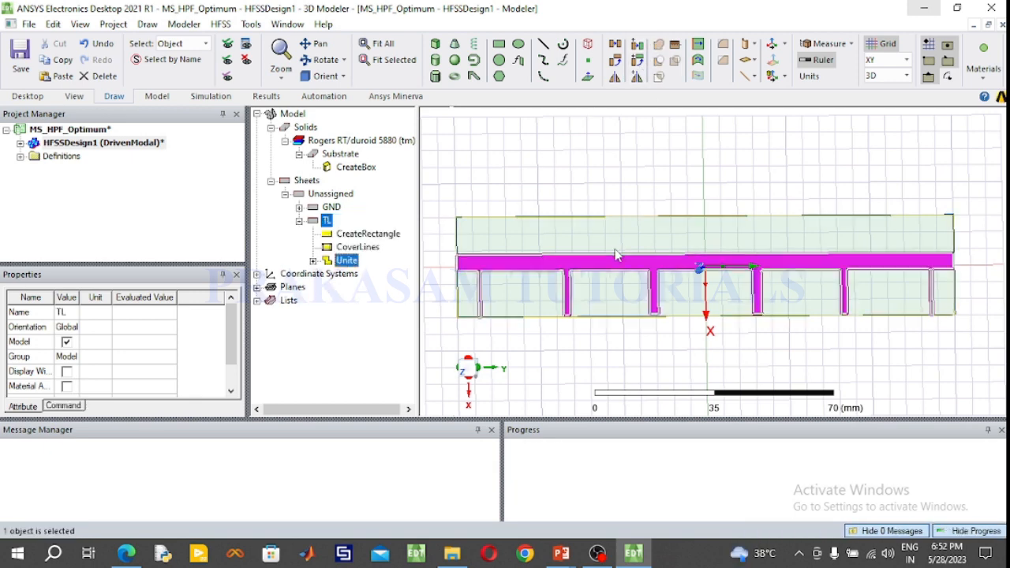
Check the via hole grounding at the stub ends in the PowerPoint filter drawing and return to the HFSS model
scroll(615, 266, "up", 2)
scroll(615, 266, "down", 4)
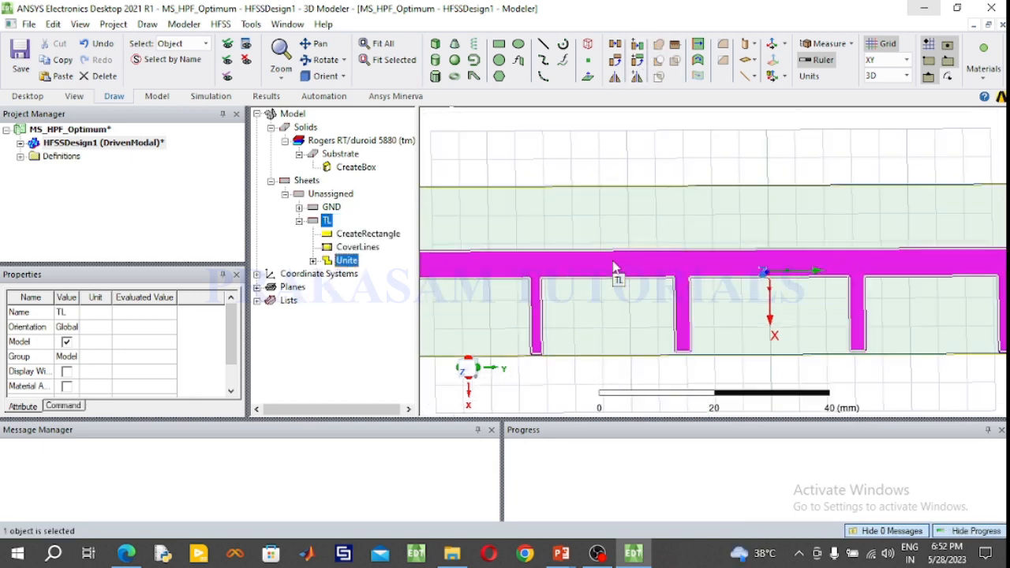
left_click(560, 154)
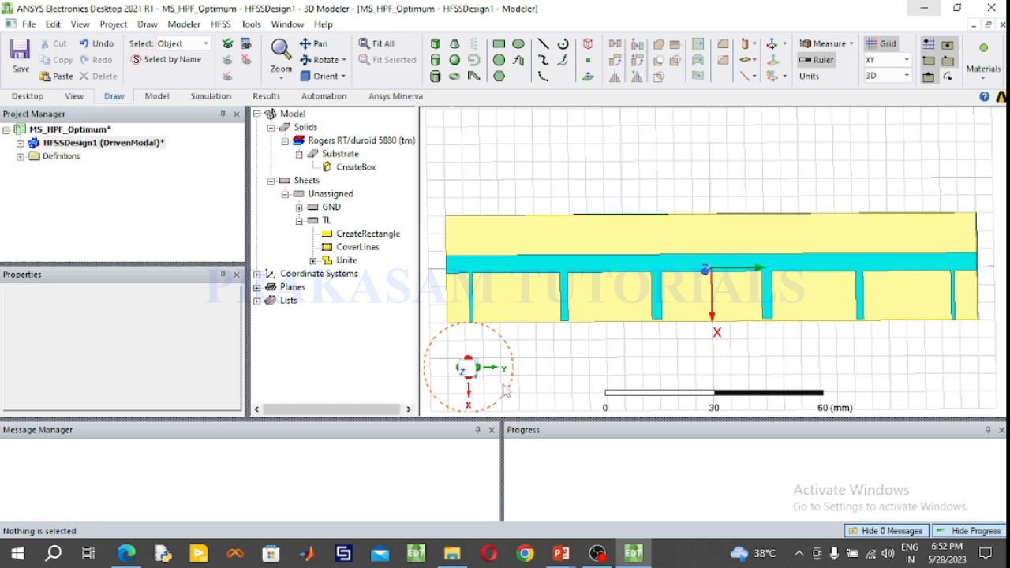
mouse_move(559, 553)
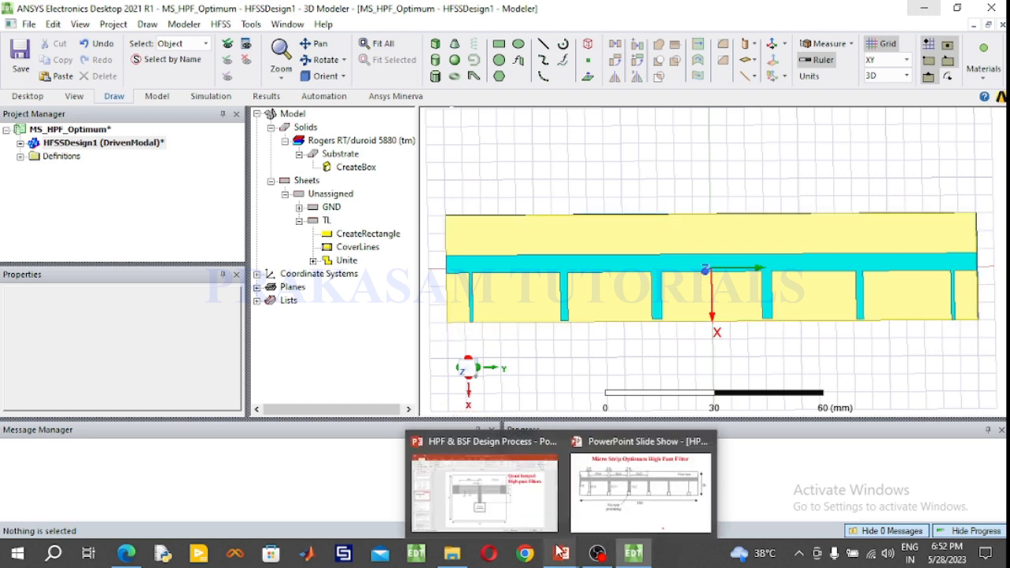
left_click(623, 496)
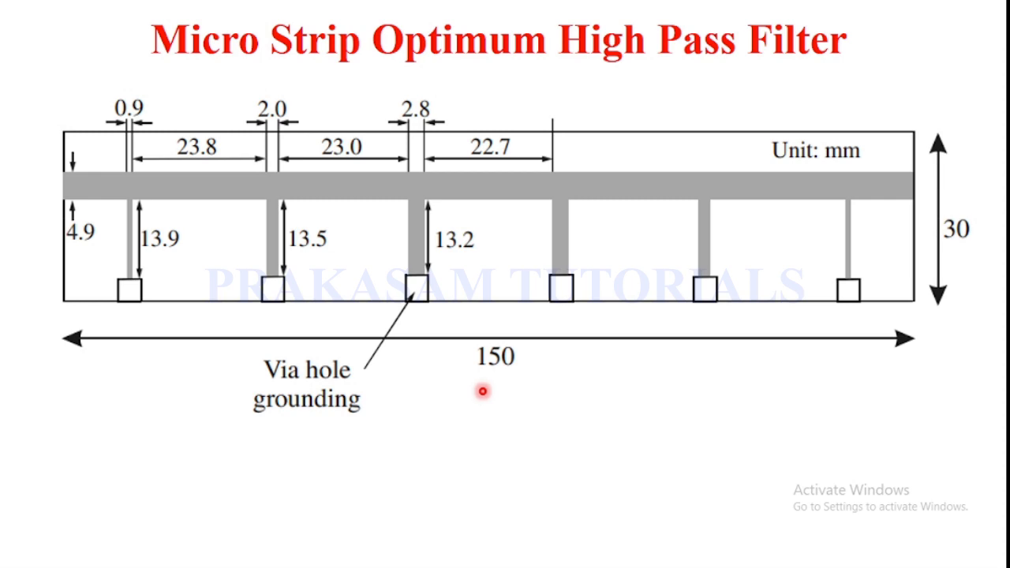
key("super")
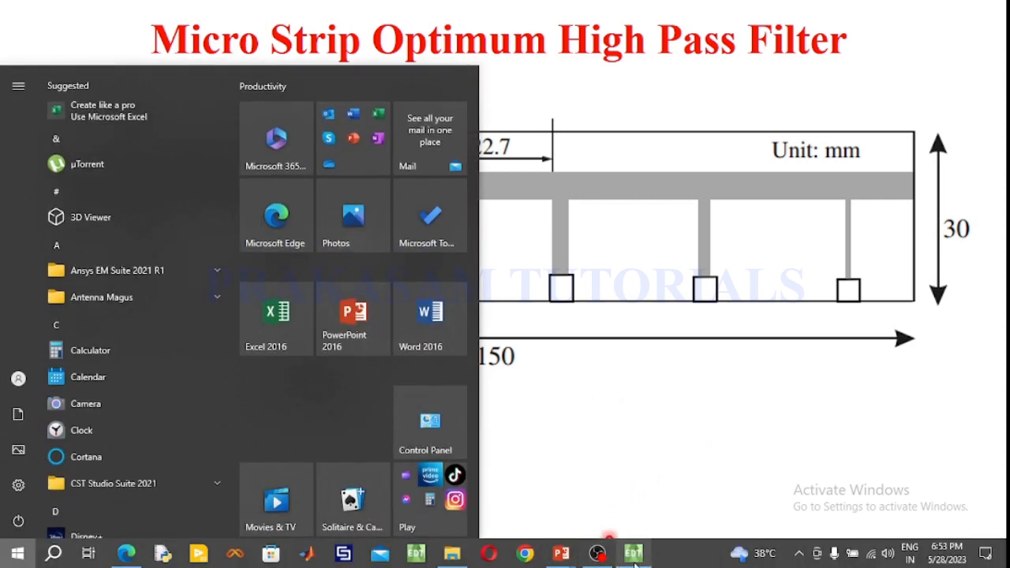
mouse_move(635, 562)
left_click(641, 515)
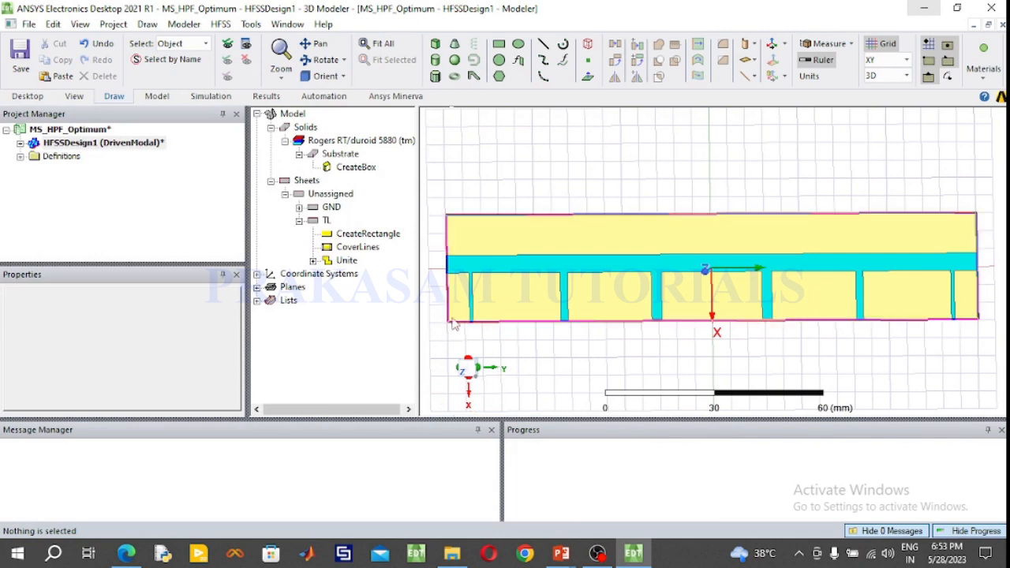
Draw a cylinder near the free end of the outermost 0.9 mm stub, centred at 14.7, -68.2, 0 mm with radius 0.1 mm and height -0.3 mm
scroll(463, 324, "up", 5)
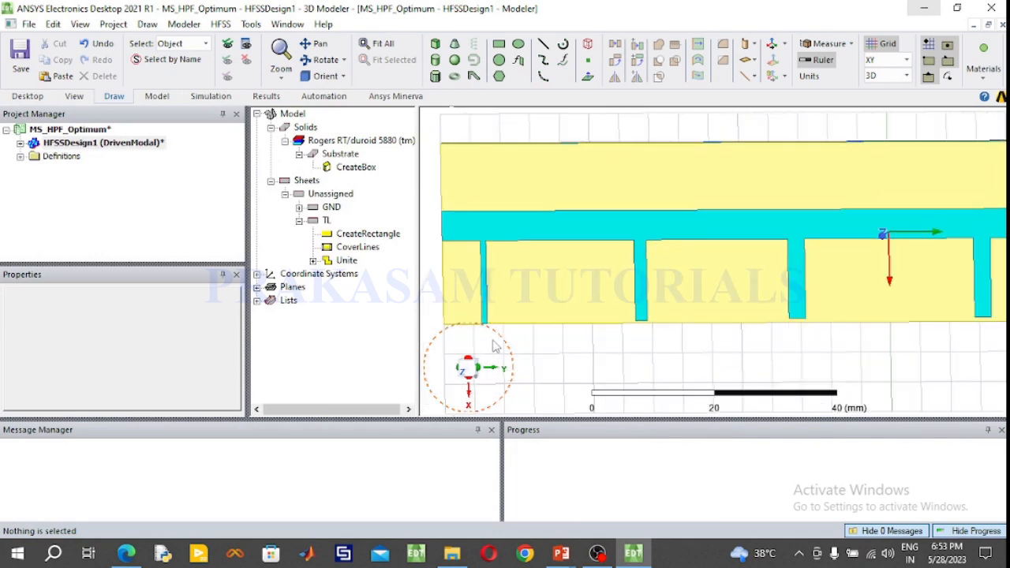
scroll(490, 345, "up", 5)
scroll(449, 320, "up", 5)
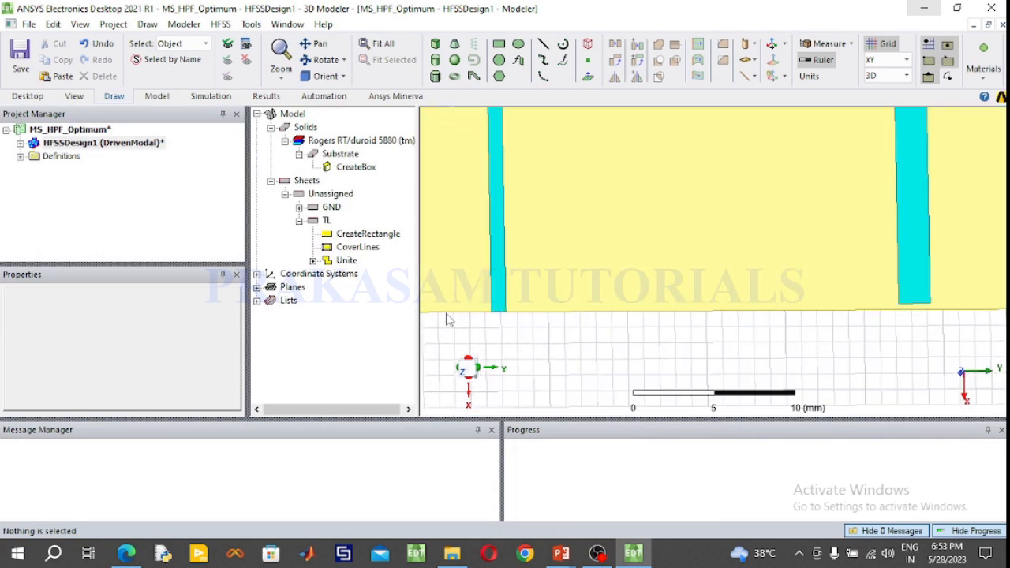
scroll(471, 318, "up", 4)
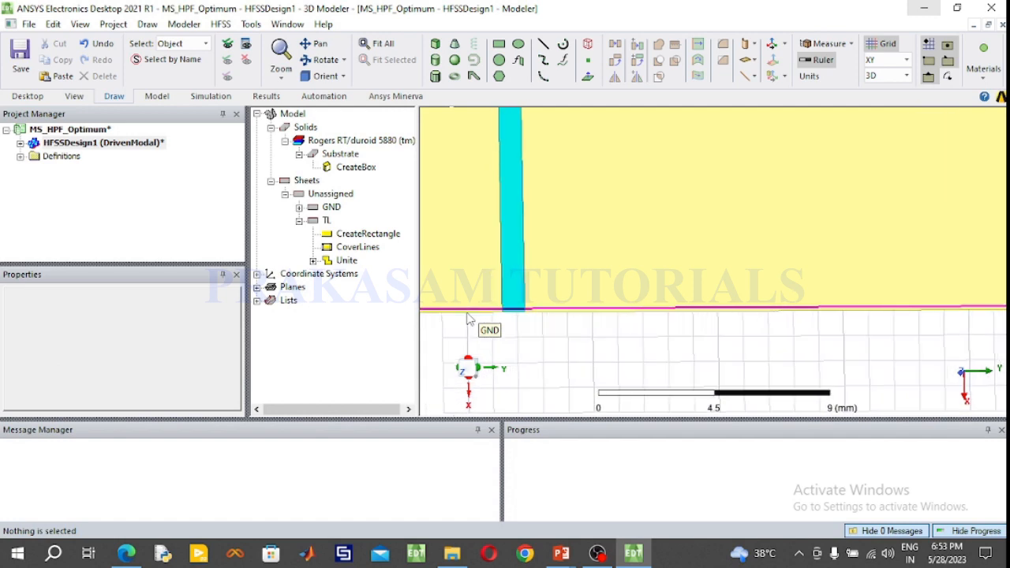
scroll(473, 315, "up", 3)
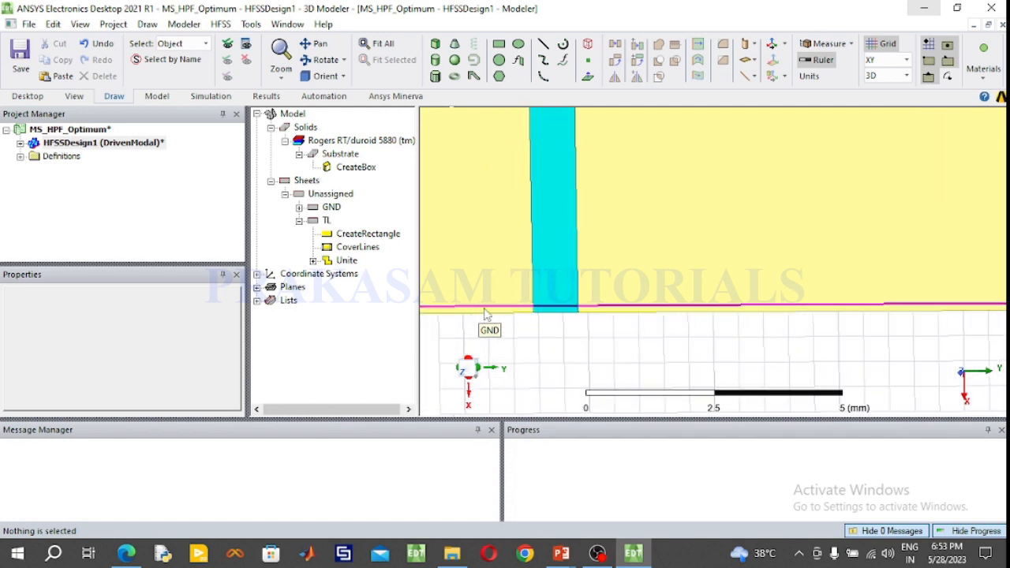
scroll(584, 327, "up", 5)
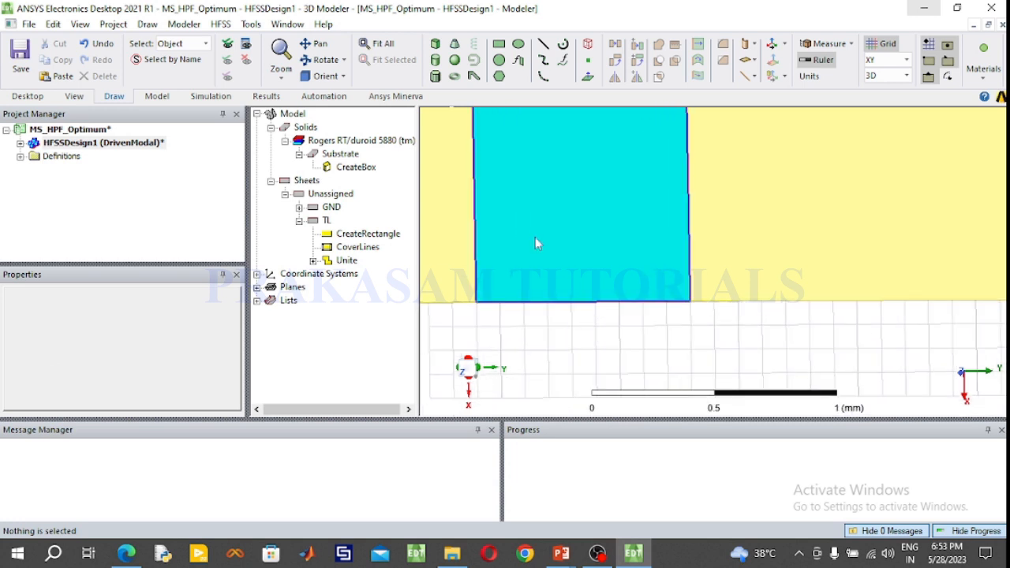
key("ctrl+m")
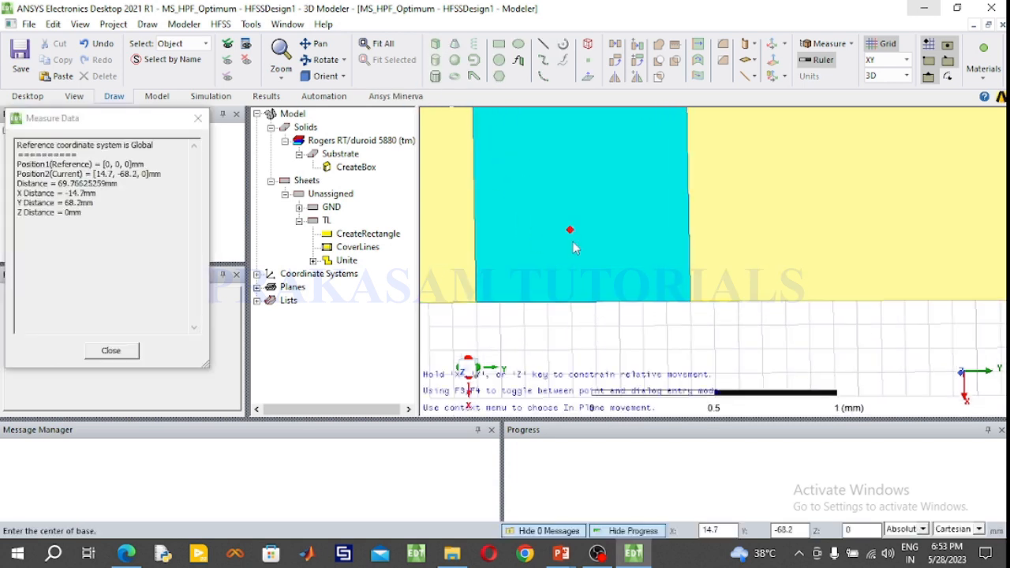
left_click(578, 244)
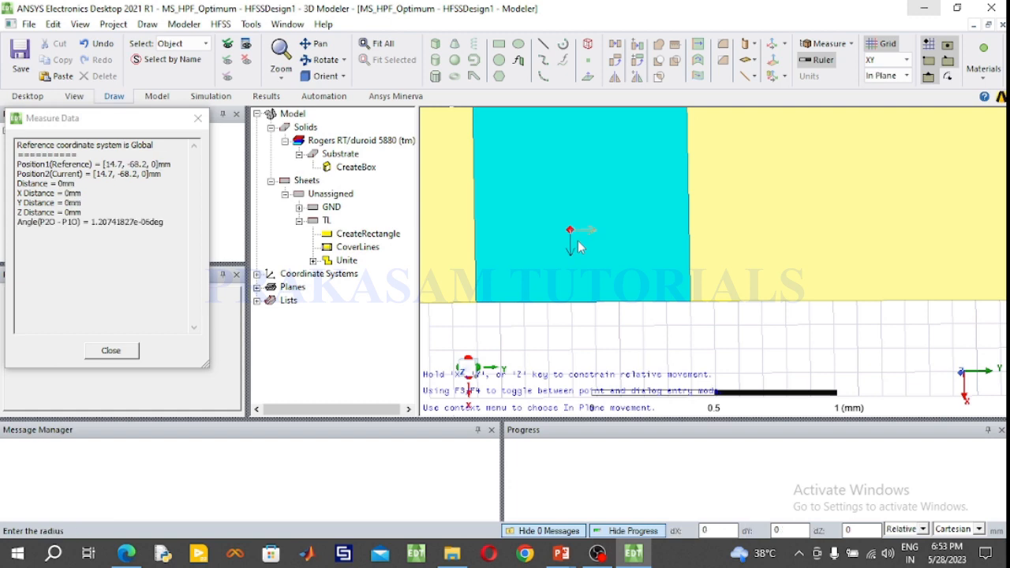
left_click(580, 249)
left_click(582, 265)
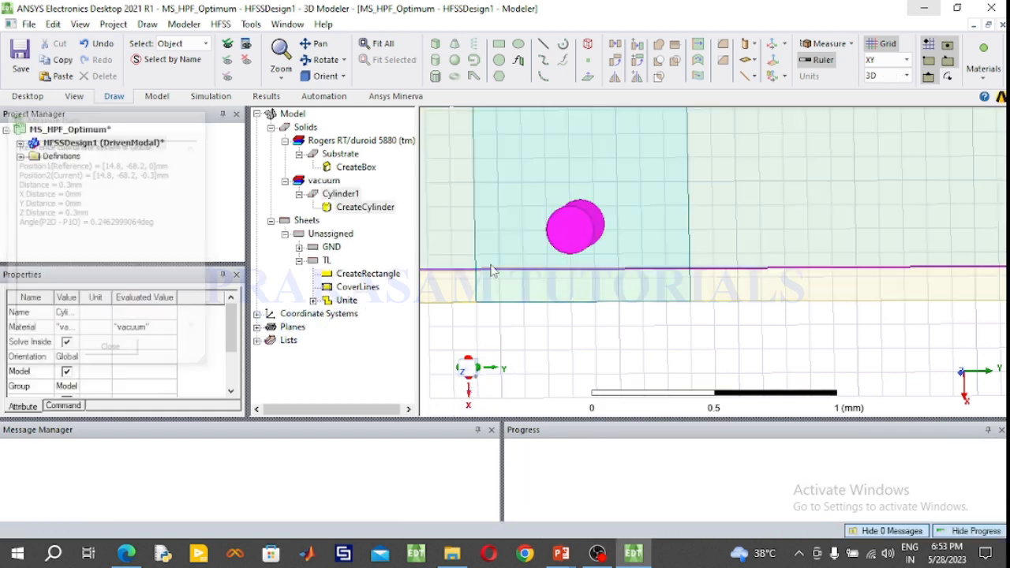
Rename the new cylinder as ViaHG and assign copper as its material
double_click(341, 193)
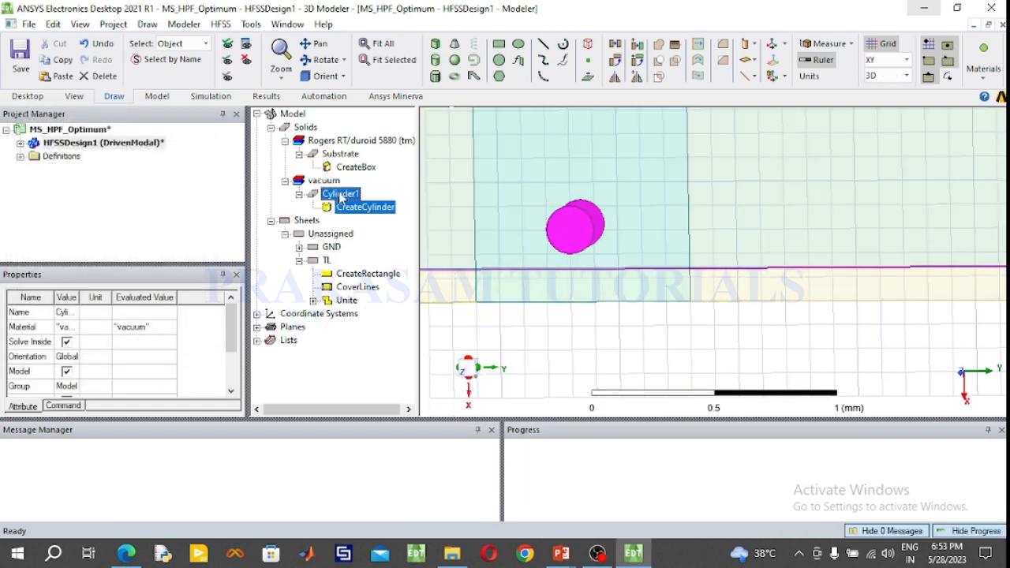
left_click(204, 212)
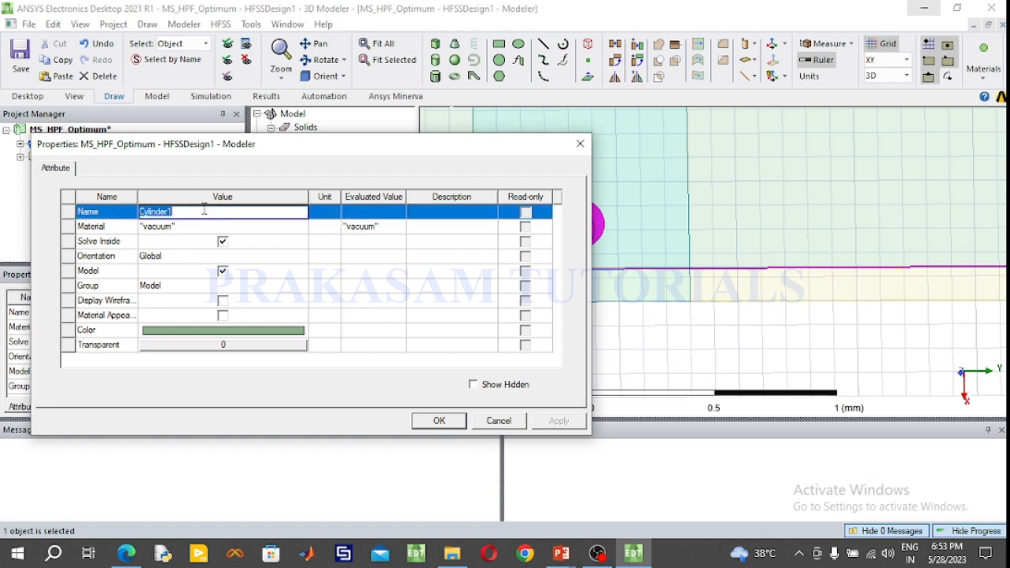
type("V")
left_click(192, 227)
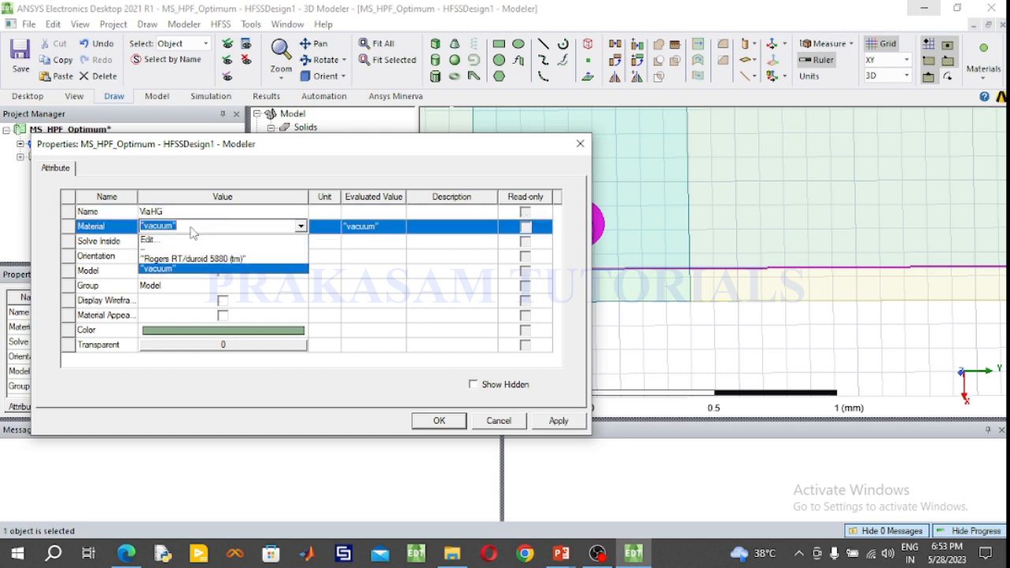
left_click(179, 241)
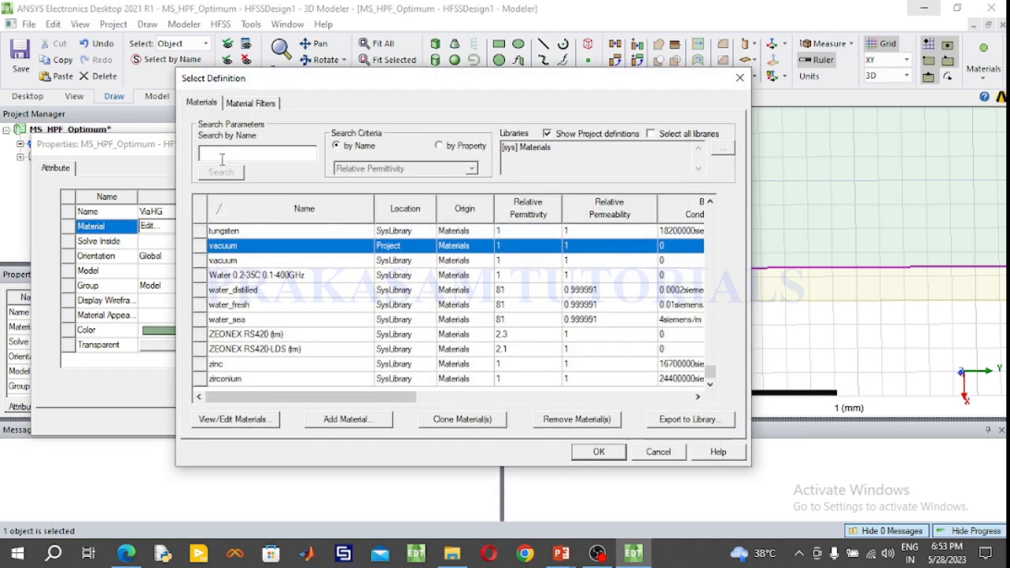
left_click(222, 160)
type("cop")
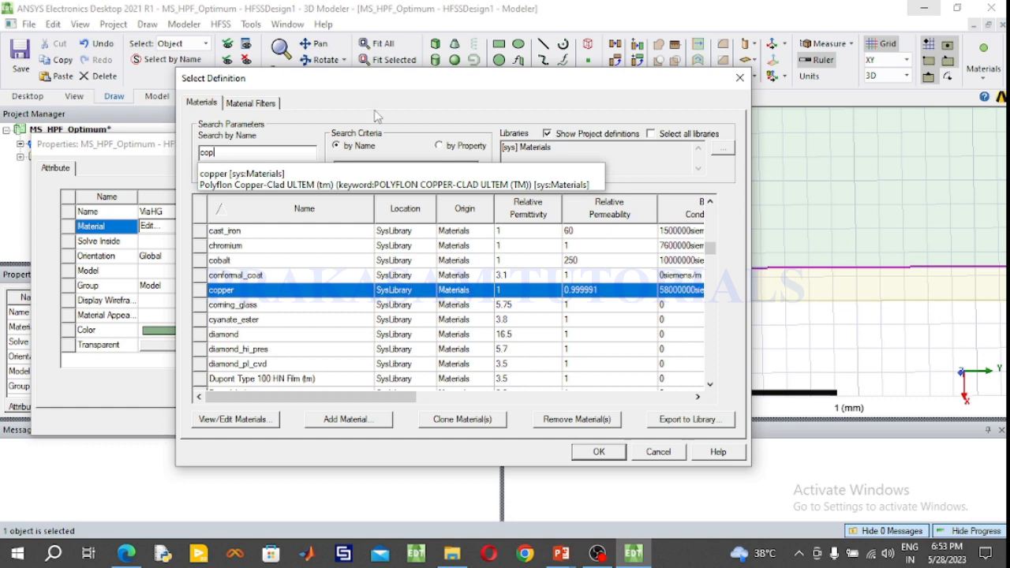
key("Return")
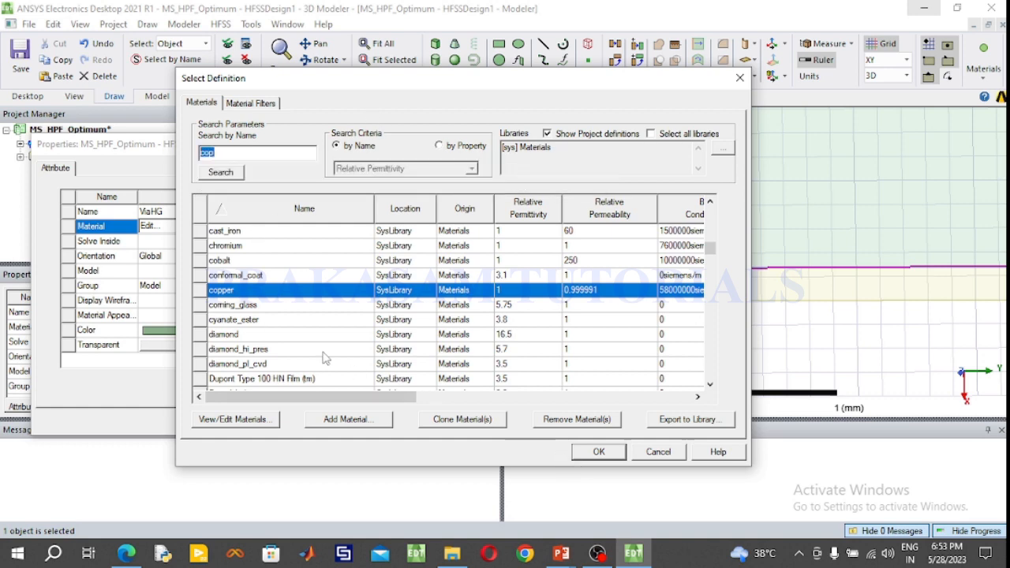
left_click(597, 455)
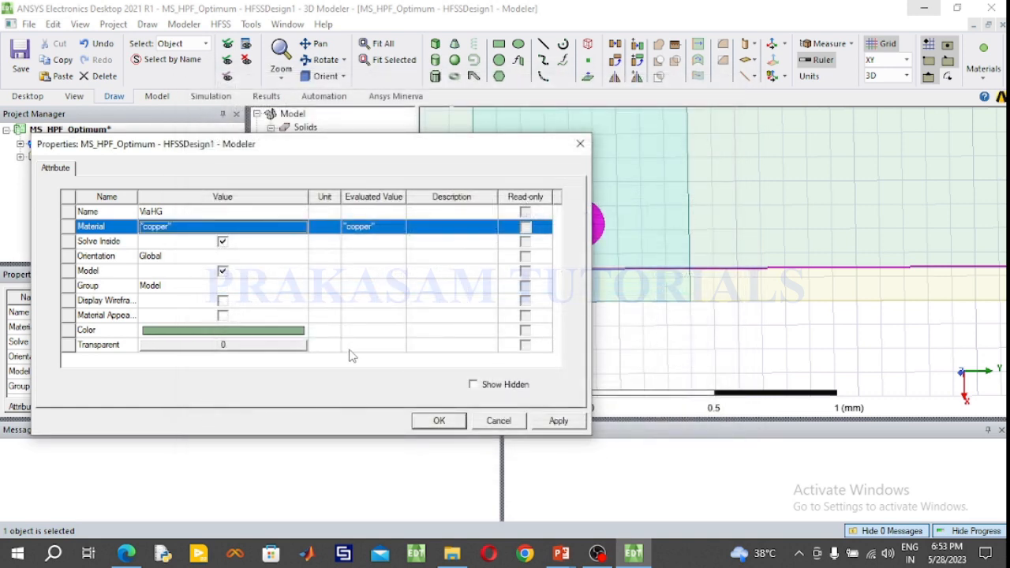
Set the ViaHG cylinder's color to blue and apply its attribute changes
left_click(262, 330)
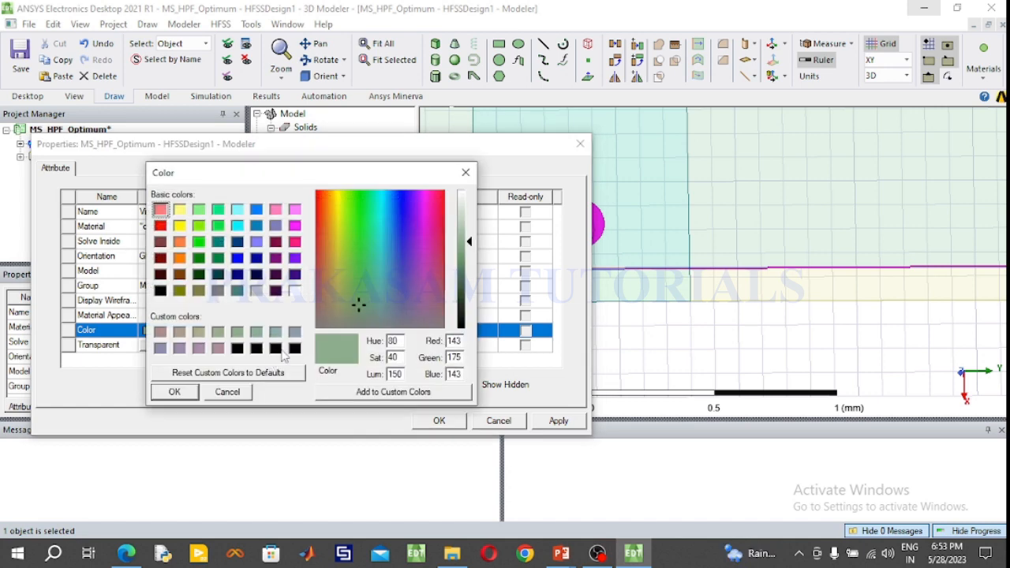
left_click(237, 259)
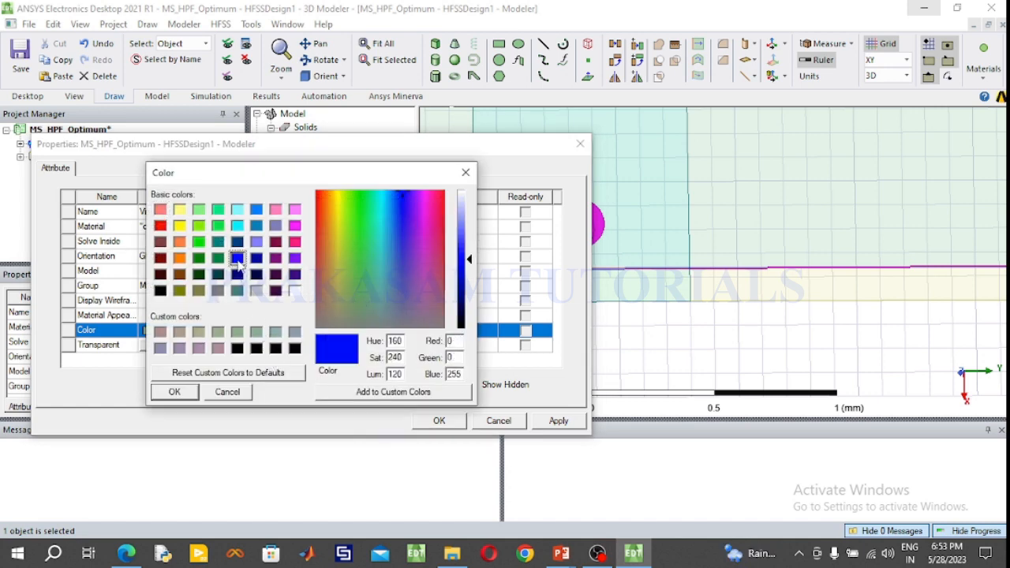
left_click(174, 392)
left_click(439, 421)
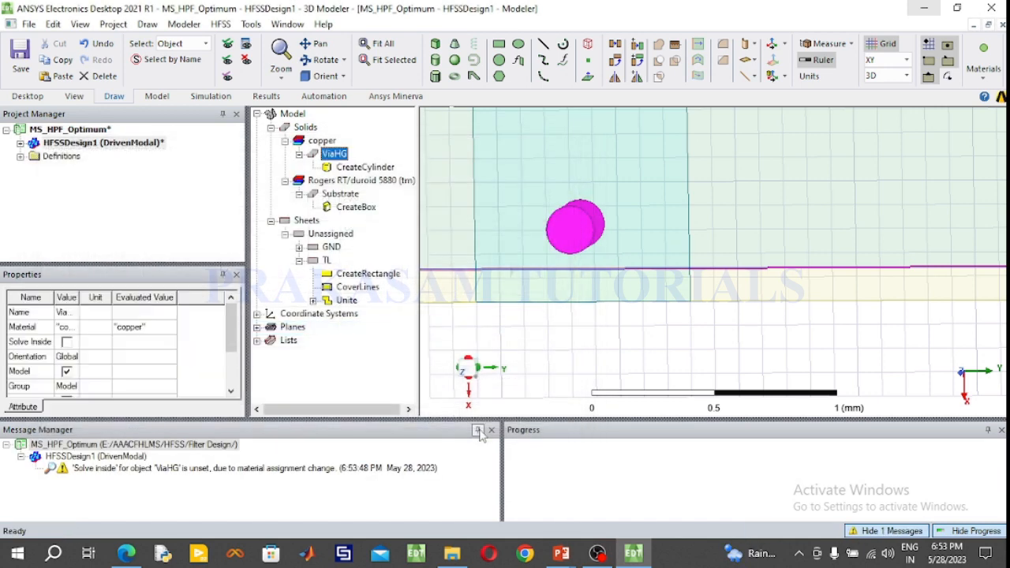
Set the ViaHG cylinder's radius to 0.2 mm, height to -1.57 mm and center X position to 14.6 mm
double_click(353, 169)
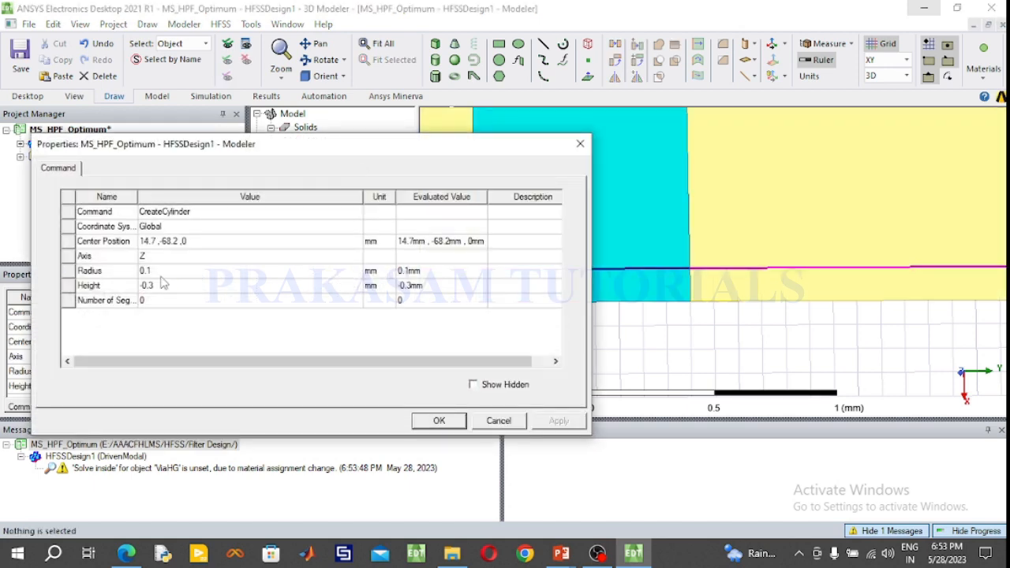
left_click(159, 270)
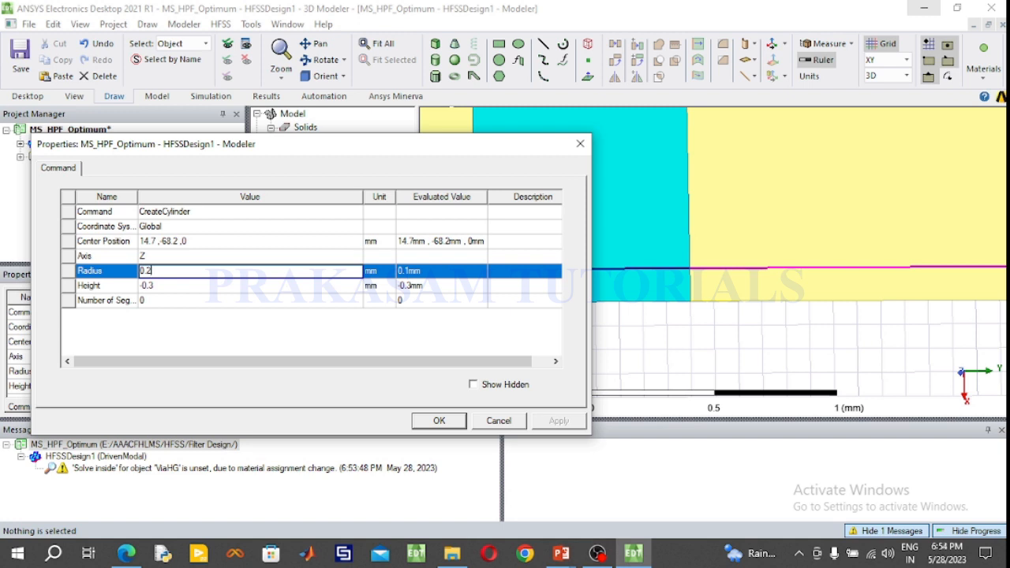
left_click(195, 286)
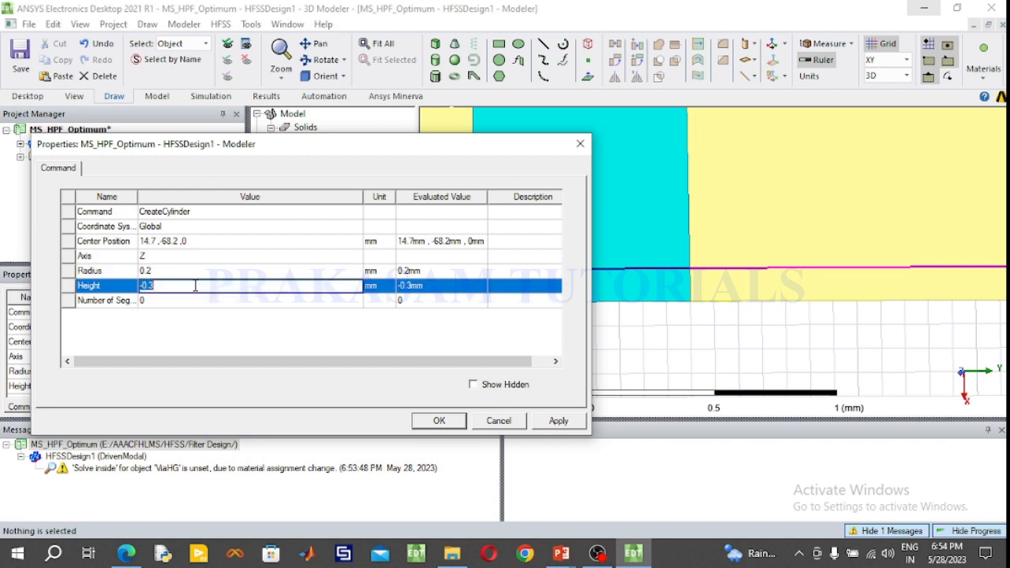
key("BackSpace")
left_click(157, 242)
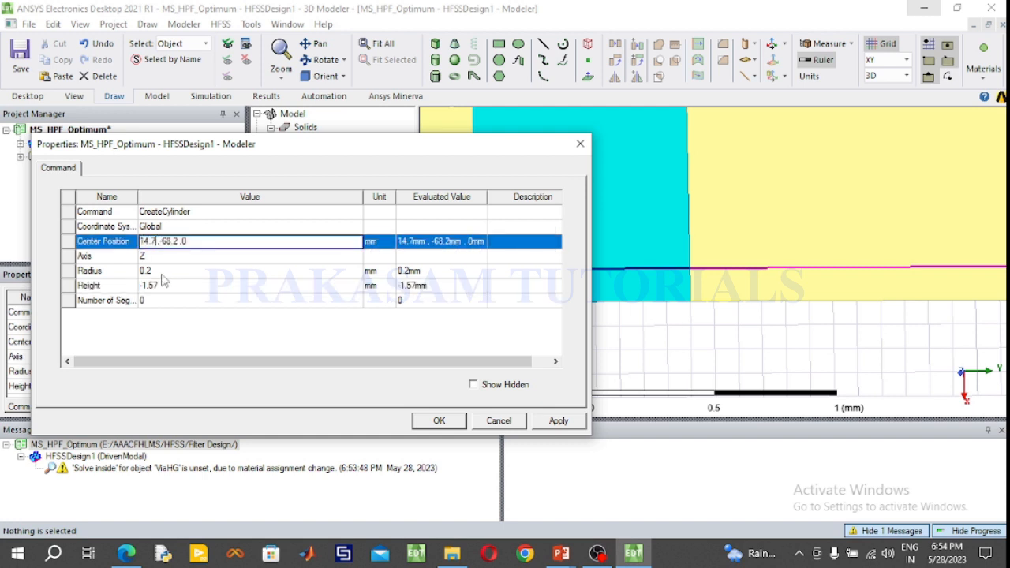
key("BackSpace")
key("BackSpace")
type(".6")
left_click(437, 421)
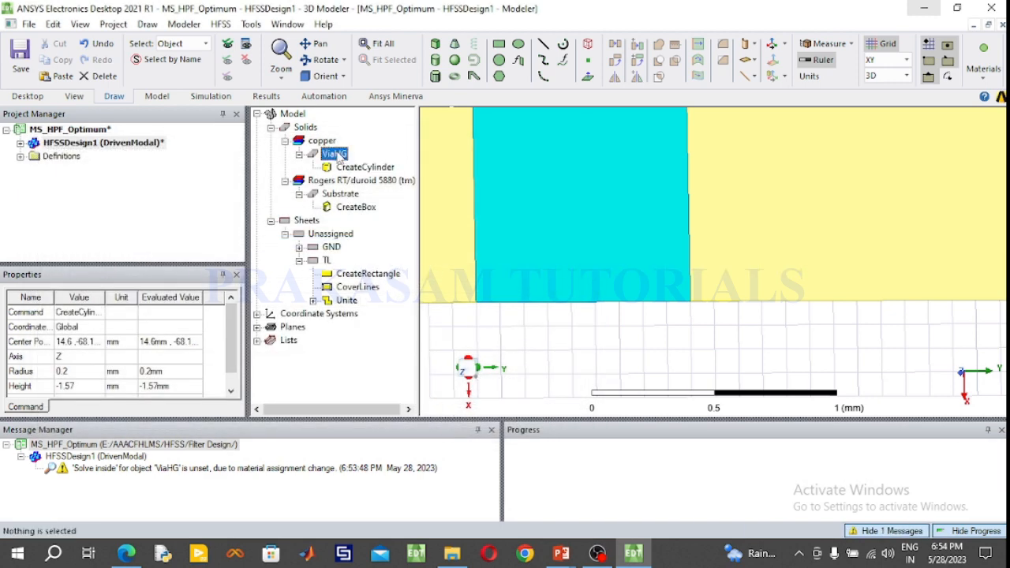
Examine the ViaHG cylinder's placement at the stub end from directly above and keep the cylinder selected
left_click(334, 154)
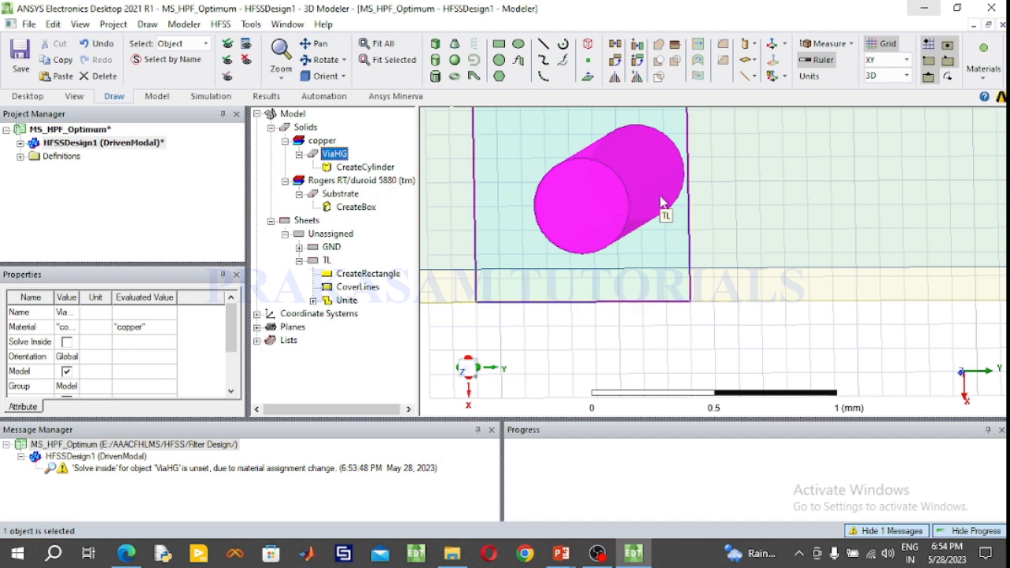
left_click(322, 63)
left_click_drag(542, 203, 568, 191)
left_click(315, 44)
left_click_drag(452, 132, 600, 162)
left_click(315, 43)
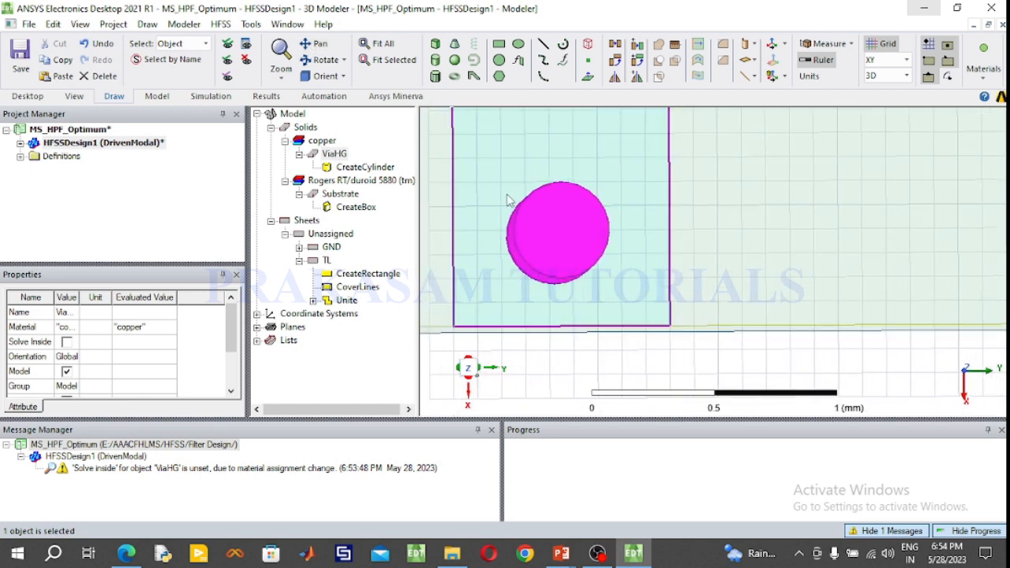
left_click(308, 59)
left_click_drag(490, 193, 487, 197)
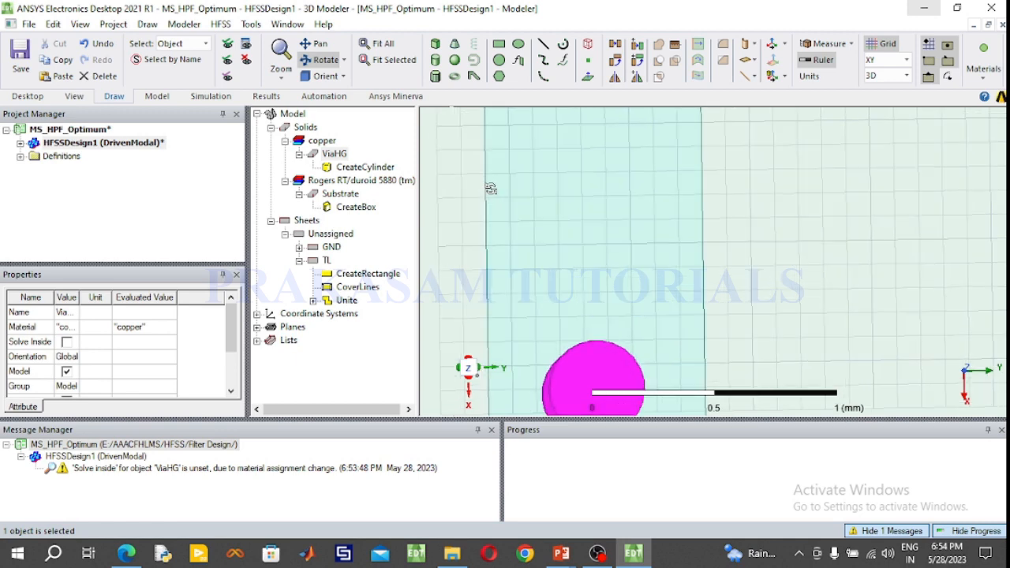
left_click(316, 44)
left_click_drag(587, 208, 583, 156)
left_click_drag(603, 259, 603, 201)
left_click(320, 48)
left_click(323, 59)
left_click_drag(548, 382, 542, 268)
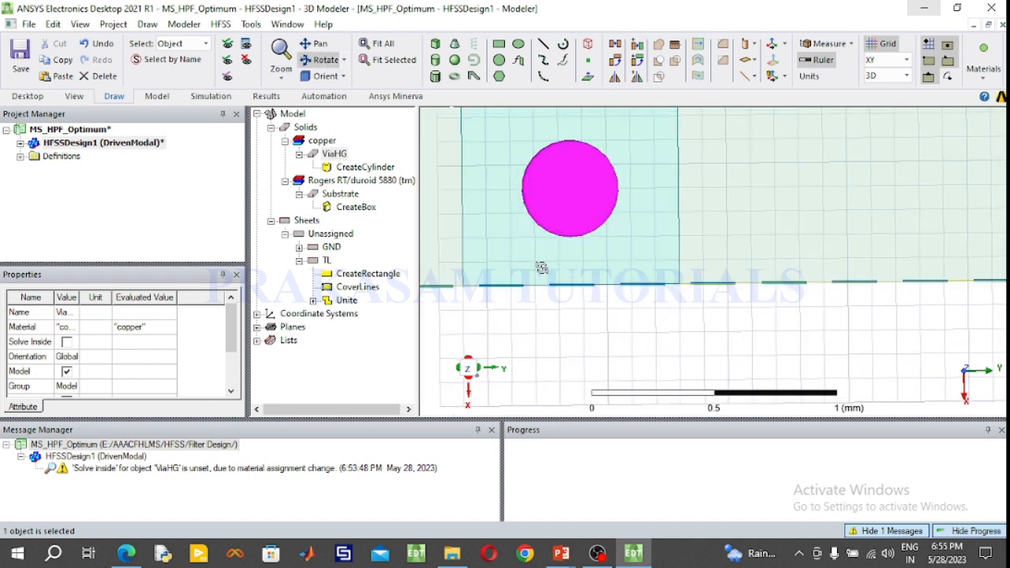
left_click(320, 62)
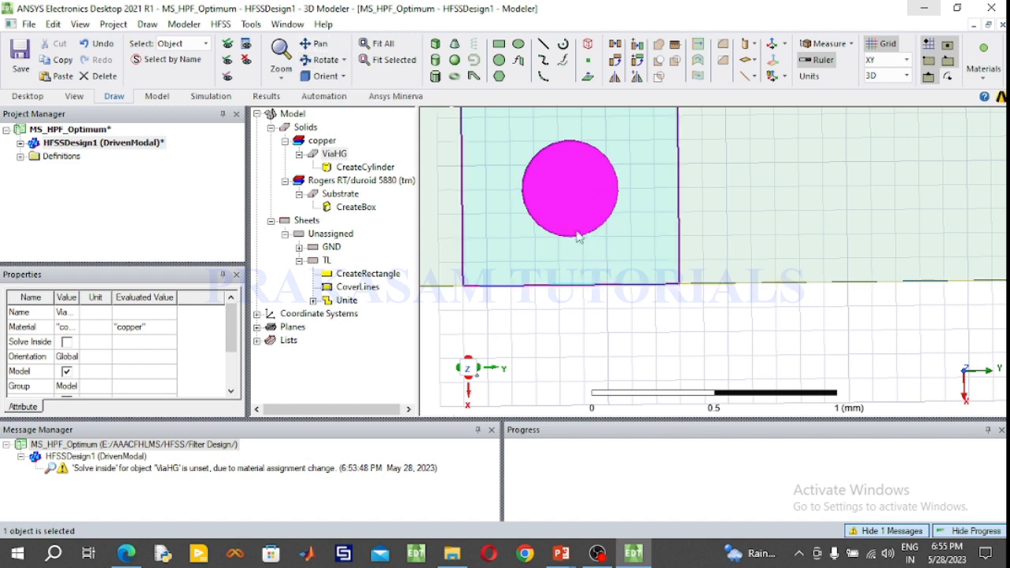
left_click(335, 154)
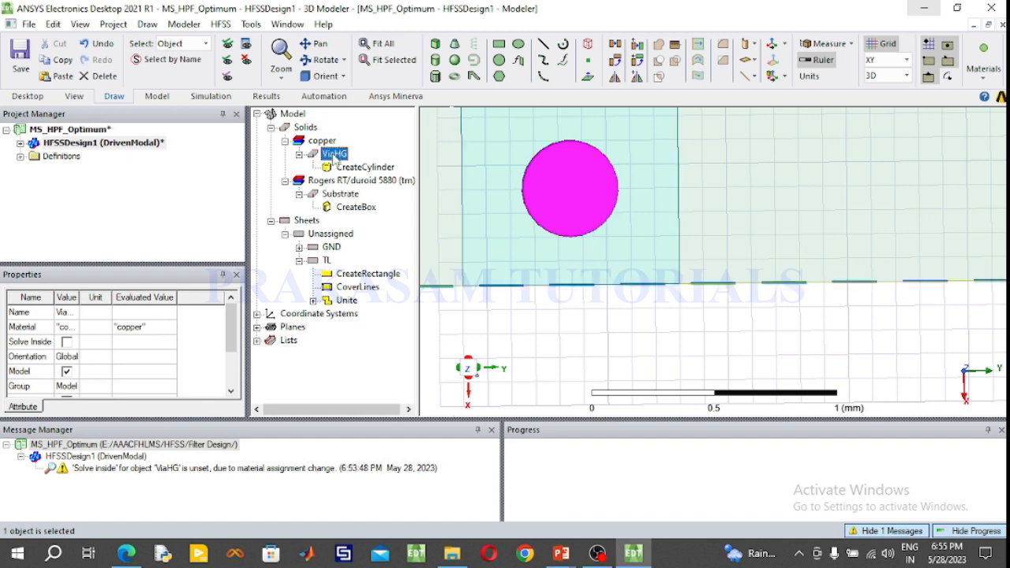
Paste a copy of the ViaHG cylinder and show the whole filter
key("ctrl+v")
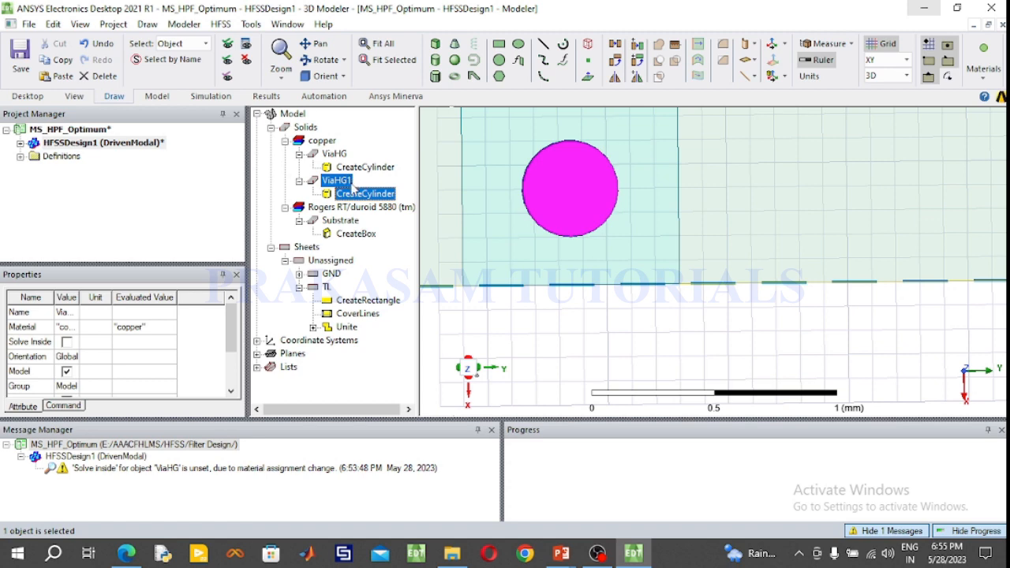
left_click(379, 44)
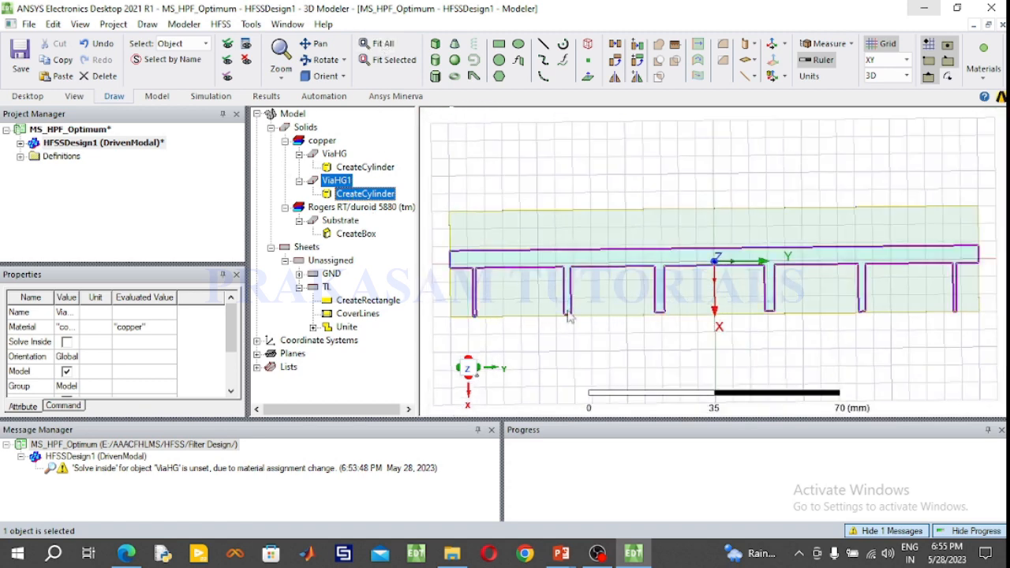
Try setting the copied via's center position to 14.6, 68.15, 0 mm and recheck its cylinder parameters
double_click(364, 194)
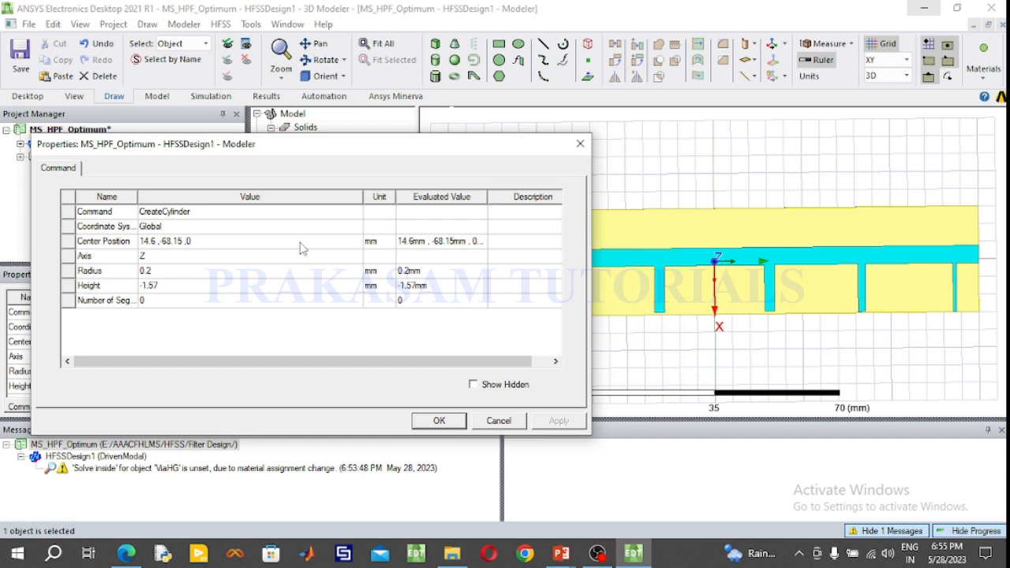
left_click(162, 241)
left_click(162, 241)
key("BackSpace")
left_click(439, 421)
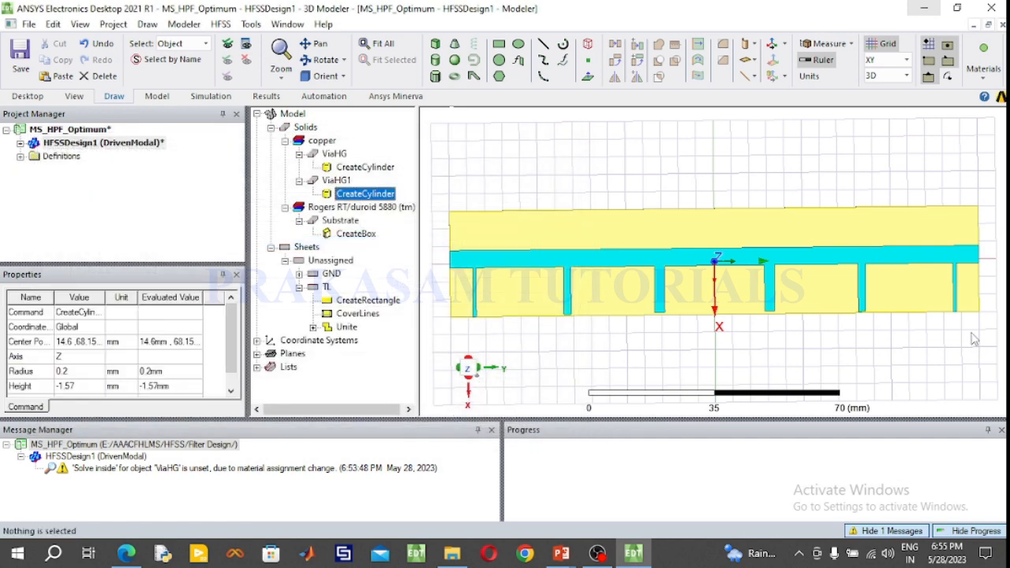
scroll(971, 321, "up", 3)
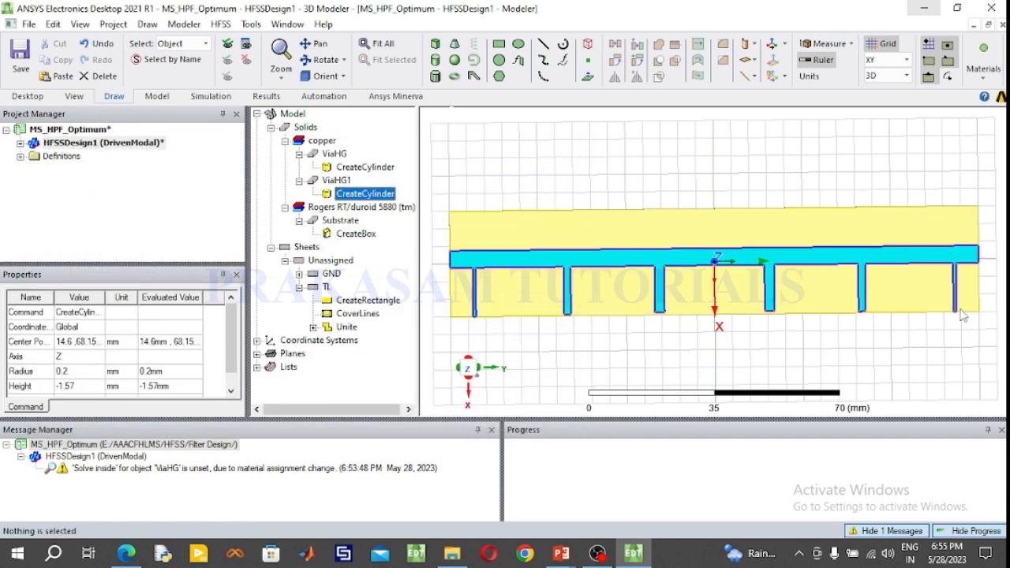
scroll(960, 319, "up", 1)
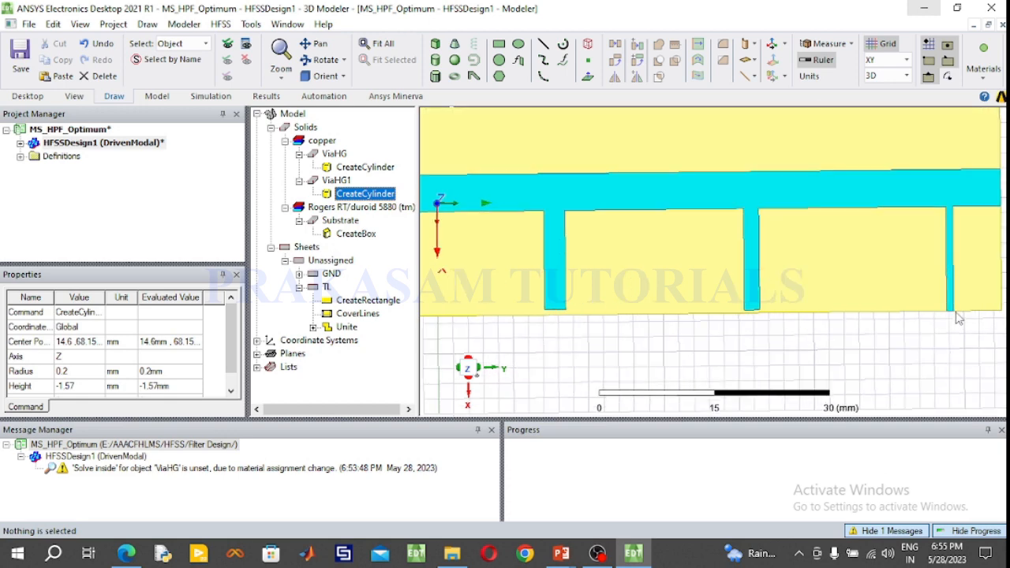
scroll(959, 319, "down", 1)
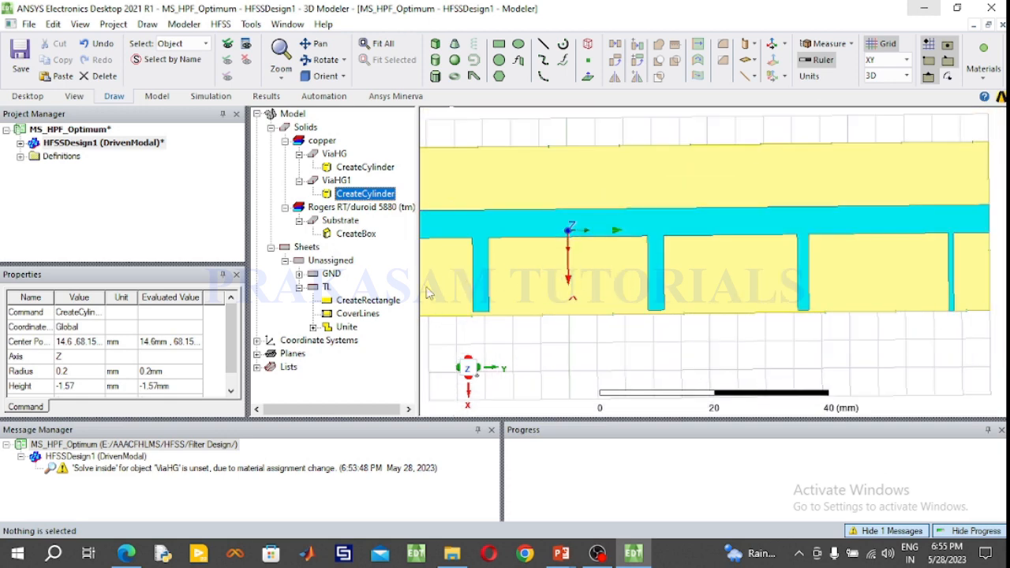
double_click(363, 195)
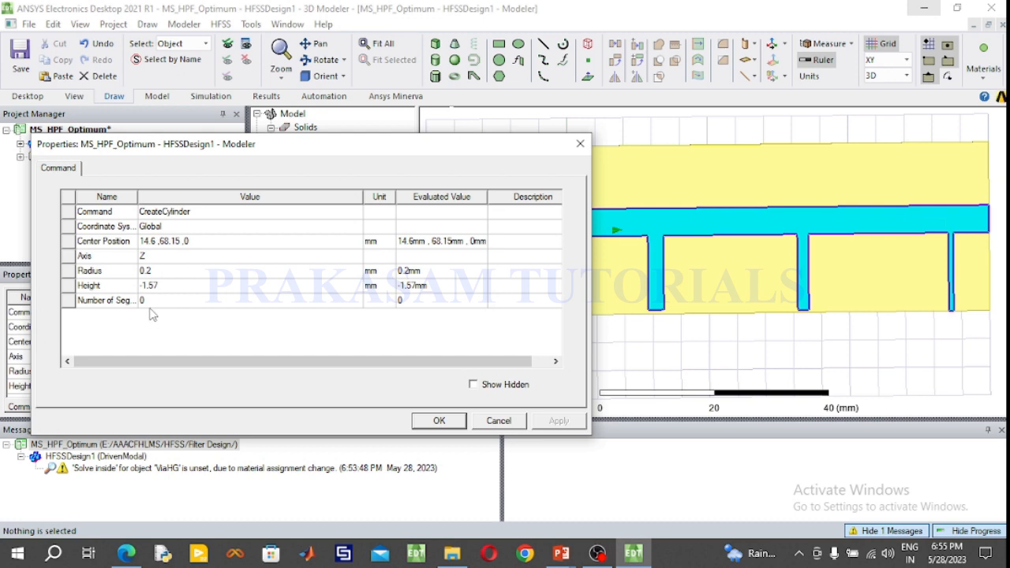
left_click(580, 146)
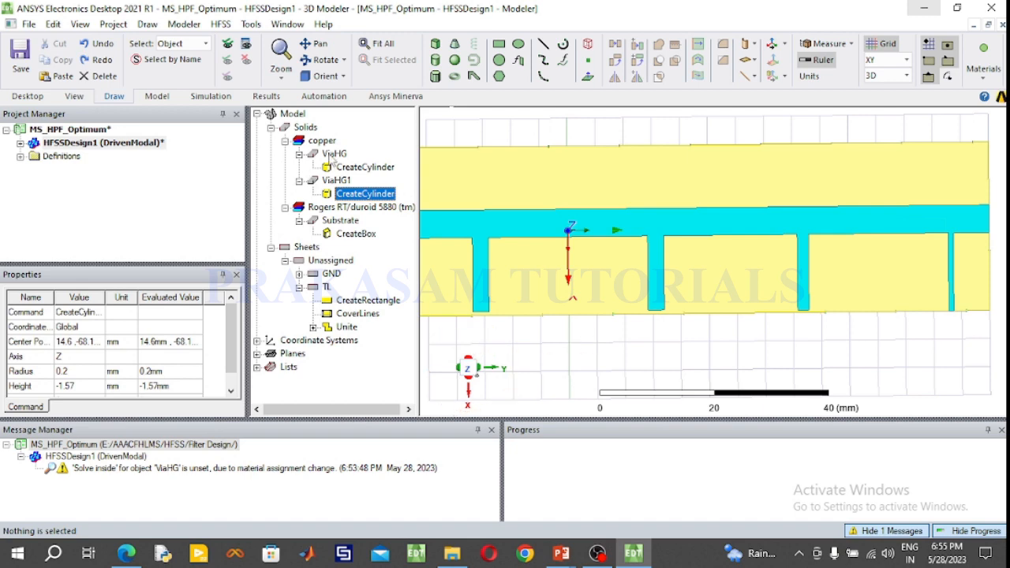
Set the ViaHG1 cylinder's center position to 14.6, 68.15, 0 mm and check its placement on the outermost stub at the positive Y side
left_click(334, 153)
left_click(378, 45)
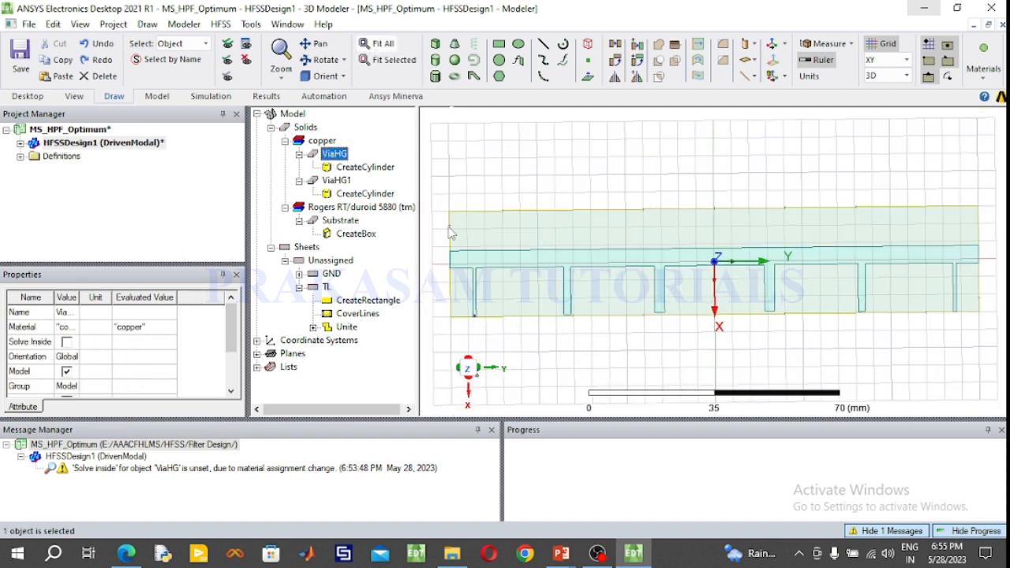
left_click(337, 181)
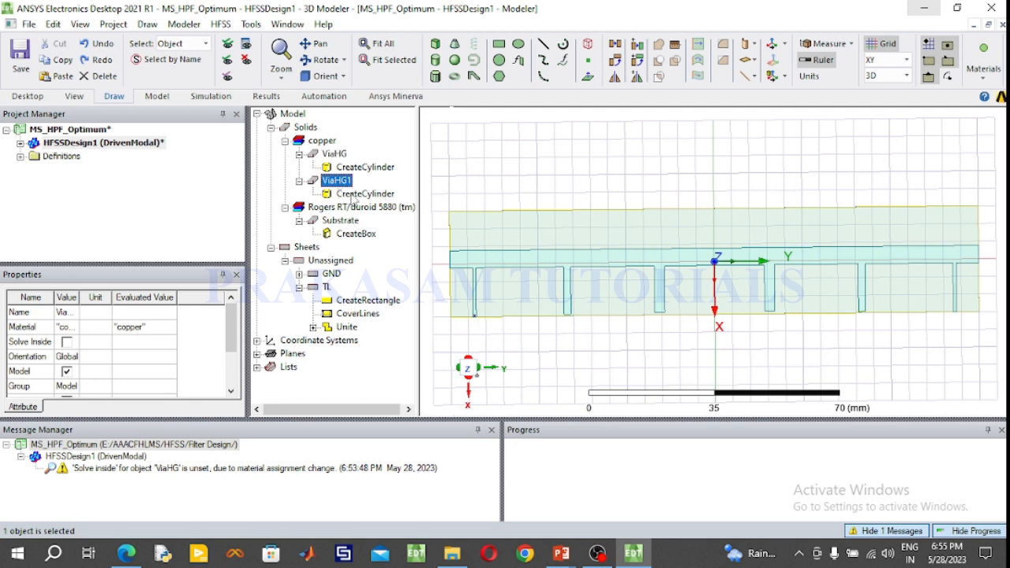
double_click(359, 193)
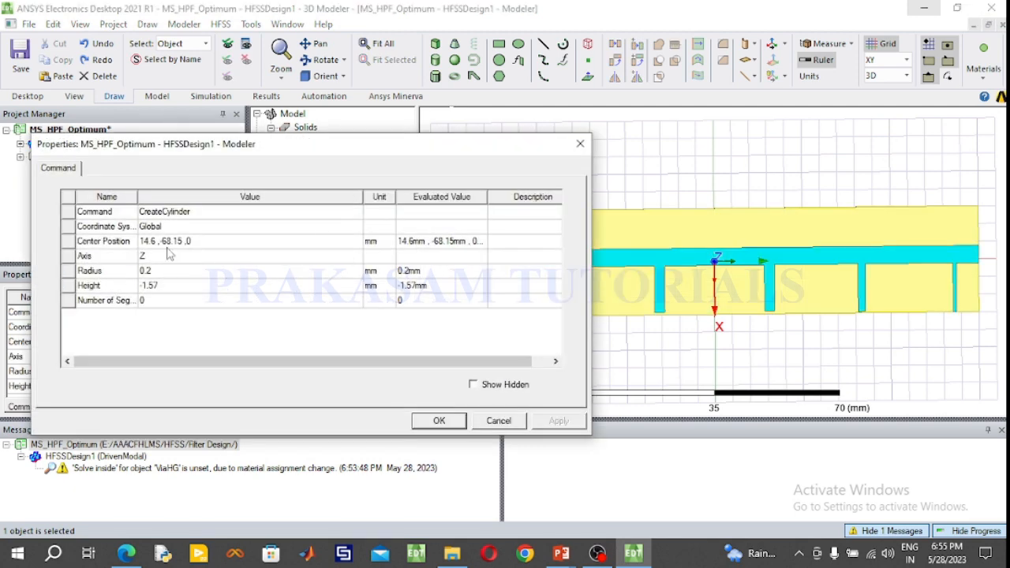
left_click(161, 246)
key("BackSpace")
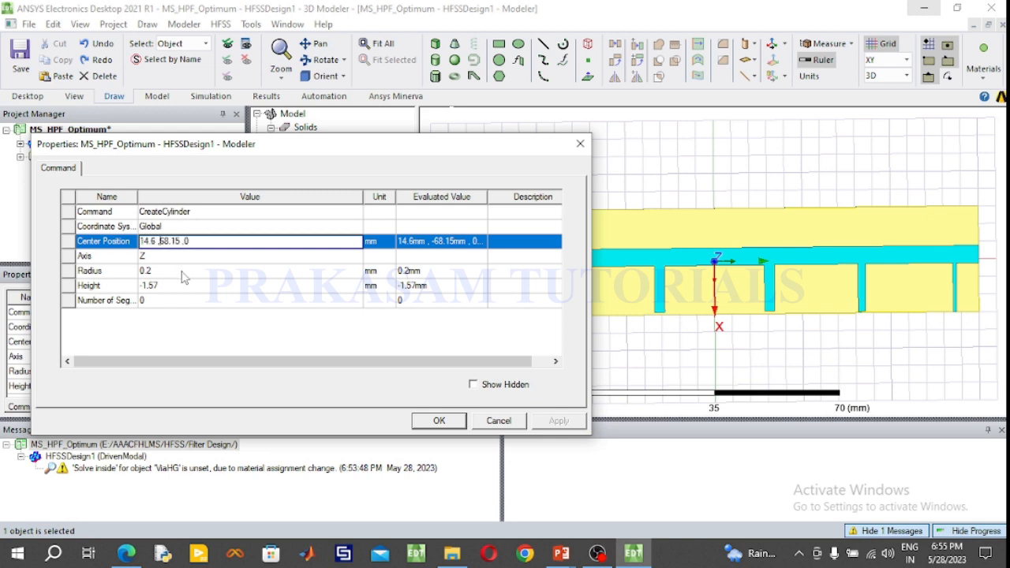
left_click(438, 422)
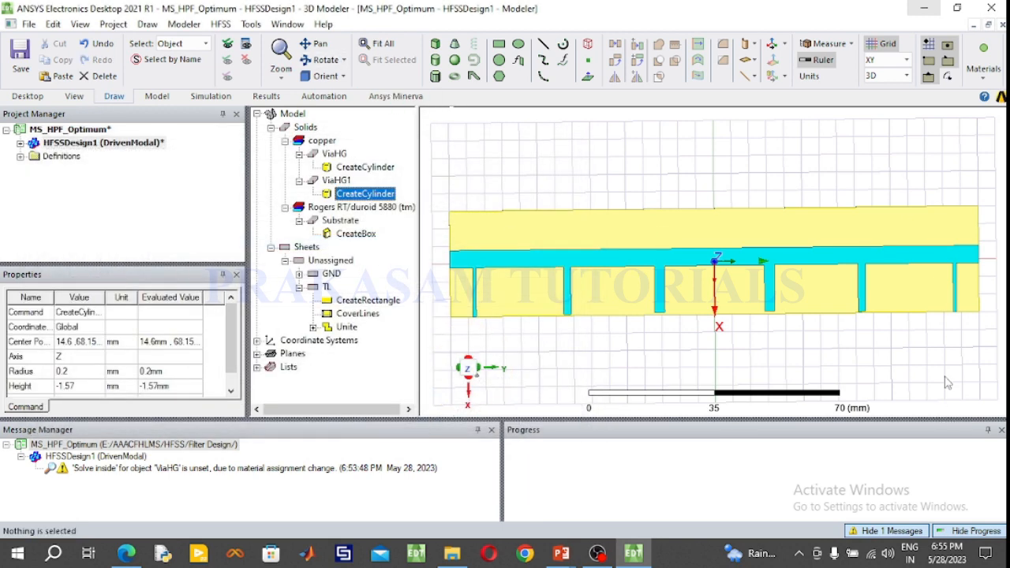
scroll(962, 322, "up", 5)
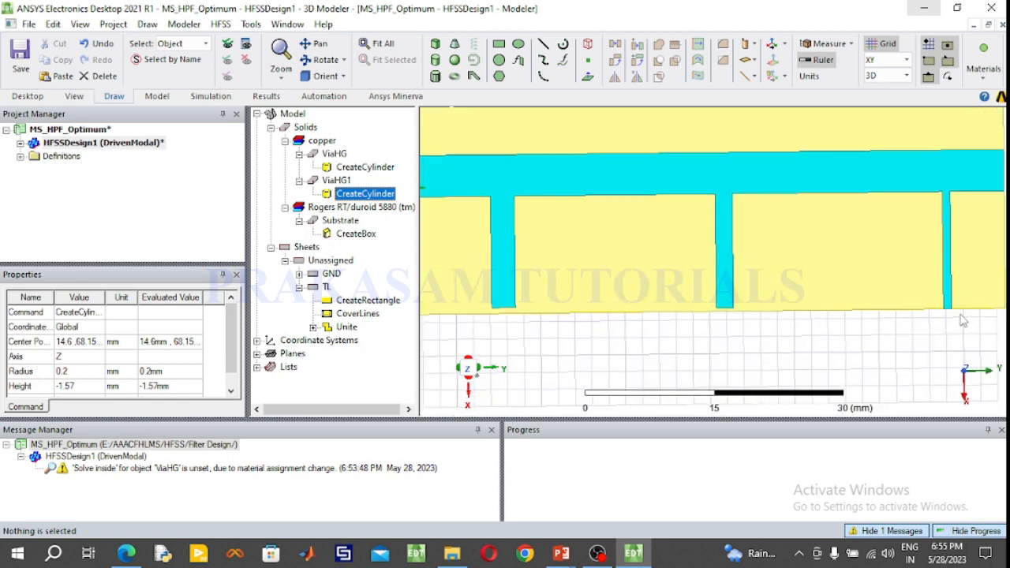
scroll(955, 325, "up", 3)
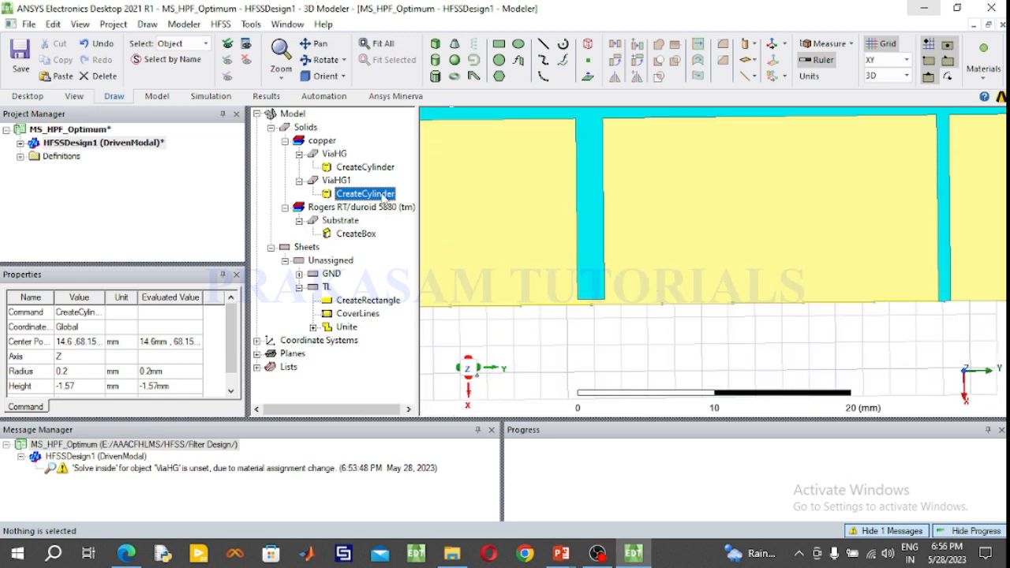
left_click(337, 181)
scroll(947, 298, "up", 2)
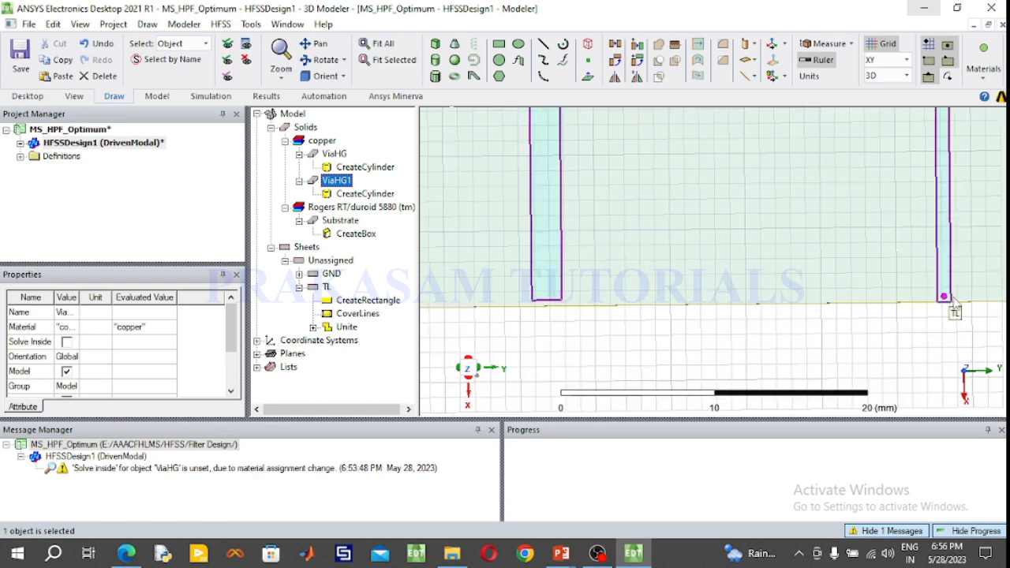
scroll(956, 302, "up", 3)
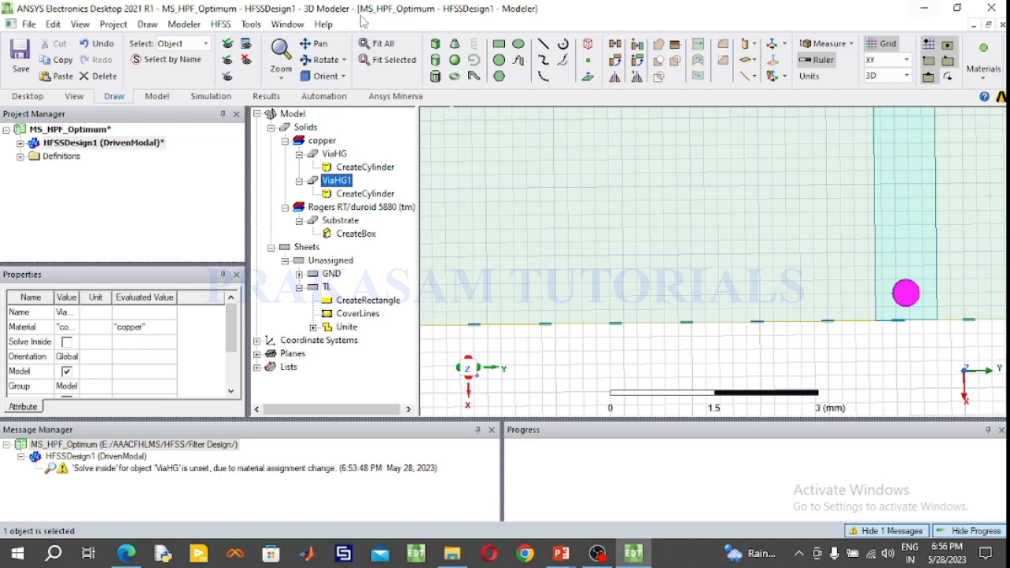
Draw a cylinder near the end of the second stub on the negative Y side, with radius about 0.2 mm and height about -154.4 mm
left_click(387, 45)
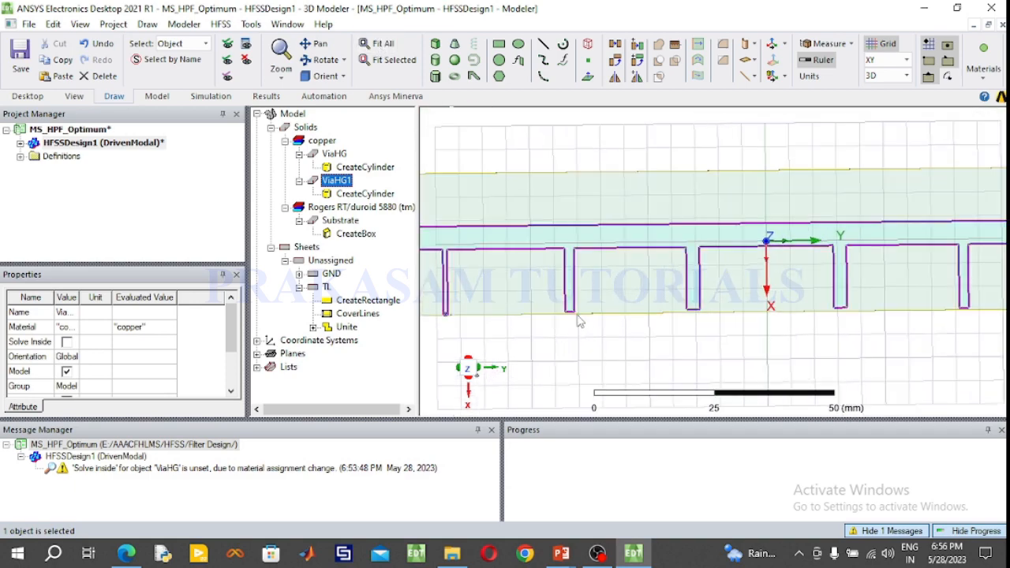
scroll(584, 323, "up", 5)
scroll(570, 316, "up", 4)
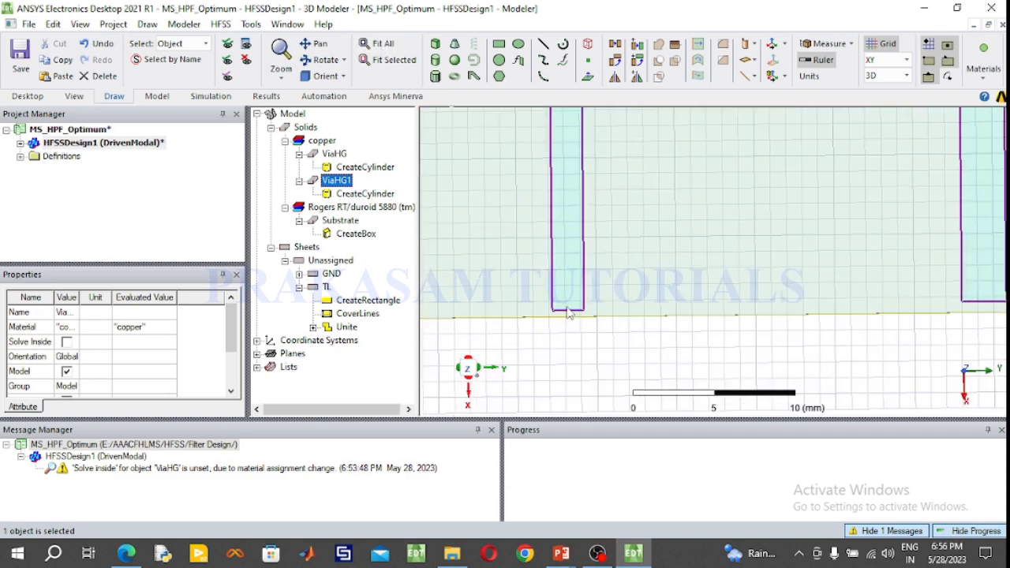
scroll(545, 338, "up", 4)
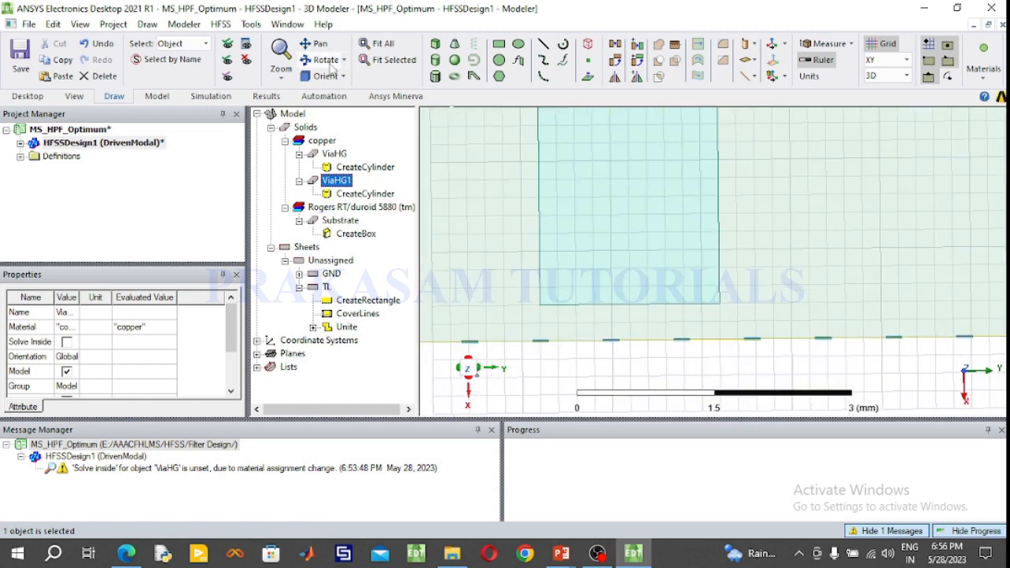
left_click(435, 60)
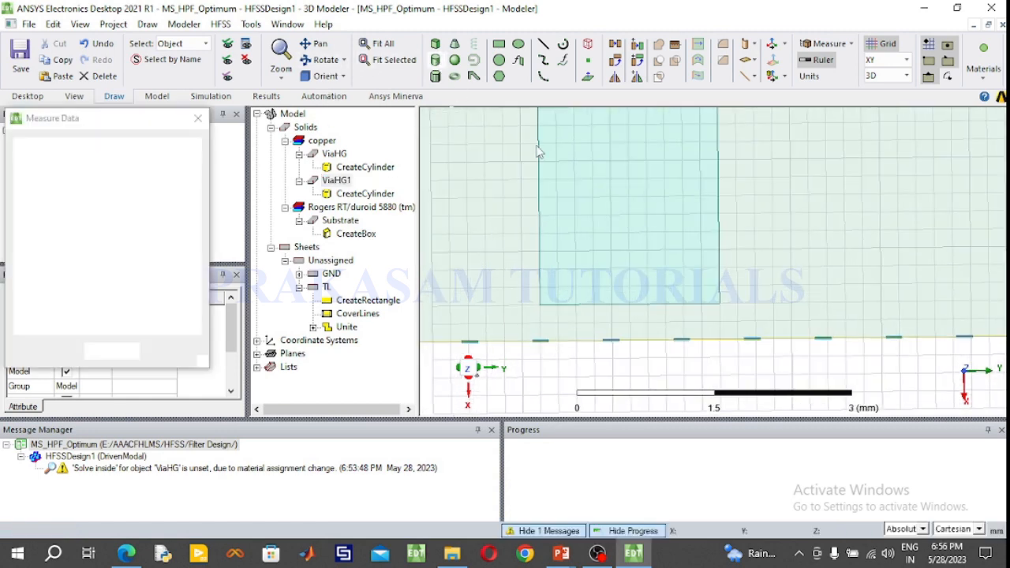
left_click(630, 234)
left_click(629, 251)
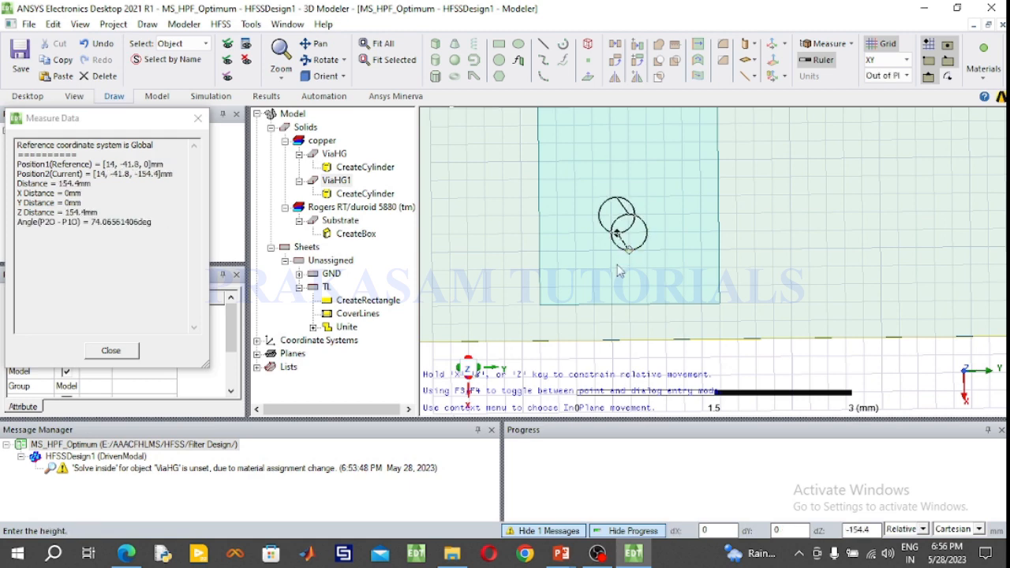
left_click(618, 226)
Rename the new cylinder as ViaHG2 and assign copper as its material
double_click(340, 260)
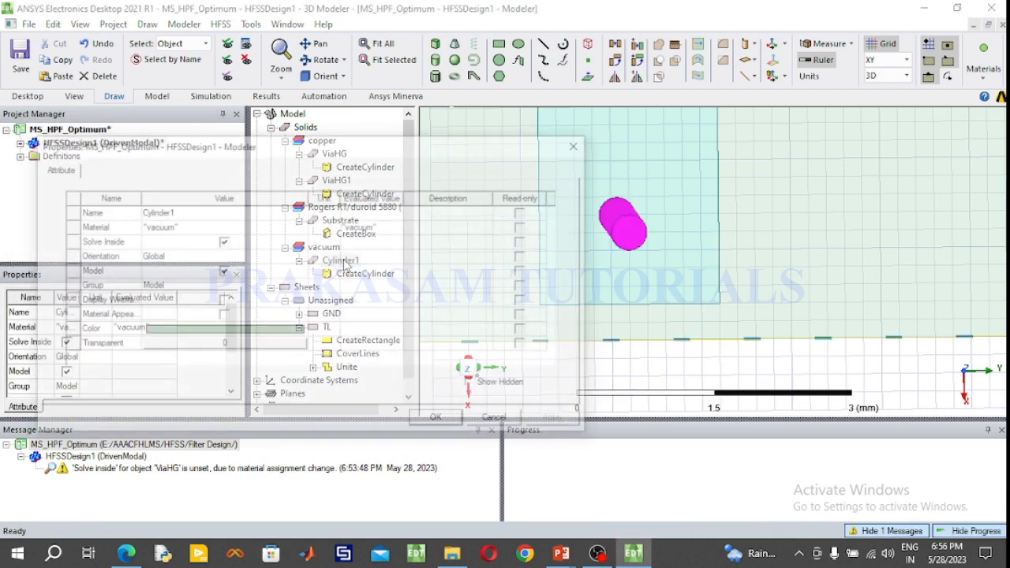
left_click(223, 212)
type("ViaHG2")
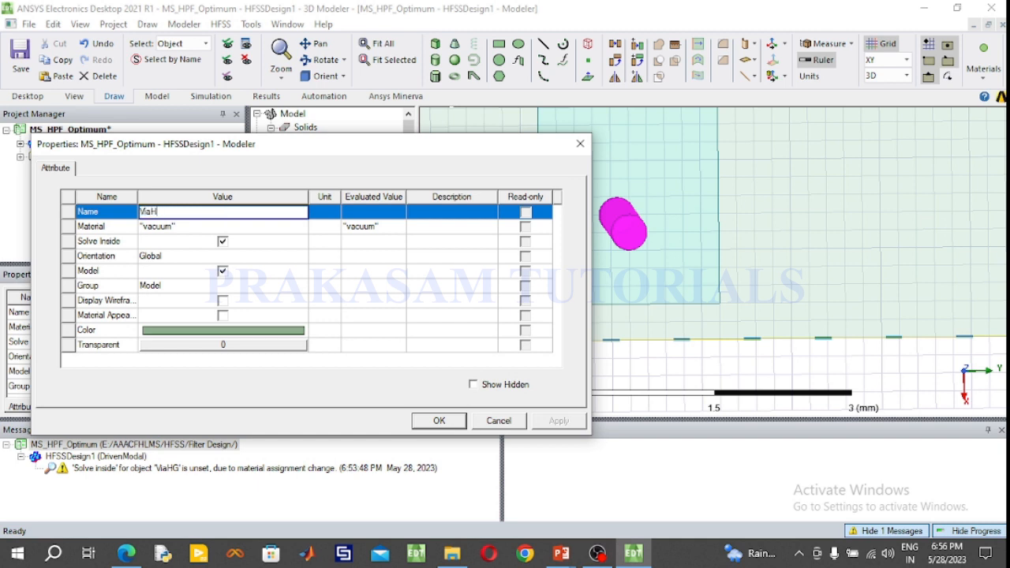
left_click(241, 227)
left_click(302, 226)
left_click(187, 276)
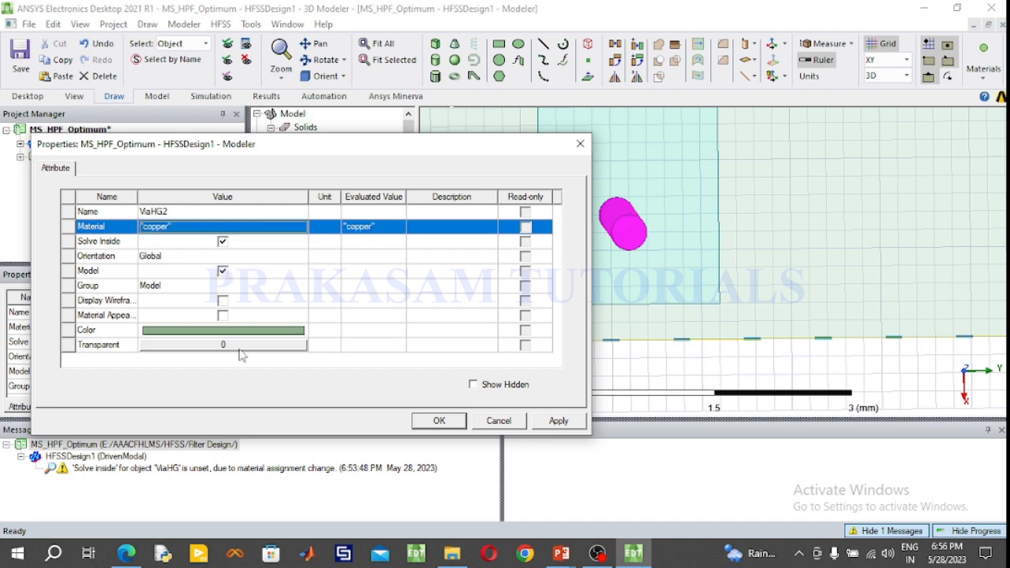
Set the ViaHG2 cylinder's color to blue and apply its attribute changes
left_click(241, 332)
left_click(237, 258)
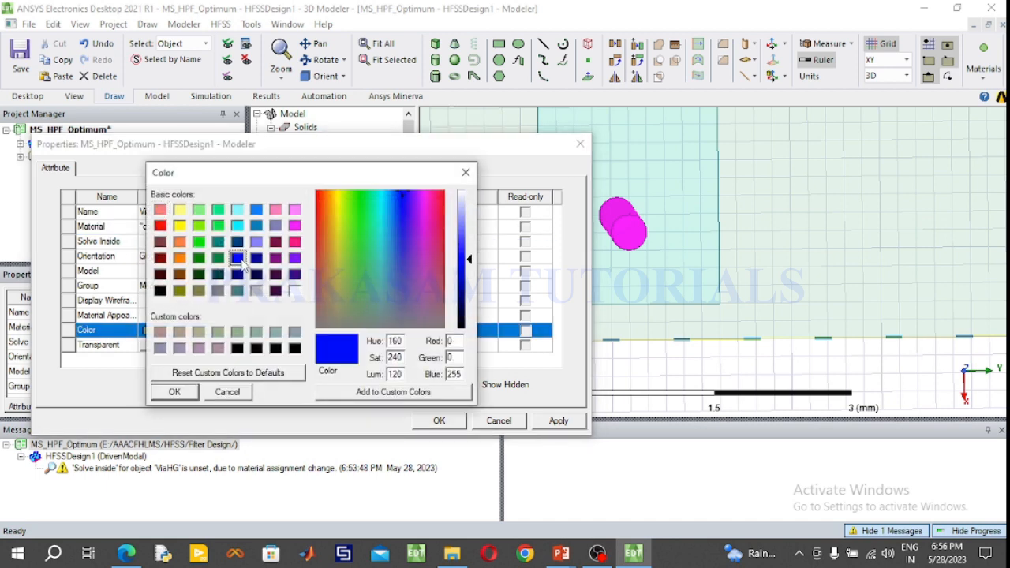
left_click(176, 393)
left_click(440, 421)
Set the ViaHG2 cylinder's center X position to 14 mm and its height to -1.57 mm
double_click(364, 221)
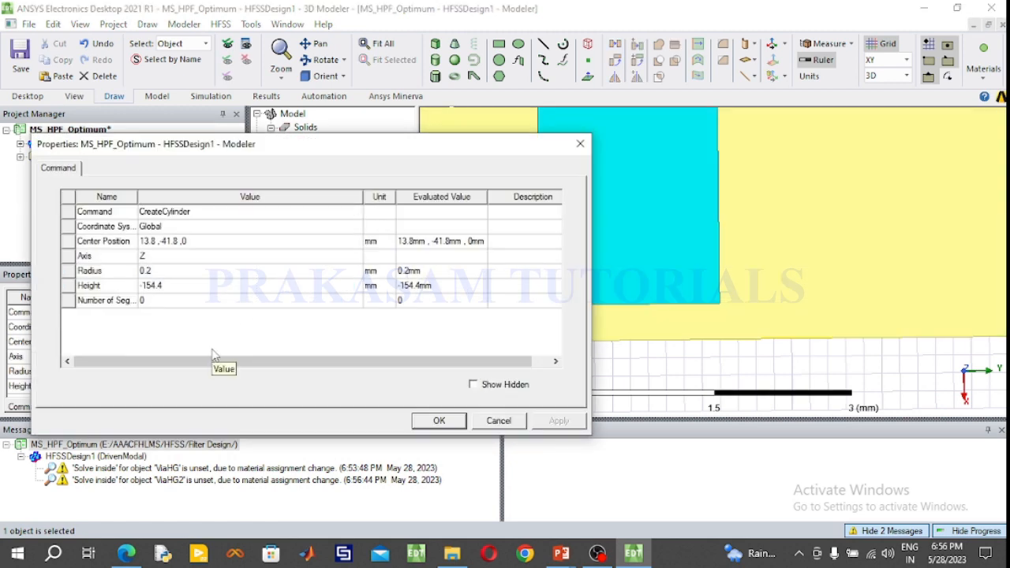
left_click(160, 245)
left_click(160, 245)
double_click(148, 242)
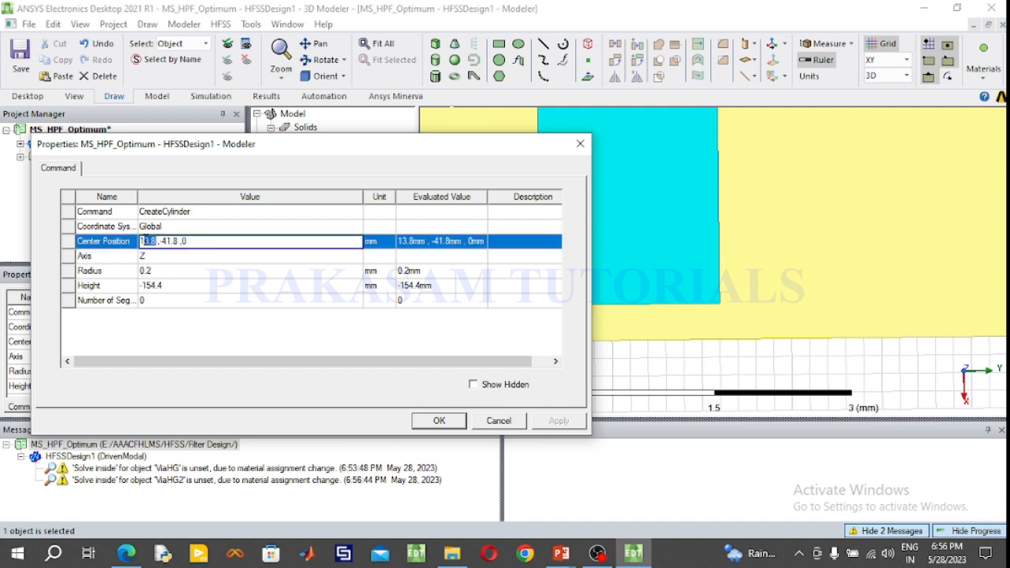
key("BackSpace")
key("BackSpace")
type("14")
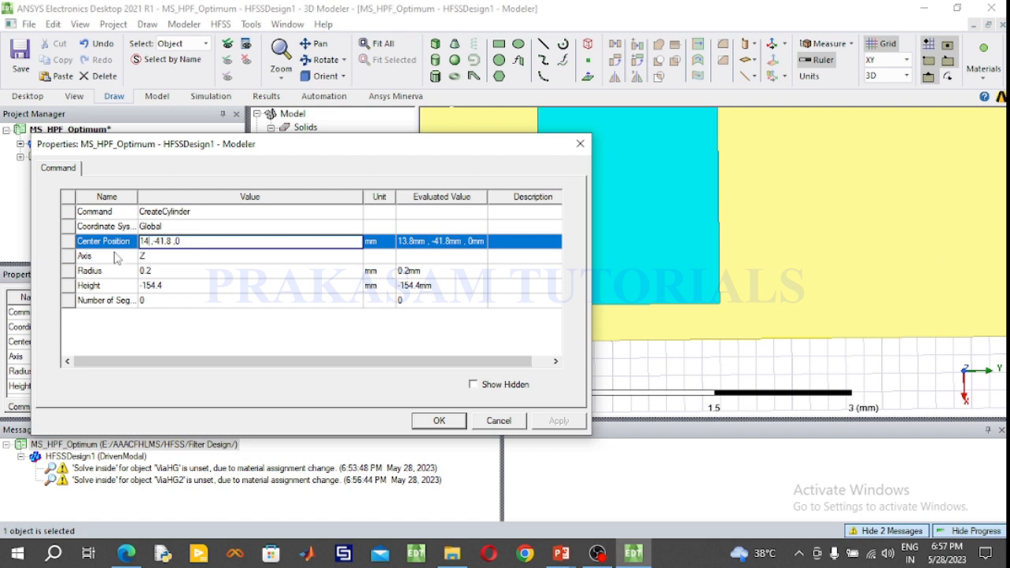
left_click(178, 289)
left_click(180, 285)
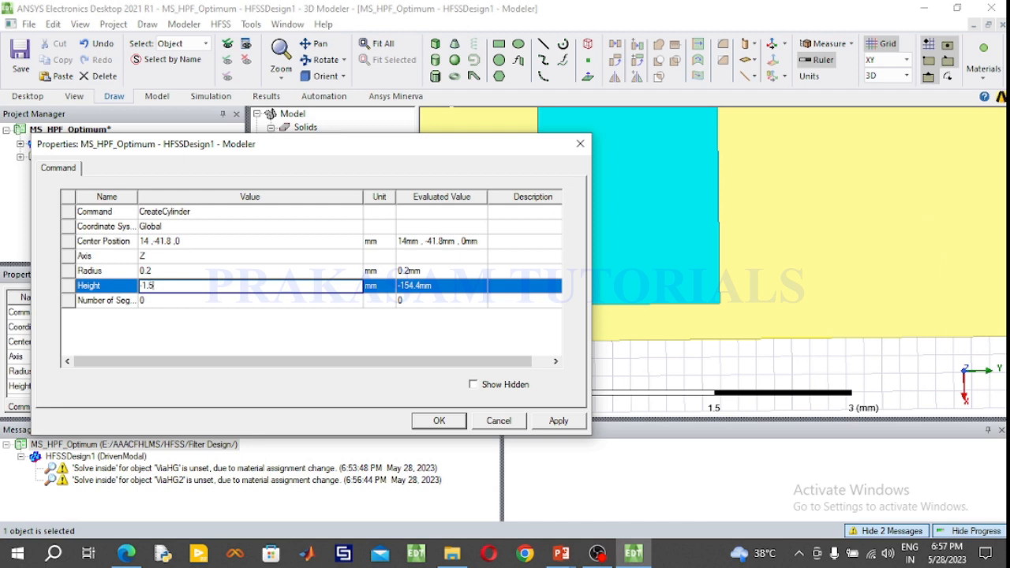
left_click(440, 423)
Duplicate the ViaHG2 cylinder and set the copy's center Y position to 41.8 mm
left_click(349, 207)
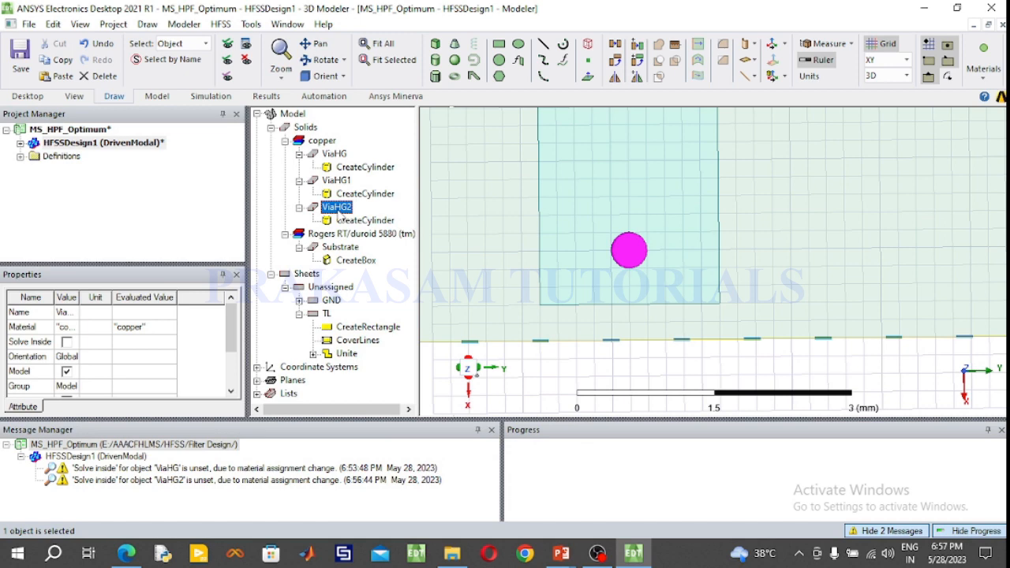
key("ctrl+v")
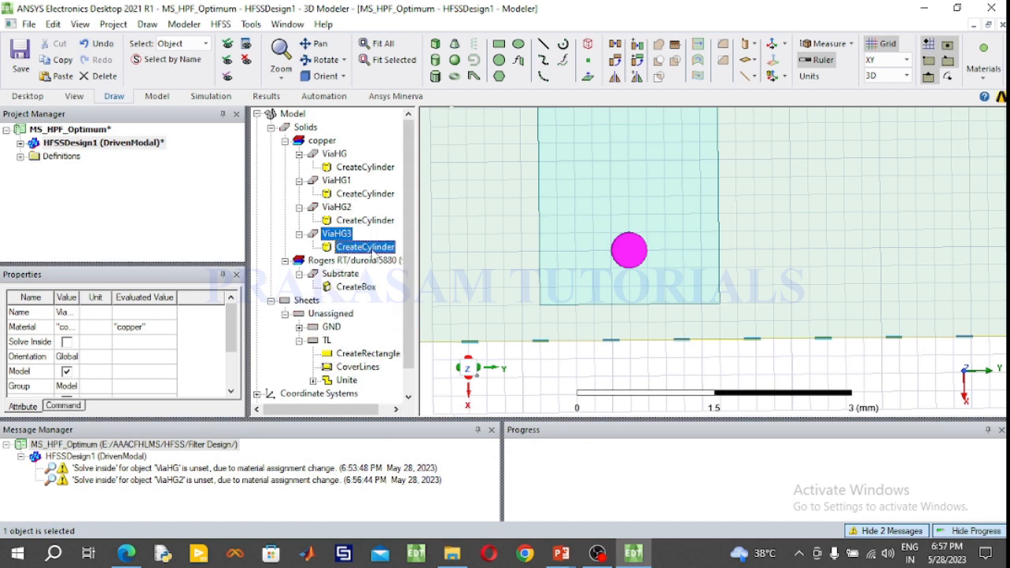
left_click(371, 251)
double_click(372, 251)
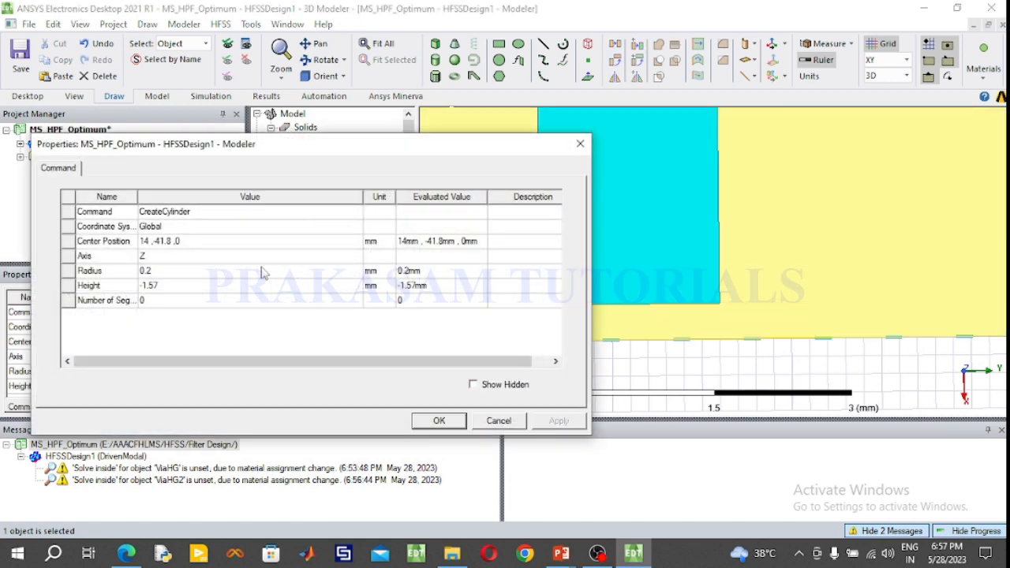
left_click(158, 243)
left_click(157, 244)
key("Delete")
key("Delete")
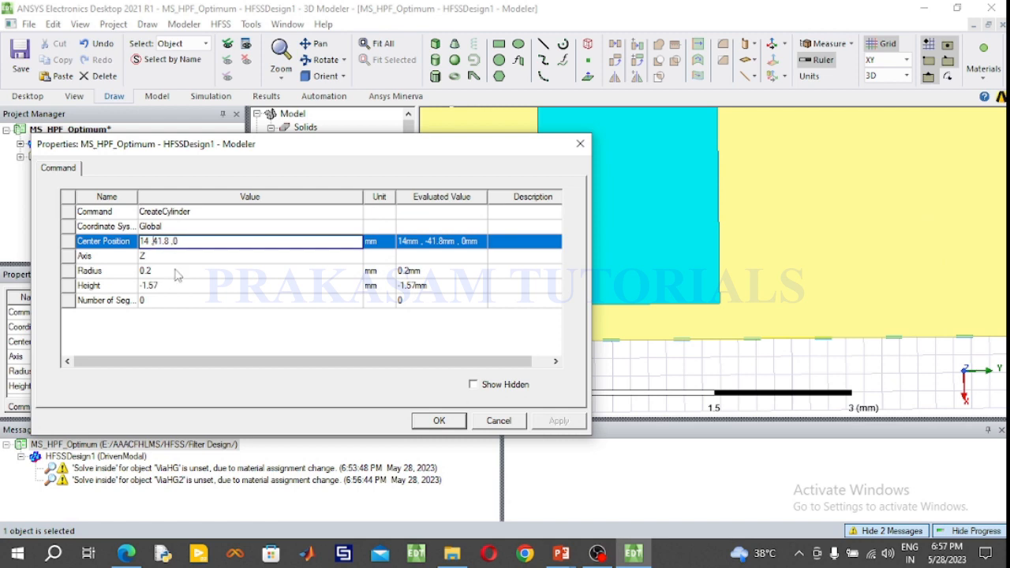
left_click(439, 421)
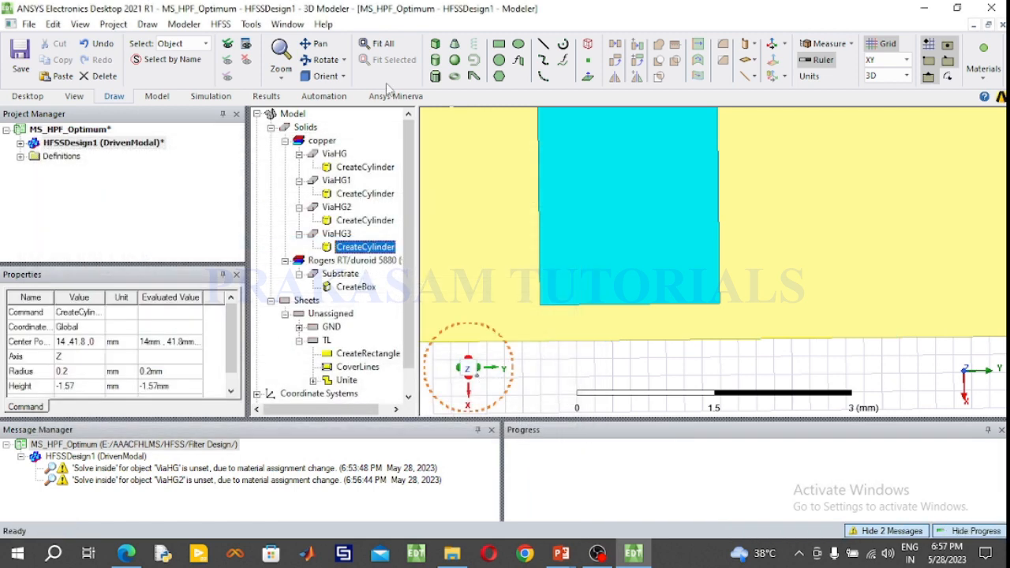
Examine the placement of the ViaHG3 via at the end of the second stub on the positive Y side
left_click(378, 43)
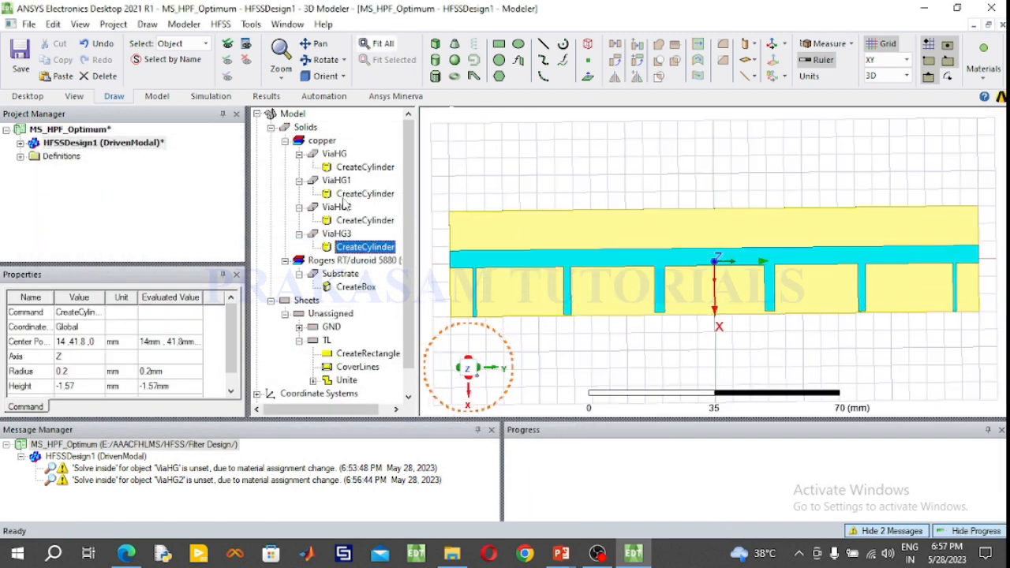
left_click(337, 234)
scroll(875, 360, "up", 4)
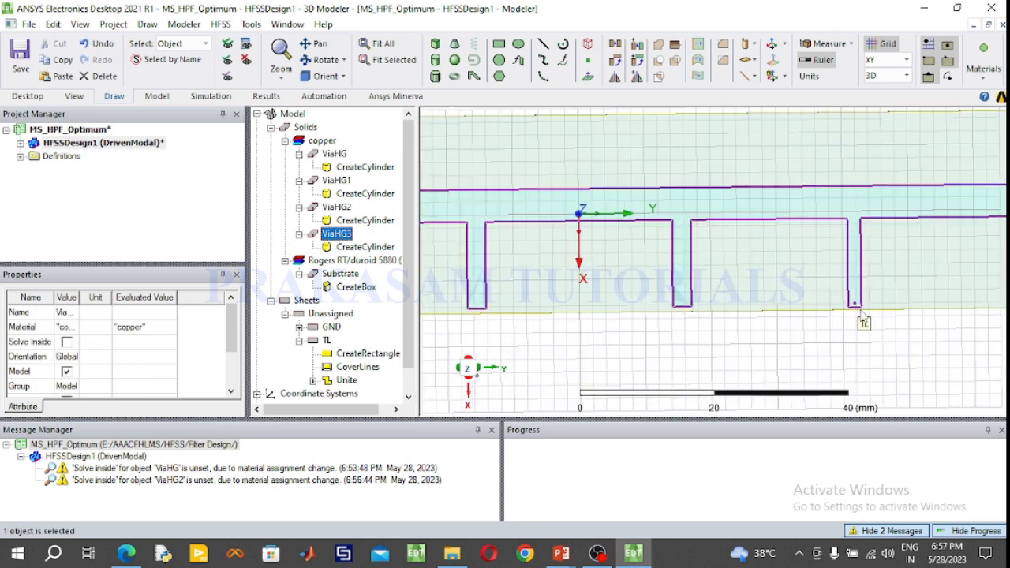
scroll(861, 310, "up", 5)
scroll(845, 318, "up", 3)
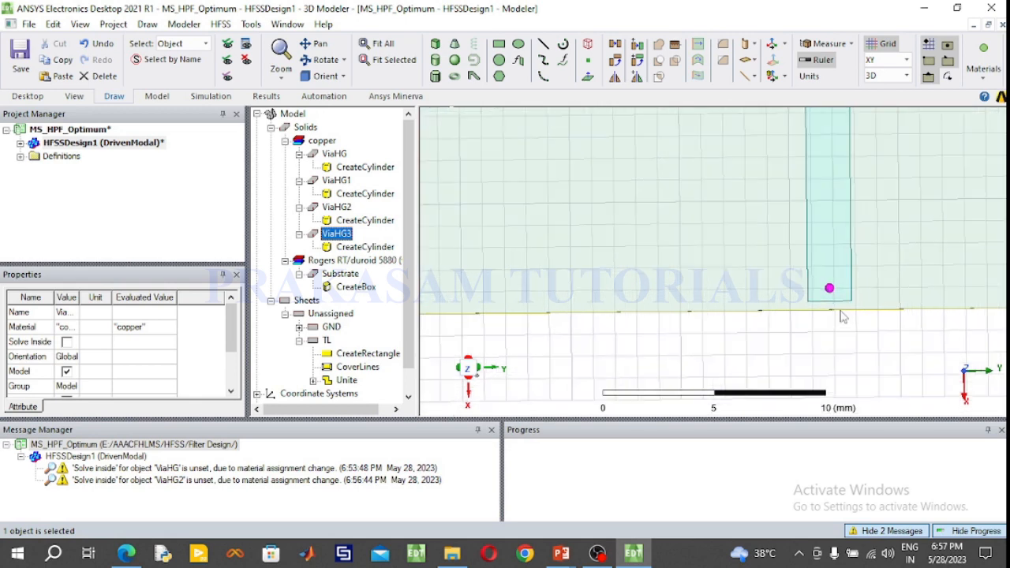
scroll(842, 310, "up", 2)
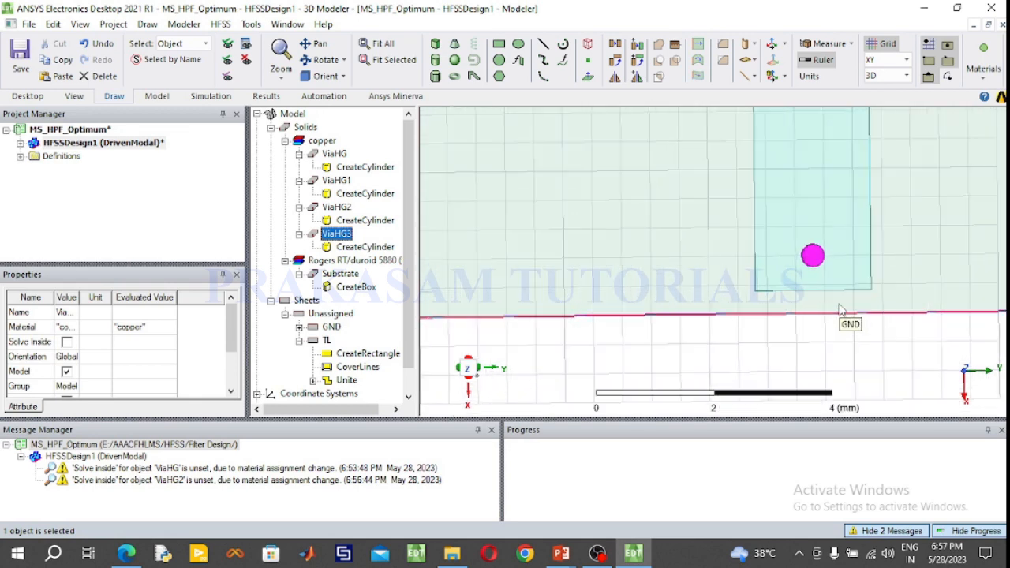
Draw a cylinder near the end of the innermost stub on the negative Y side, with radius about 0.5 mm and height about -189 mm
left_click(379, 44)
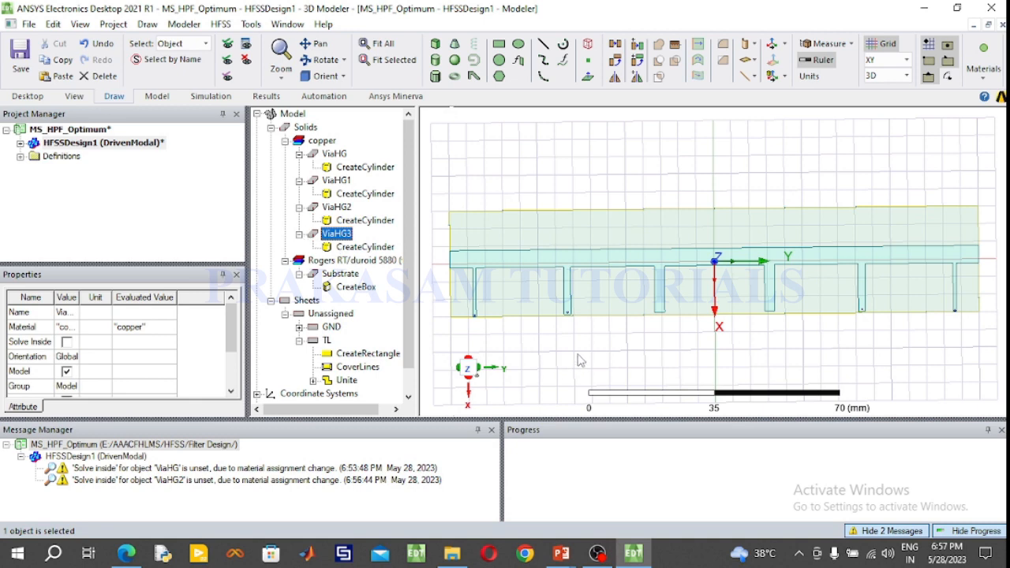
scroll(662, 315, "up", 2)
scroll(660, 314, "up", 4)
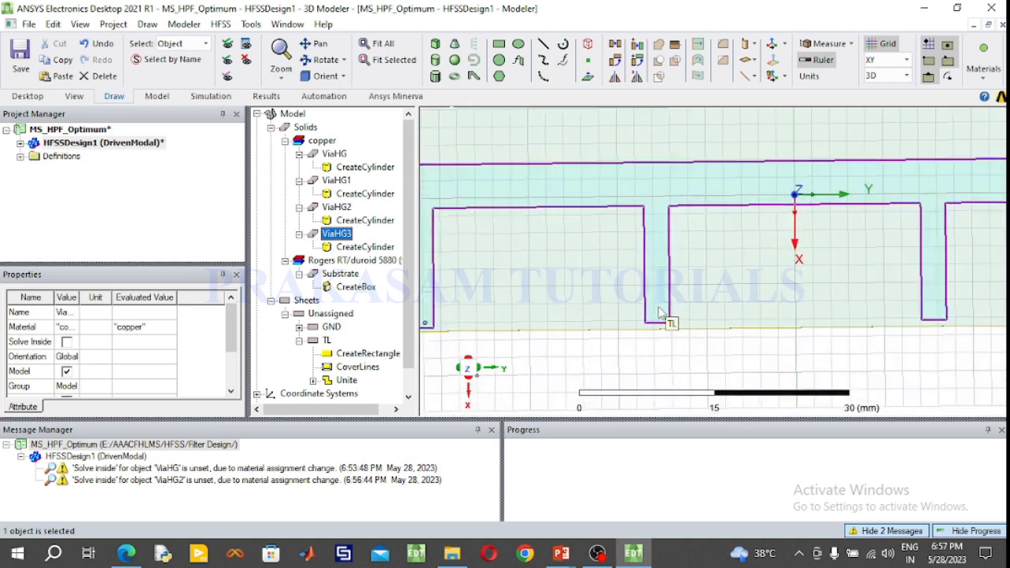
scroll(656, 344, "up", 3)
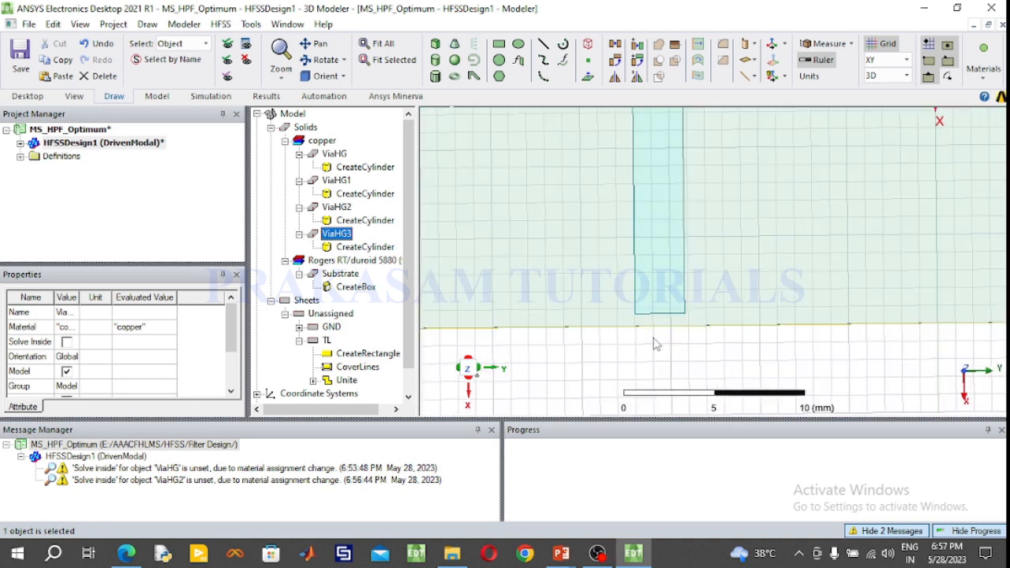
scroll(641, 373, "down", 1)
scroll(661, 177, "up", 3)
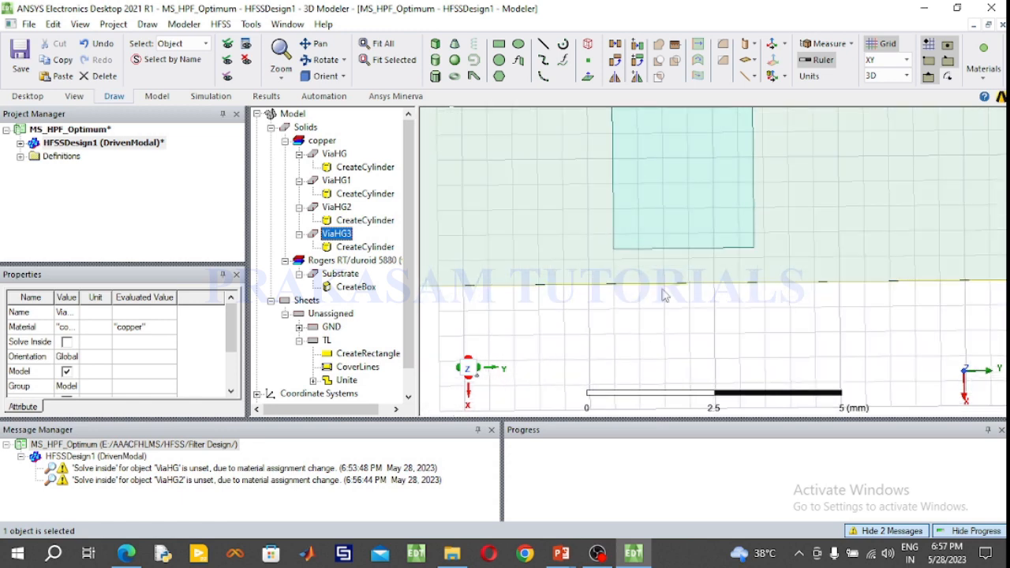
left_click(435, 60)
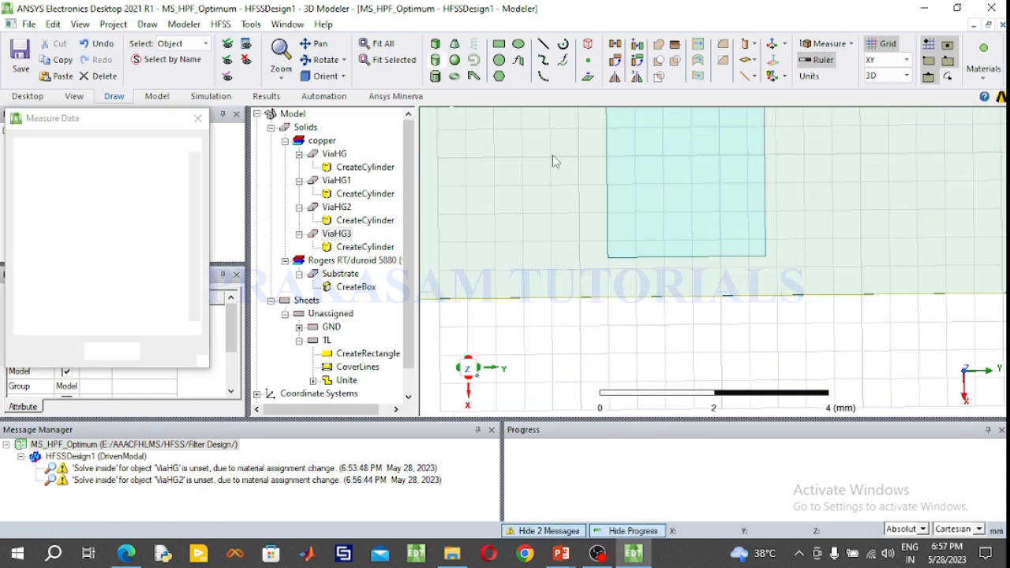
left_click(689, 212)
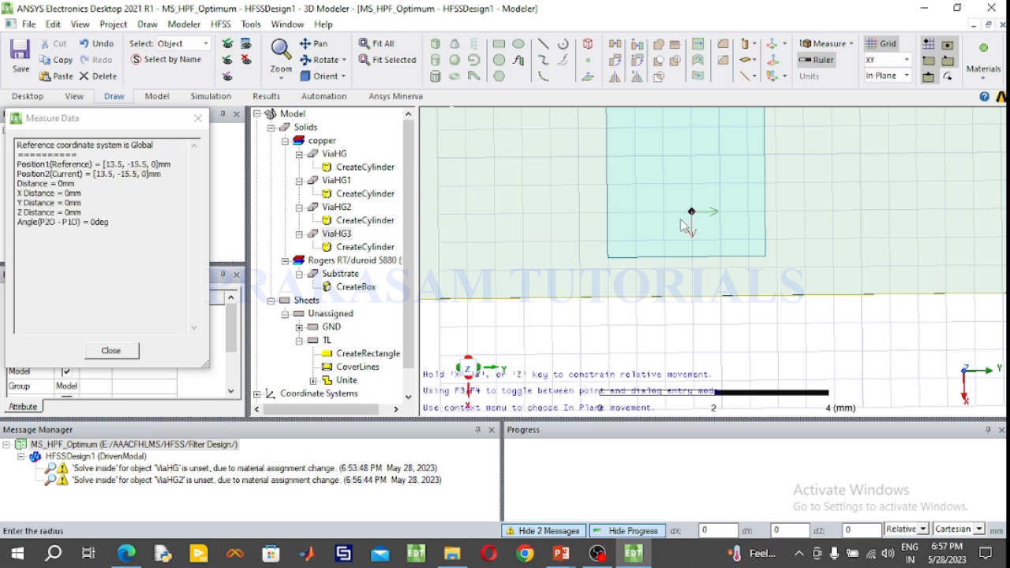
left_click(667, 212)
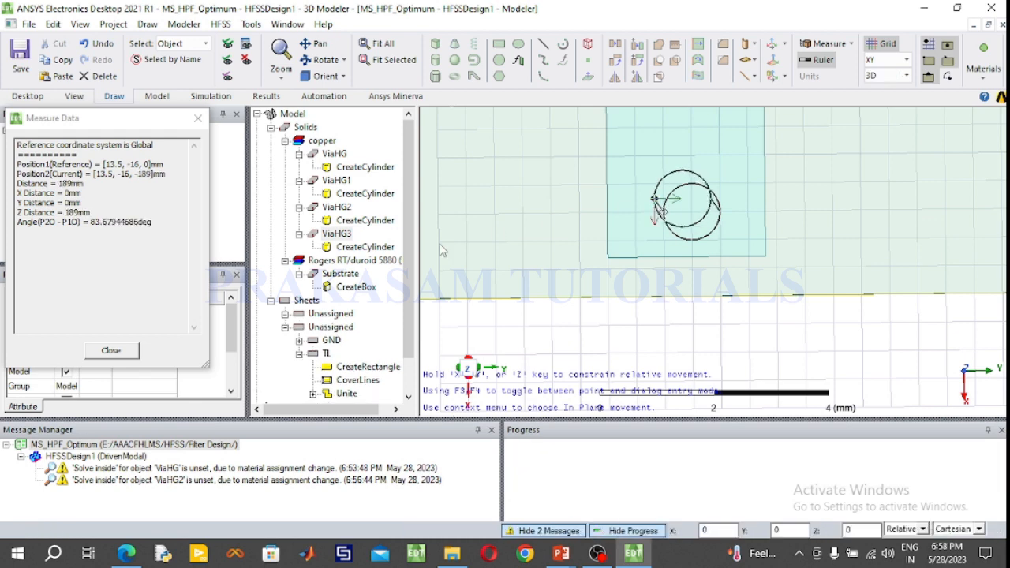
left_click(659, 202)
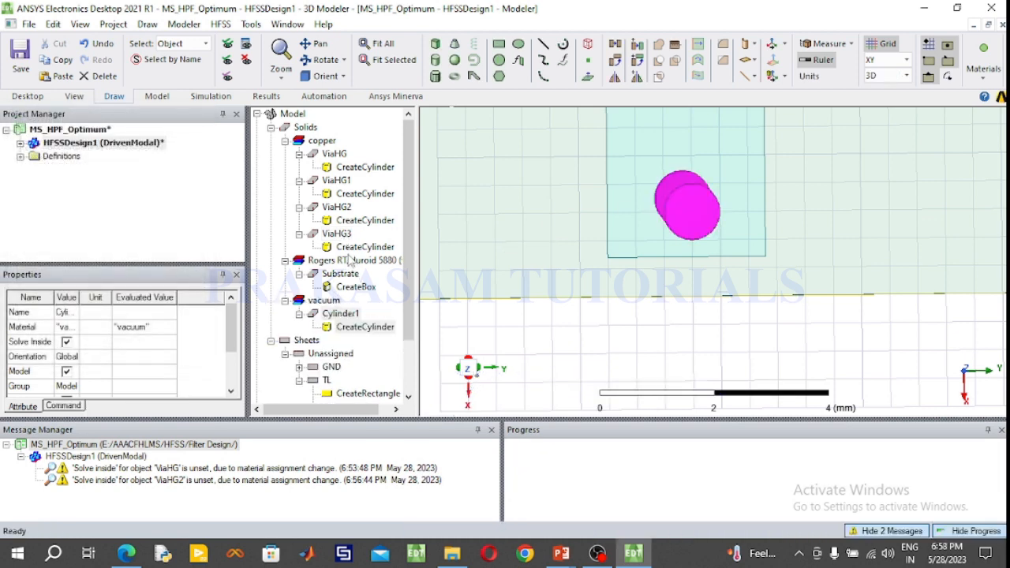
Rename the new cylinder as ViaHG4 and assign copper as its material
double_click(356, 315)
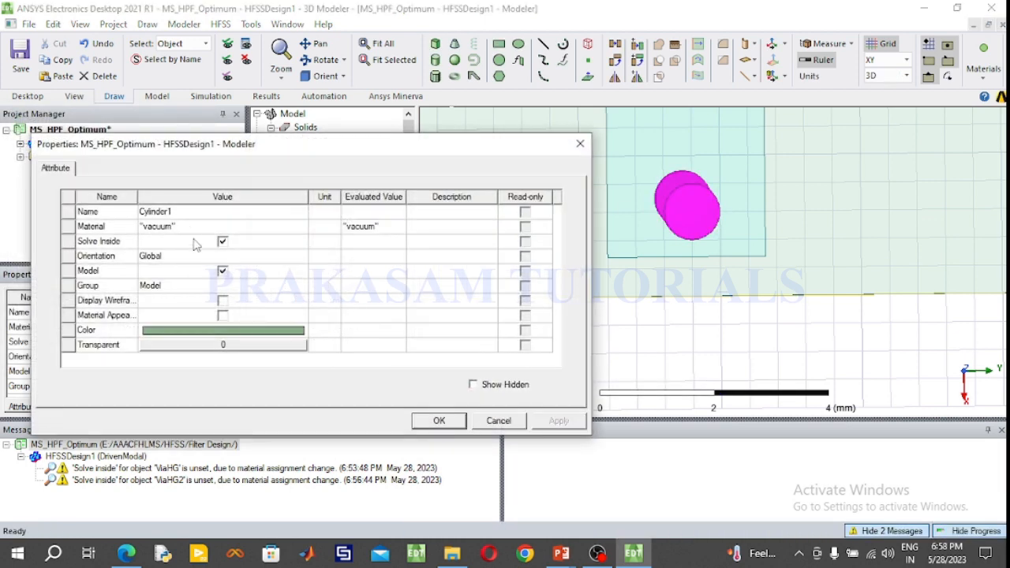
left_click(195, 213)
type("V")
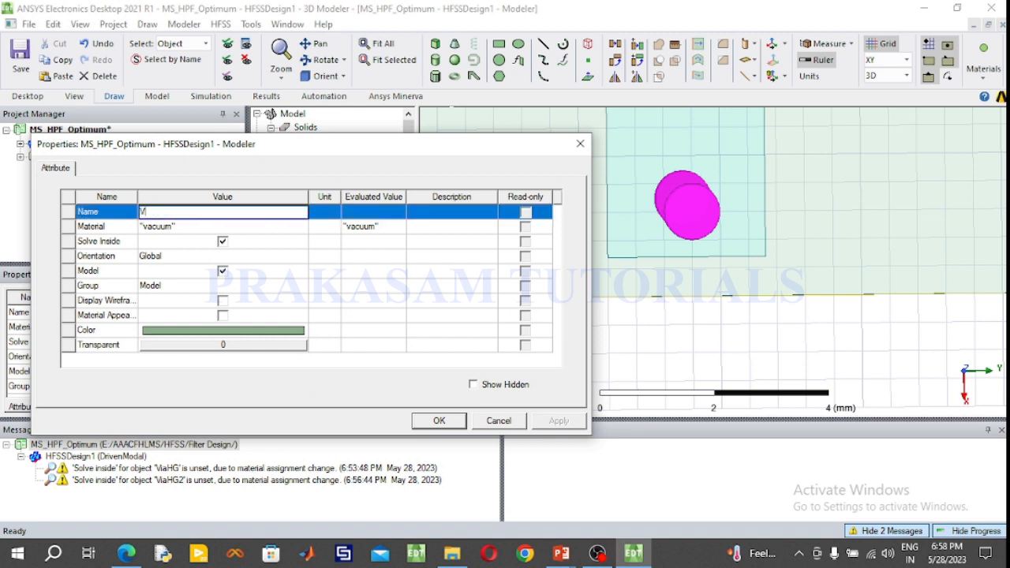
type("iaHG4")
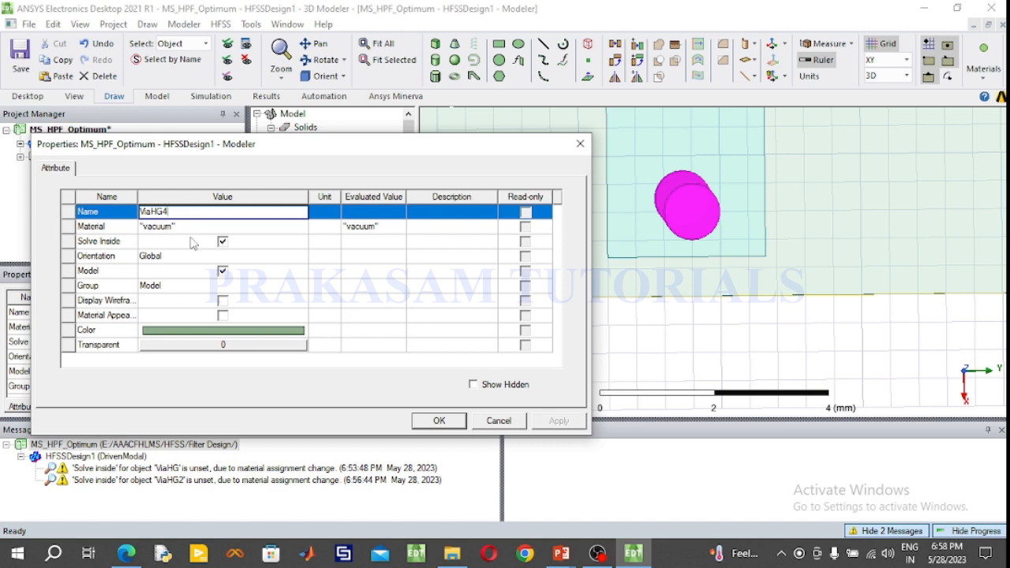
left_click(194, 227)
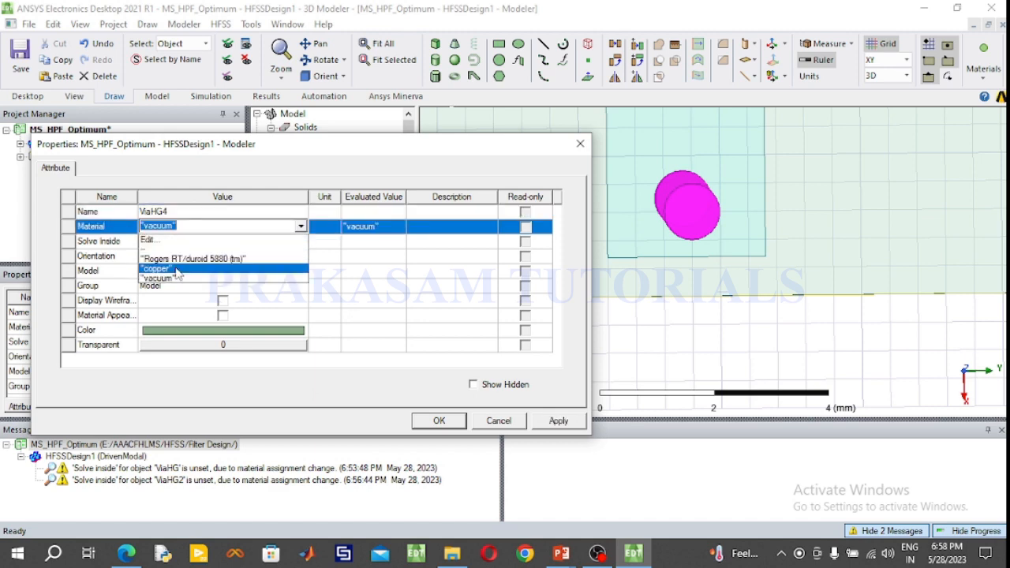
left_click(191, 269)
Set the ViaHG4 cylinder's color to blue and apply its attribute changes
left_click(292, 336)
left_click(292, 336)
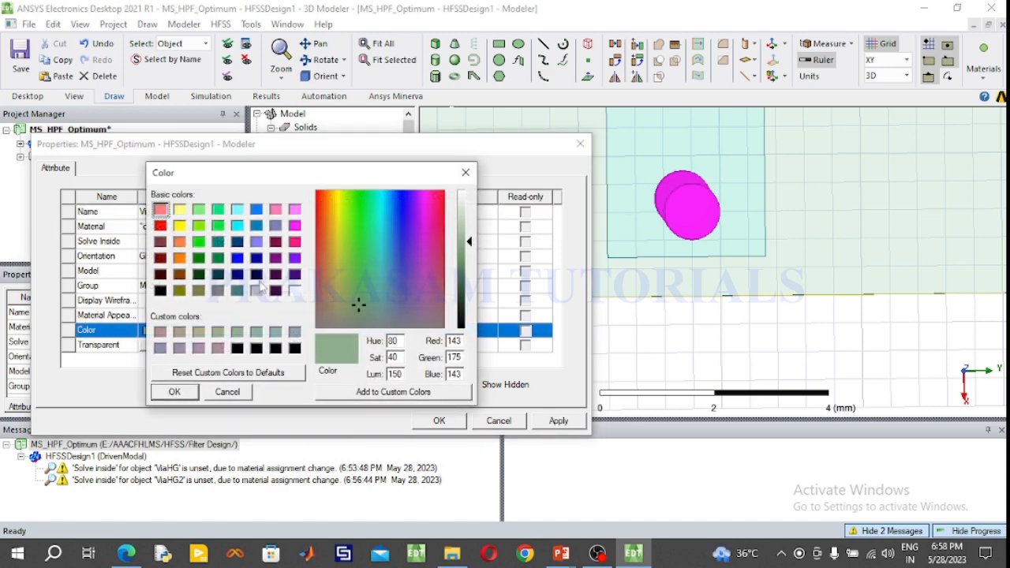
left_click(237, 257)
left_click(195, 390)
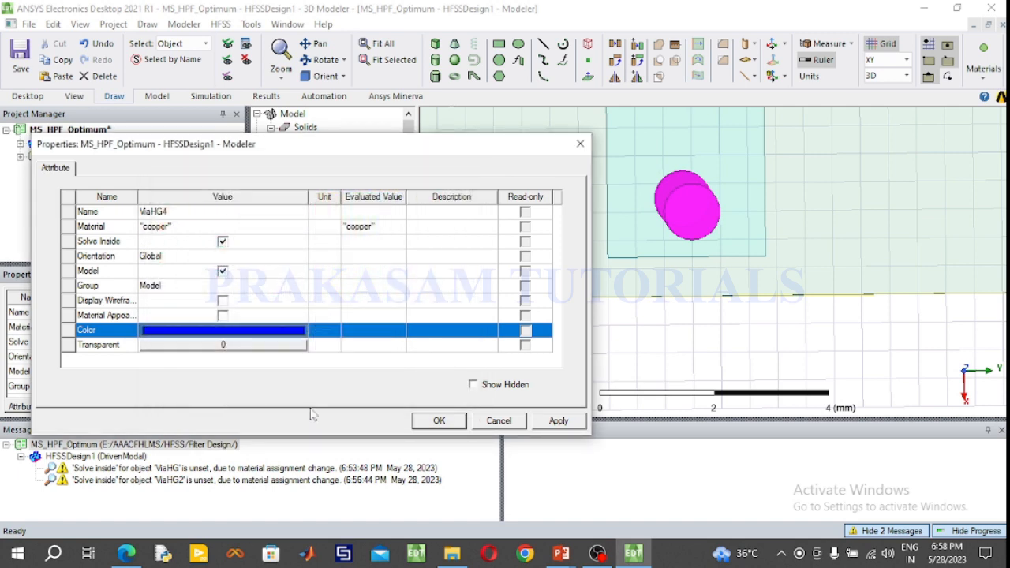
left_click(440, 420)
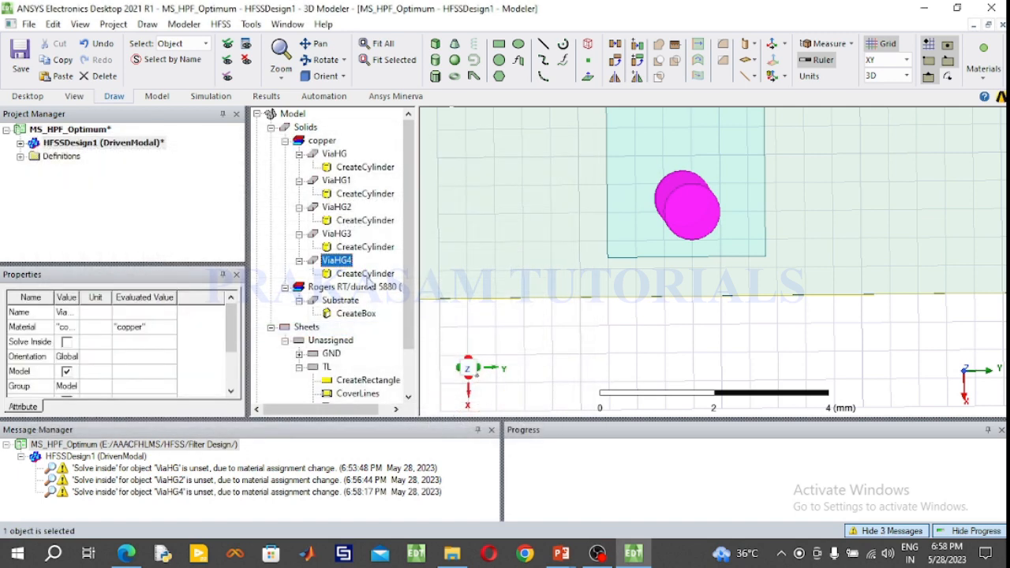
Set the ViaHG4 cylinder's center position to 13.7, -15.6, 0 mm and its height to -1.57 mm
double_click(366, 274)
left_click(155, 243)
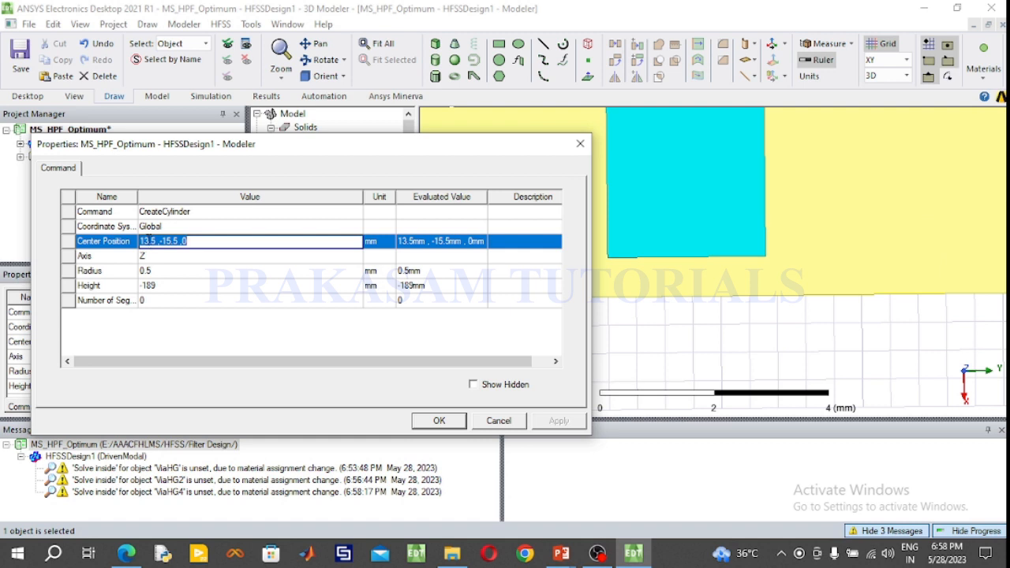
left_click(151, 241)
key("Delete")
type("7")
type(".6")
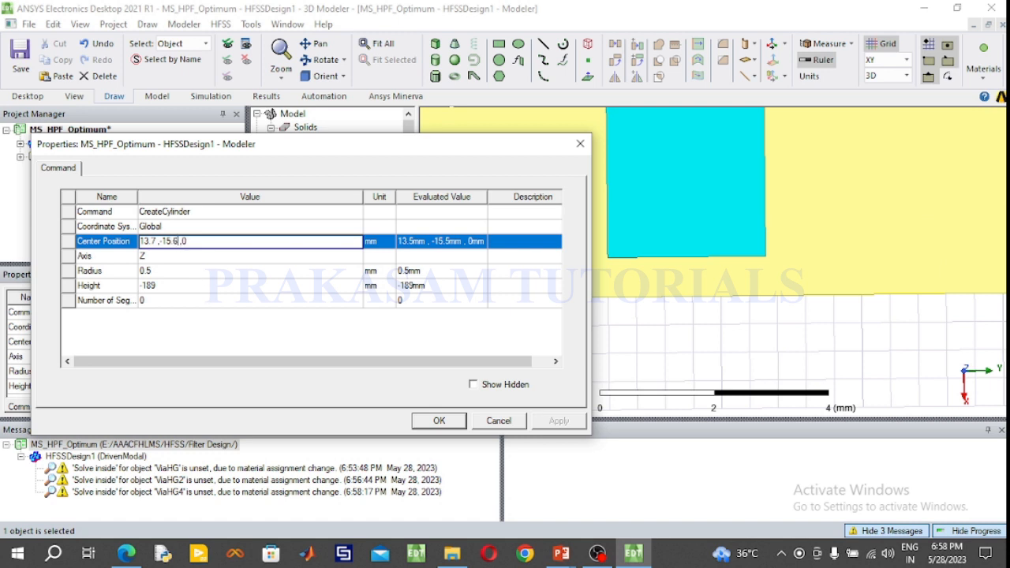
left_click(164, 289)
left_click(165, 290)
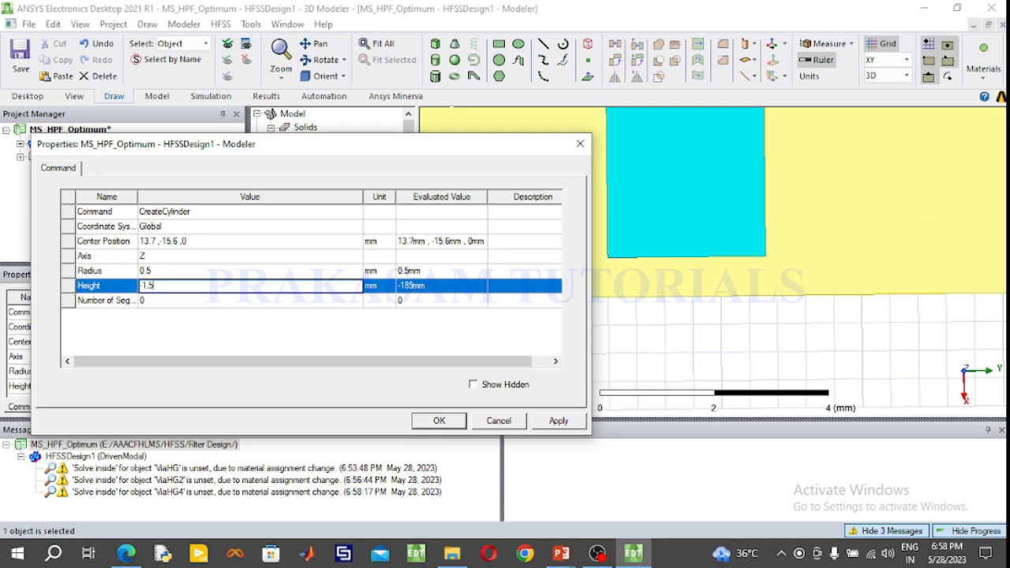
left_click(439, 420)
Duplicate the ViaHG4 cylinder and set the copy's center Y position to 15.6 mm
left_click(337, 261)
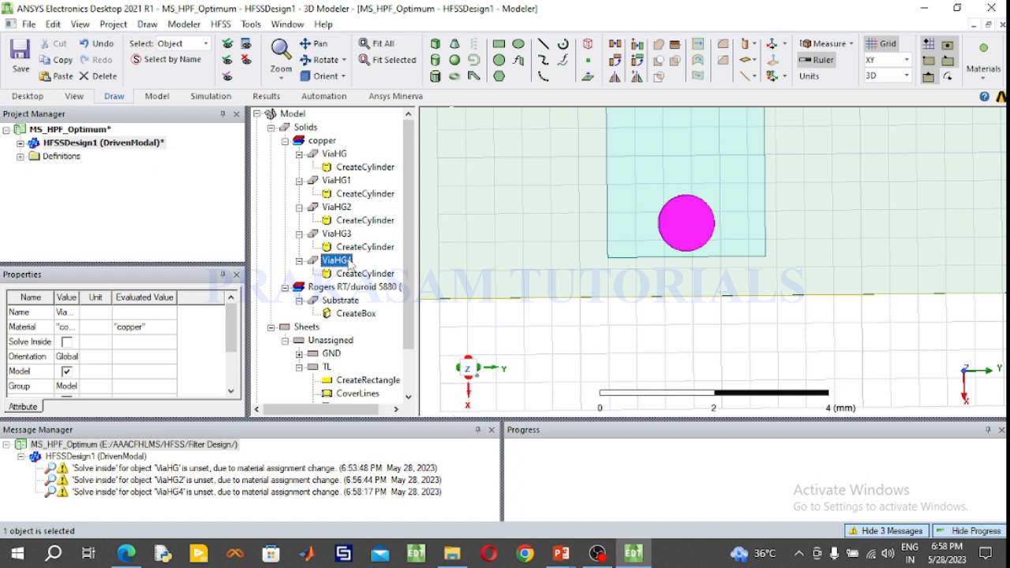
double_click(361, 275)
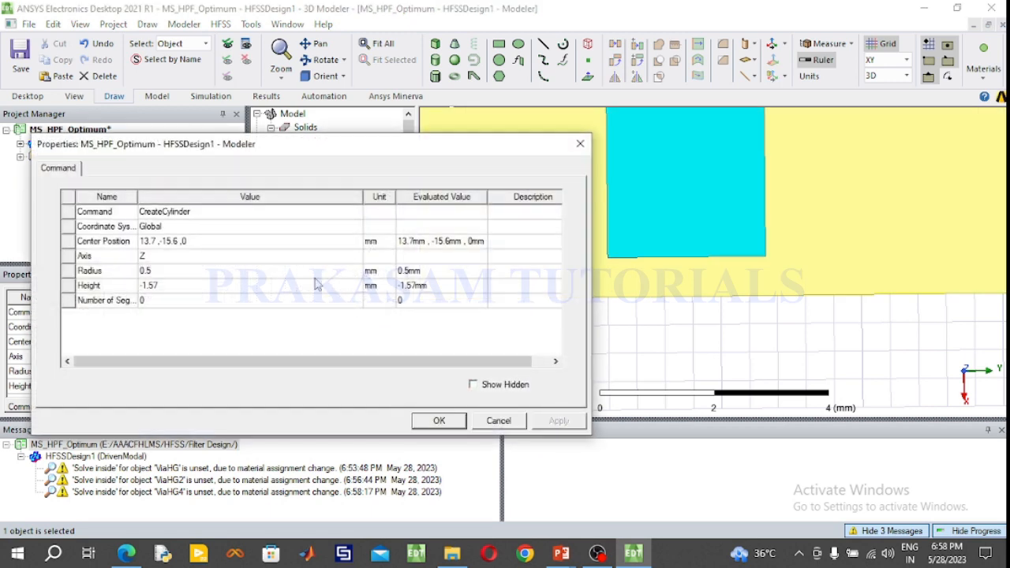
left_click(163, 241)
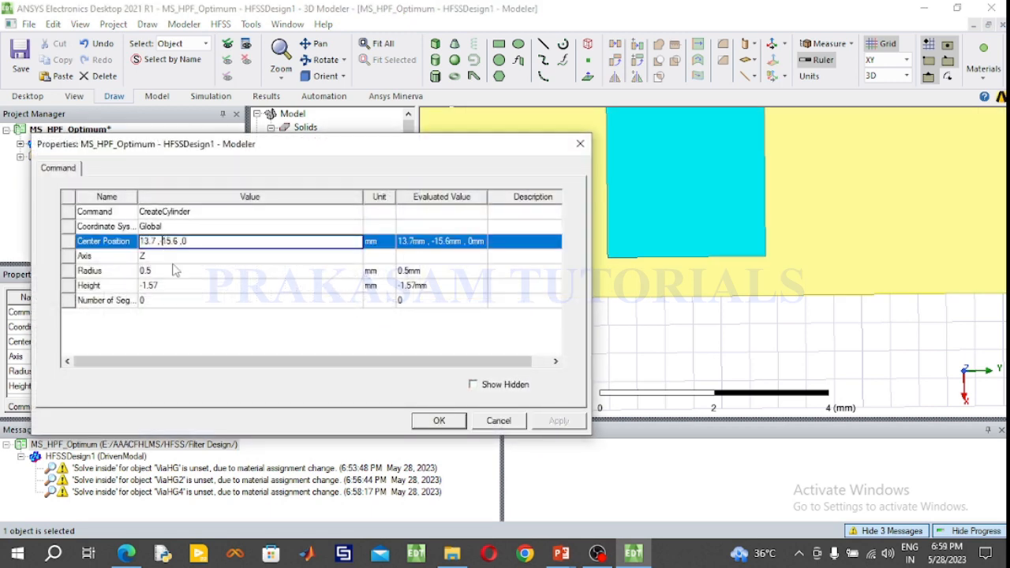
left_click(437, 421)
Examine the placement of the ViaHG5 via at the end of the innermost stub on the positive Y side
left_click(379, 43)
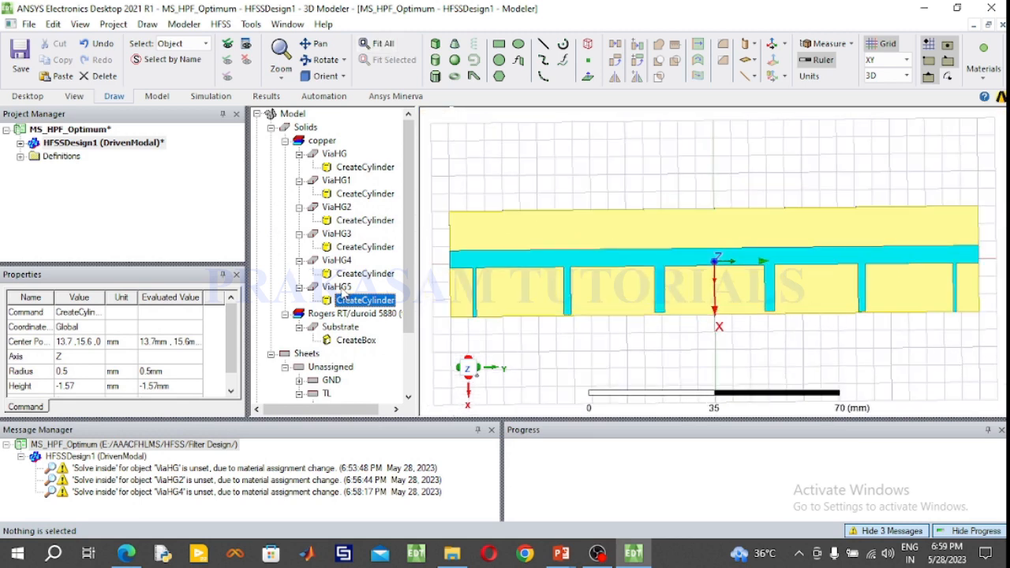
left_click(338, 287)
scroll(778, 308, "up", 3)
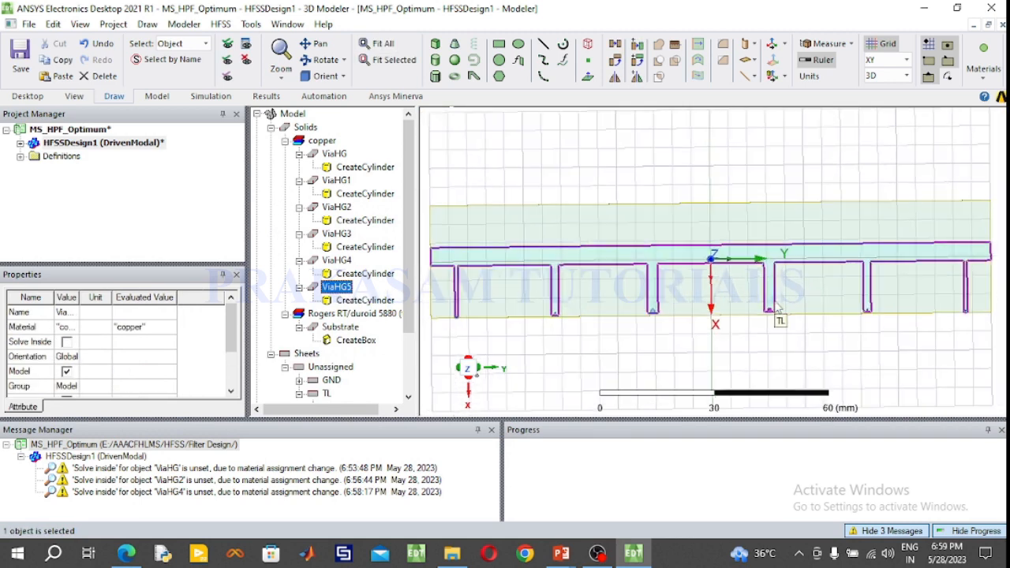
scroll(776, 307, "up", 5)
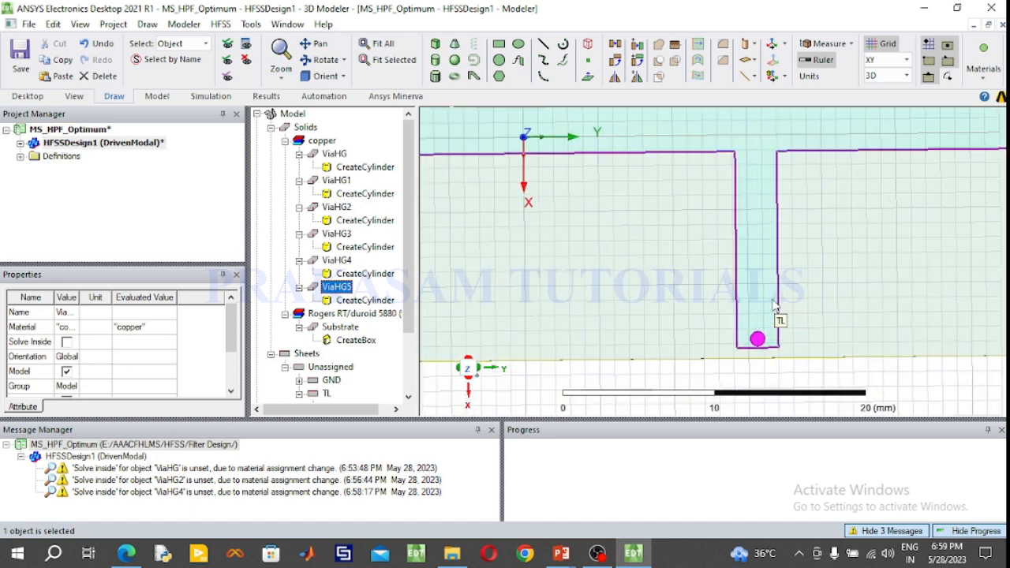
scroll(775, 306, "up", 2)
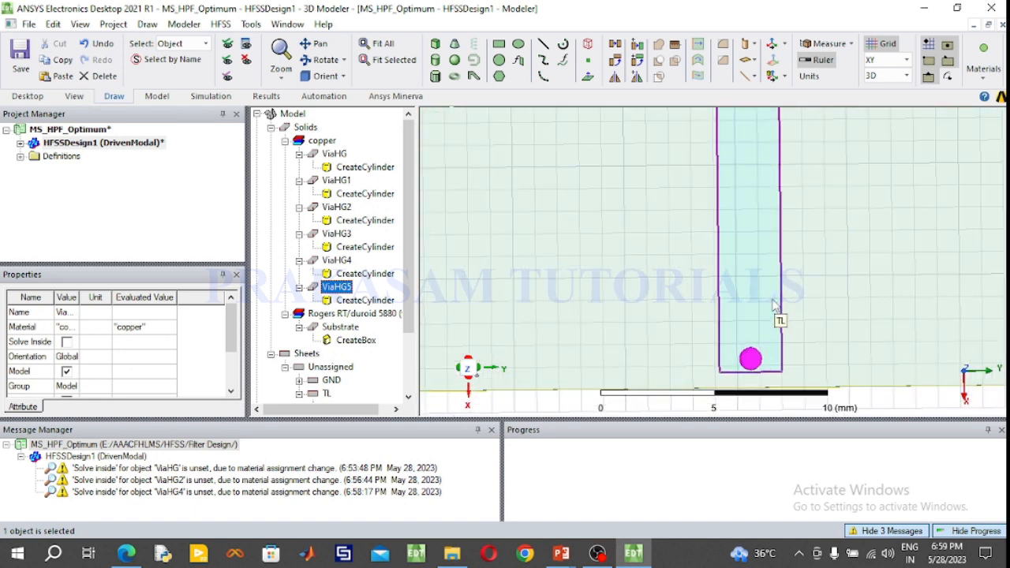
scroll(753, 364, "up", 1)
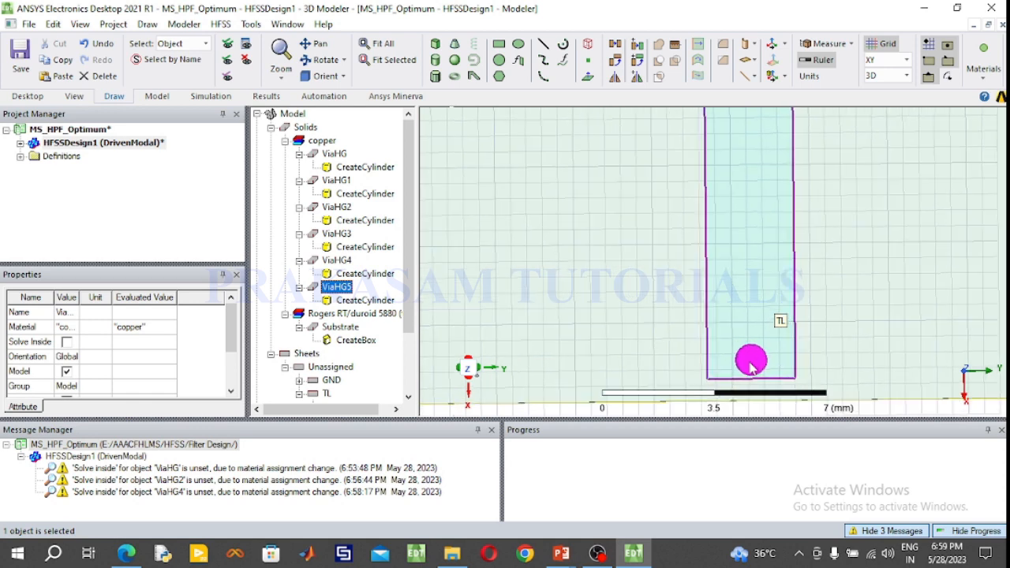
Fit the whole filter in view, clear the selection and collapse the via cylinders and copper group in the model history
left_click(378, 44)
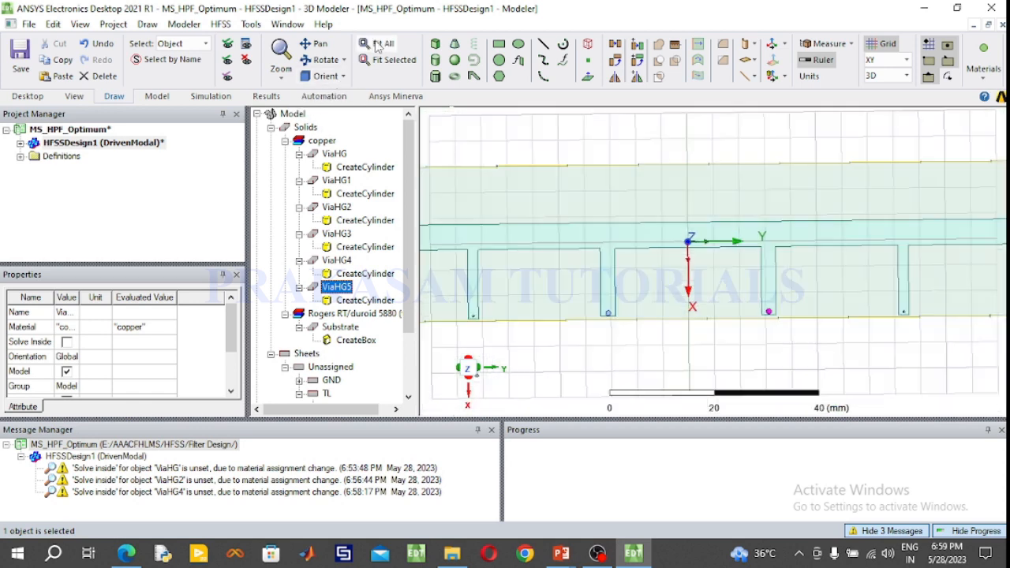
left_click(497, 171)
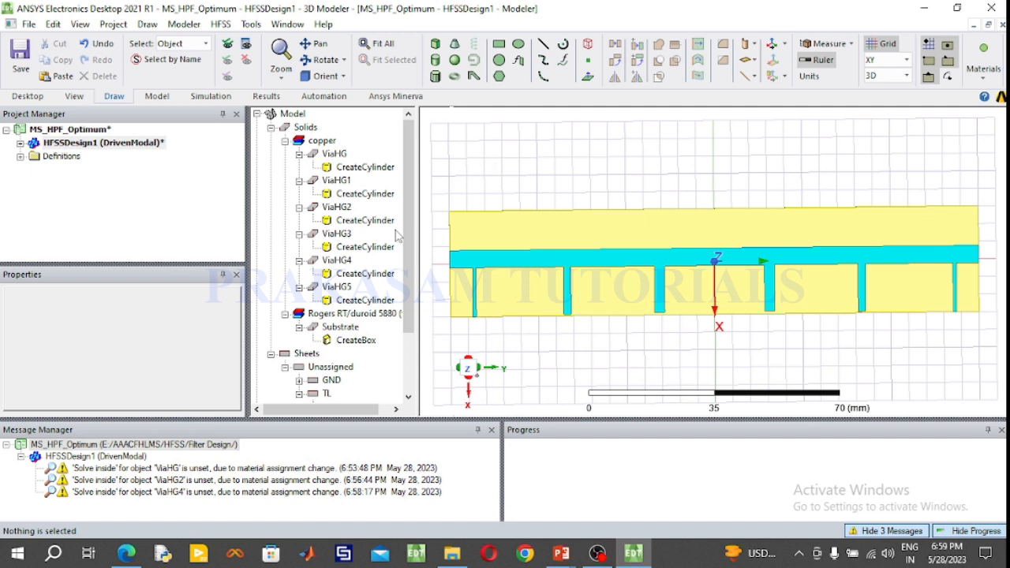
left_click(299, 155)
left_click(300, 181)
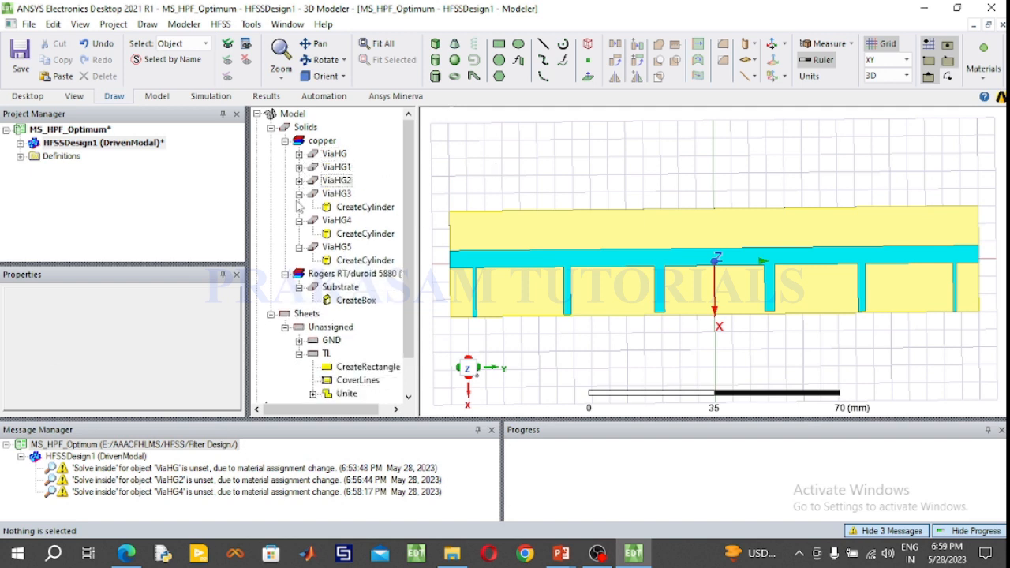
left_click(300, 193)
left_click(299, 207)
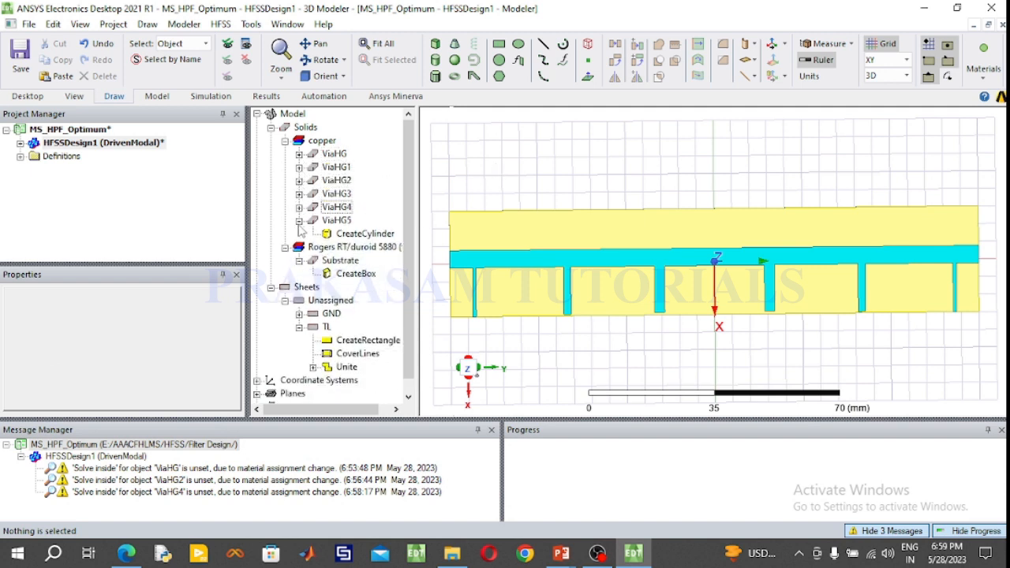
left_click(299, 221)
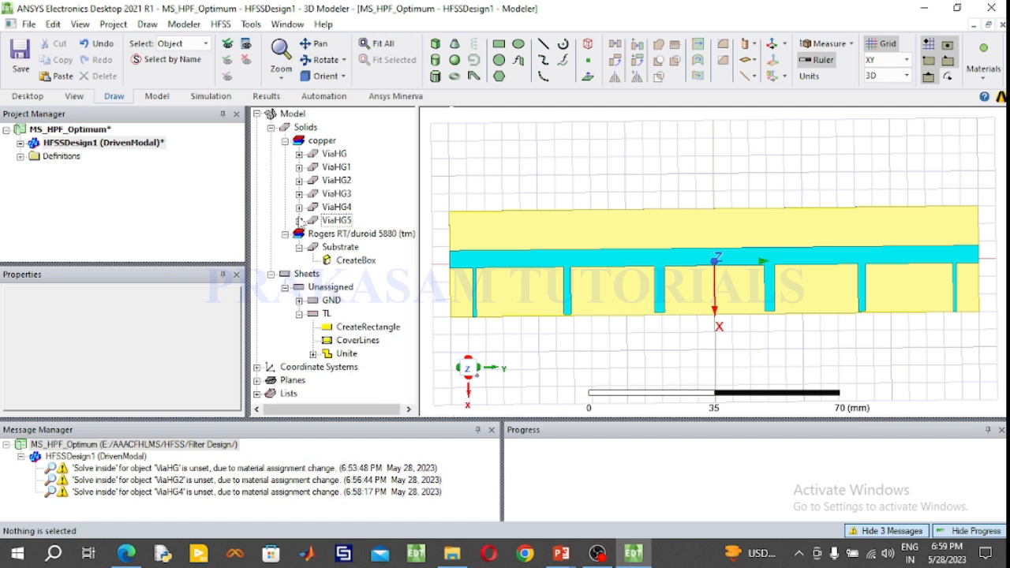
left_click(285, 140)
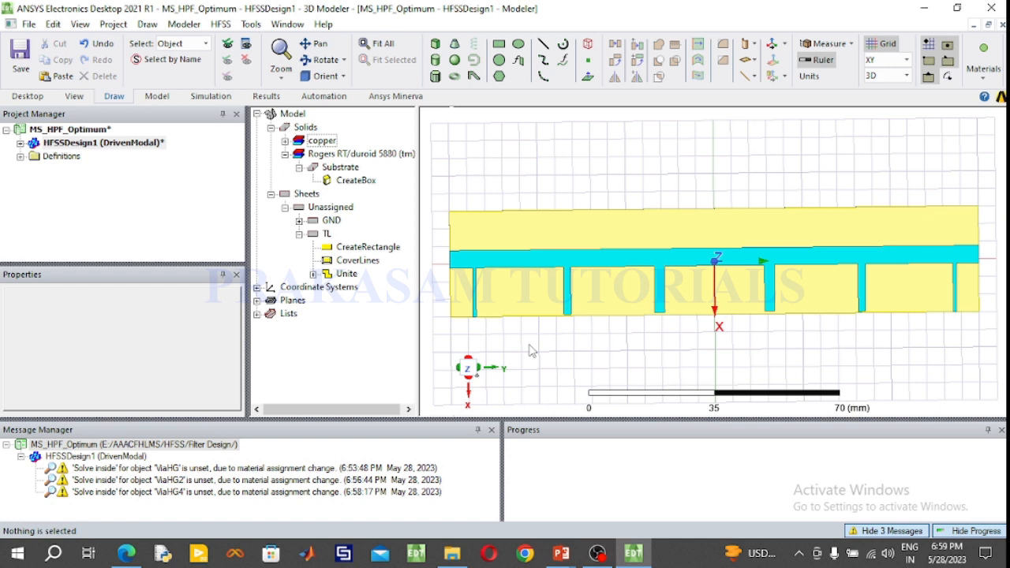
Assign a Perfect E boundary to the TL and GND sheets together
left_click(326, 234)
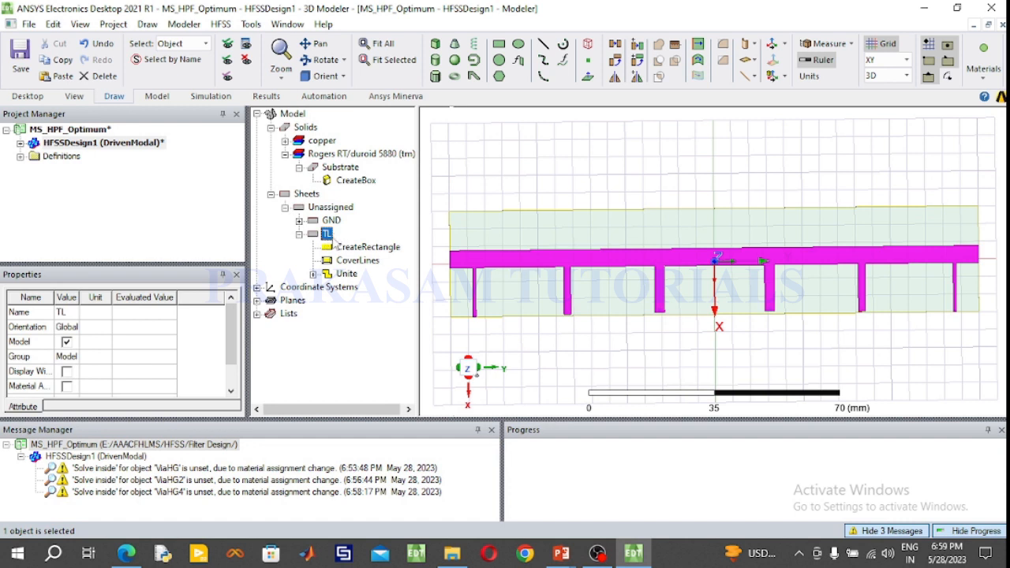
left_click(332, 225, "ctrl")
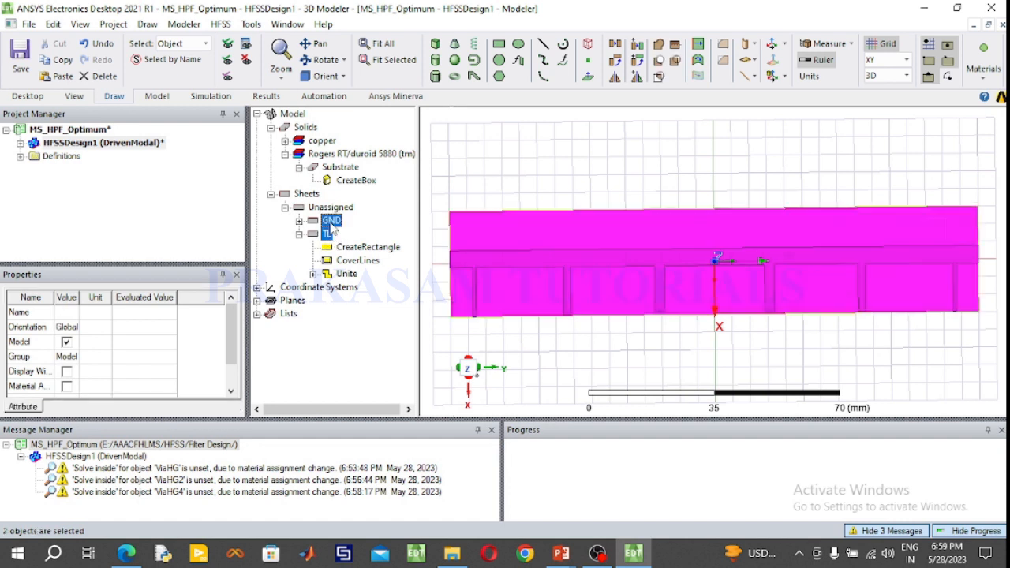
right_click(332, 227)
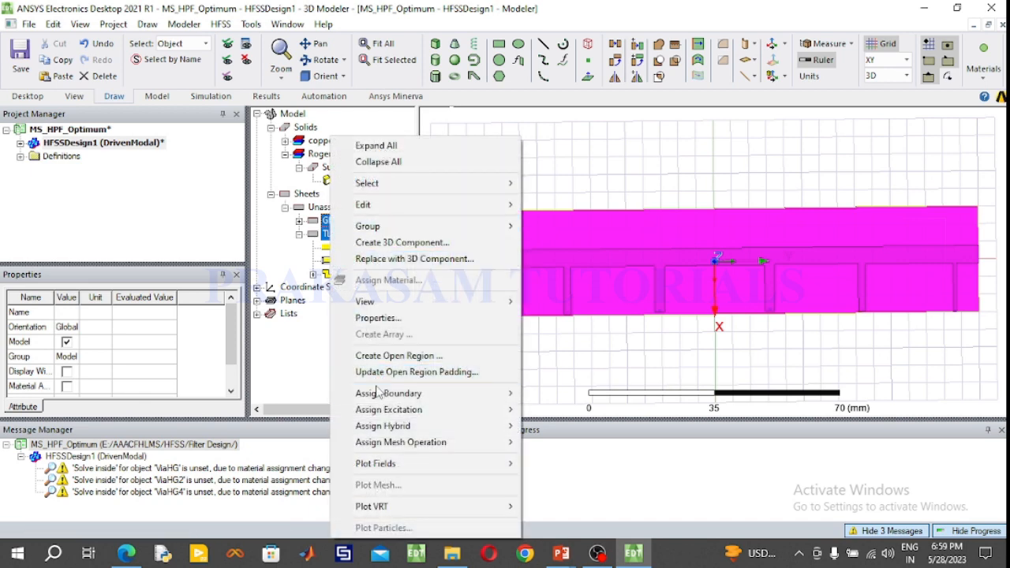
mouse_move(377, 394)
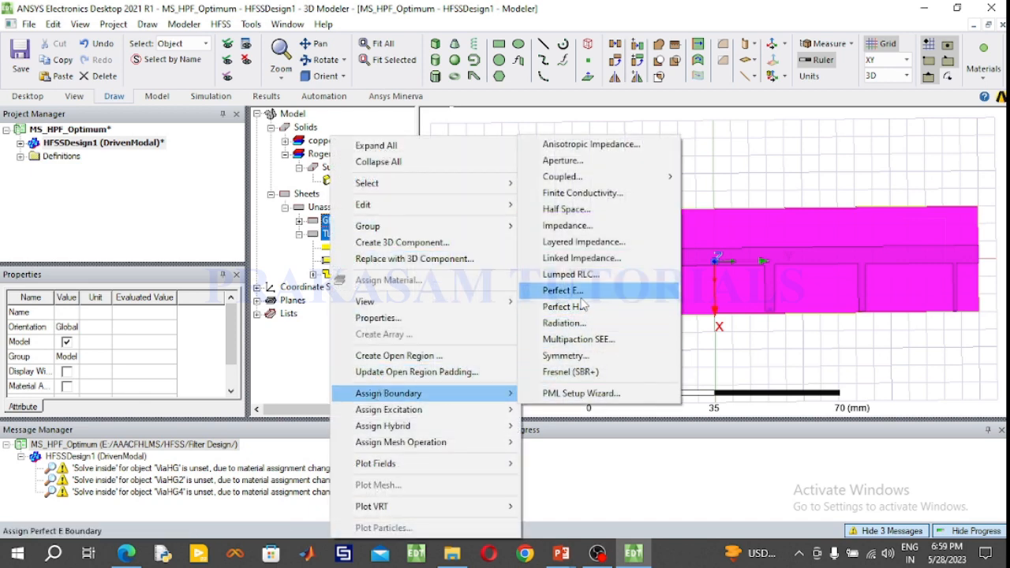
left_click(575, 291)
left_click(553, 378)
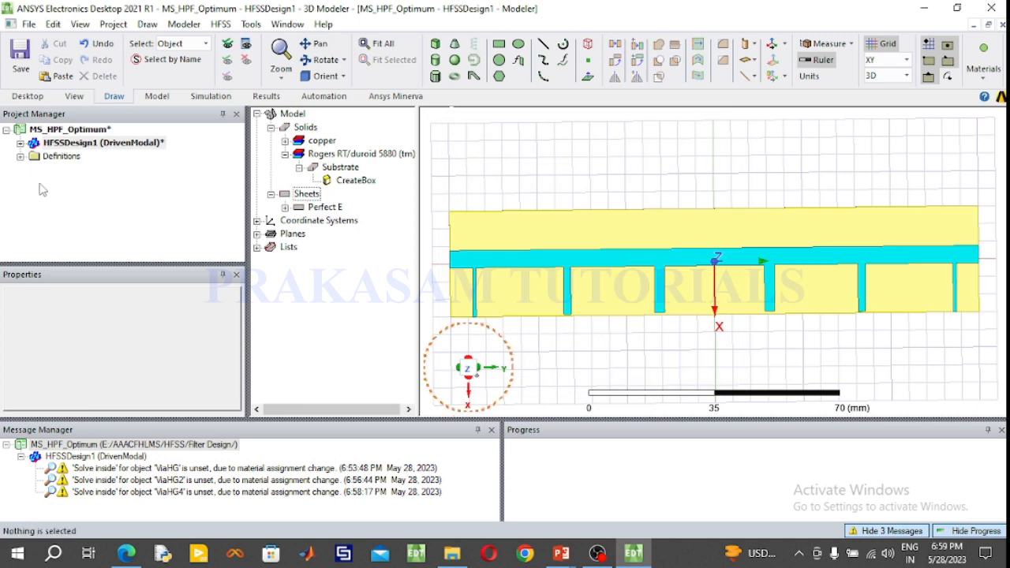
Examine which surfaces the PerfE1 boundary covers in the design's boundary list
left_click(19, 145)
left_click(35, 182)
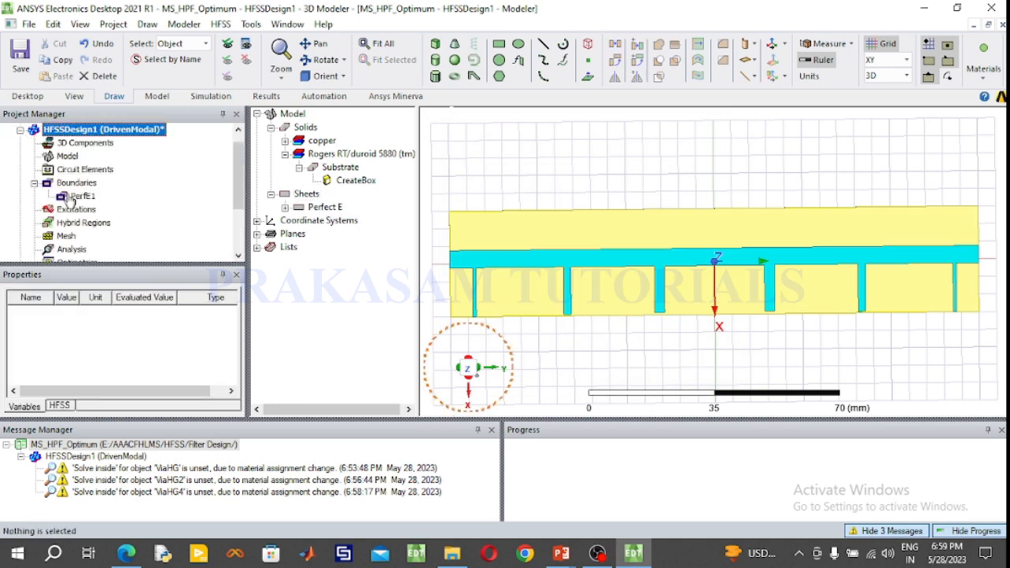
left_click(75, 196)
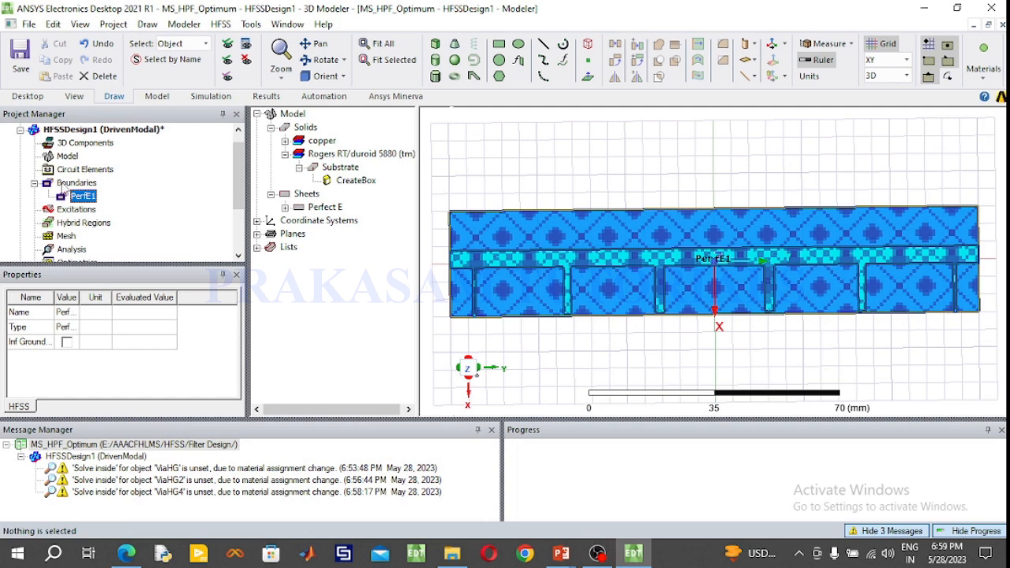
left_click(34, 183)
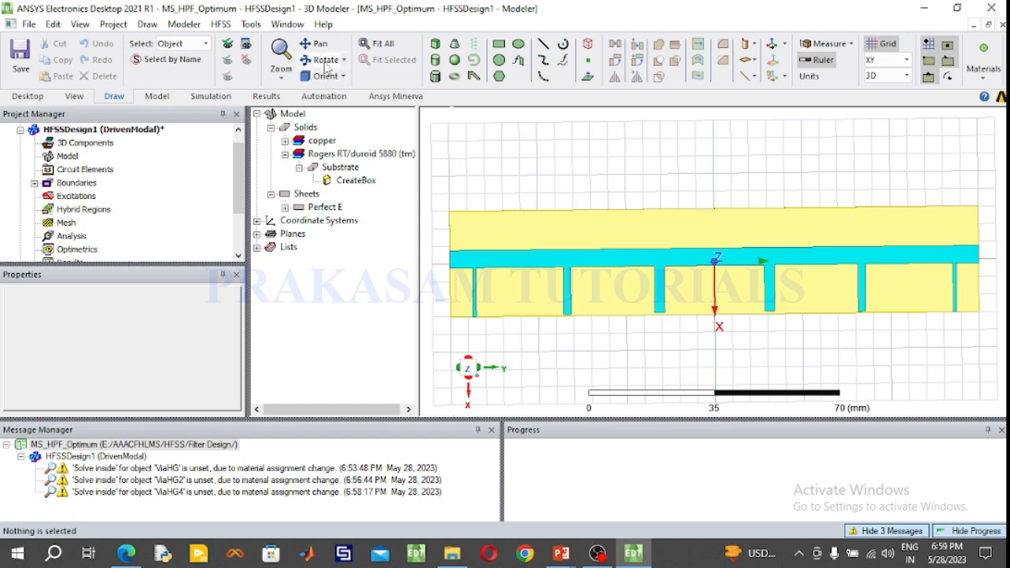
Draw a port rectangle about 4.8 by 1.5 mm in the XZ plane, below the feed line's end at Y = -75 mm
left_click(326, 67)
left_click_drag(571, 318, 951, 255)
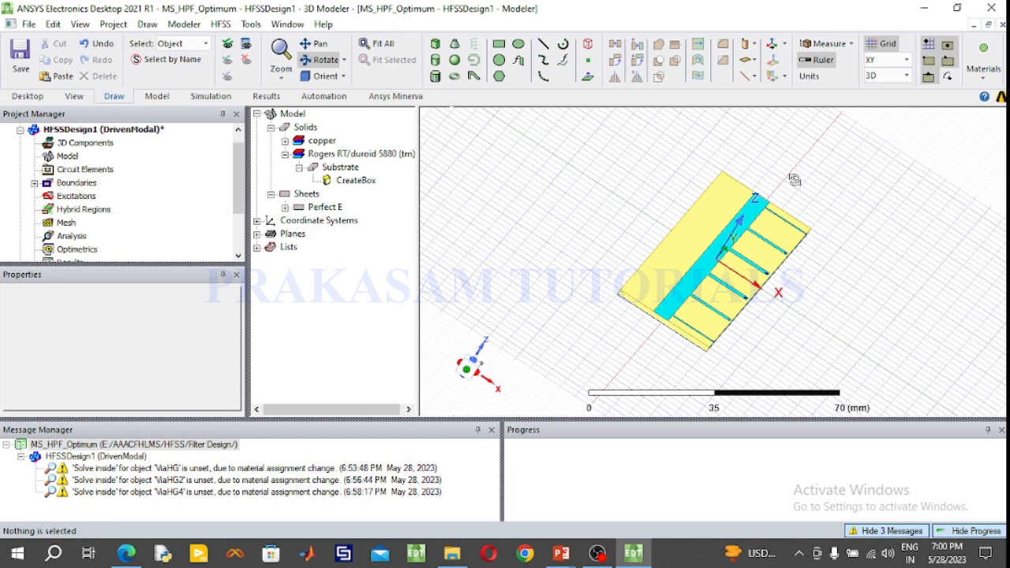
left_click(896, 67)
left_click(886, 101)
left_click_drag(699, 158, 620, 170)
left_click_drag(945, 299, 798, 304)
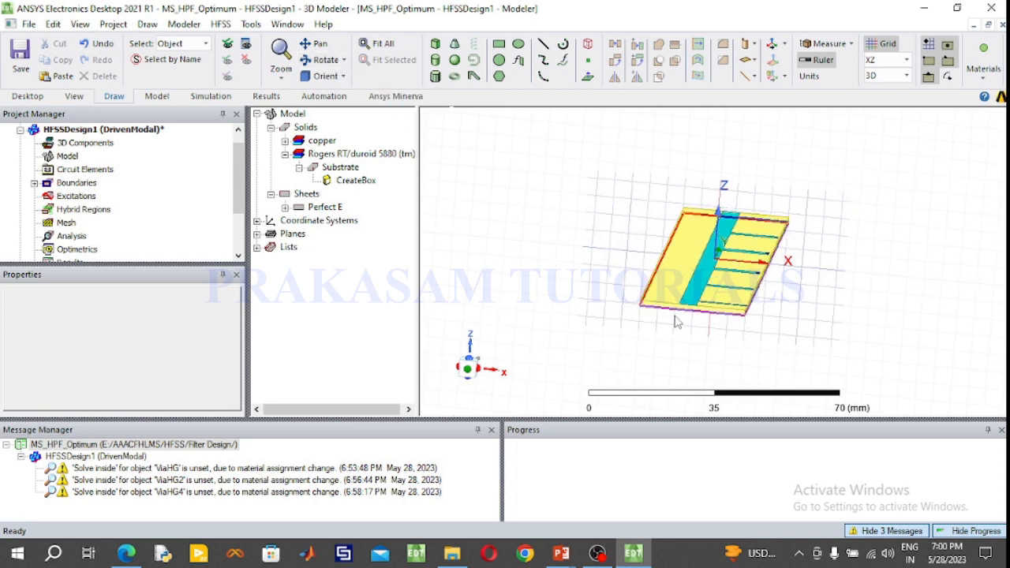
scroll(683, 316, "up", 5)
scroll(685, 313, "up", 6)
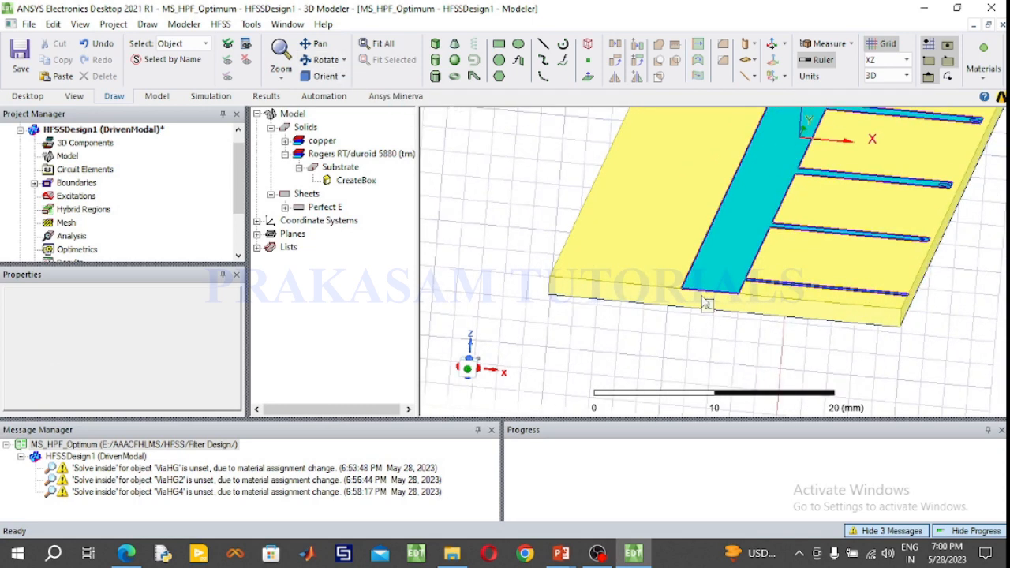
scroll(699, 295, "up", 3)
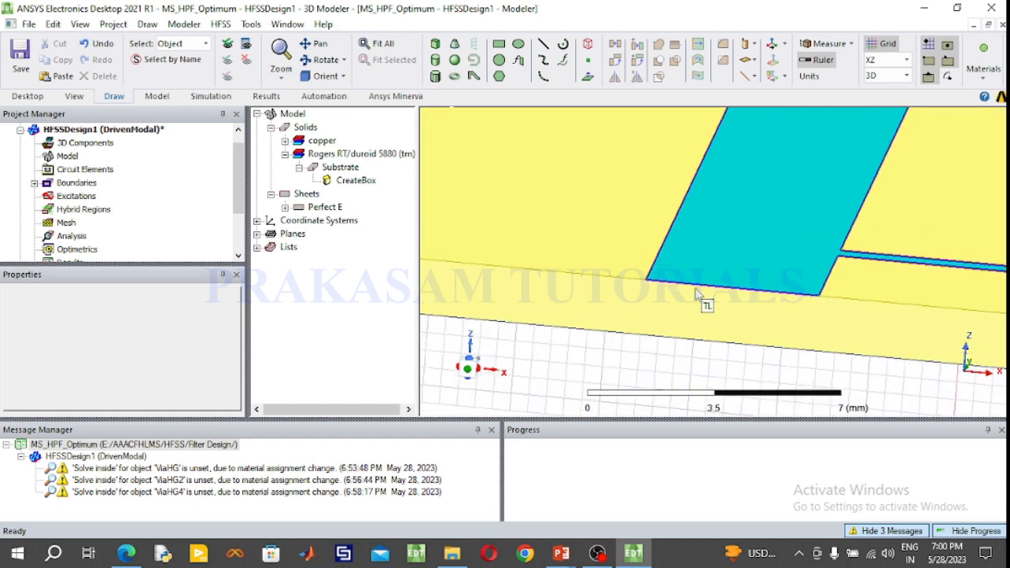
left_click(499, 43)
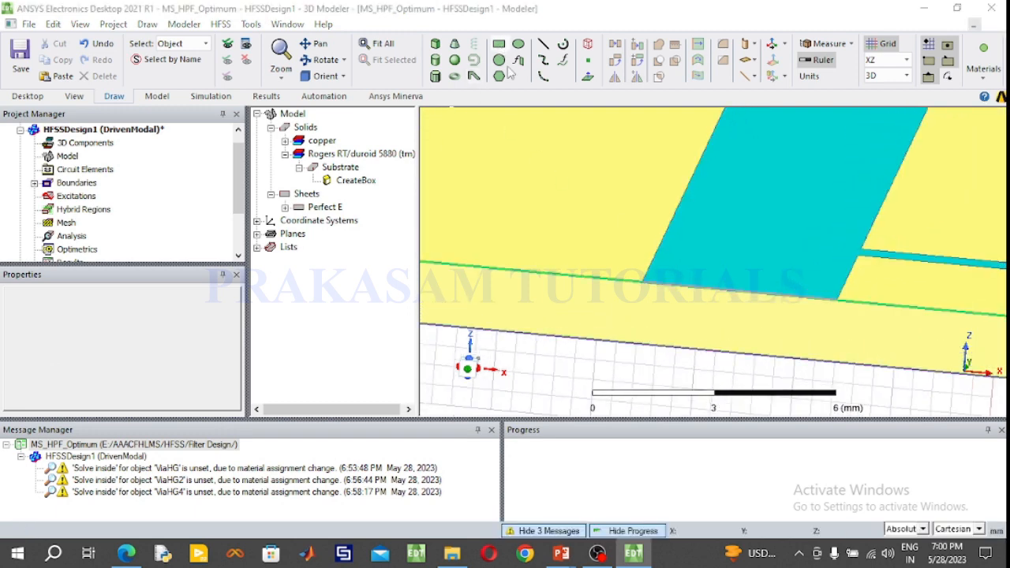
left_click(643, 284)
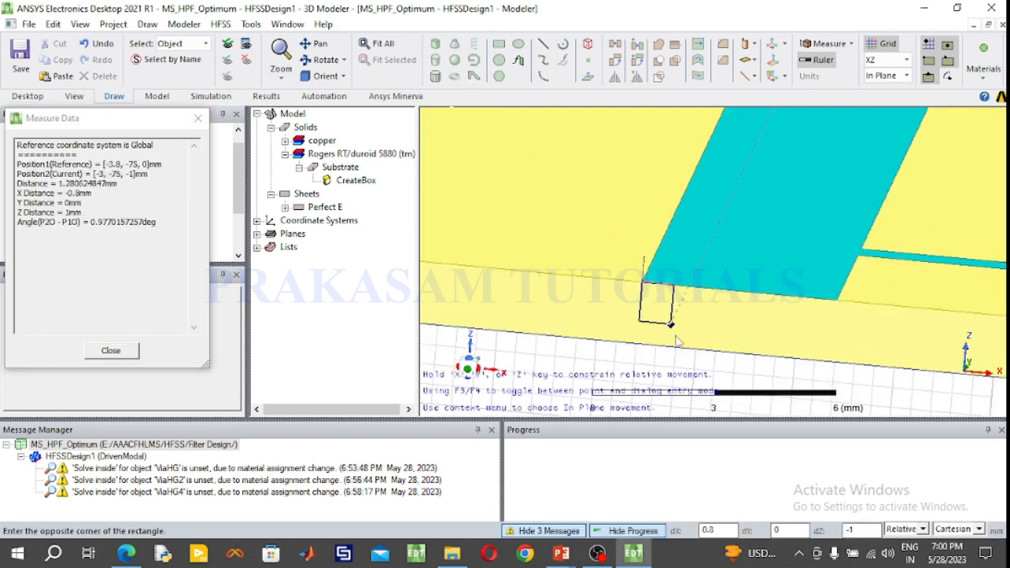
left_click(828, 360)
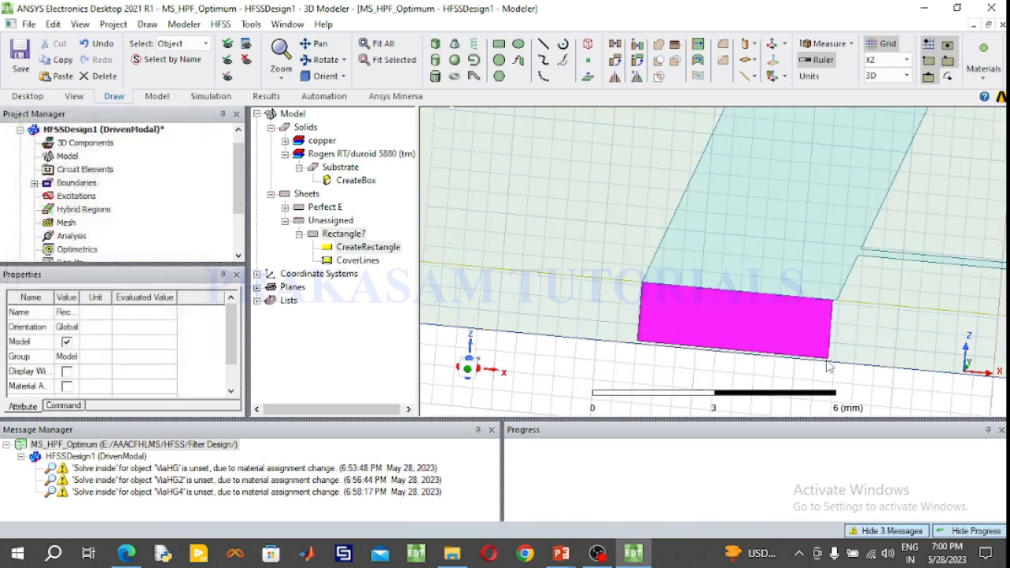
Rename the new port rectangle as P1 and set its color to light green
double_click(353, 237)
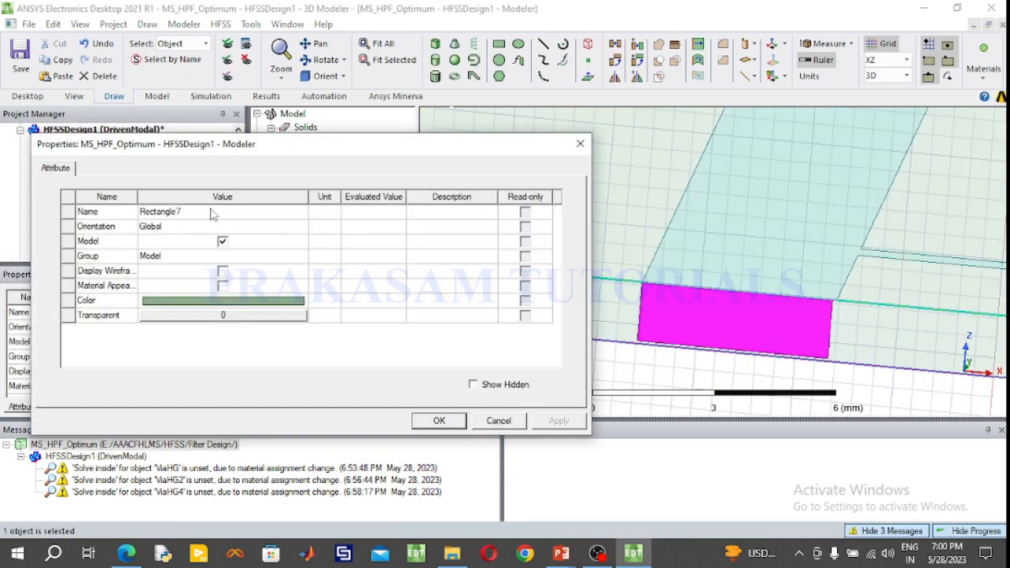
left_click(209, 210)
type("P1")
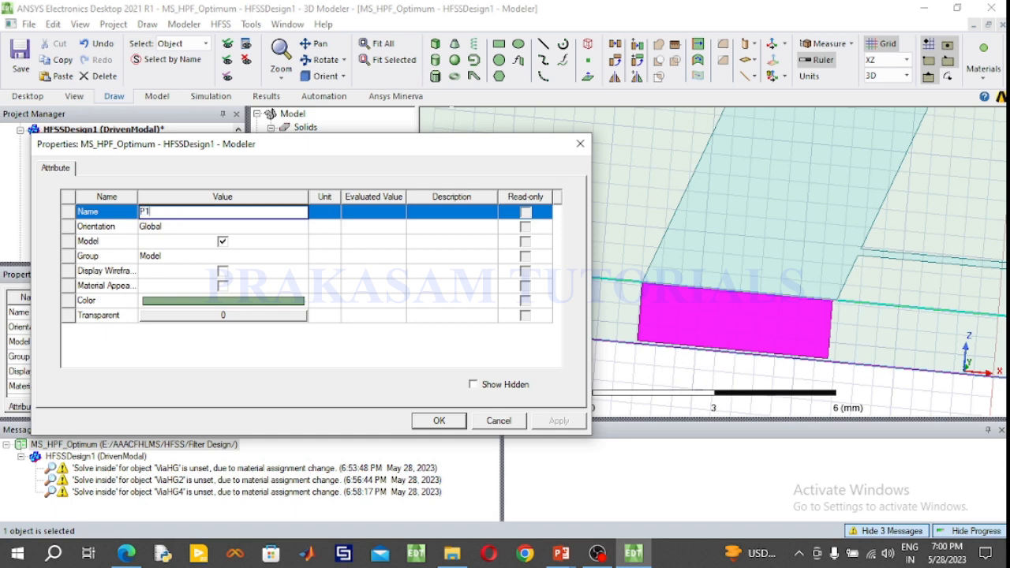
left_click(213, 304)
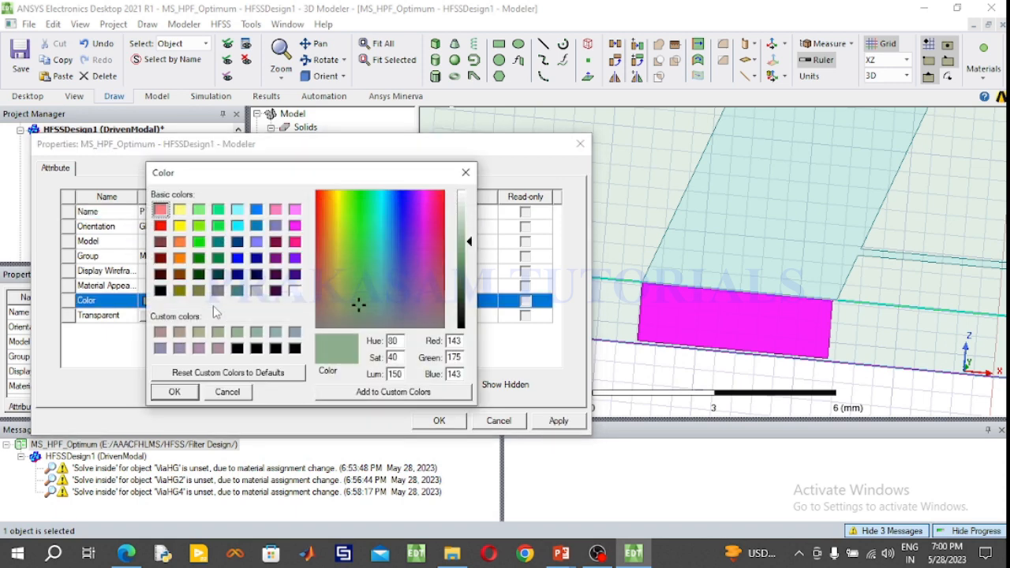
left_click(198, 210)
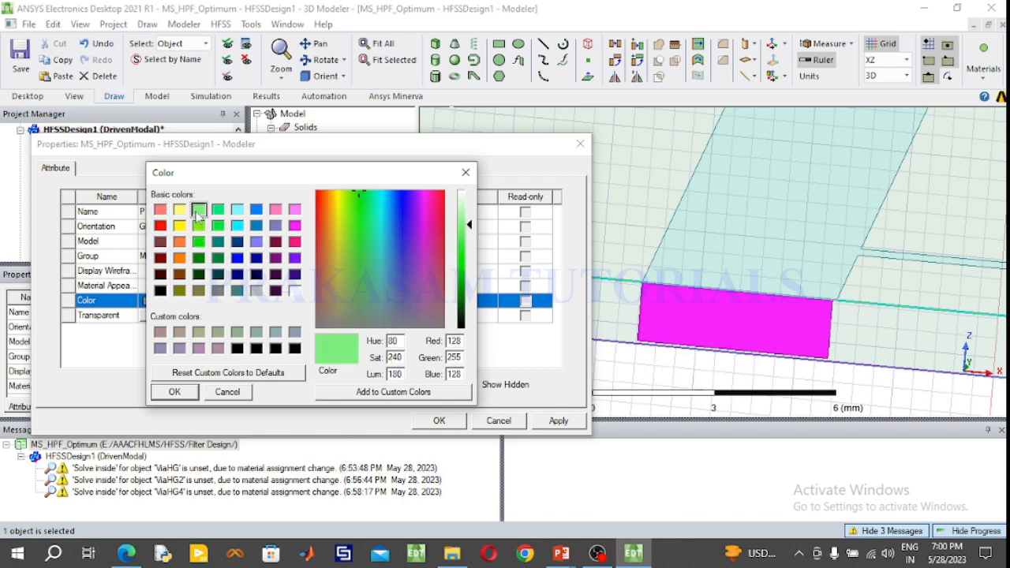
left_click(174, 391)
left_click(434, 421)
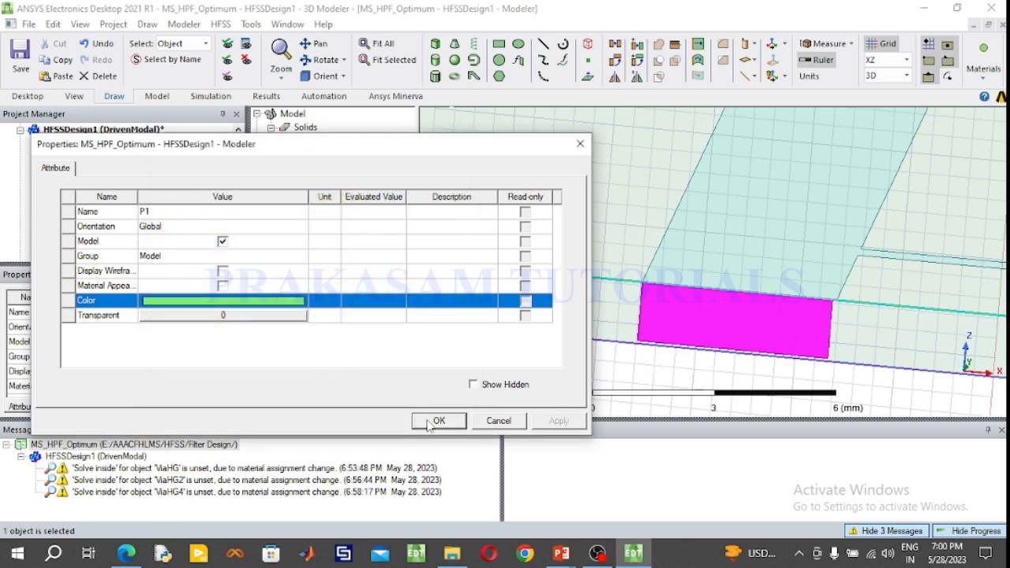
Set the P1 rectangle's X size to 4.9 mm and its Z size to -1.57 mm
left_click(365, 250)
double_click(365, 248)
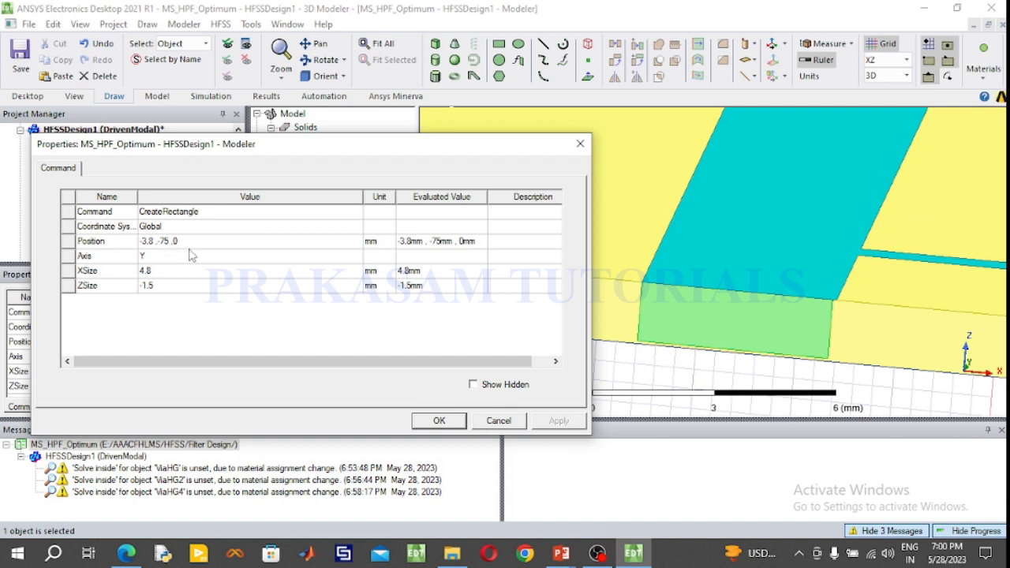
left_click(162, 271)
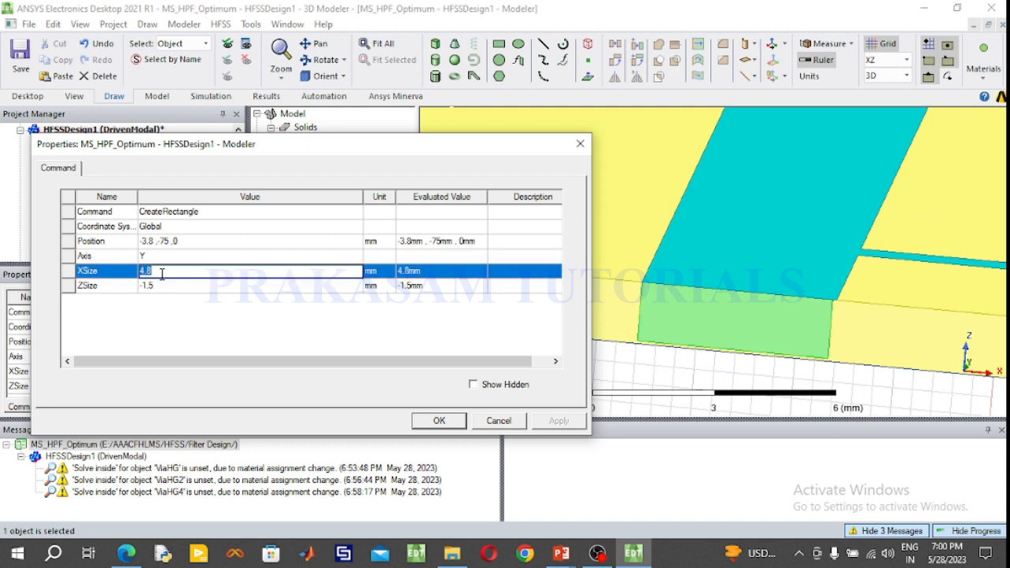
left_click(163, 274)
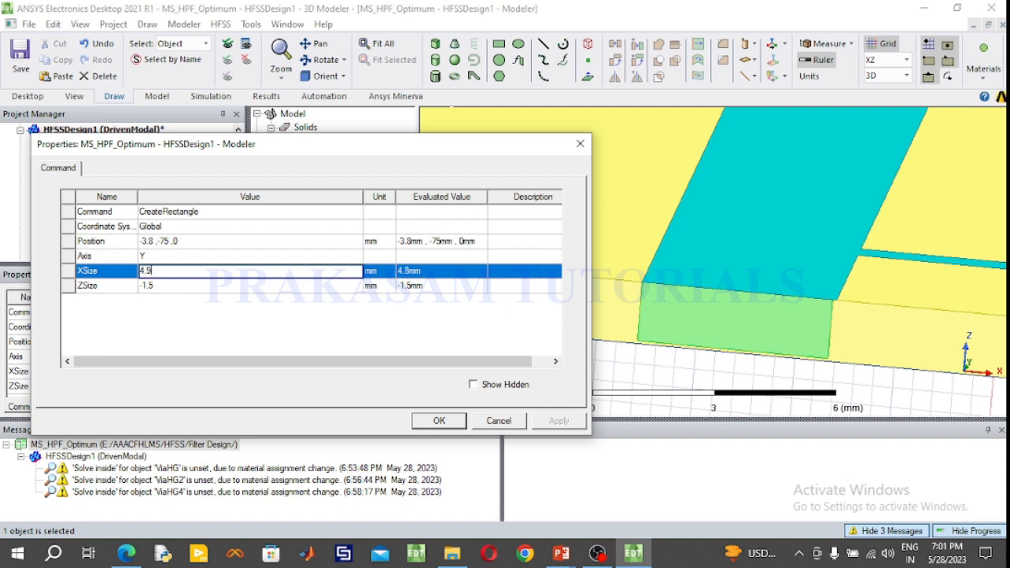
left_click(159, 286)
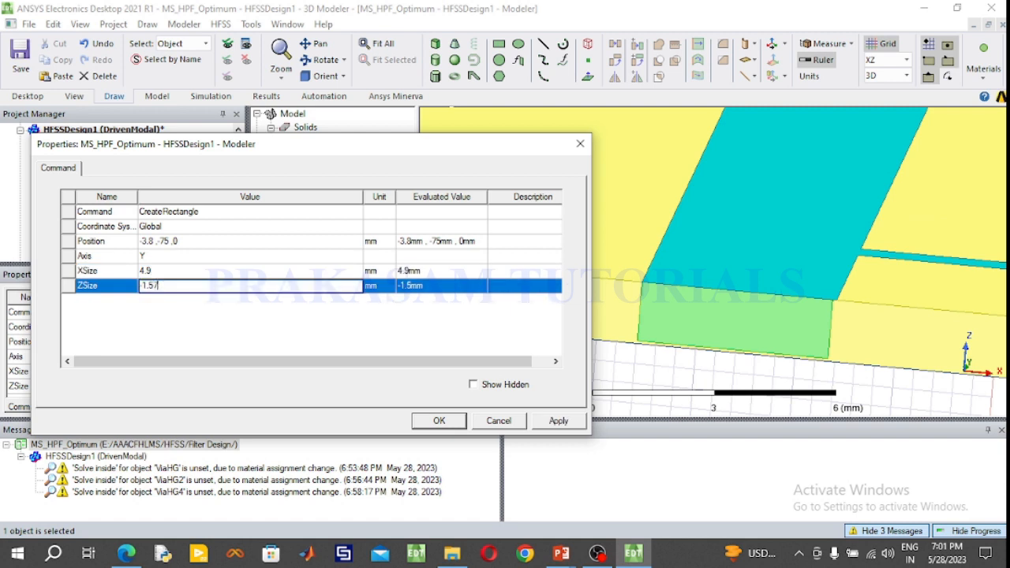
left_click(439, 421)
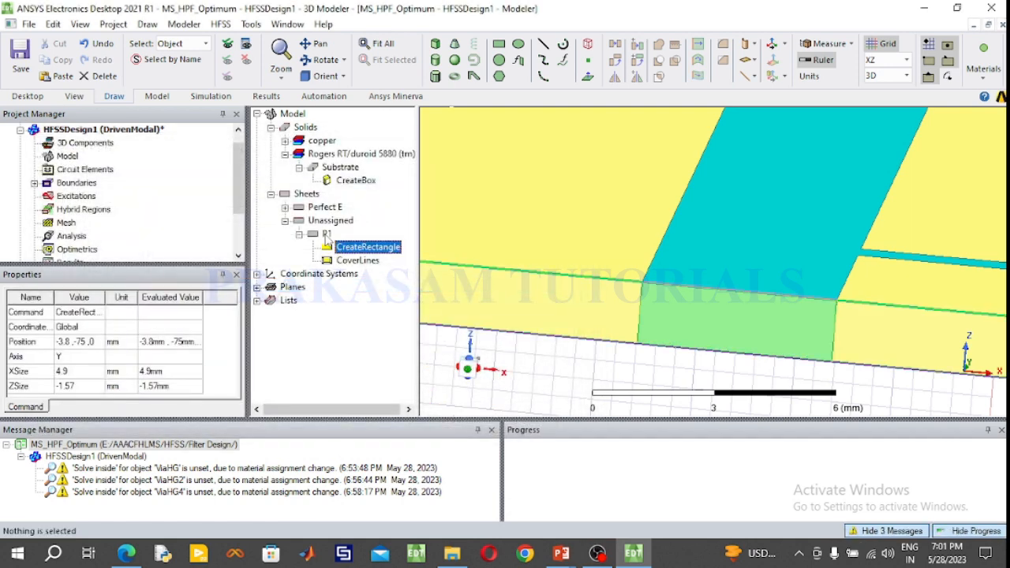
Duplicate the P1 rectangle and set the copy's position to -3.8, 75, 0 mm
left_click(327, 235)
key("ctrl+v")
double_click(361, 290)
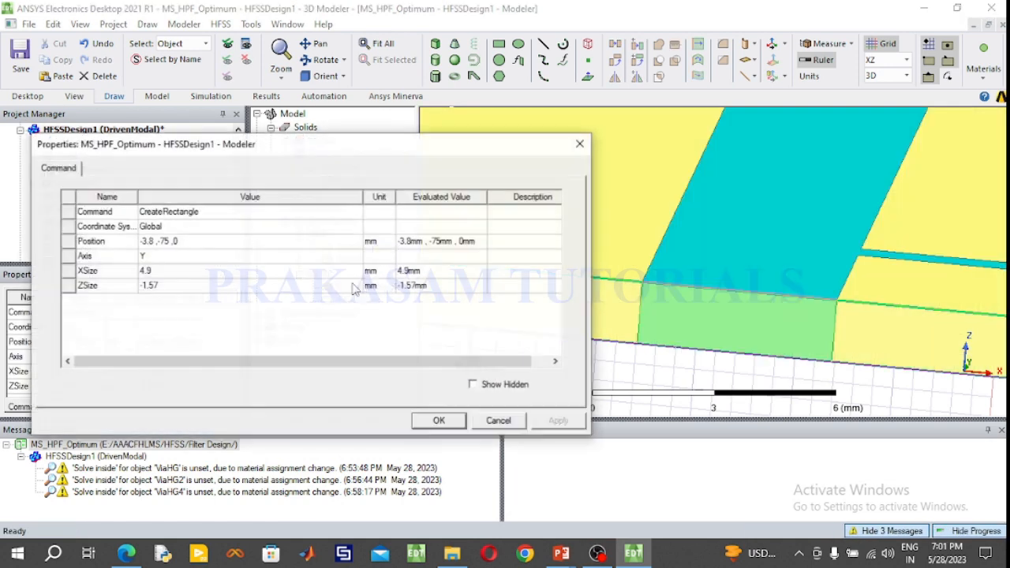
left_click(161, 242)
key("BackSpace")
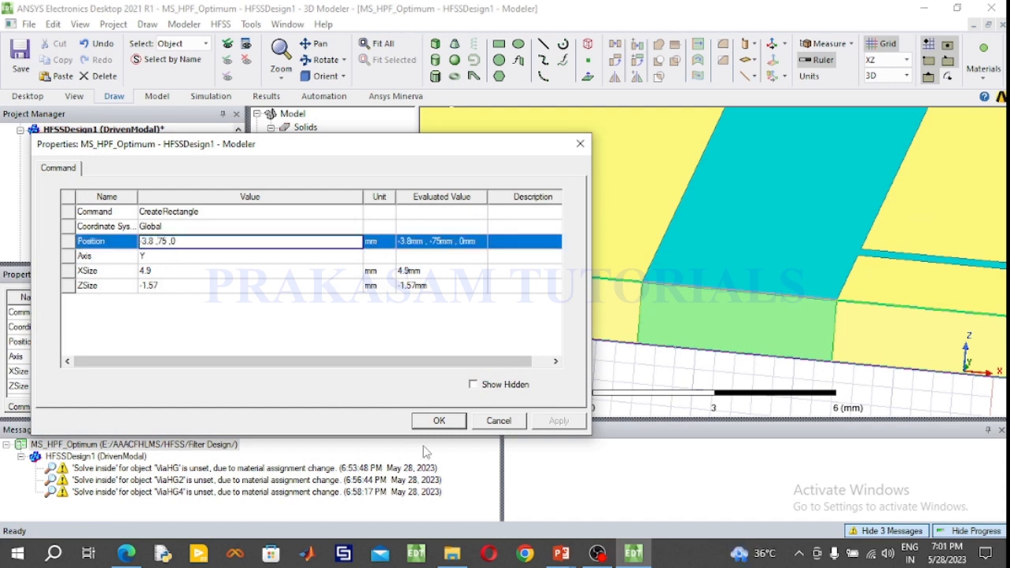
left_click(439, 421)
Assign a lumped port to the P1 sheet with an integration line from its lower edge midpoint to its upper edge, renormalized to 50 ohm
left_click(326, 235)
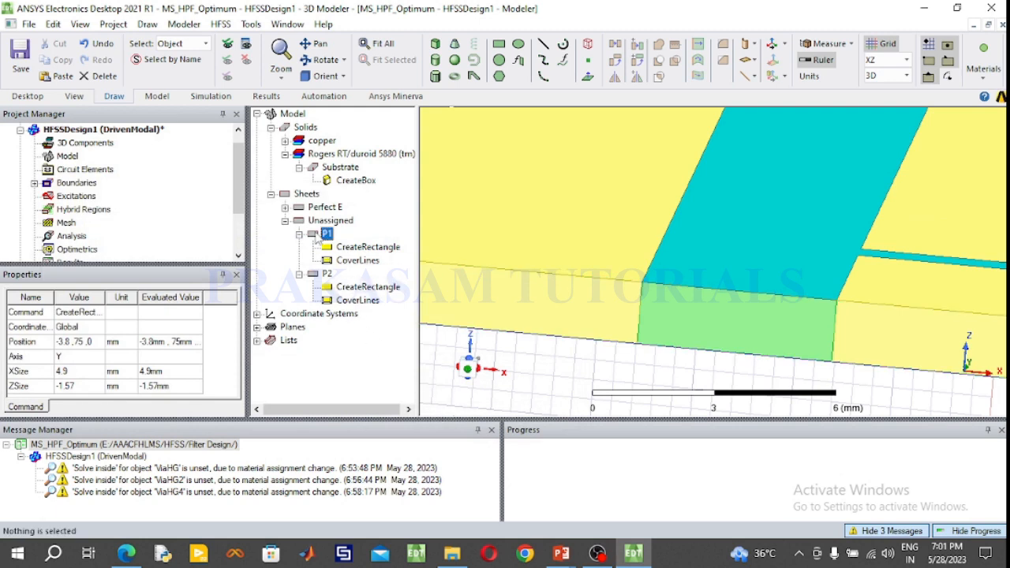
right_click(756, 320)
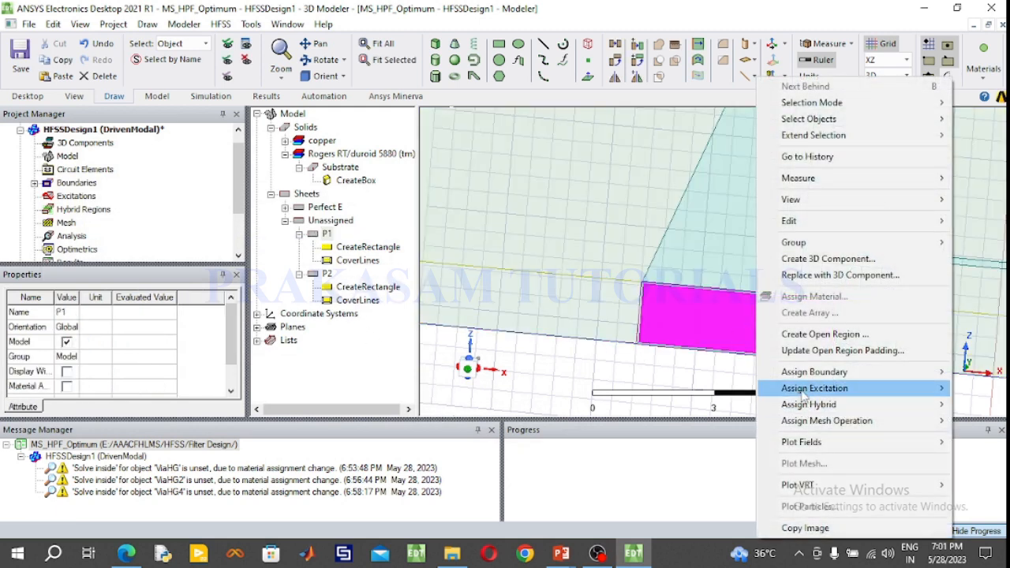
mouse_move(805, 391)
left_click(638, 244)
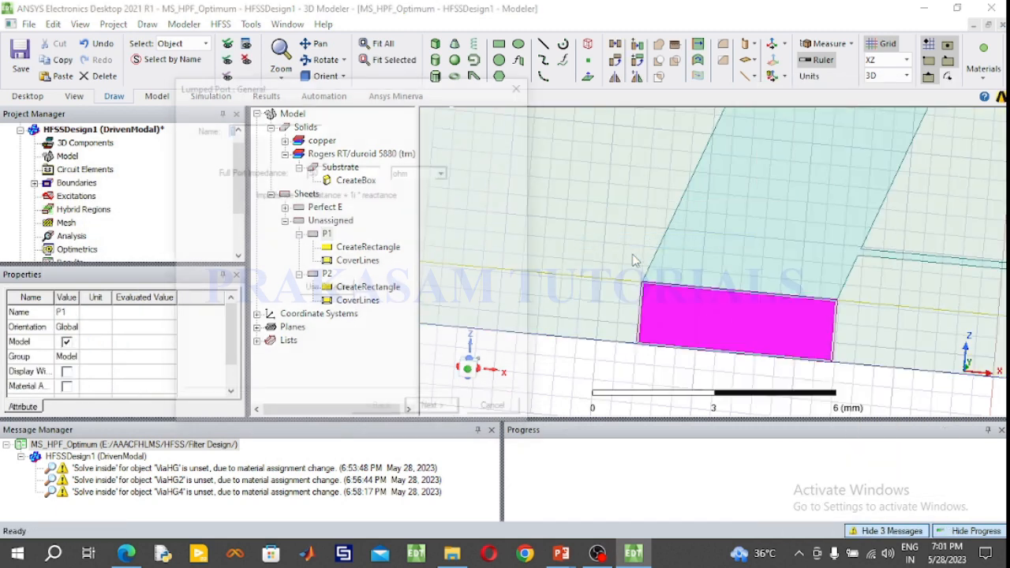
left_click(435, 412)
left_click(300, 184)
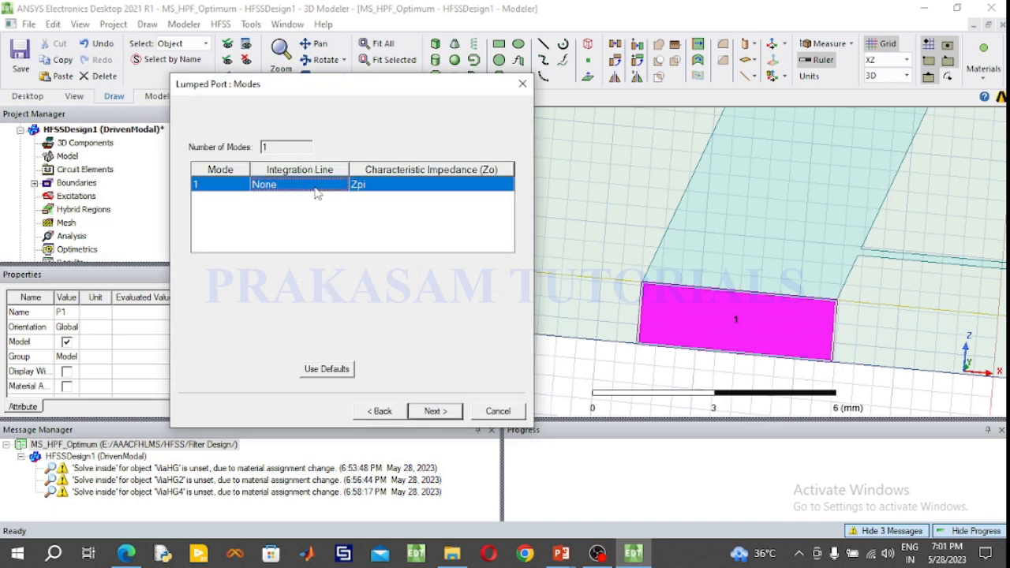
left_click(300, 184)
left_click(313, 212)
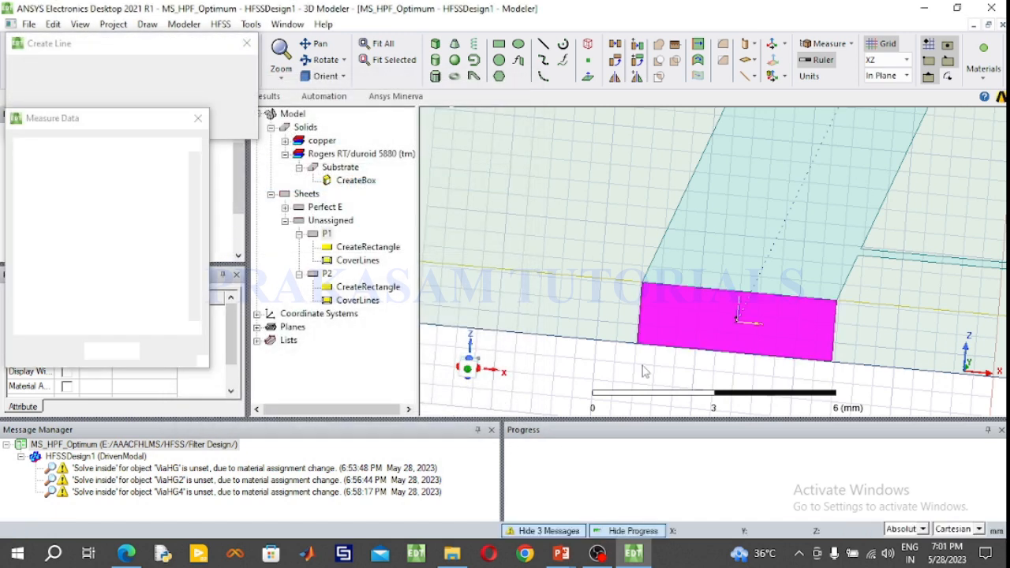
left_click(734, 353)
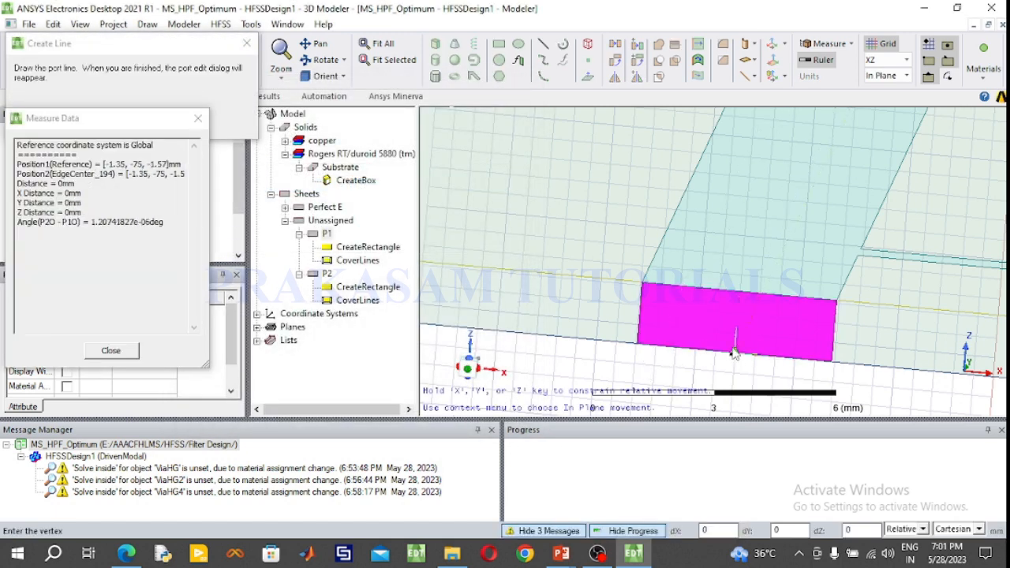
left_click(739, 294)
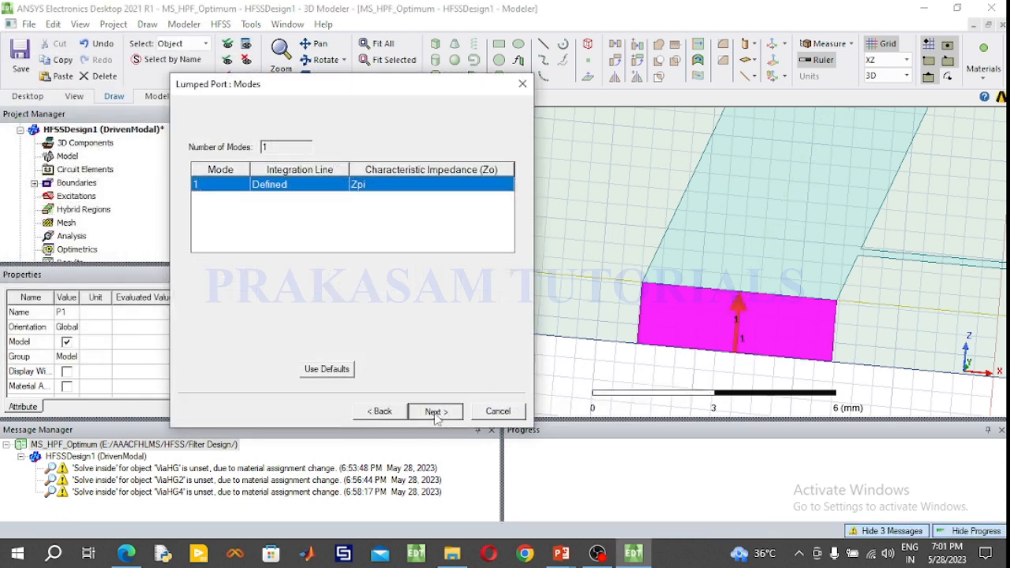
left_click(435, 412)
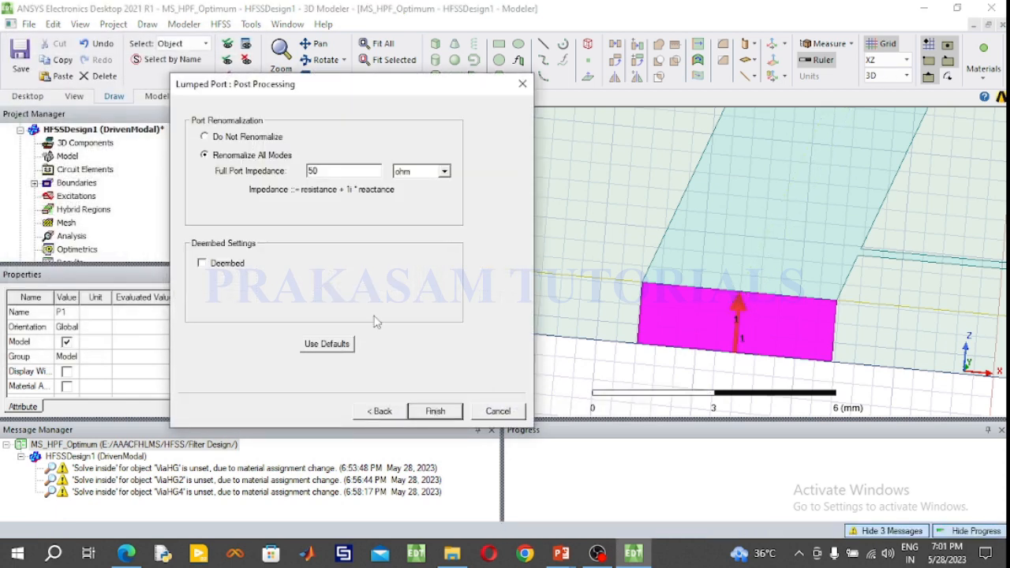
left_click(435, 412)
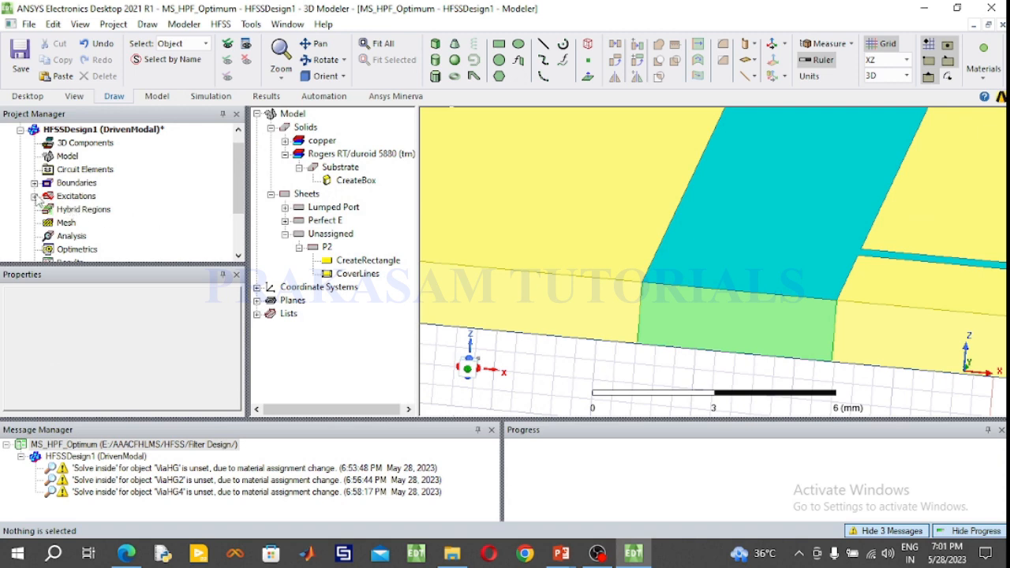
Review the port 1 excitation on the model and select the P2 sheet at the feed line's opposite end
left_click(34, 196)
left_click(71, 209)
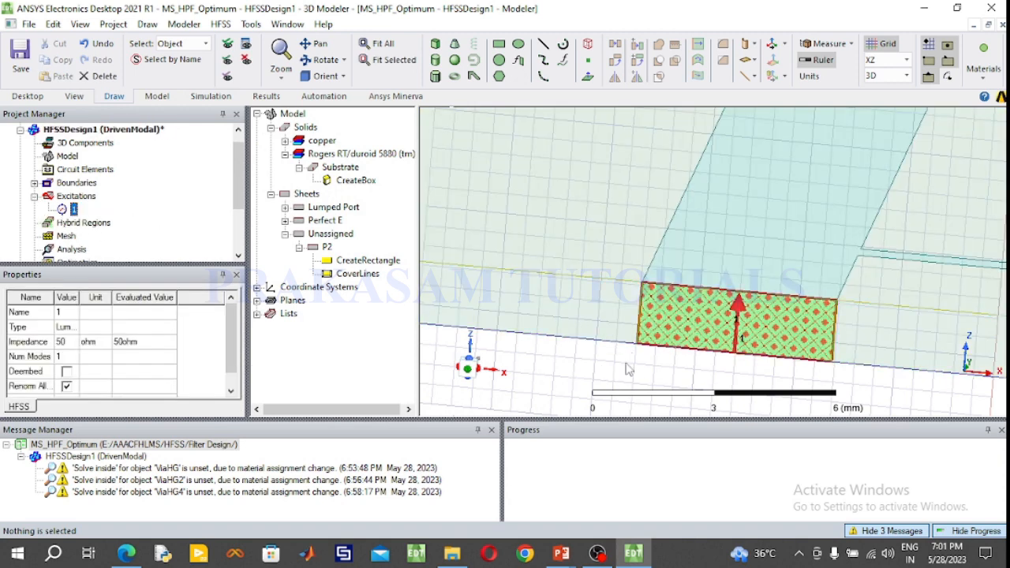
left_click(379, 43)
left_click(324, 60)
left_click_drag(770, 303, 492, 343)
left_click(325, 60)
scroll(691, 309, "up", 5)
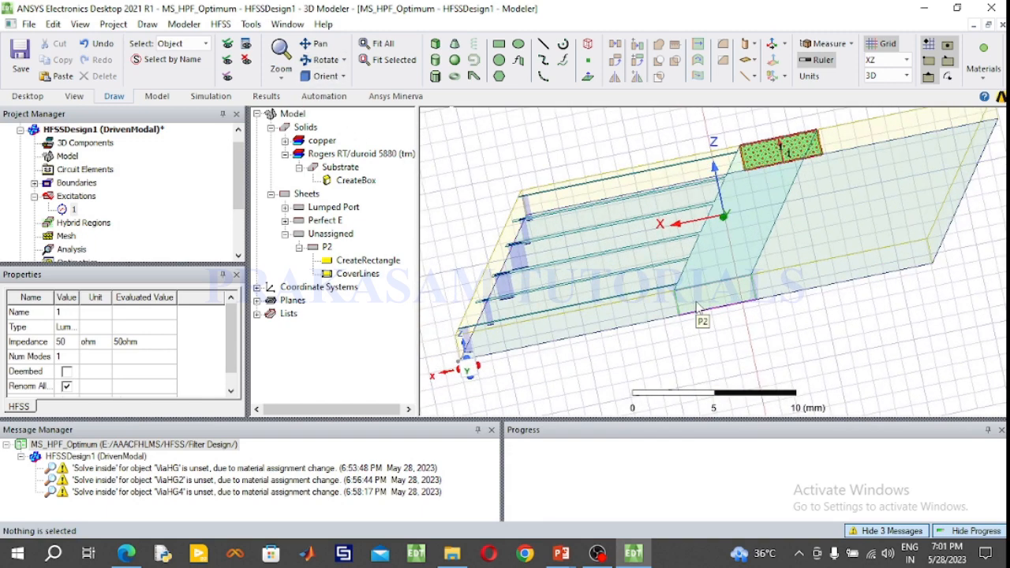
scroll(695, 303, "up", 3)
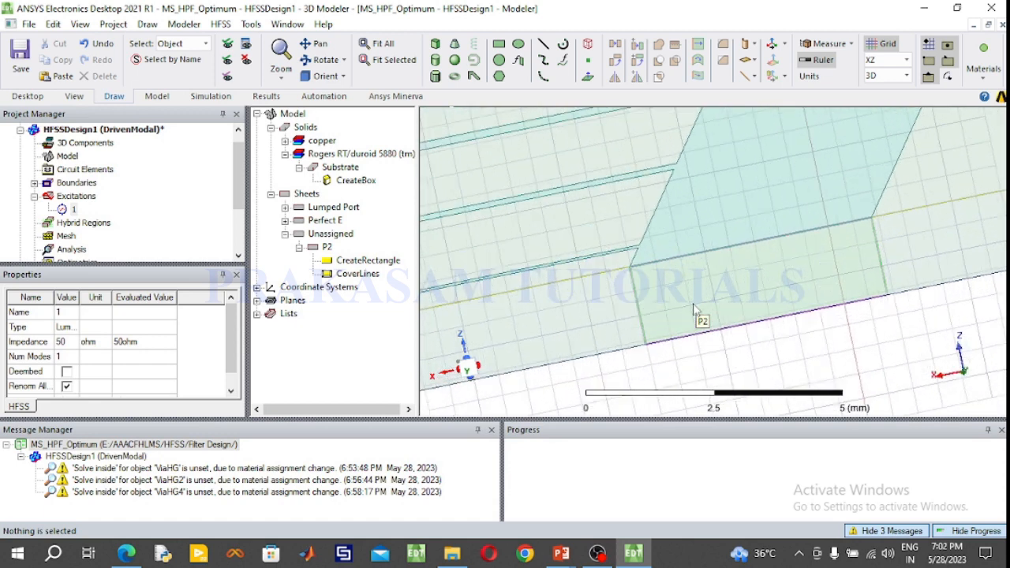
left_click(694, 306)
right_click(693, 303)
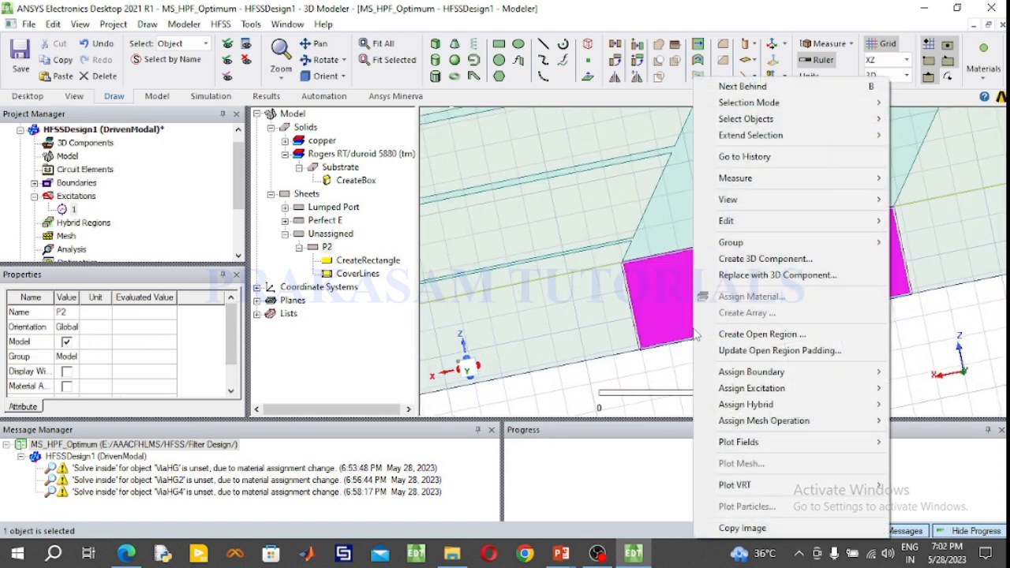
mouse_move(734, 393)
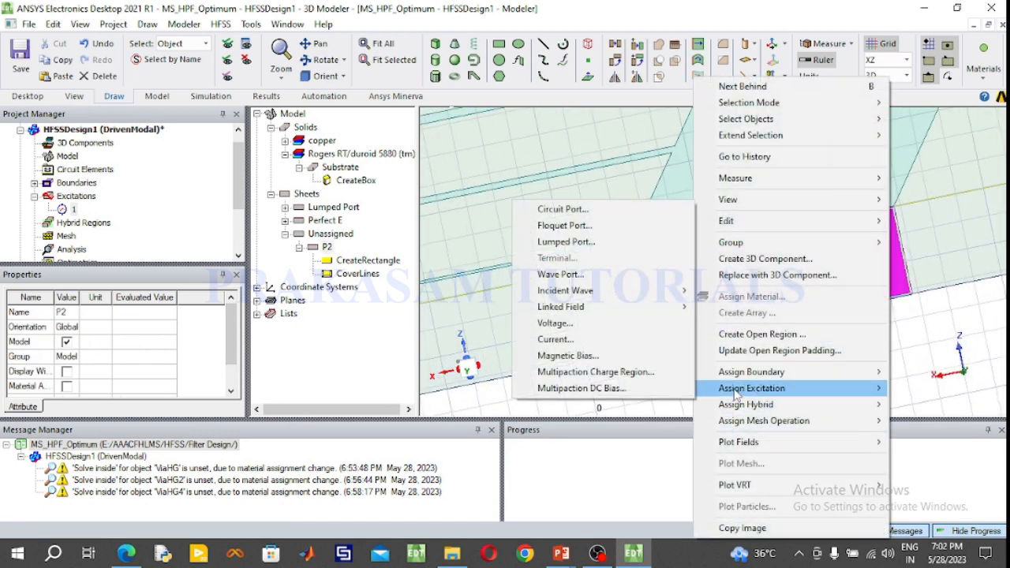
left_click(598, 246)
left_click(433, 410)
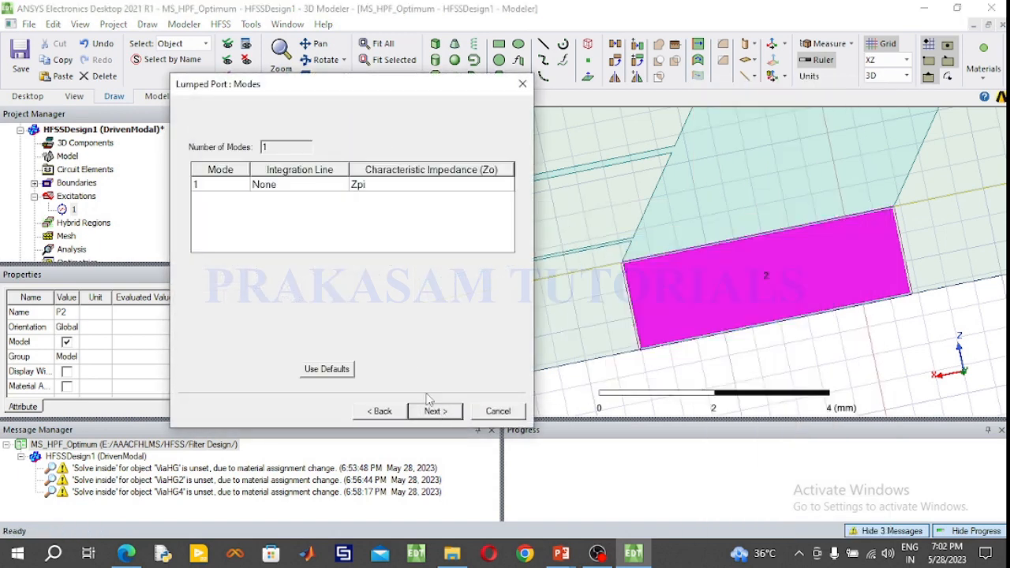
left_click(308, 192)
left_click(304, 188)
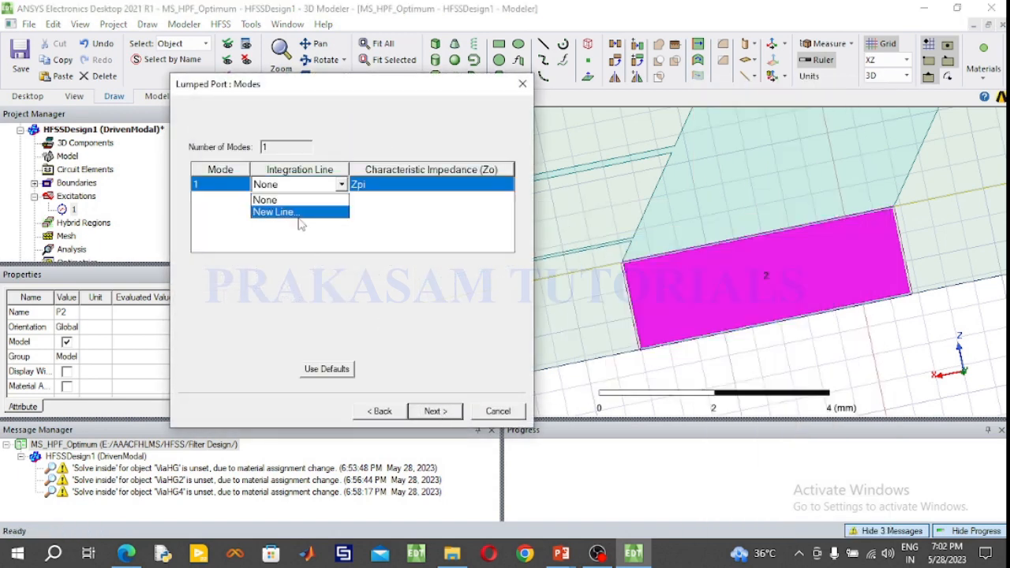
left_click(299, 212)
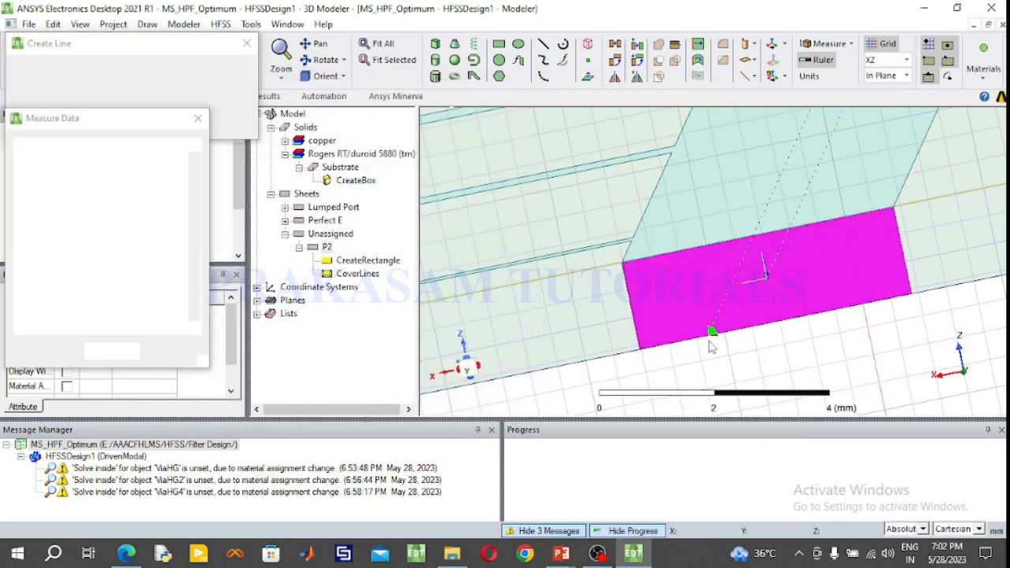
left_click(776, 314)
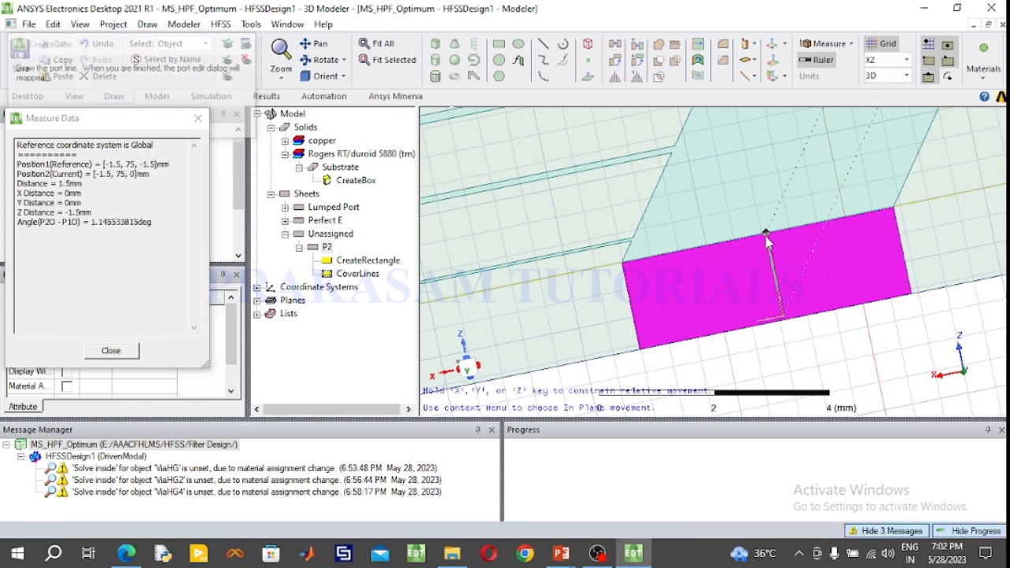
left_click(765, 236)
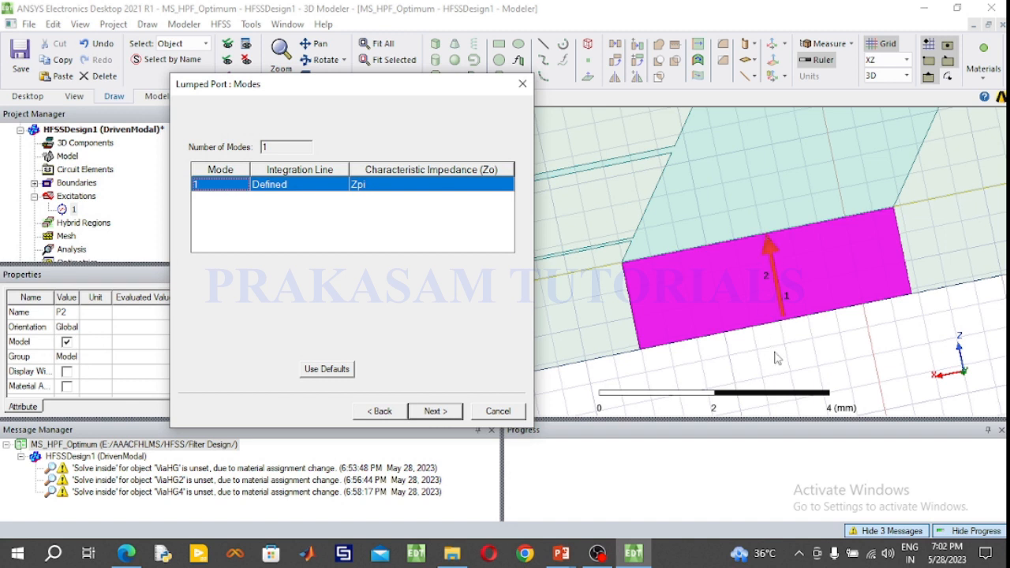
left_click(387, 413)
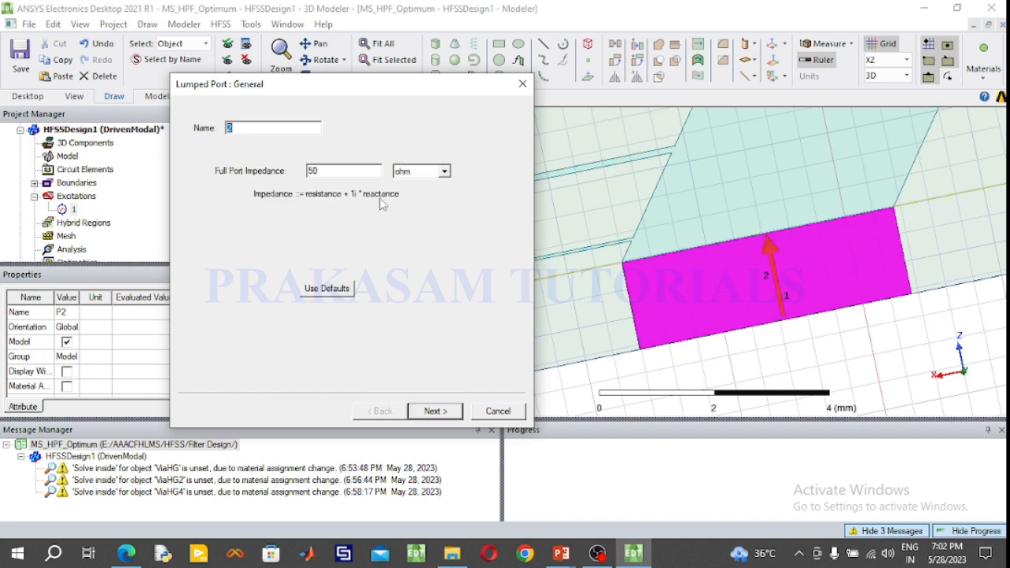
left_click(435, 412)
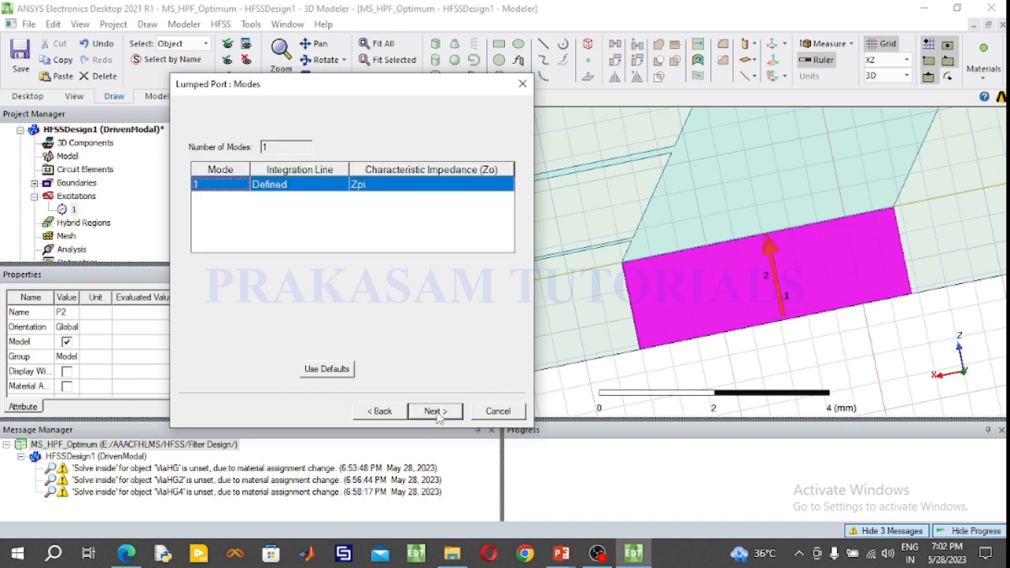
left_click(505, 412)
Assign a lumped port to the P2 sheet with an integration line from its lower edge midpoint to its upper edge midpoint, renormalized to 50 ohm
right_click(810, 270)
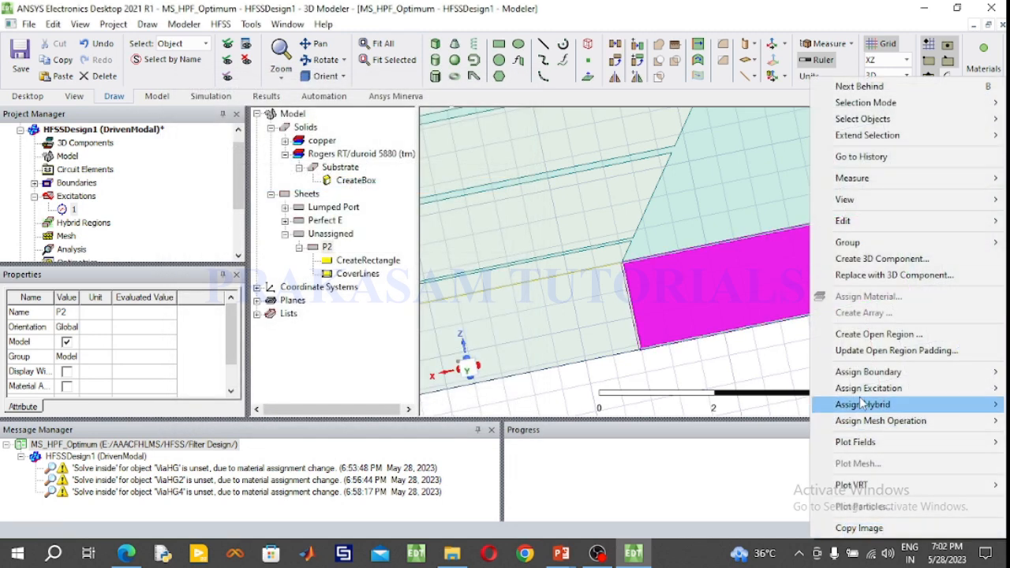
mouse_move(864, 389)
left_click(698, 249)
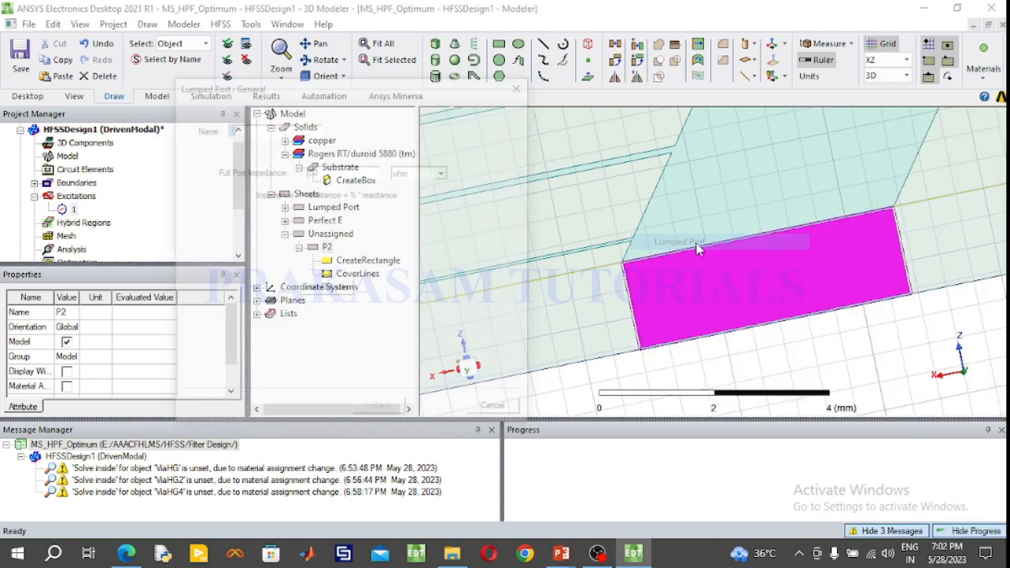
left_click(436, 411)
left_click(340, 187)
left_click(319, 210)
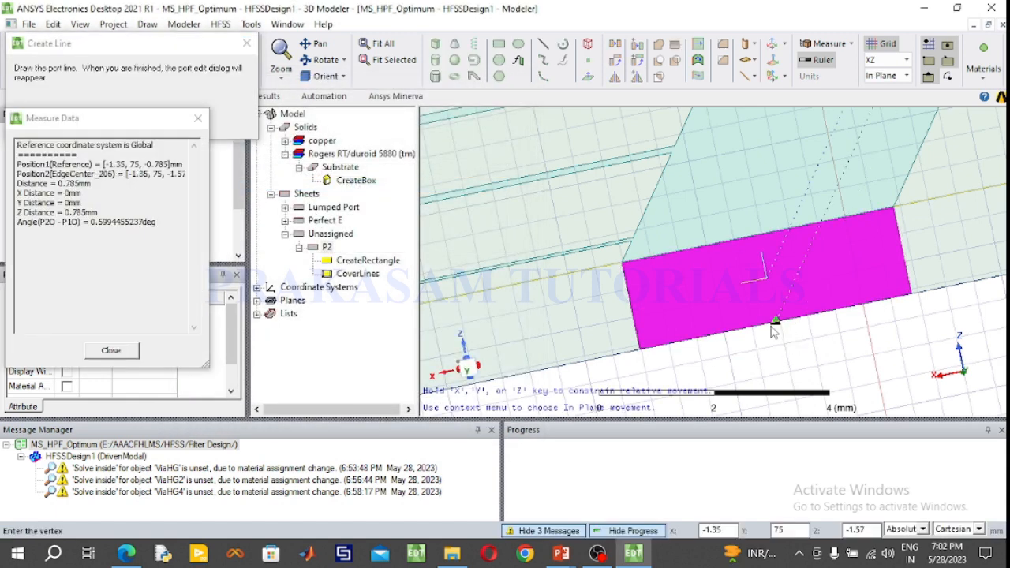
left_click(776, 322)
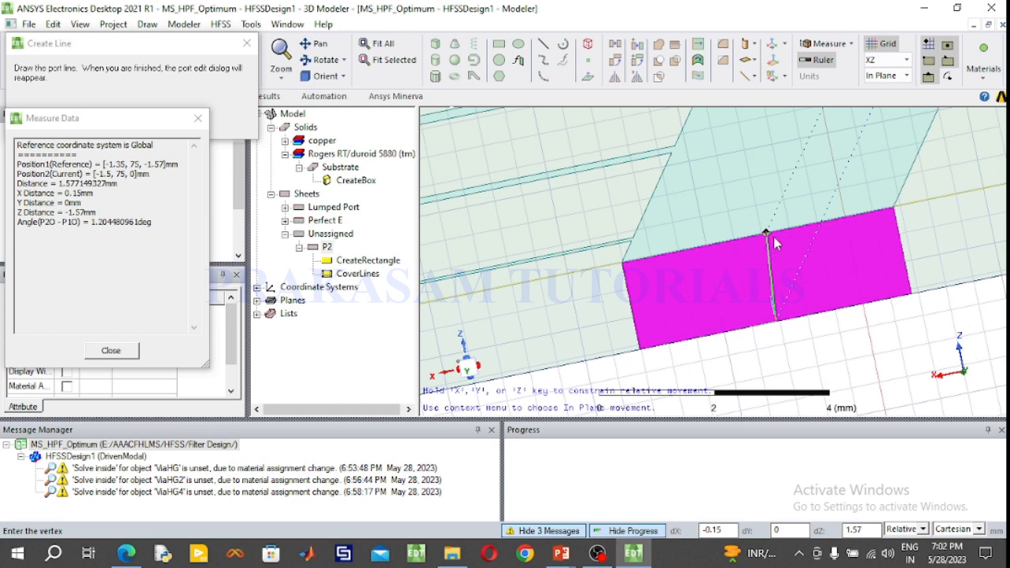
left_click(760, 235)
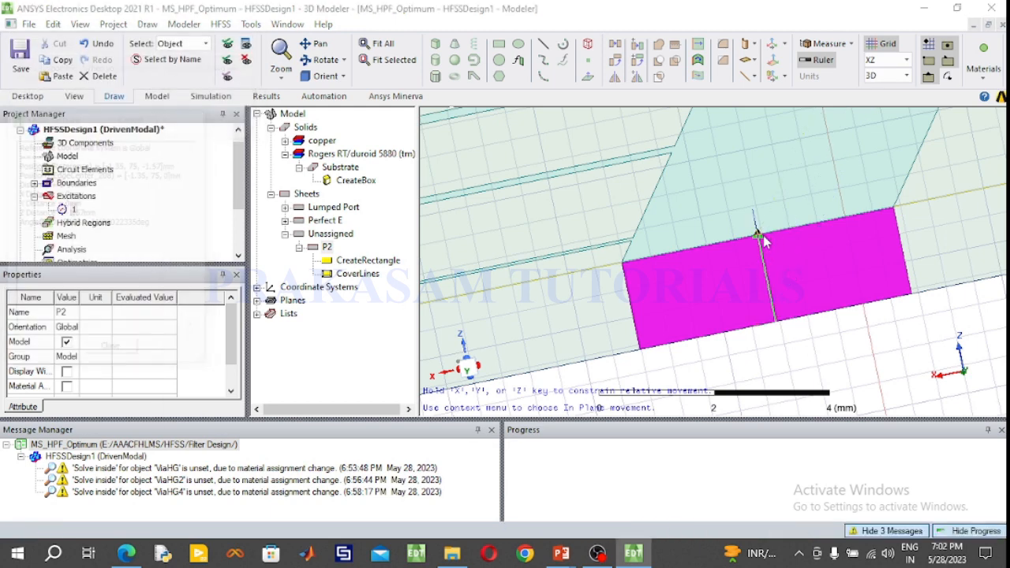
left_click(434, 411)
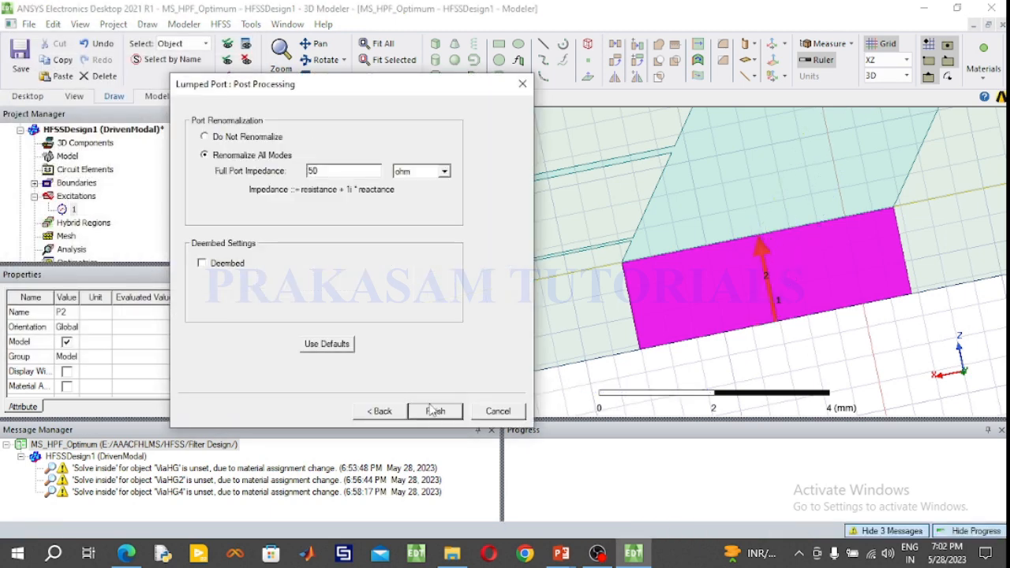
left_click(435, 411)
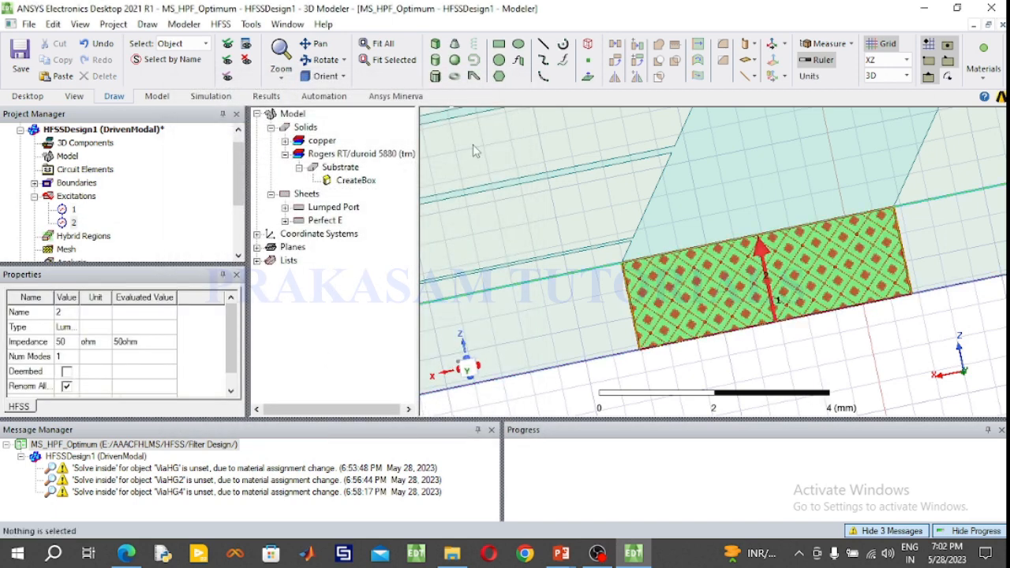
Set the drawing plane to XY and clear all messages of the MS_HPF_Optimum project
left_click(888, 61)
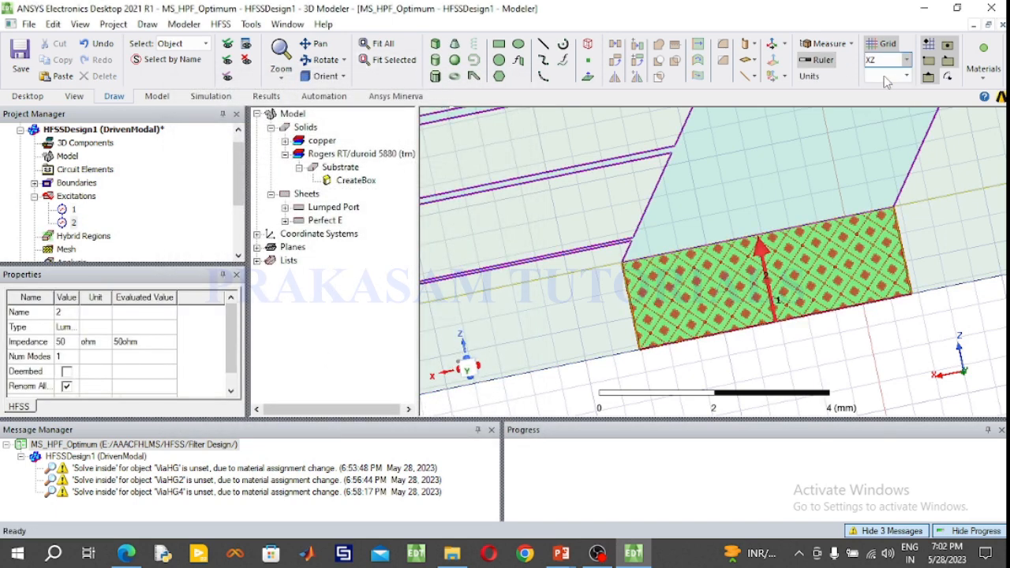
left_click(876, 76)
left_click(367, 49)
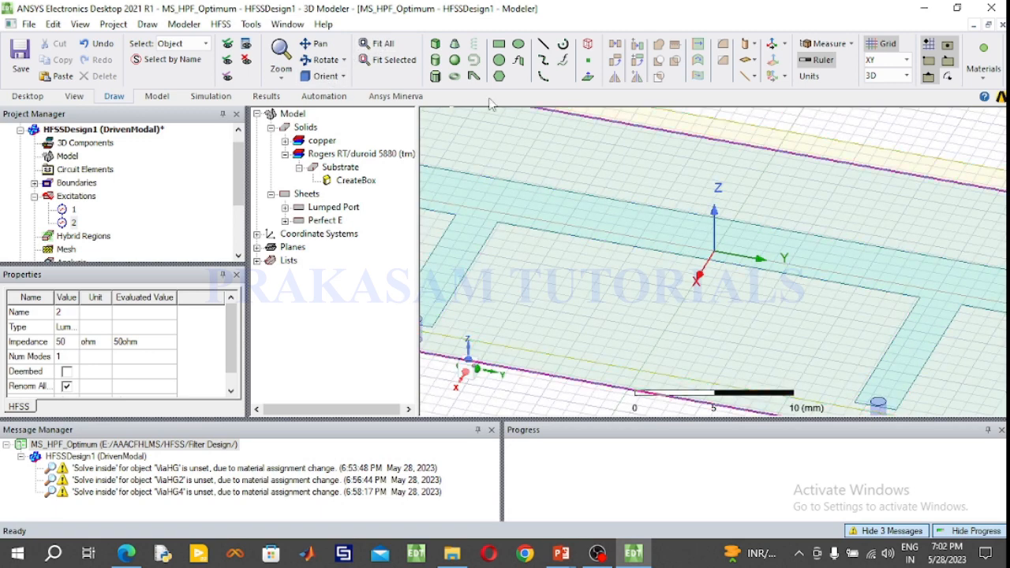
left_click(382, 45)
left_click(636, 325)
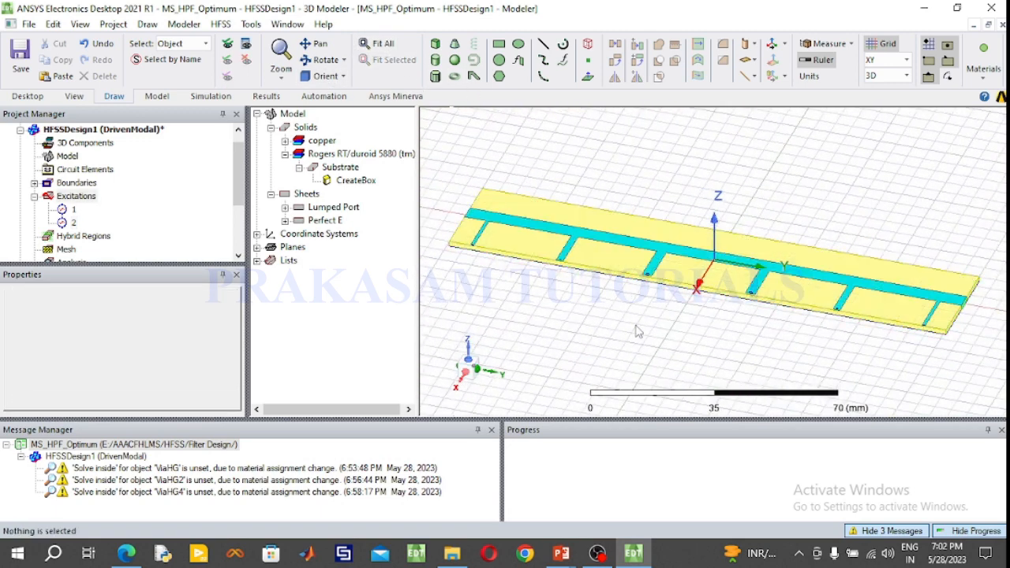
right_click(202, 444)
left_click(268, 449)
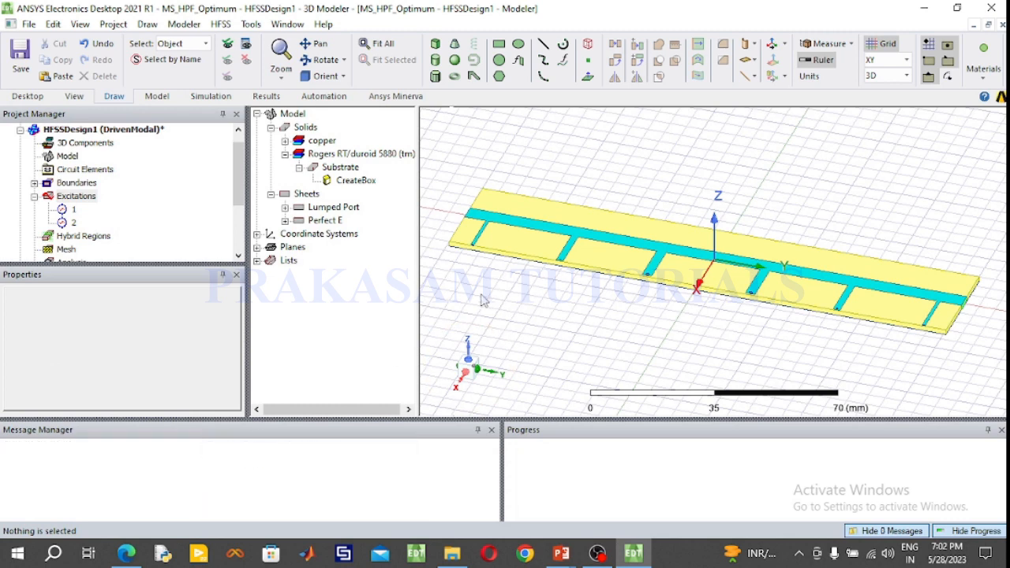
left_click(226, 98)
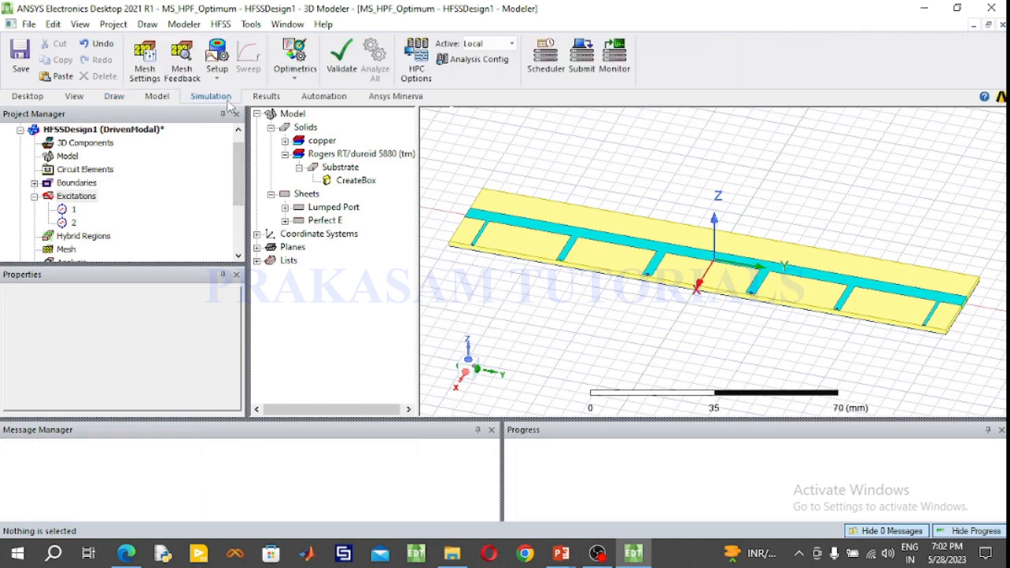
left_click(217, 78)
left_click(239, 108)
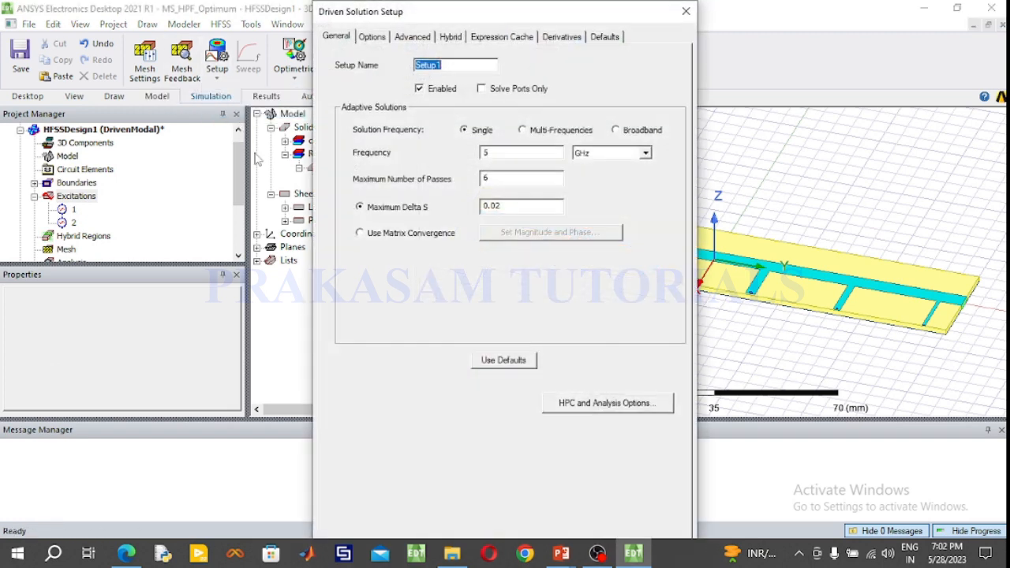
left_click_drag(493, 154, 461, 151)
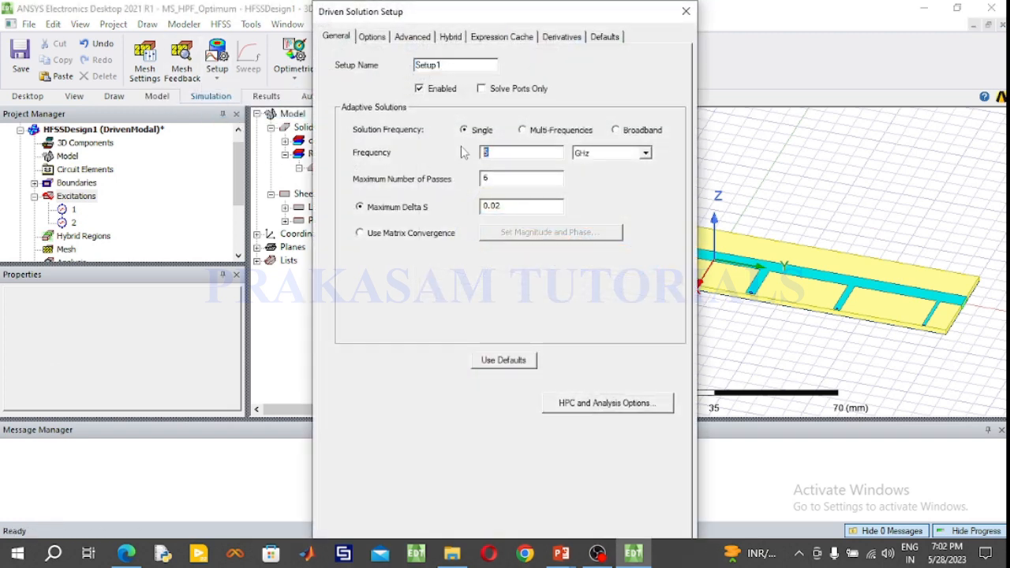
double_click(484, 179)
key("BackSpace")
key("Return")
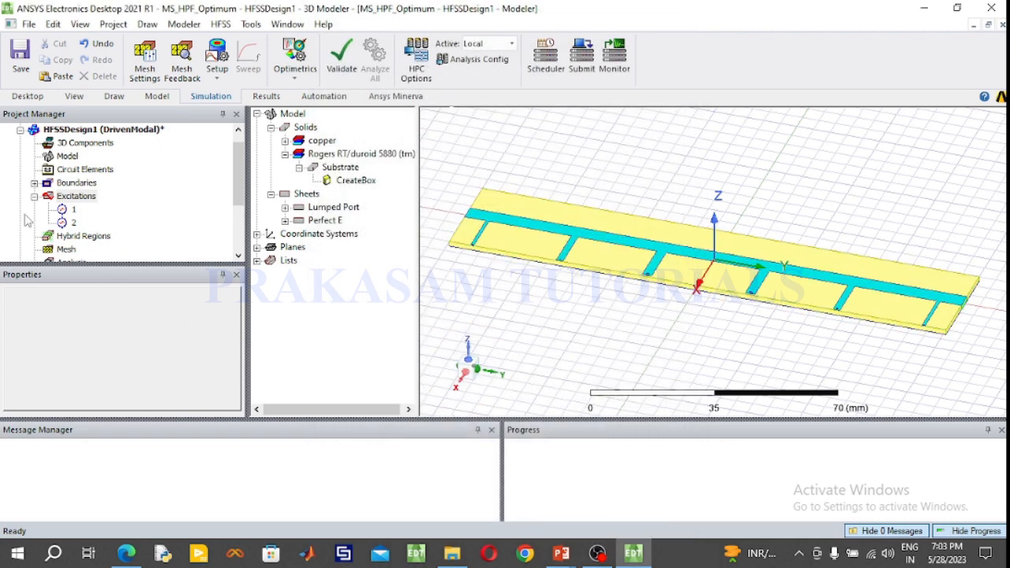
left_click(35, 184)
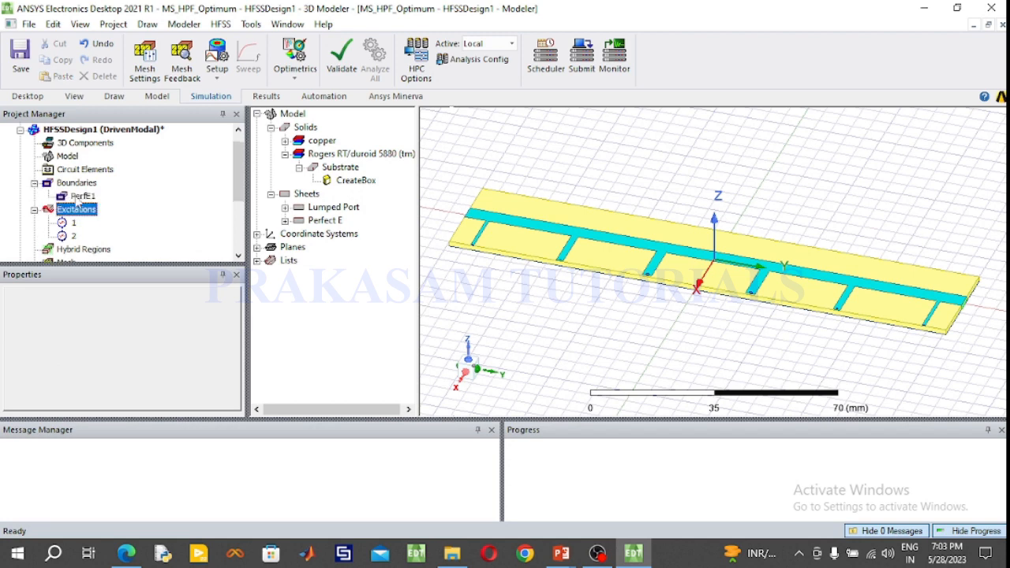
left_click(35, 184)
left_click(34, 196)
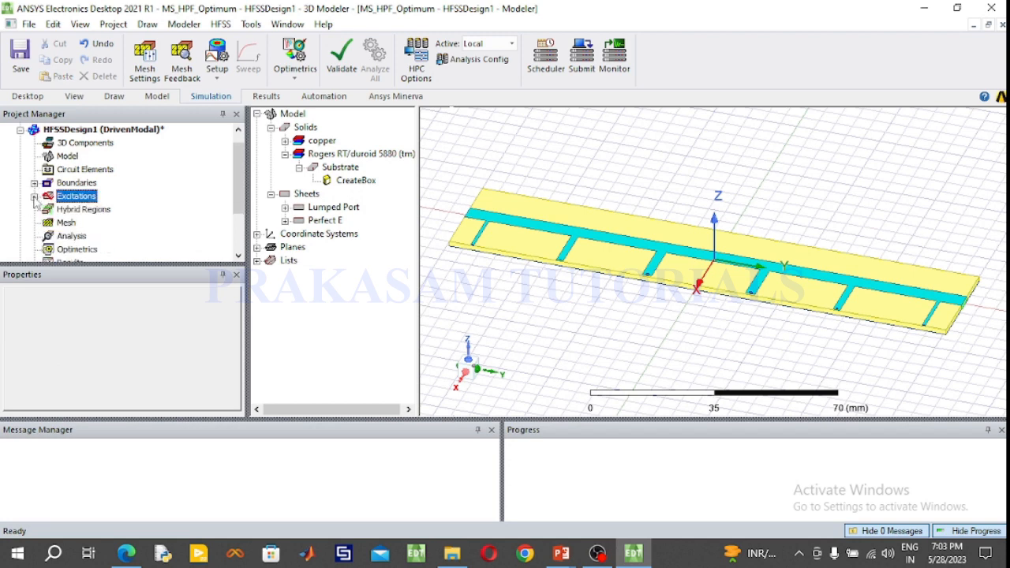
left_click(484, 296)
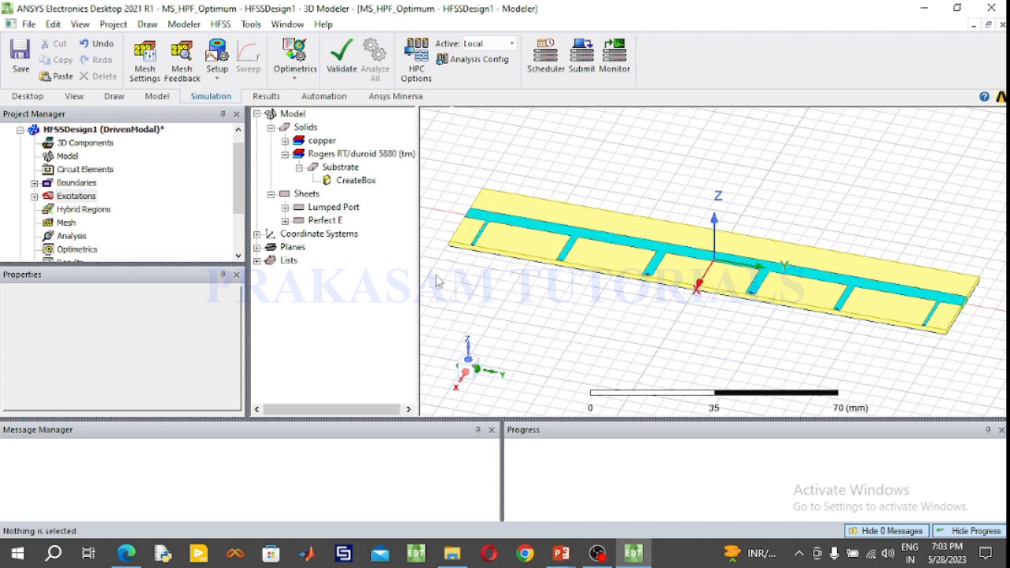
left_click(35, 196)
left_click(35, 196)
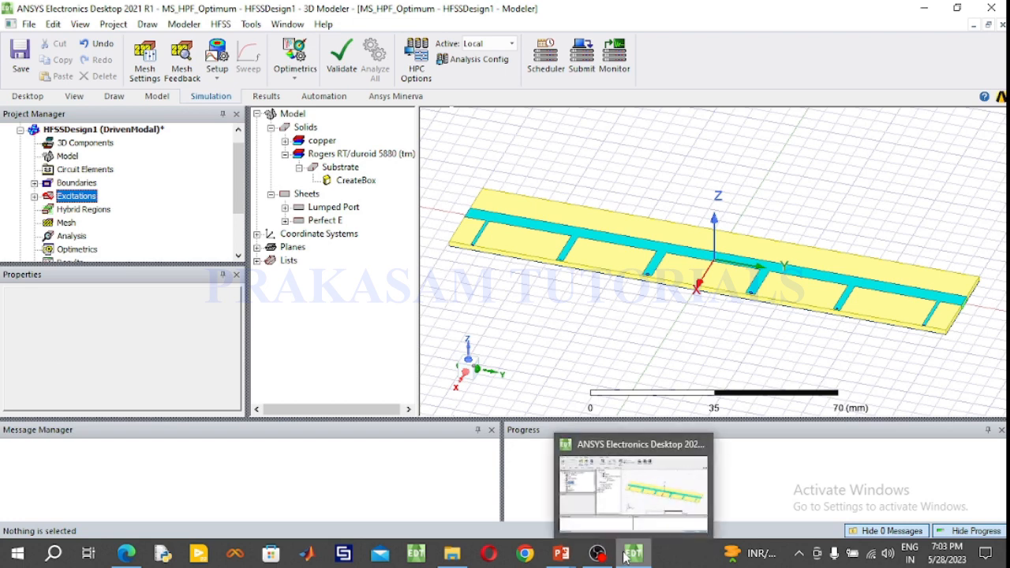
Add an advanced driven solution setup with a single adaptive solution frequency of 1.5 GHz
left_click(218, 83)
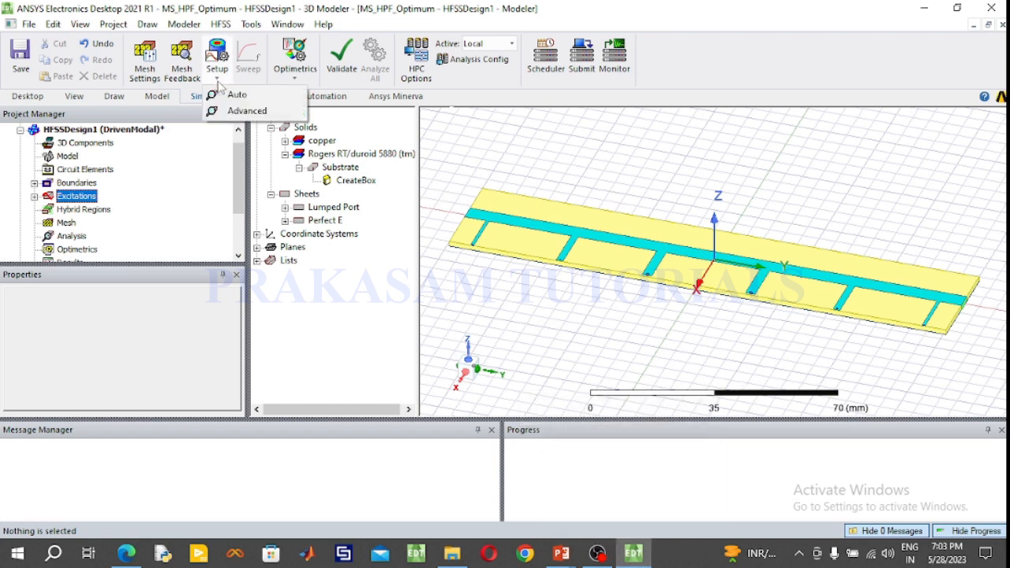
left_click(225, 111)
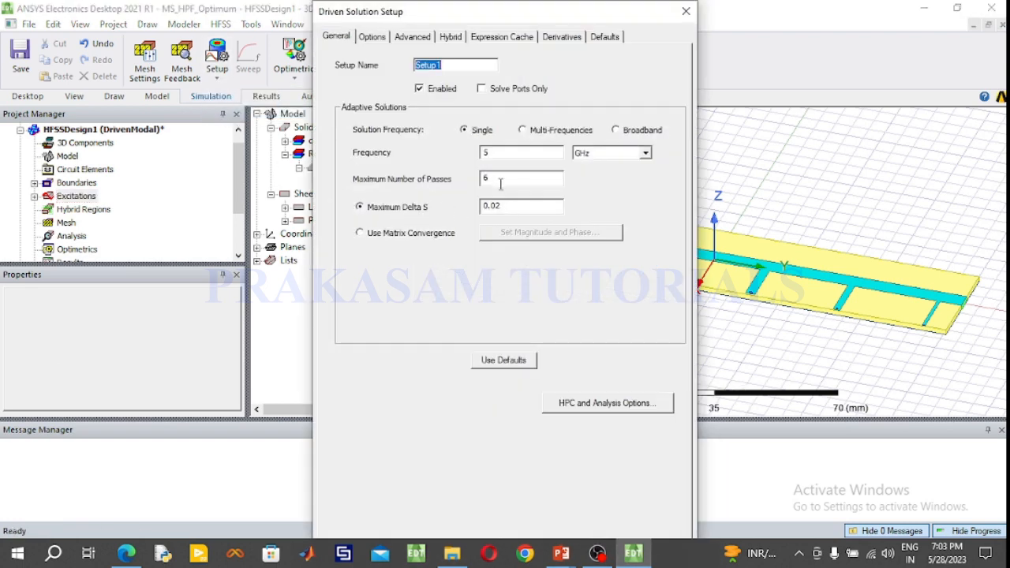
double_click(494, 153)
type("12")
key("Return")
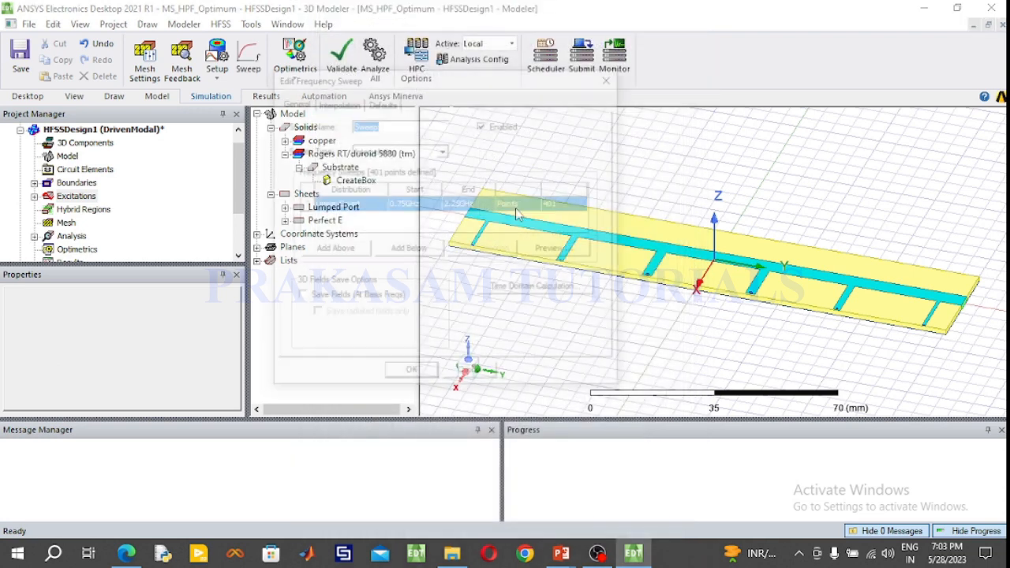
Define the setup's frequency sweep as a Fast sweep with a linear count of 101 points from 1 GHz to 6 GHz
left_click(443, 150)
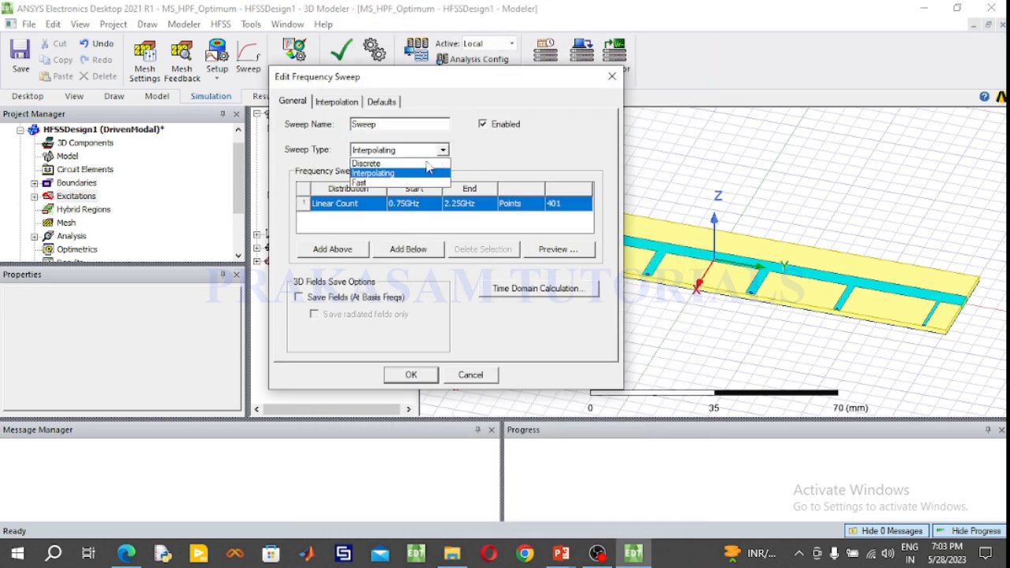
left_click(403, 183)
left_click(405, 205)
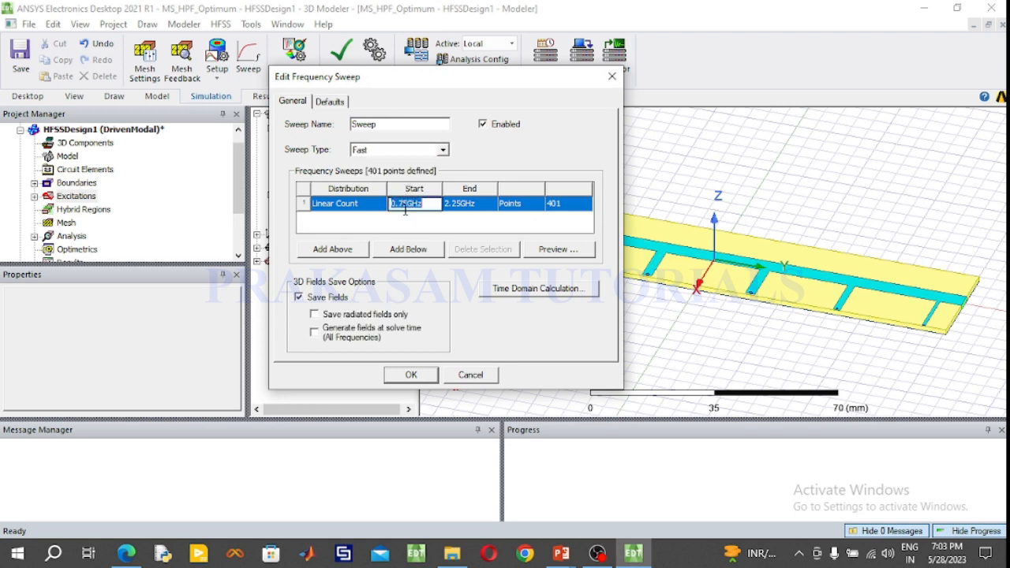
left_click_drag(407, 204, 390, 205)
type("1")
left_click(462, 206)
left_click_drag(465, 207, 454, 206)
type("5")
left_click(566, 207)
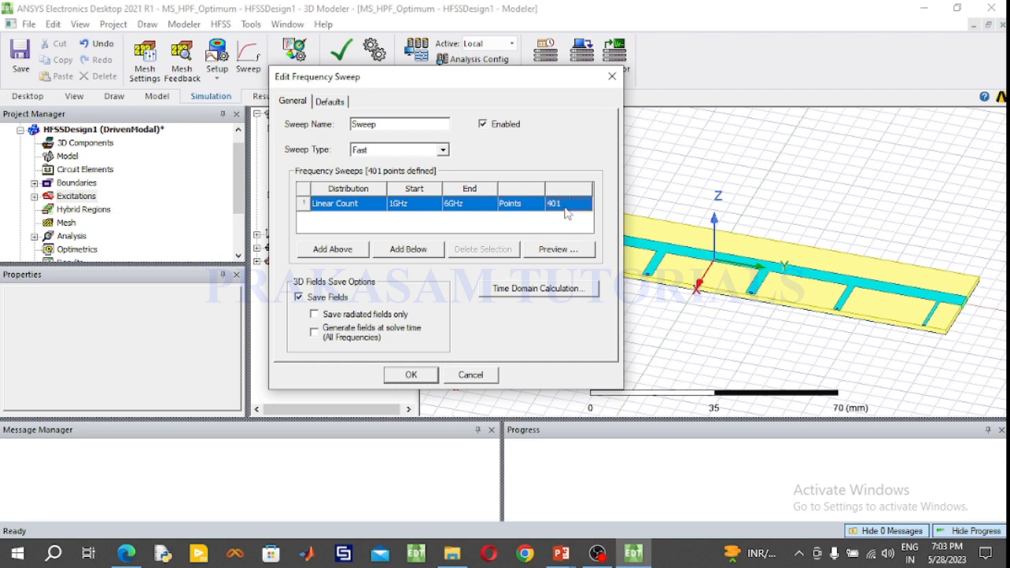
type("1")
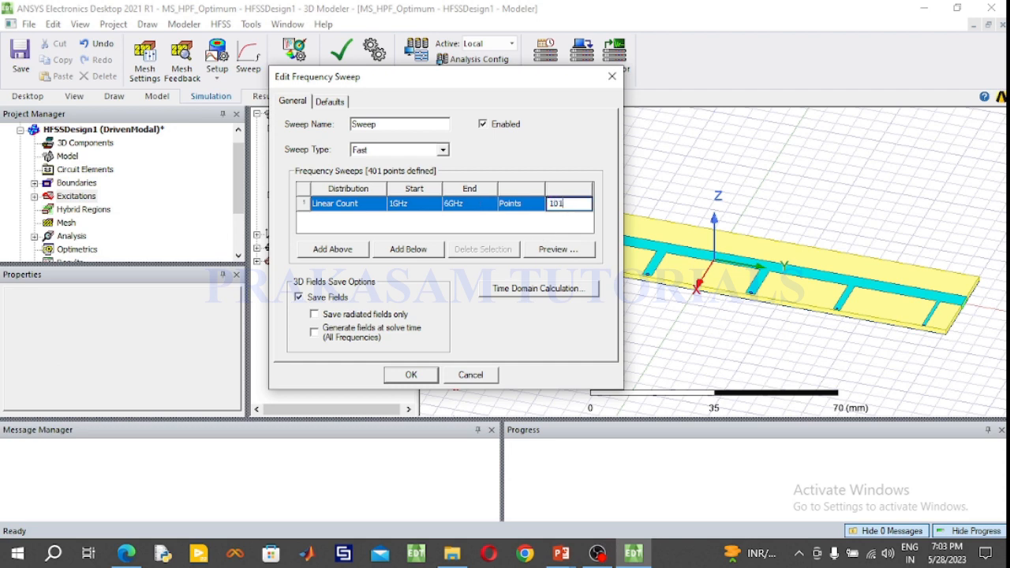
left_click(432, 374)
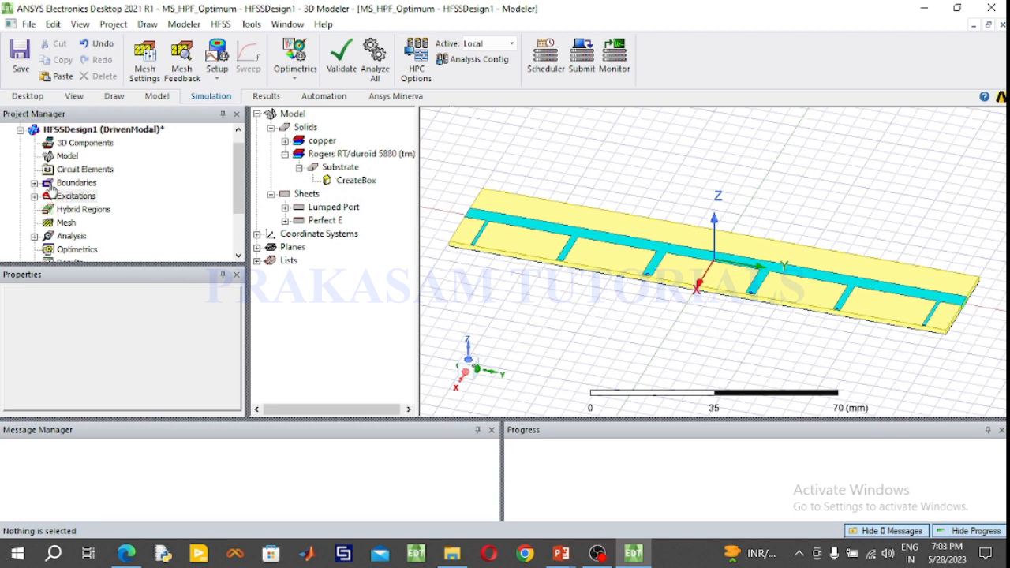
Create an open region around the model with a Radiation boundary at an operating frequency of 1.5 GHz
left_click(67, 158)
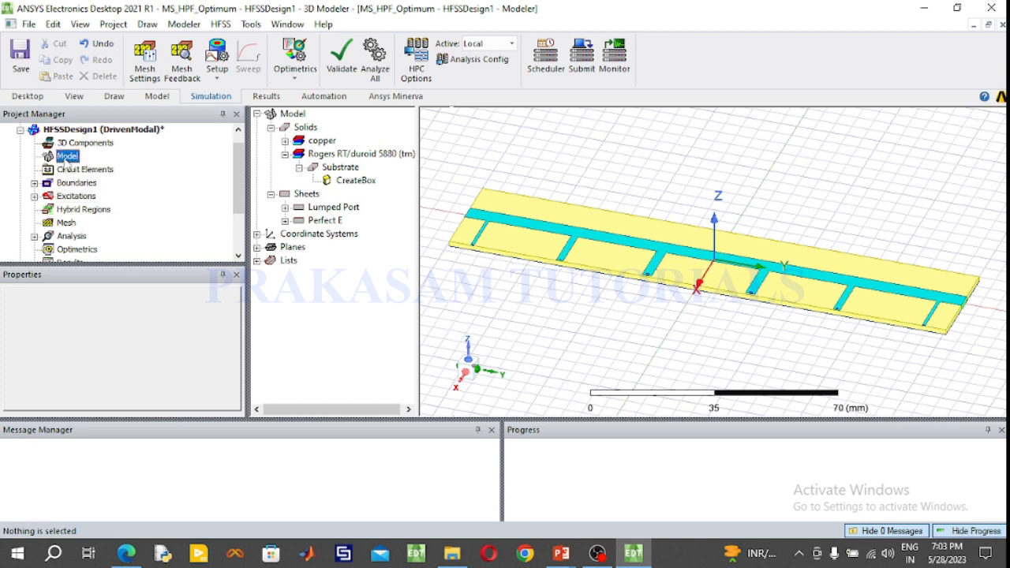
right_click(66, 158)
left_click(135, 228)
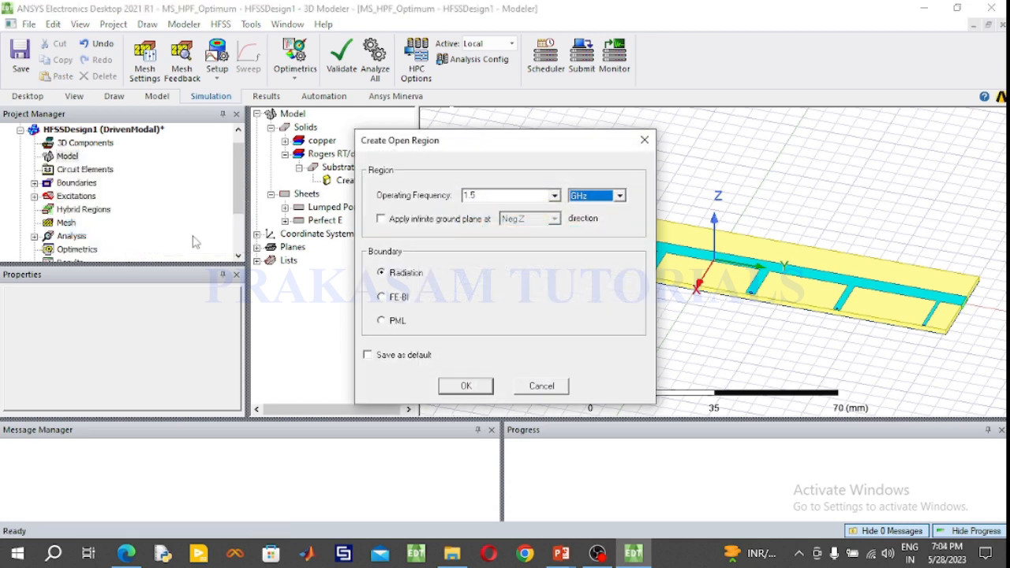
left_click(467, 386)
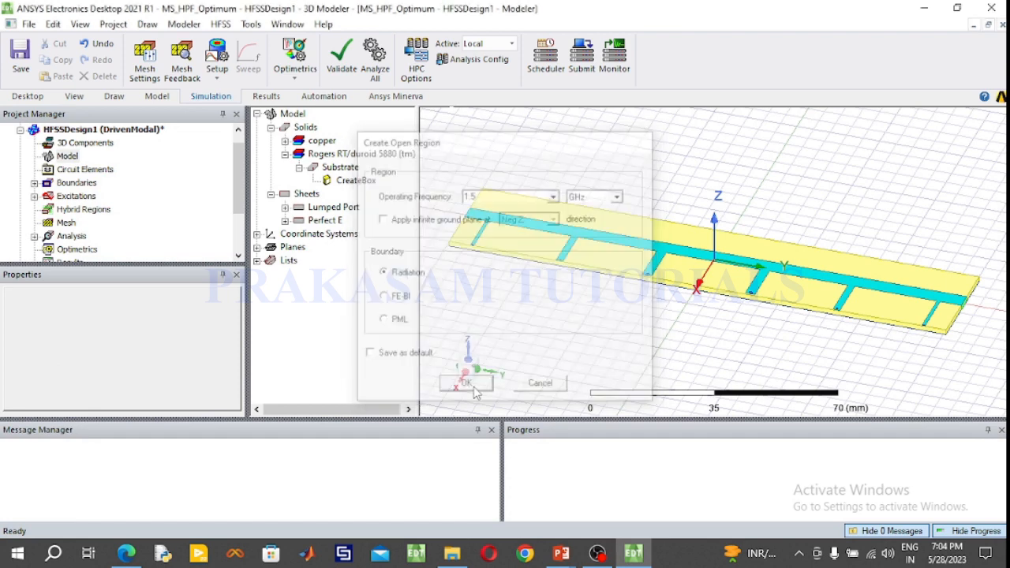
Review the Open1 radiation boundary around the whole filter model and save the project
left_click(112, 96)
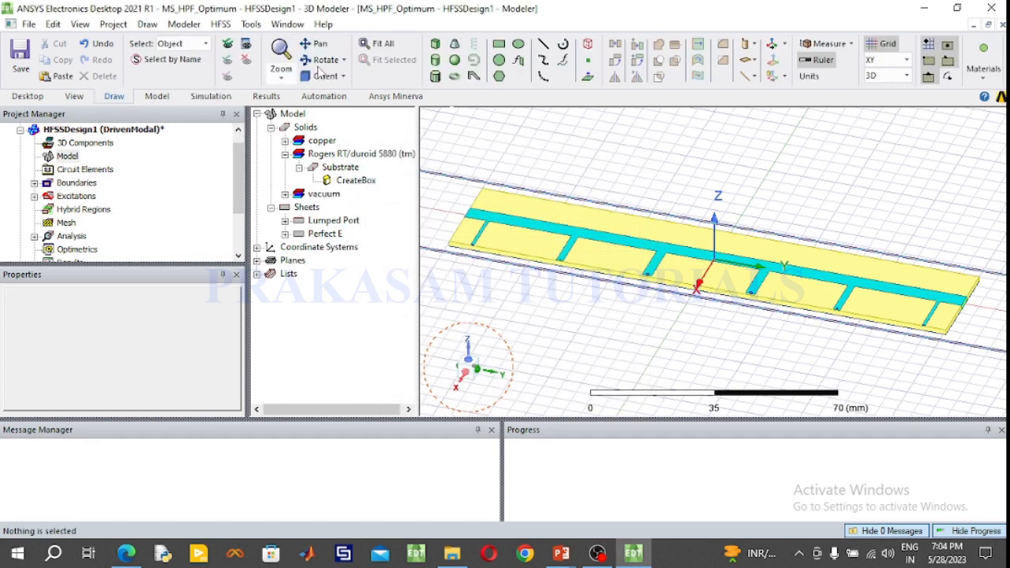
left_click(379, 44)
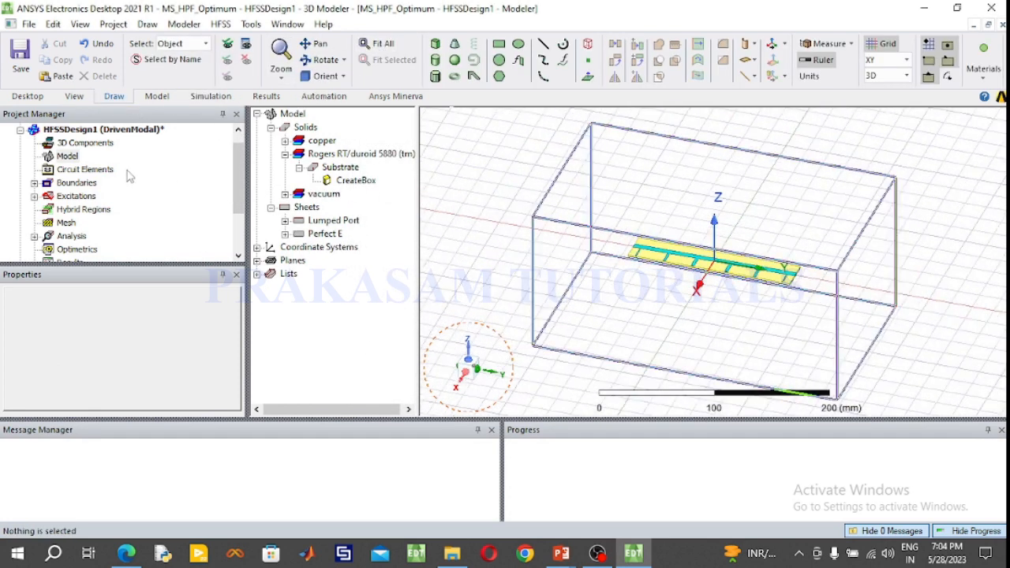
left_click(34, 183)
left_click(82, 198)
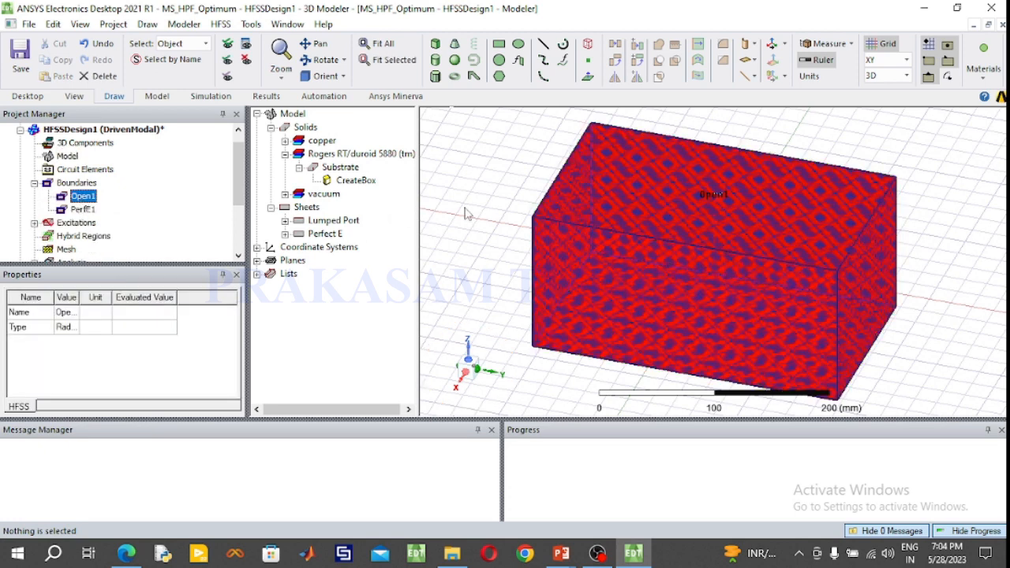
left_click(394, 217)
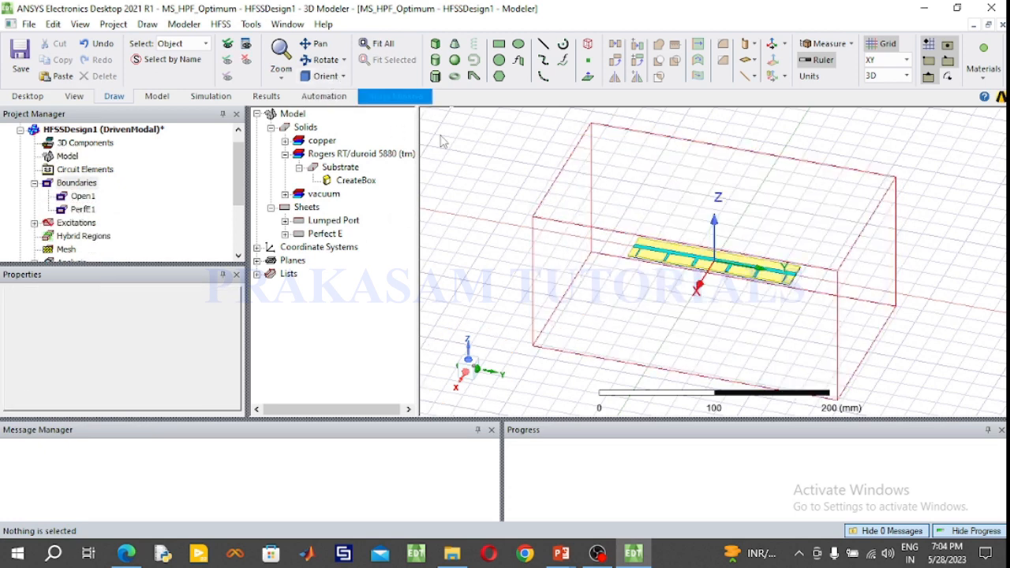
left_click(20, 54)
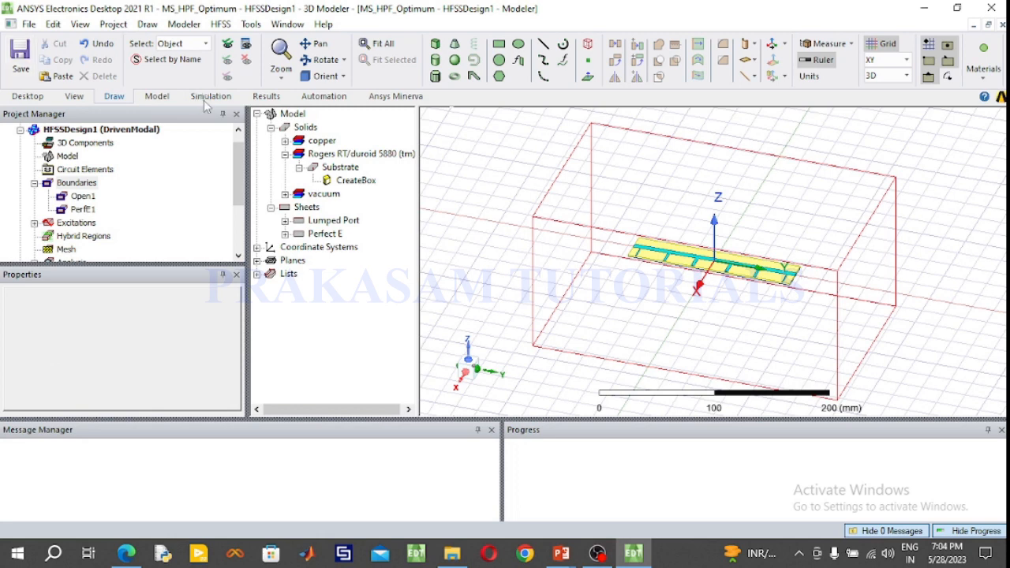
Run the validation check on HFSSDesign1 and analyze all of its setups
left_click(204, 97)
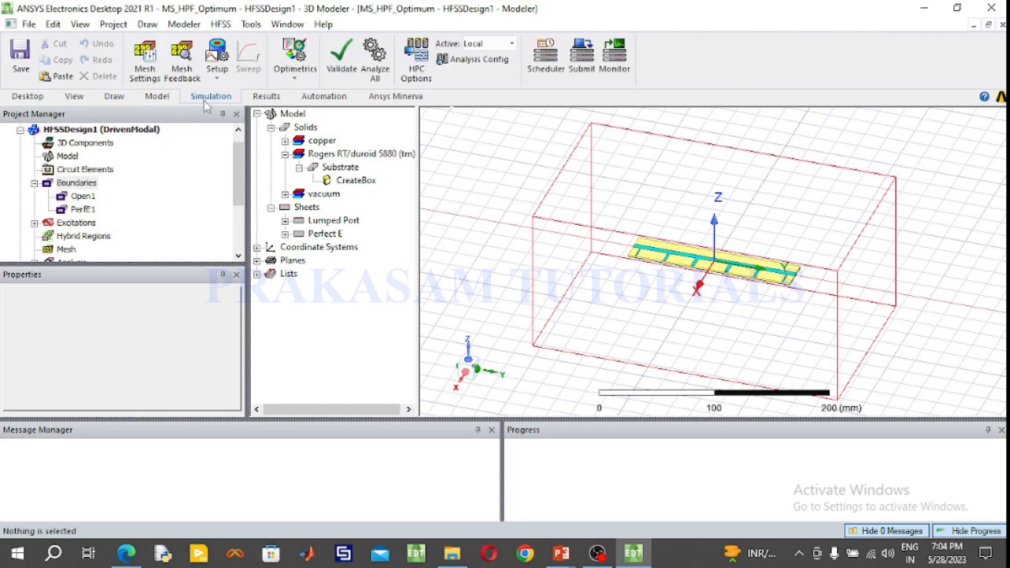
left_click(344, 60)
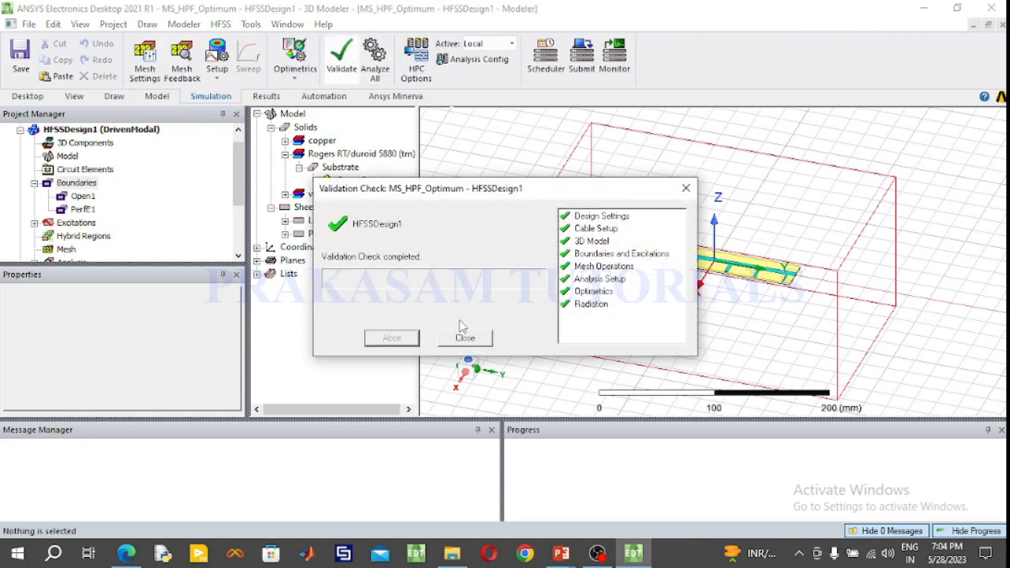
left_click(464, 337)
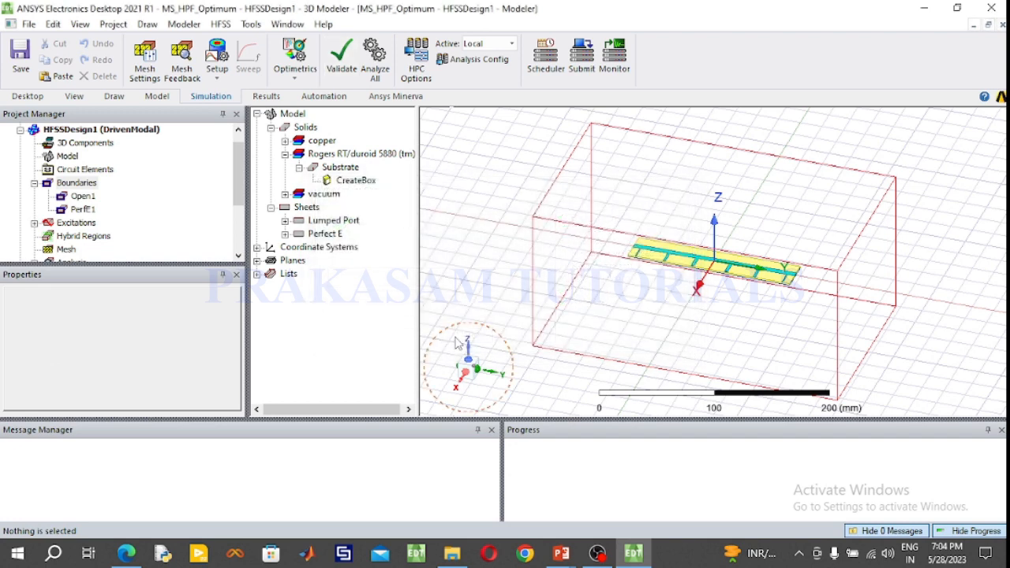
left_click(380, 71)
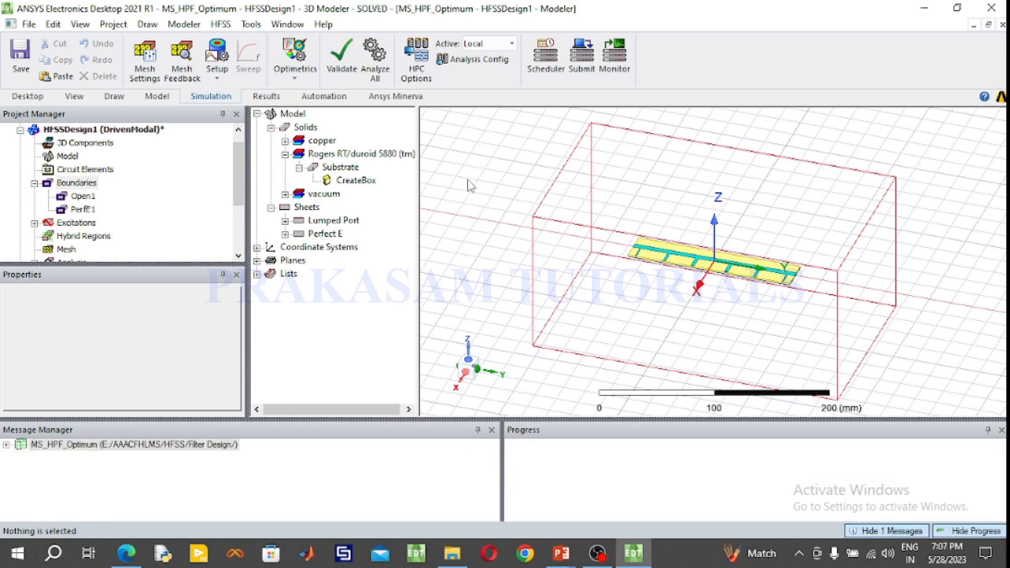
Create a modal solution data report for Setup1 : Sweep plotting S(1,1) and S(2,1) in dB against frequency
left_click(34, 184)
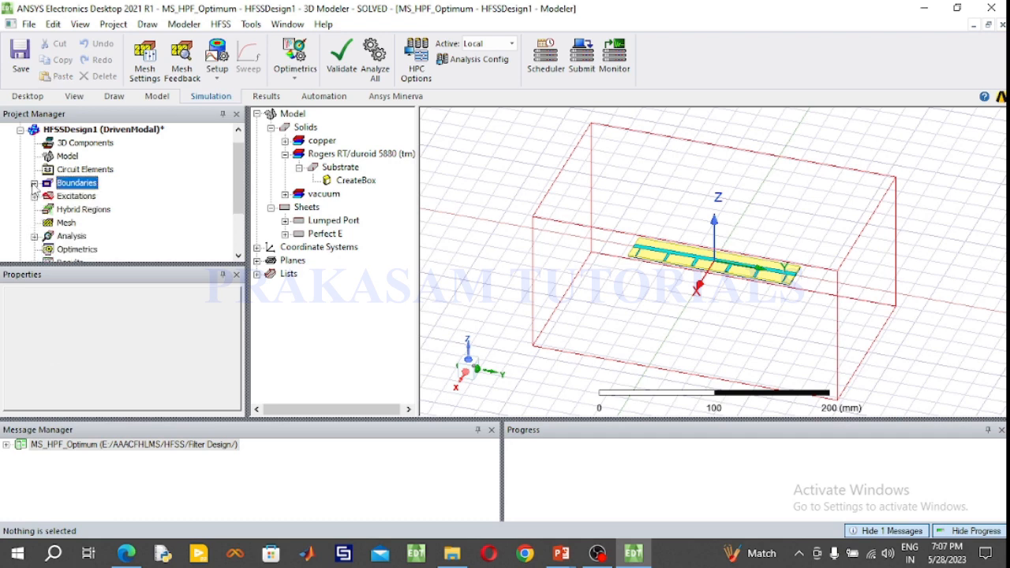
scroll(60, 225, "up", 1)
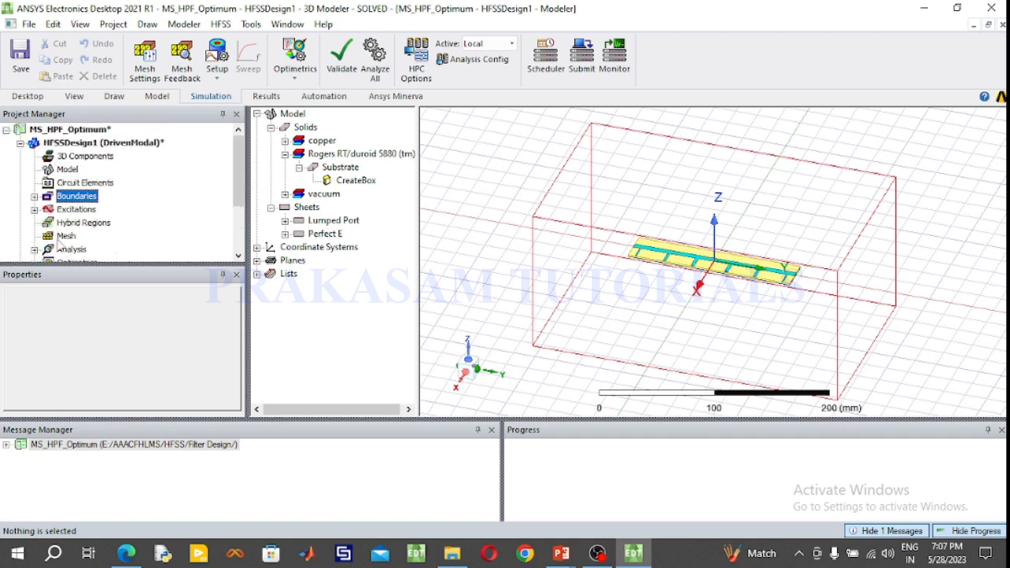
scroll(67, 231, "down", 1)
left_click(71, 236)
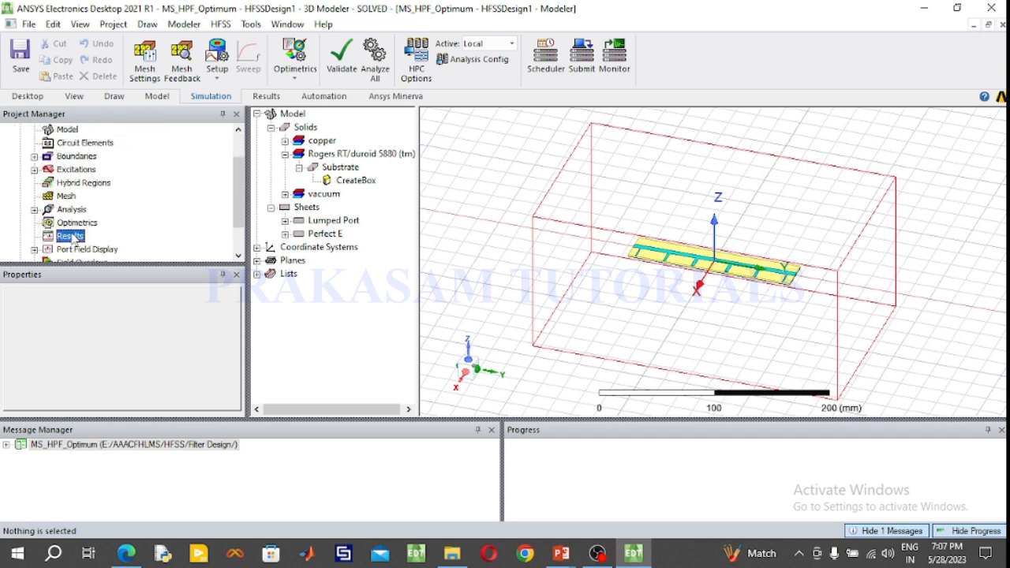
right_click(71, 236)
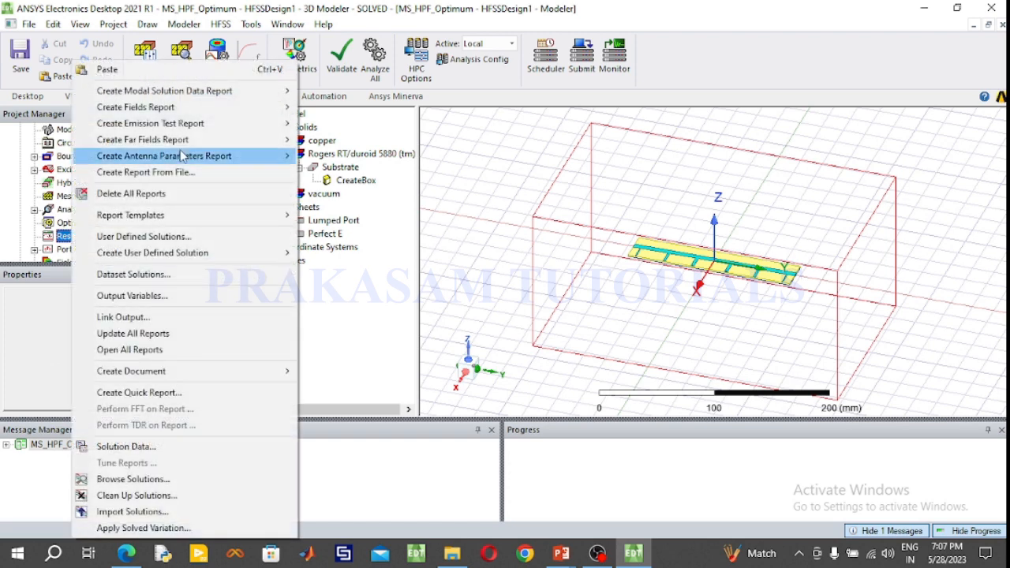
mouse_move(260, 91)
left_click(333, 92)
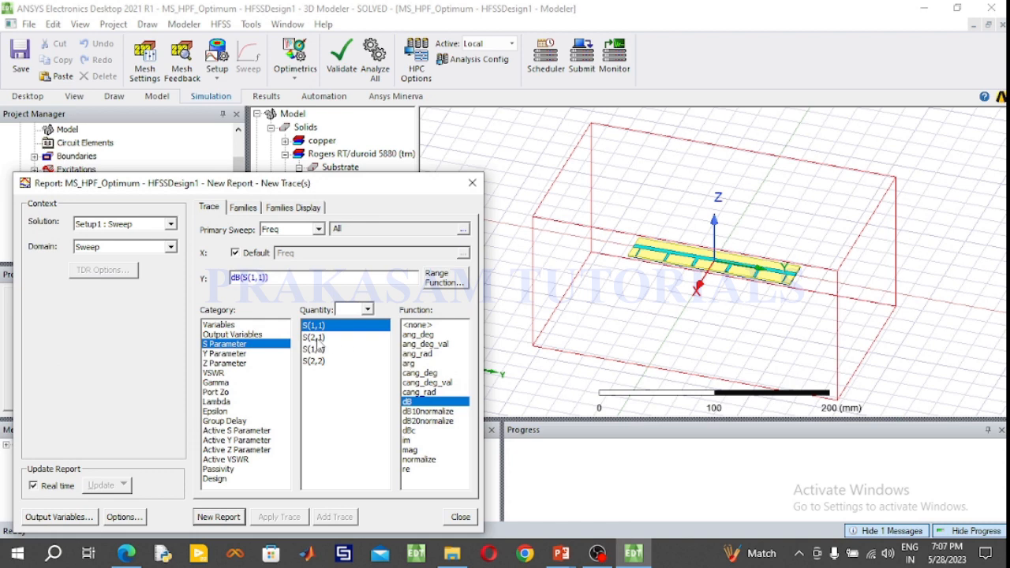
left_click(313, 337, "ctrl")
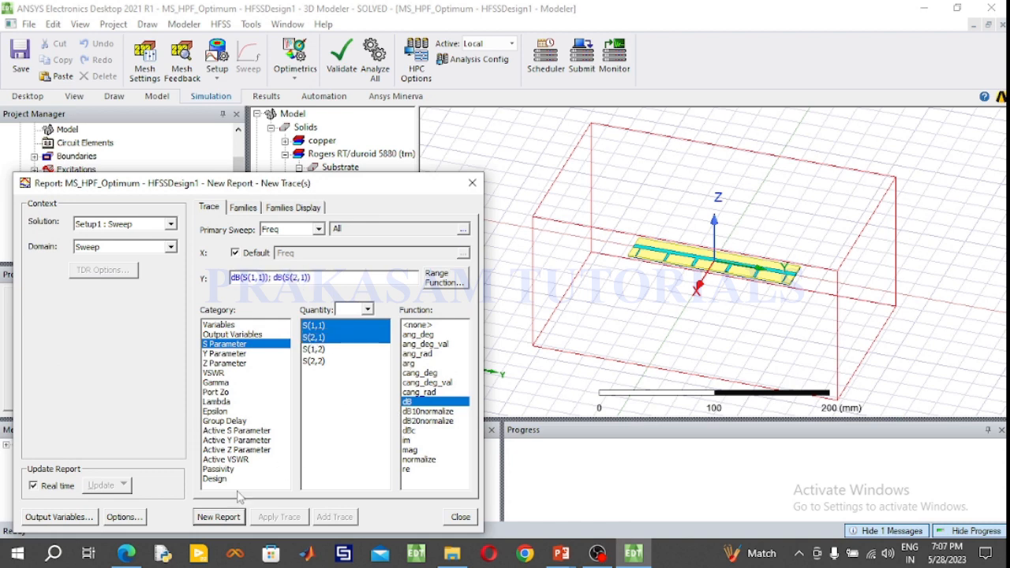
left_click(219, 517)
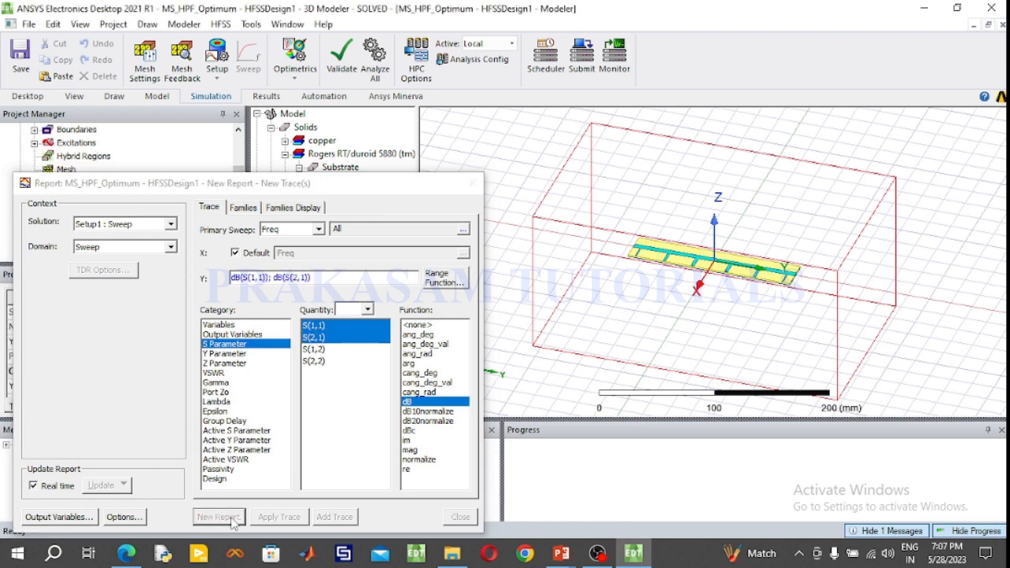
Close the report setup and place a marker on the S(1,1) curve at 1.5 GHz, ending marker mode
left_click(472, 184)
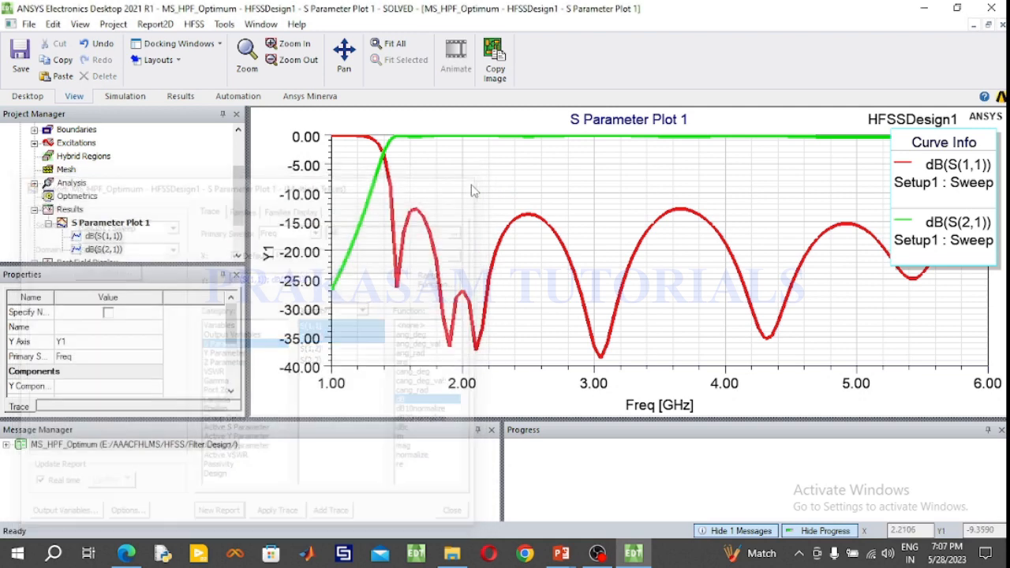
right_click(529, 183)
mouse_move(623, 187)
left_click(699, 187)
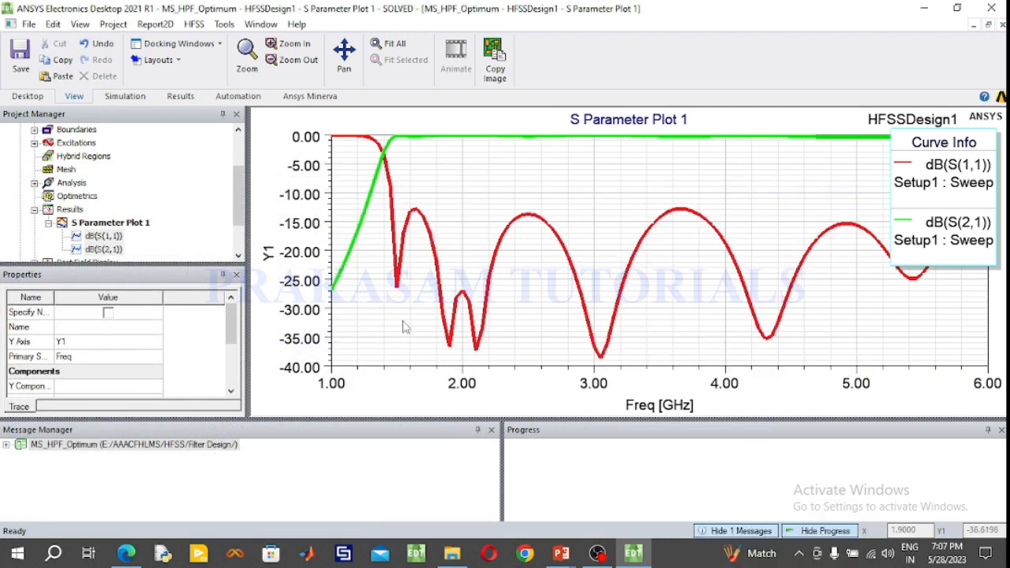
left_click(401, 295)
right_click(392, 337)
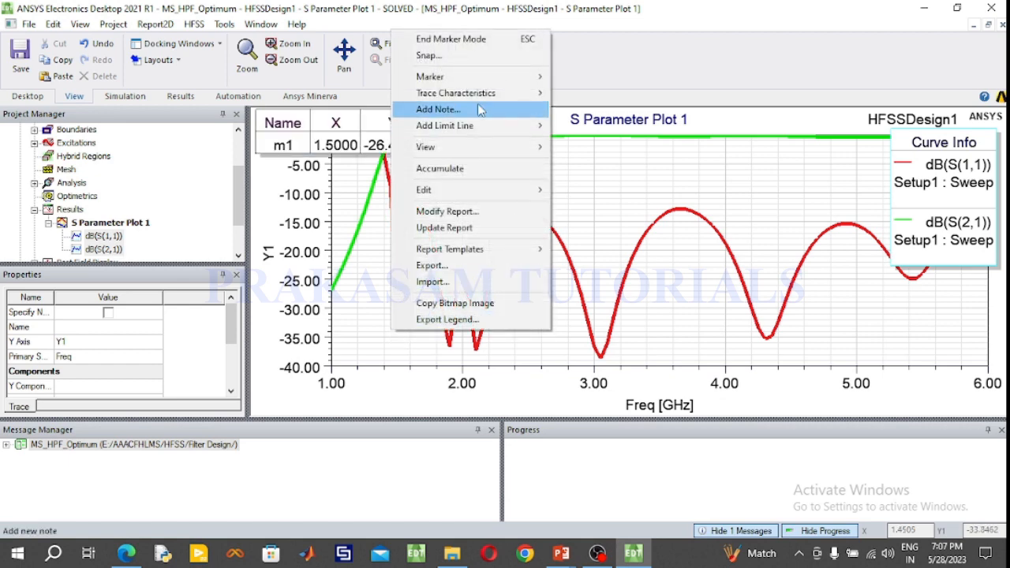
left_click(460, 38)
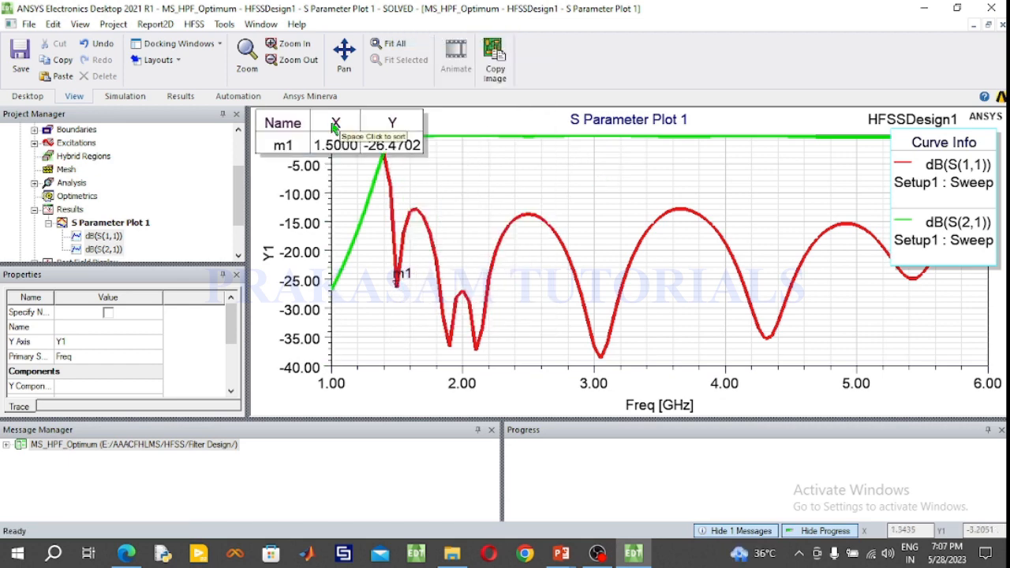
Move the marker table and the Curve Info legend inside the plot, clear of the axis corner and the upper curves
left_click_drag(335, 126, 505, 161)
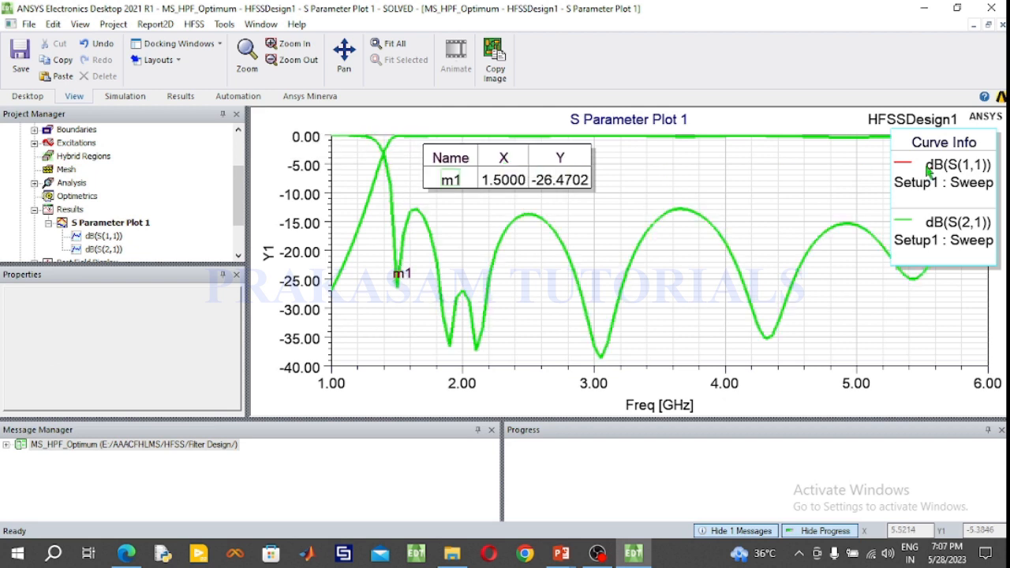
mouse_move(933, 164)
left_mouse_down()
mouse_move(862, 273)
mouse_move(913, 270)
left_mouse_up()
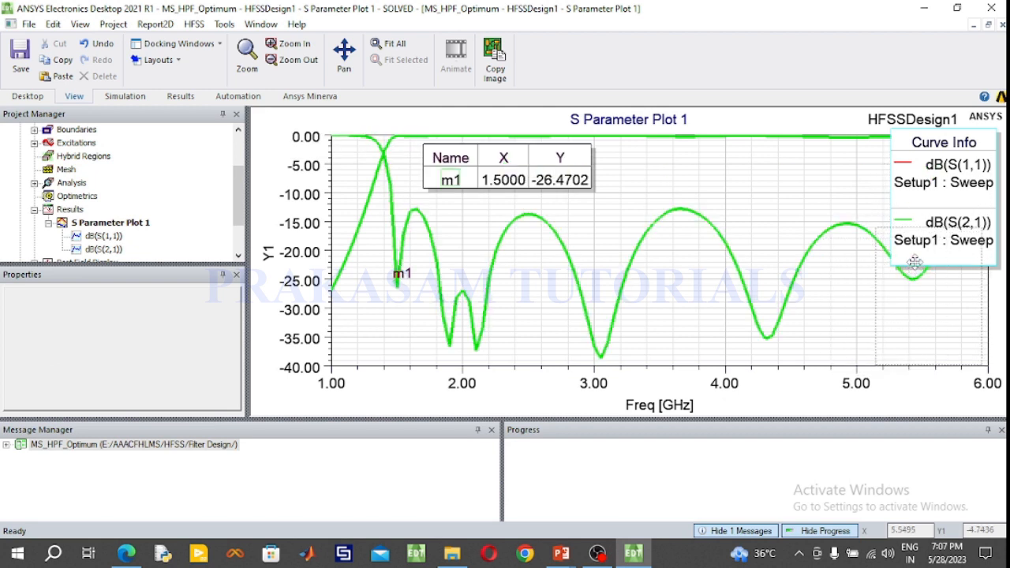
left_click(836, 183)
left_click_drag(557, 169, 591, 175)
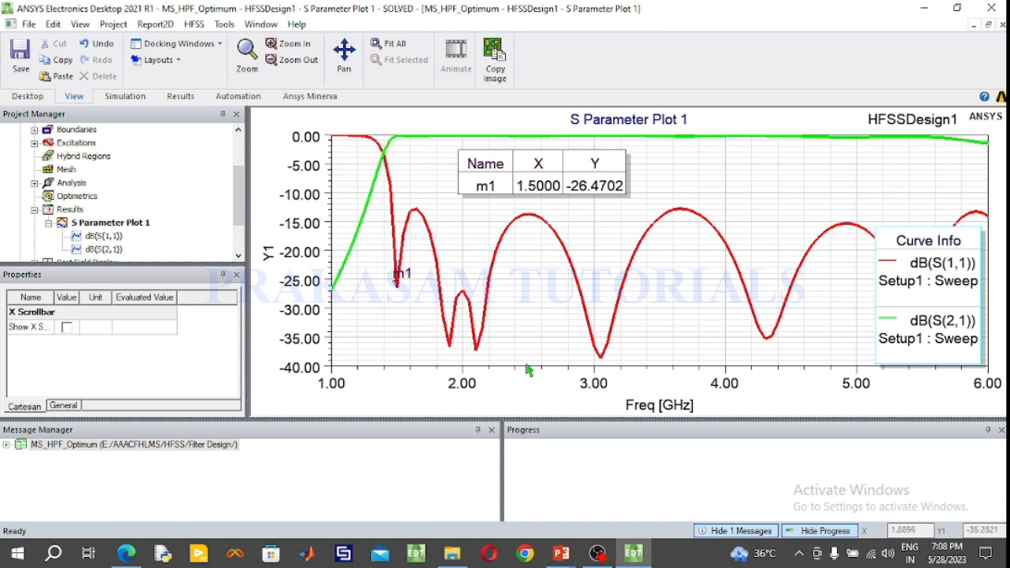
Highlight the S(1,1) and S(2,1) curves in turn to examine the filter response, and clear the selection
left_click(369, 288)
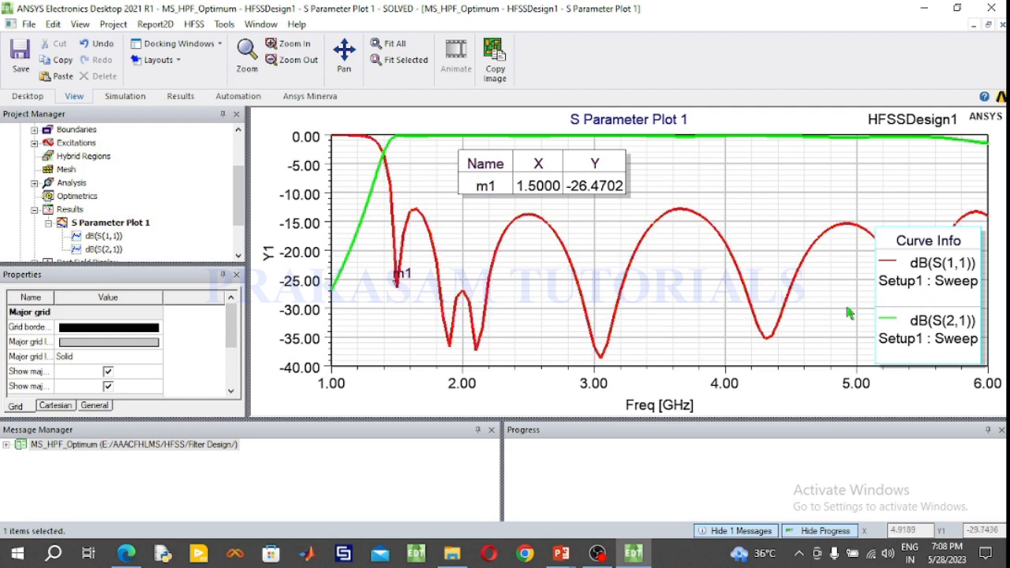
left_click(788, 304)
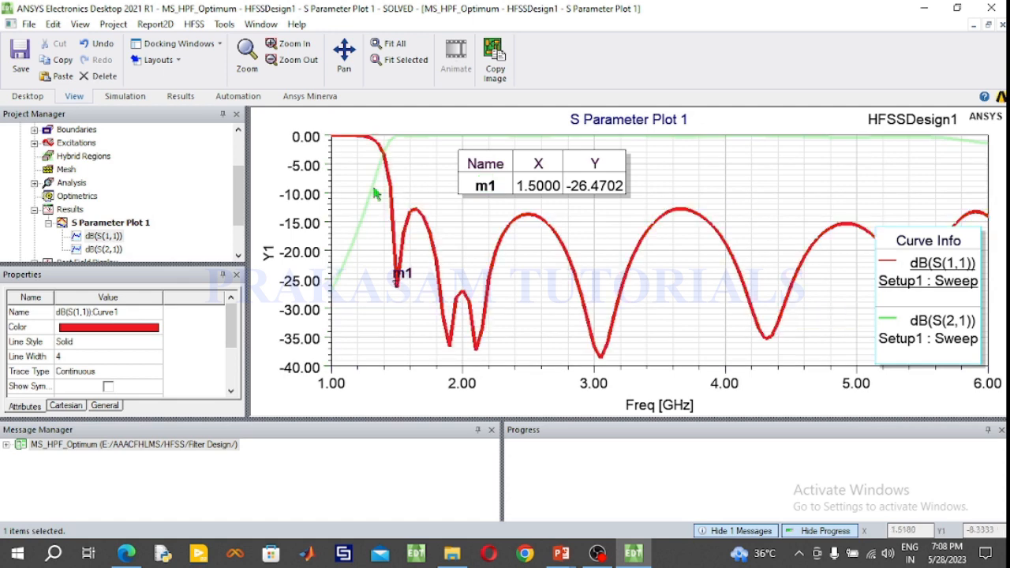
left_click(366, 214)
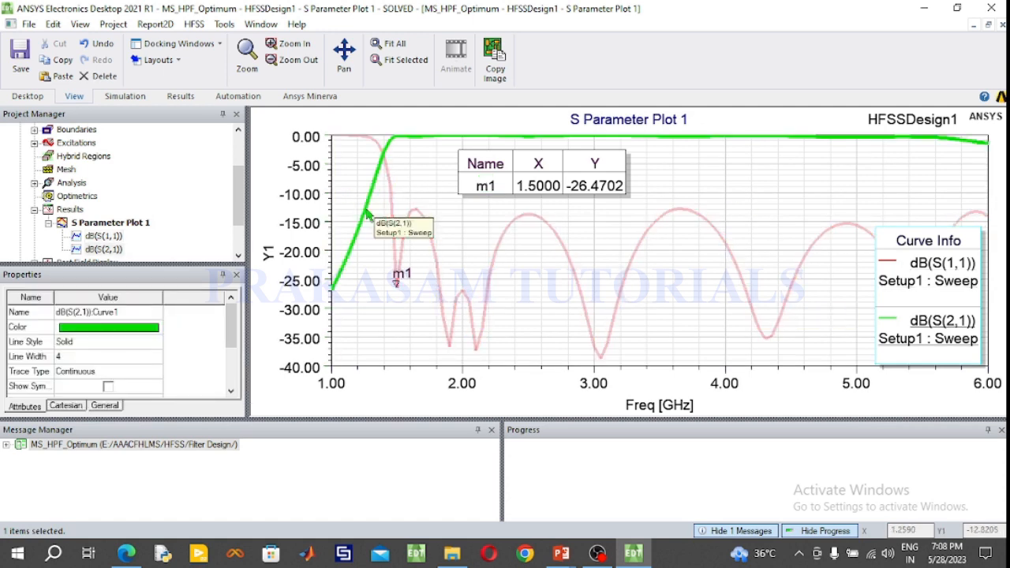
left_click(378, 336)
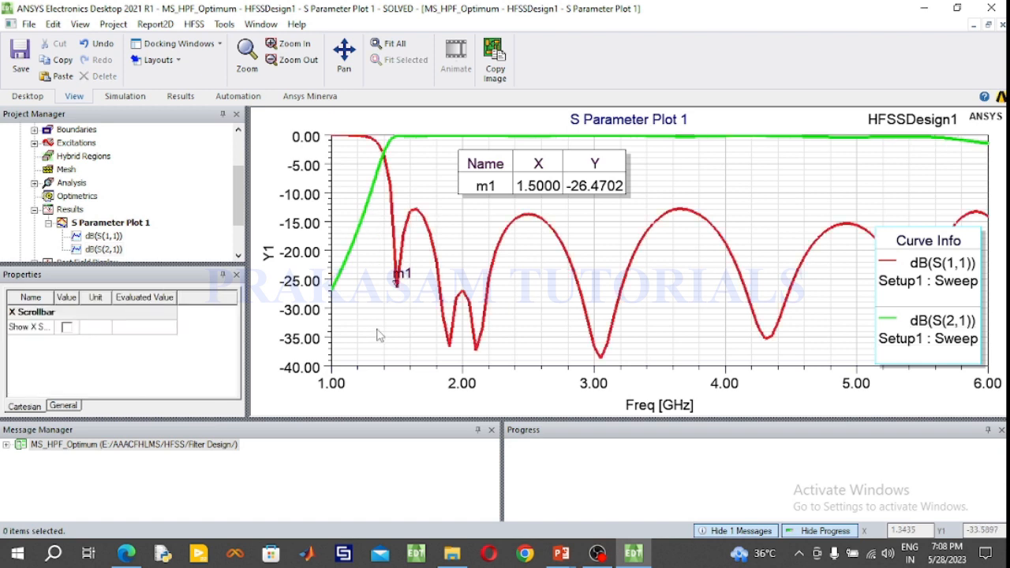
Return to the HFSSDesign1 3D model and examine the filter layout with its six stubs close up from above
left_click(48, 223)
scroll(147, 196, "up", 2)
scroll(147, 196, "down", 2)
scroll(144, 187, "up", 3)
double_click(133, 144)
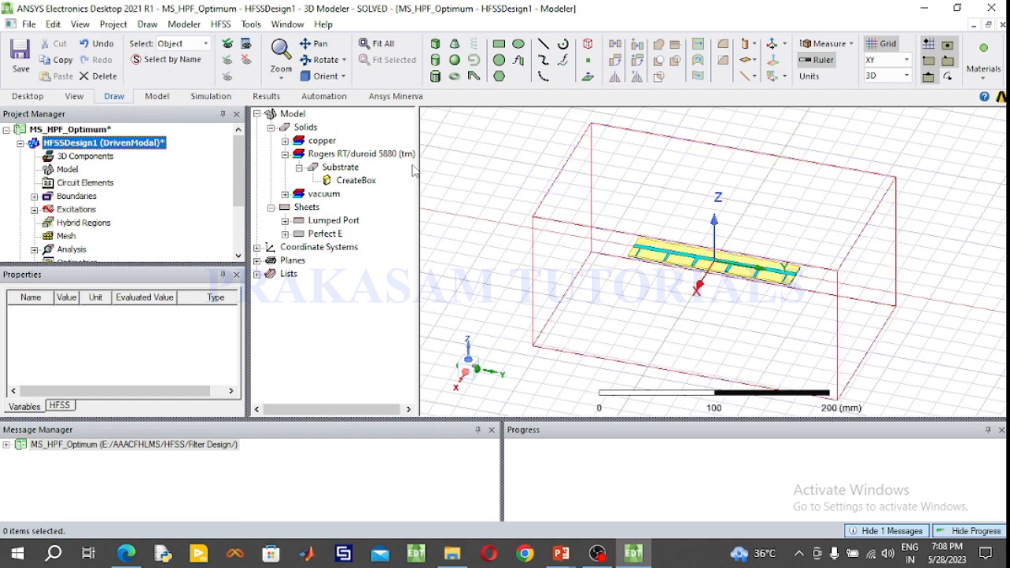
left_click(315, 62)
left_click_drag(638, 254, 680, 285)
scroll(708, 273, "up", 4)
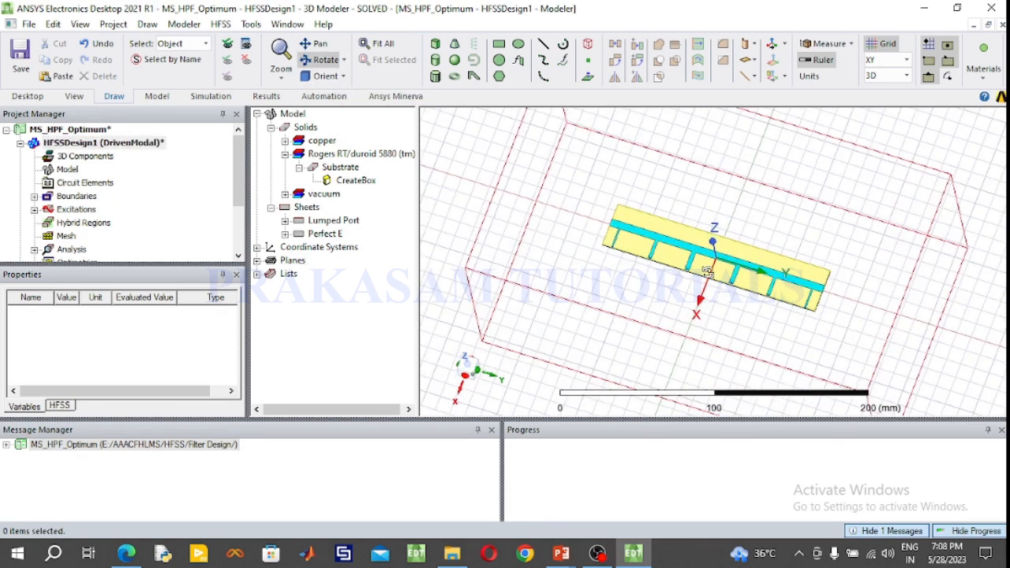
scroll(709, 273, "up", 1)
left_click_drag(982, 289, 973, 209)
scroll(742, 296, "up", 2)
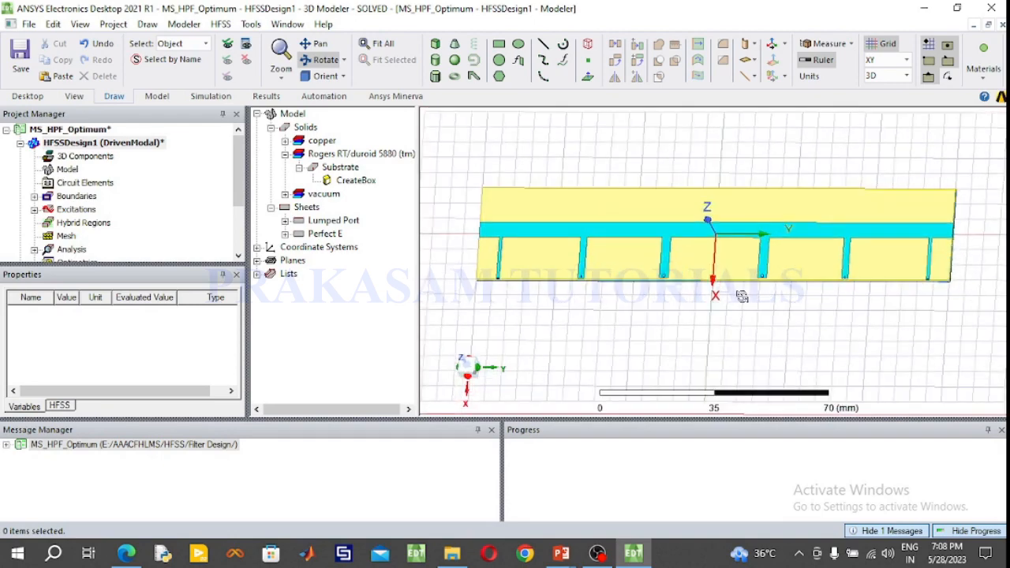
scroll(742, 296, "up", 2)
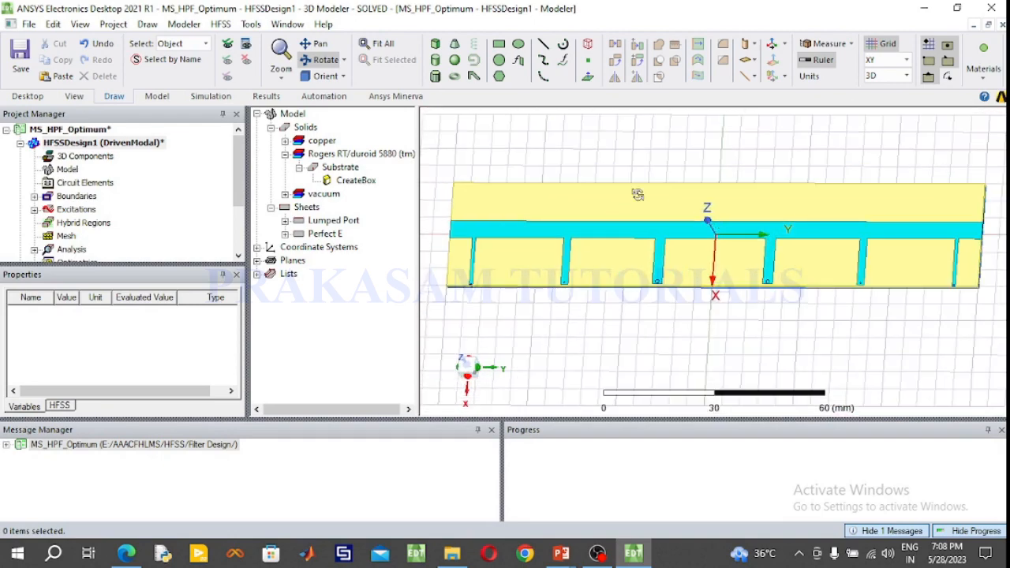
left_click(324, 60)
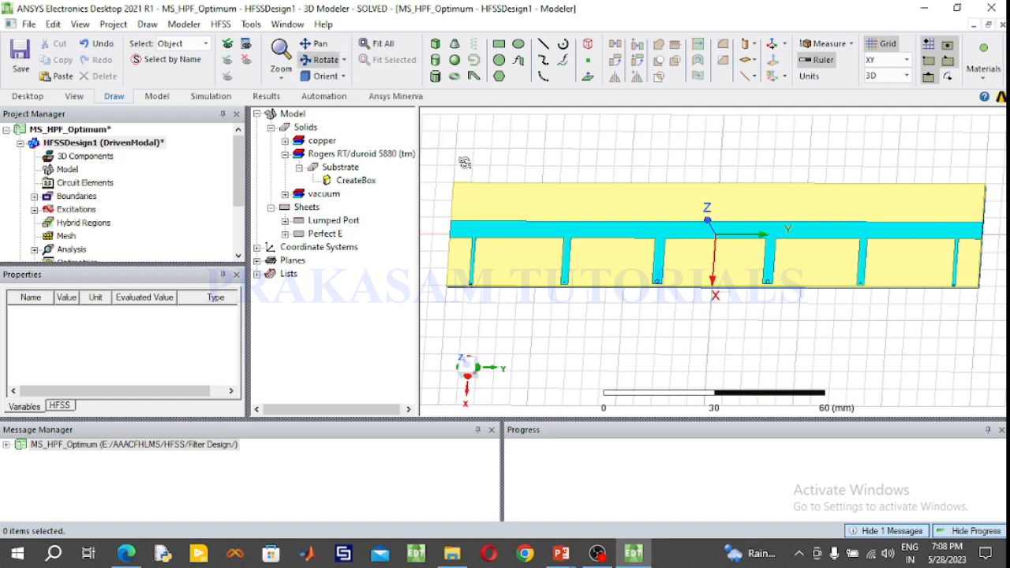
left_click_drag(465, 162, 469, 168)
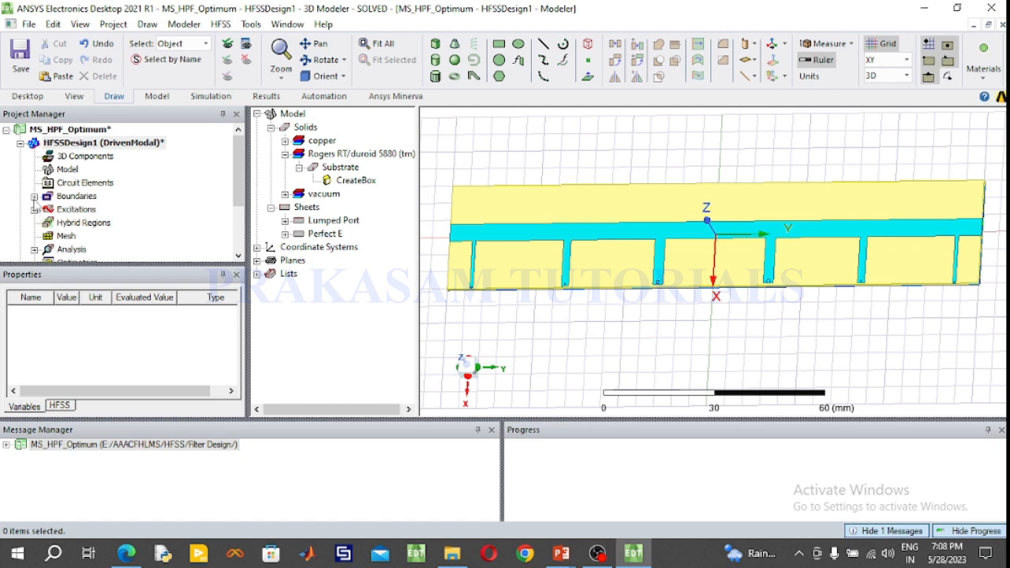
Review the Open1 and PerfE1 boundaries and the lumped port excitations 1 and 2 on the model
left_click(34, 197)
left_click(83, 210)
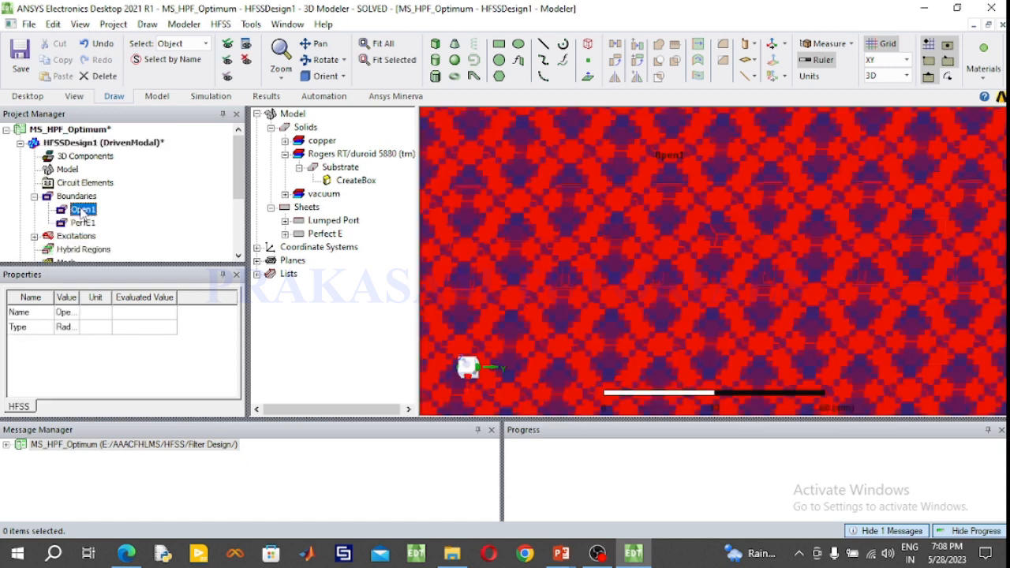
left_click(83, 223)
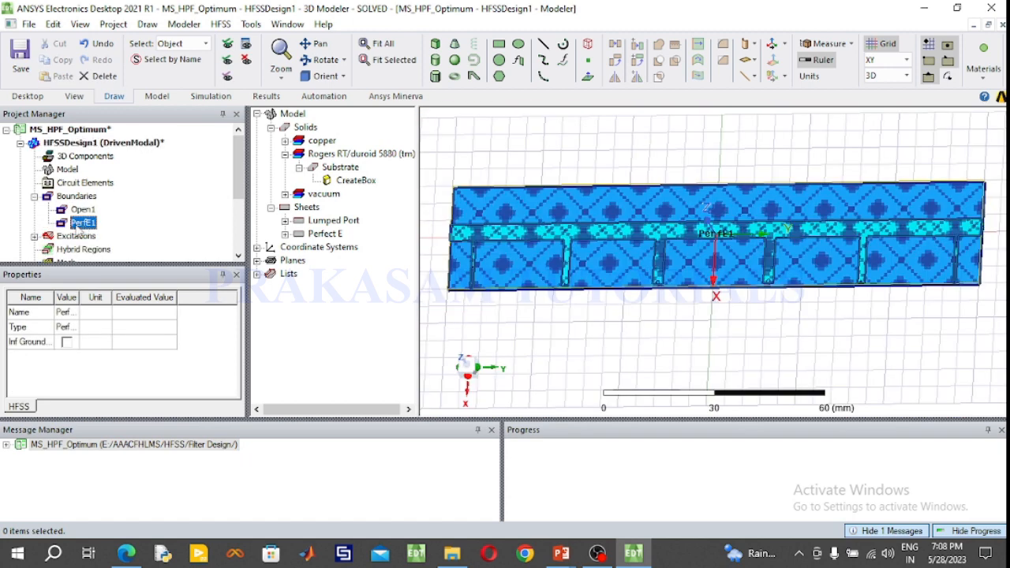
left_click(34, 196)
left_click(34, 209)
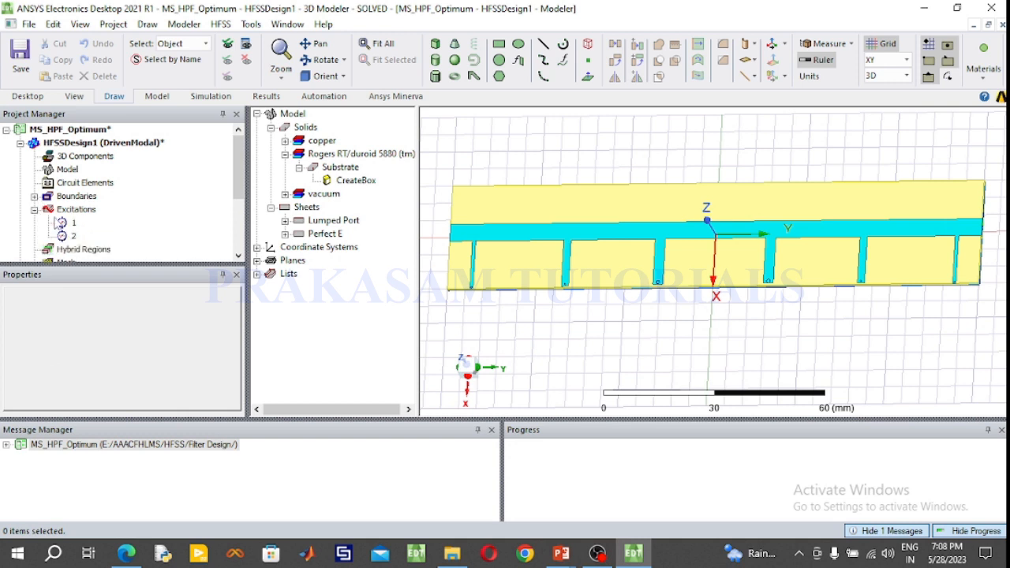
left_click(72, 223)
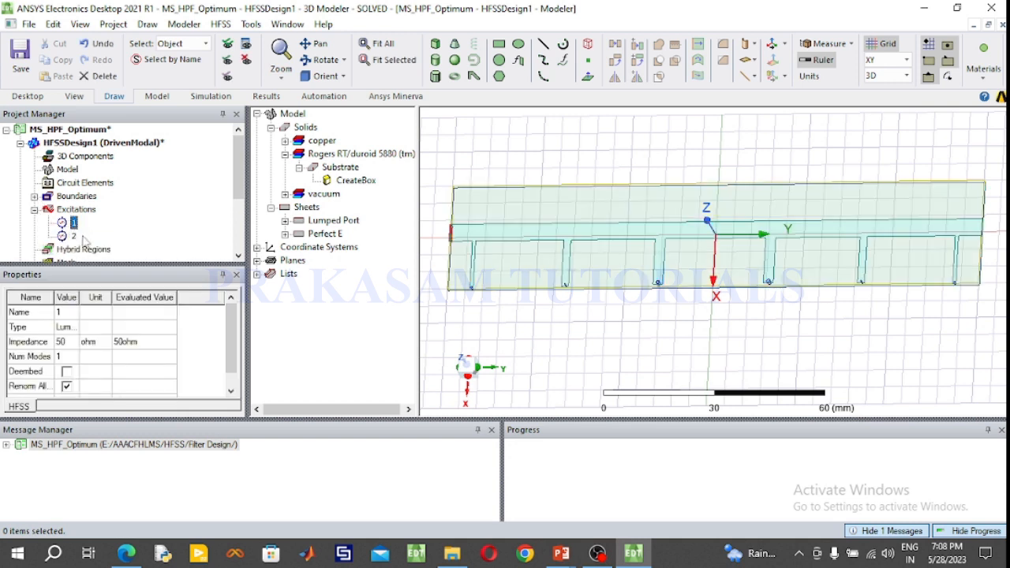
left_click(73, 236)
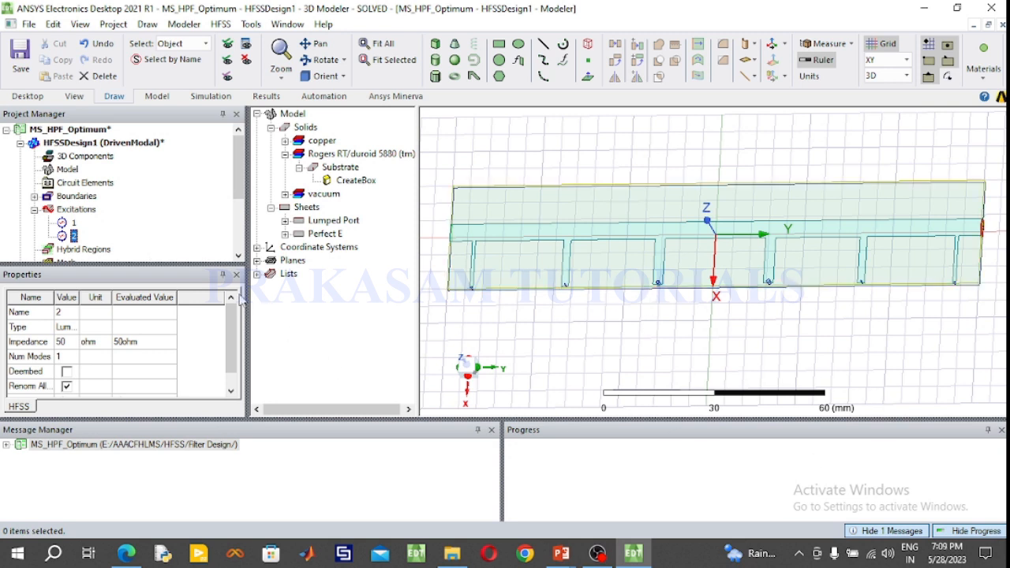
Inspect the Substrate and Perfect E objects, check the active view visibility list, and save the project
left_click(357, 181)
left_click(344, 167)
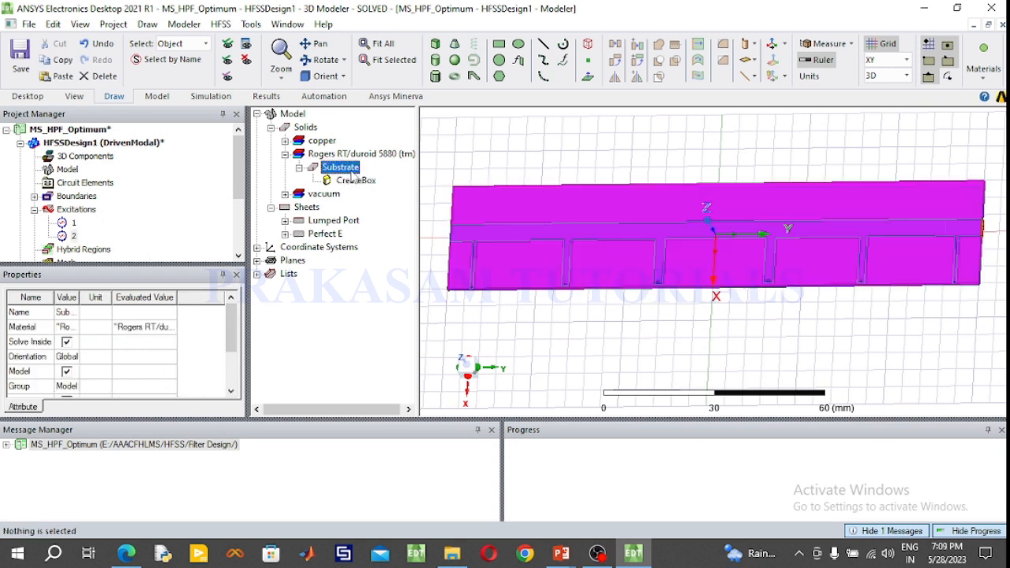
left_click(328, 234)
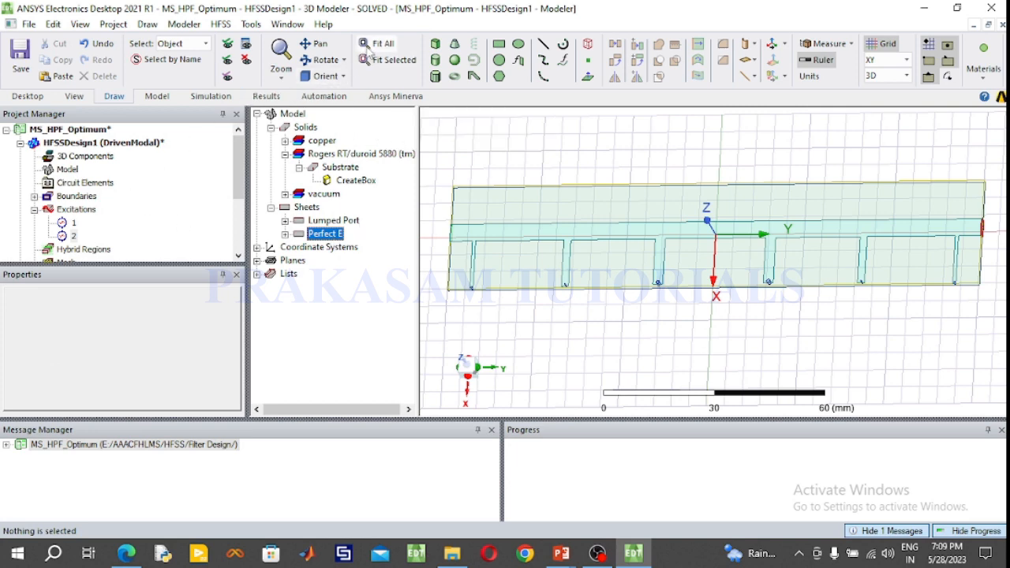
left_click(246, 45)
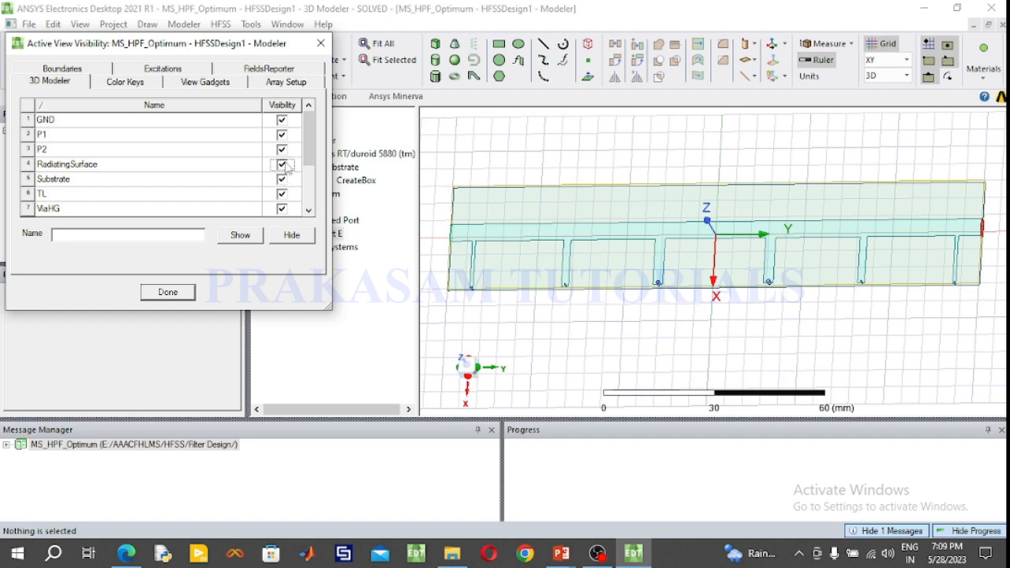
left_click(168, 292)
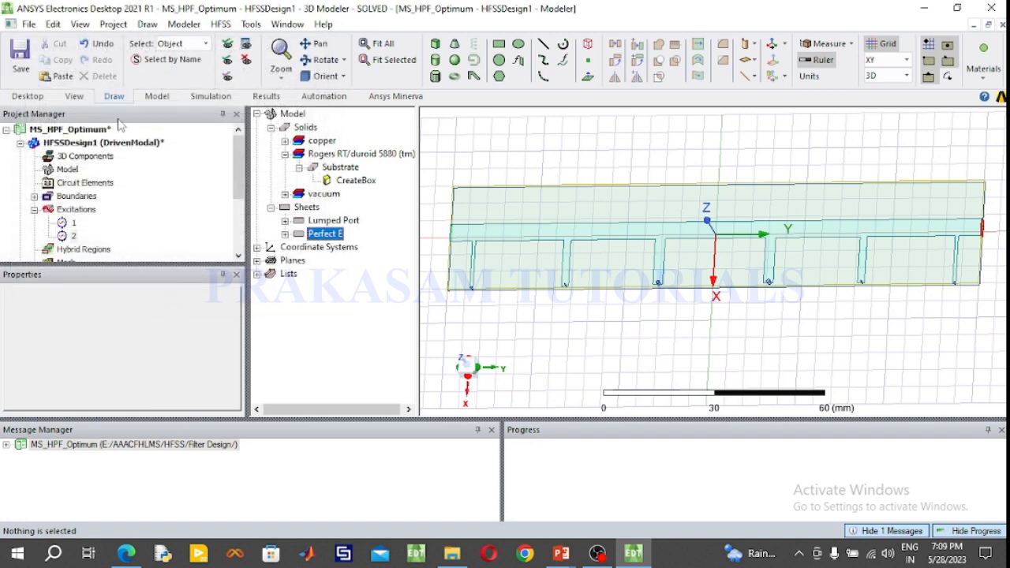
left_click(36, 49)
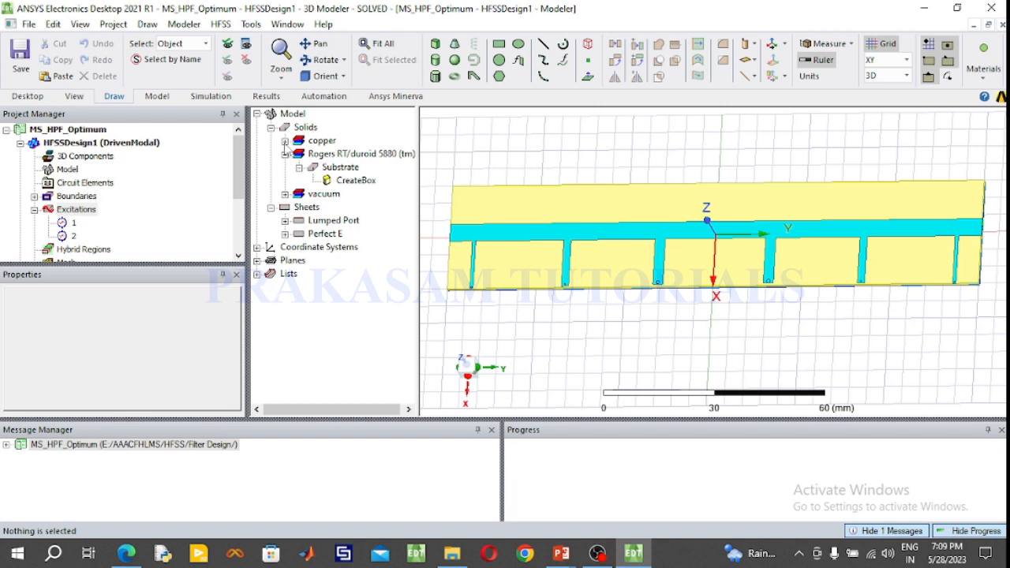
Examine the copper vias ViaHG to ViaHG5 one by one, using the Front (-X) view to see their positions
left_click(285, 140)
left_click(335, 154)
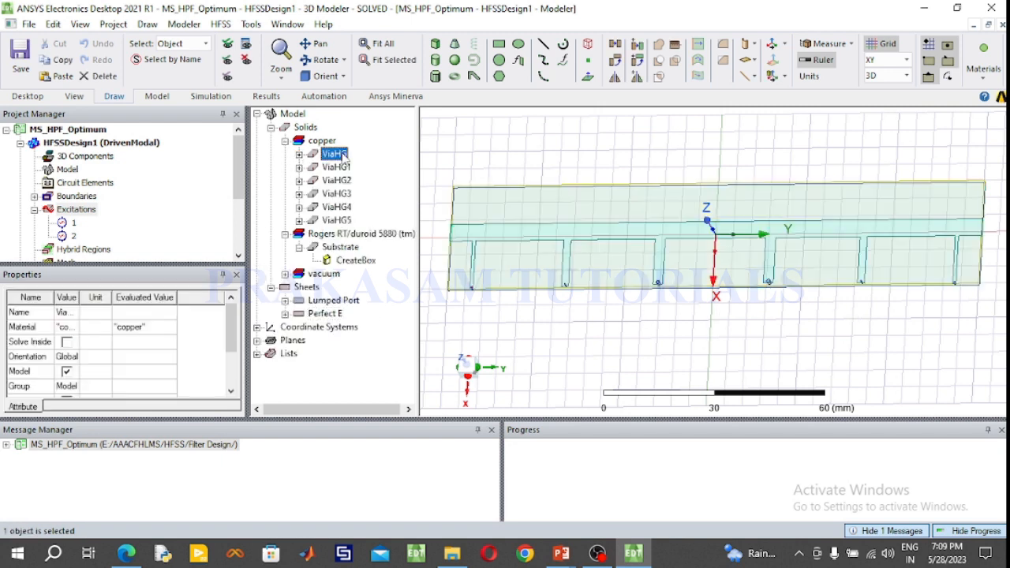
left_click(338, 167)
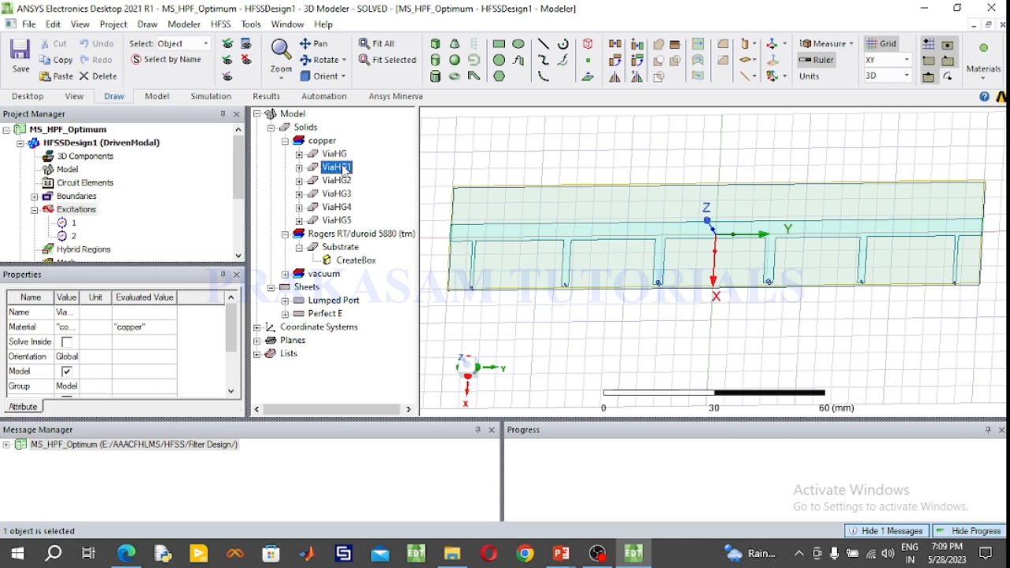
left_click(341, 76)
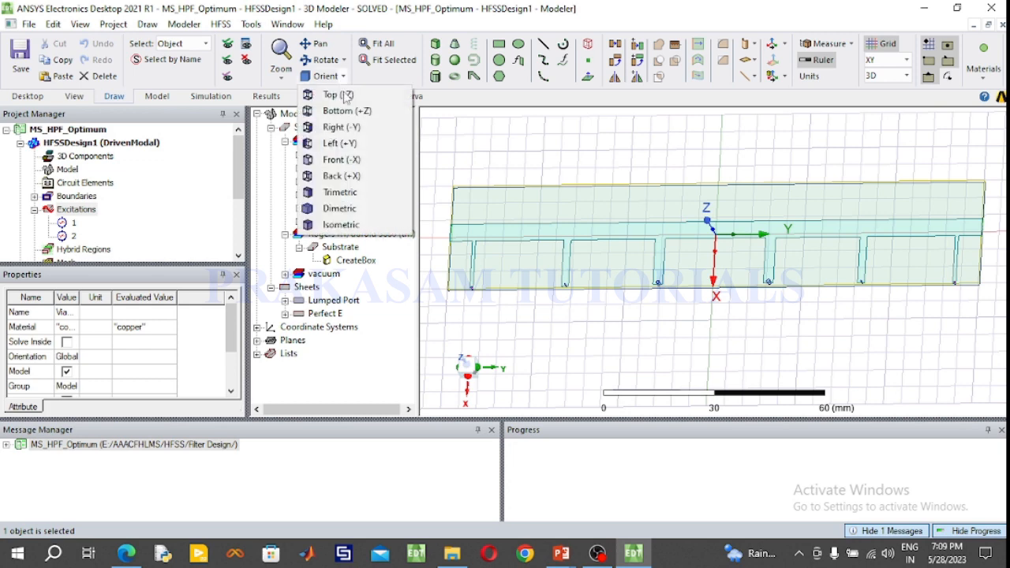
left_click(344, 161)
left_click(335, 155)
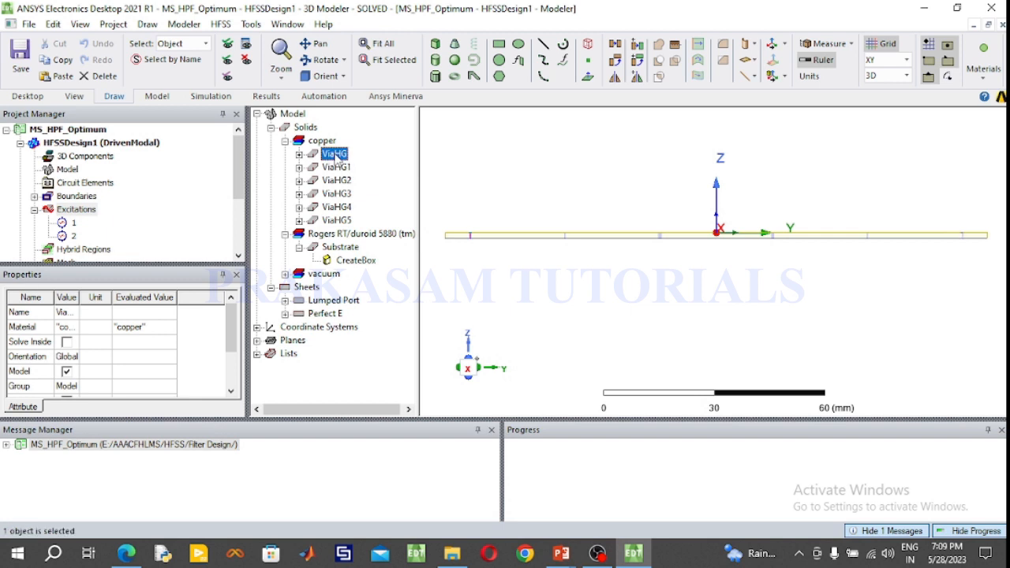
left_click(338, 168)
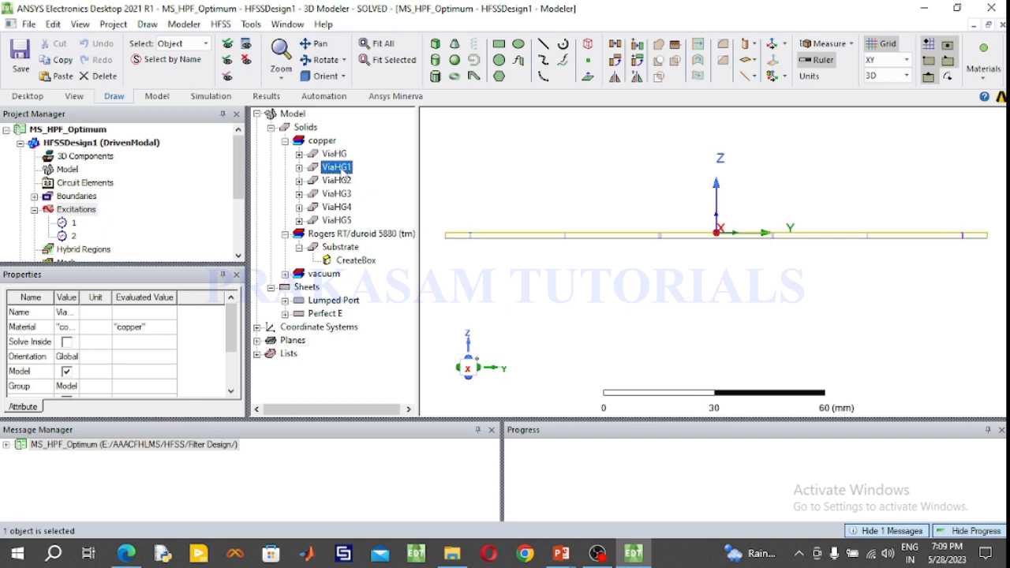
left_click(344, 182)
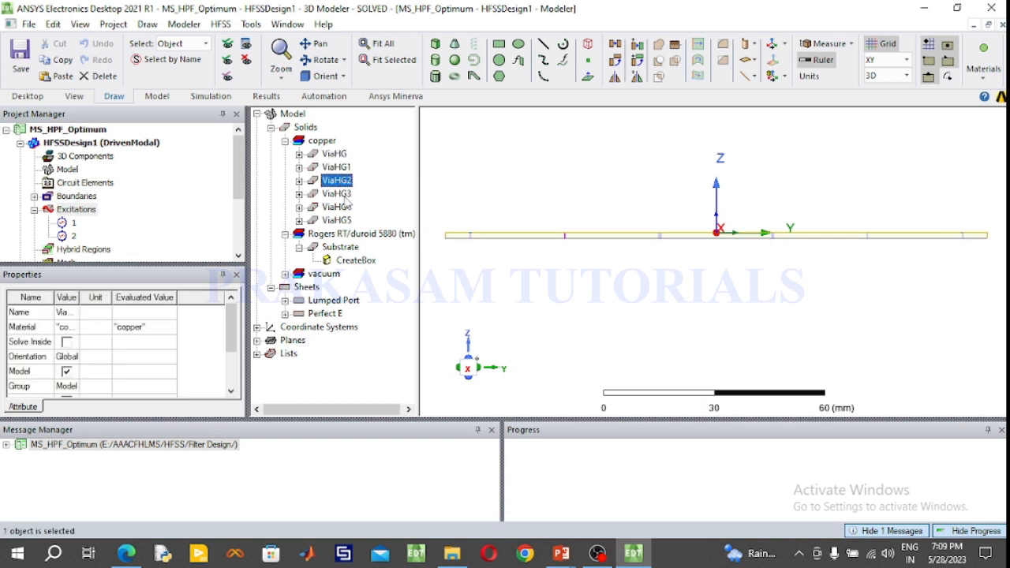
left_click(345, 196)
left_click(347, 207)
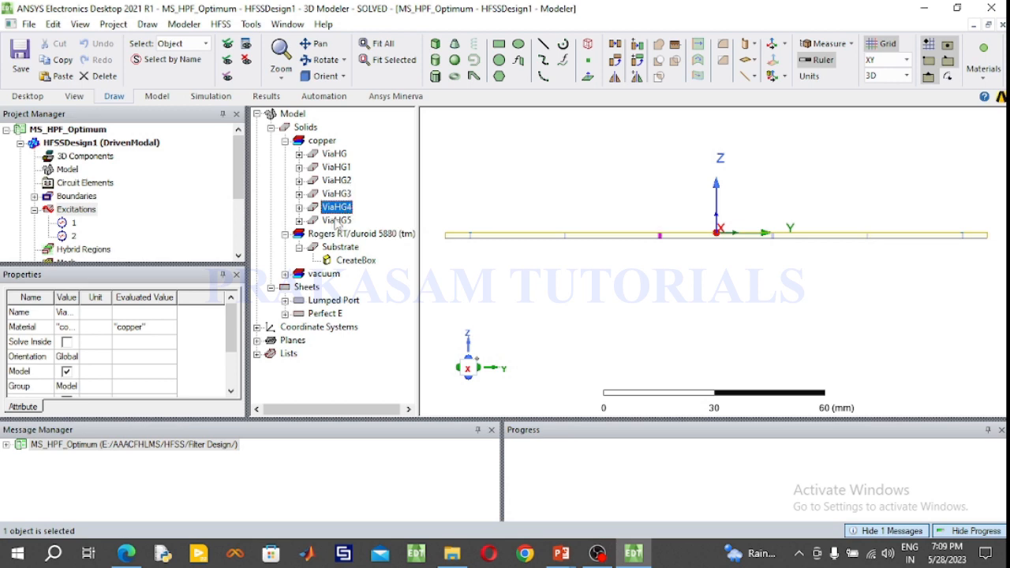
left_click(336, 221)
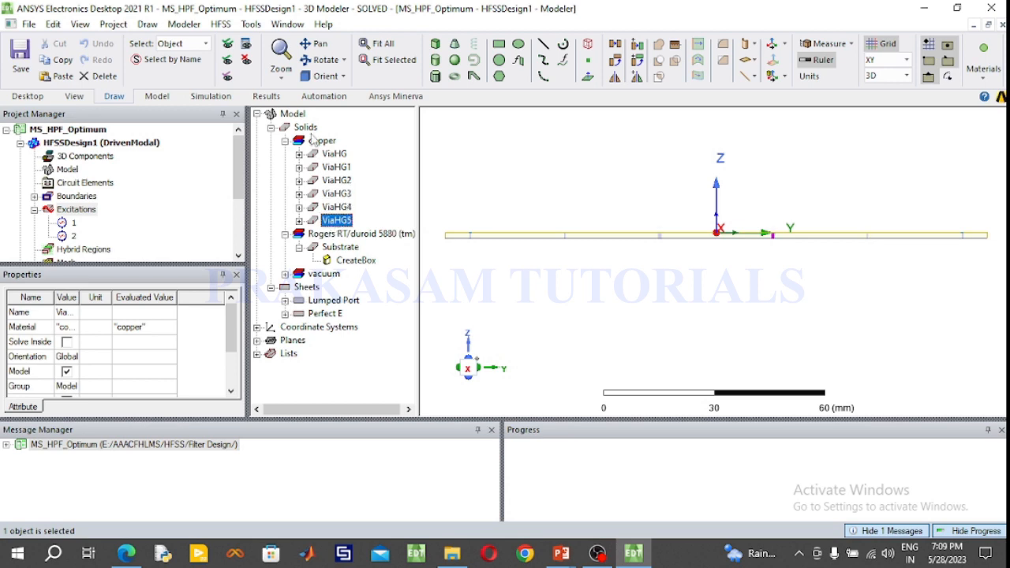
Restore the isometric view of the filter, clear the via selection, and collapse the copper and Excitations groups
left_click(306, 76)
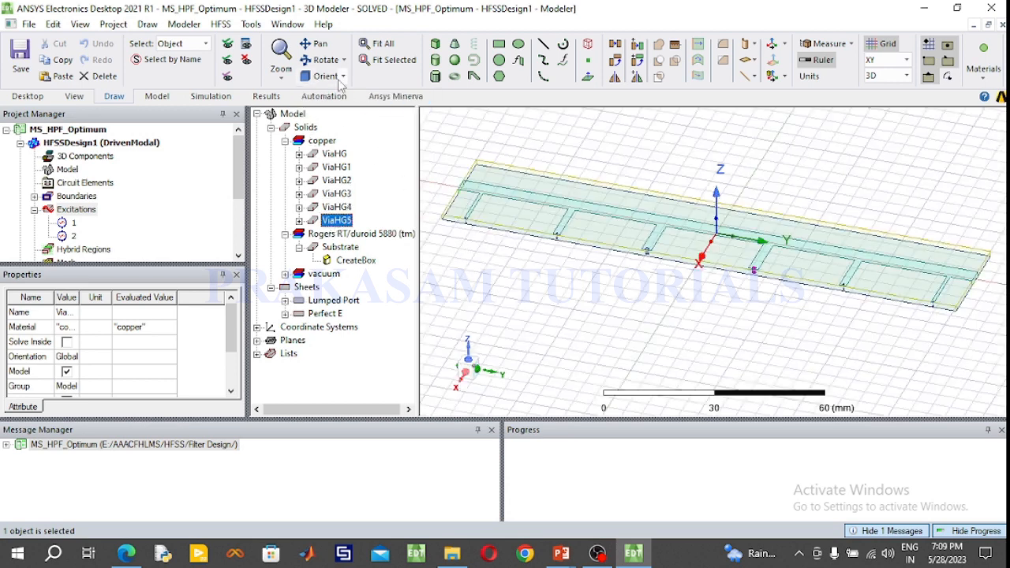
left_click(285, 140)
left_click(498, 291)
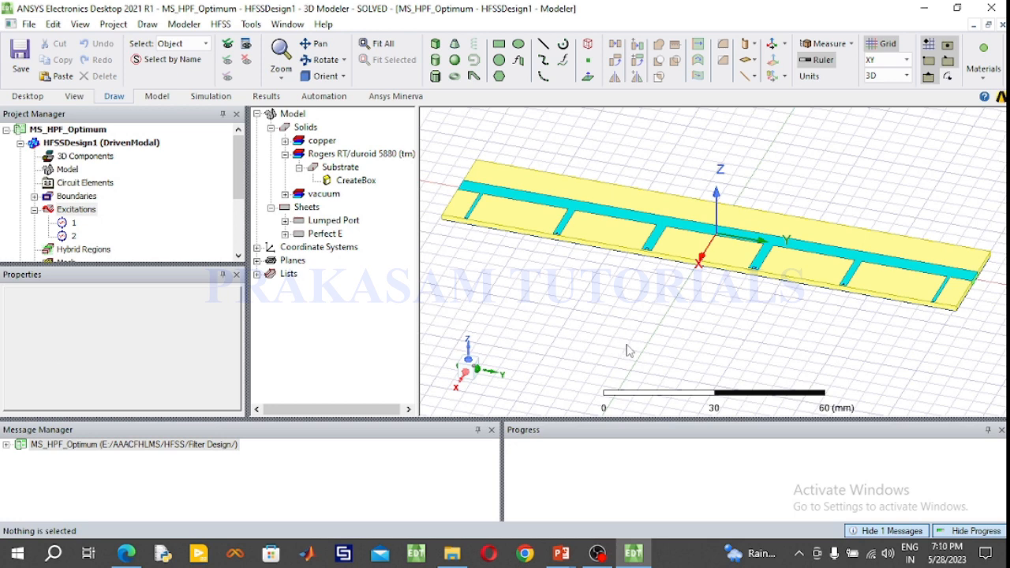
left_click(36, 212)
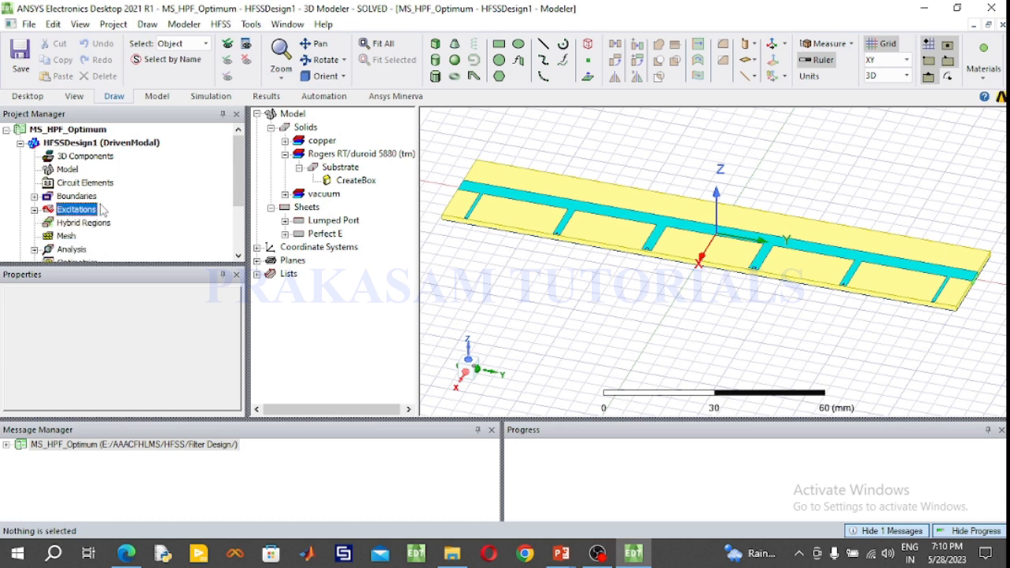
scroll(101, 209, "down", 2)
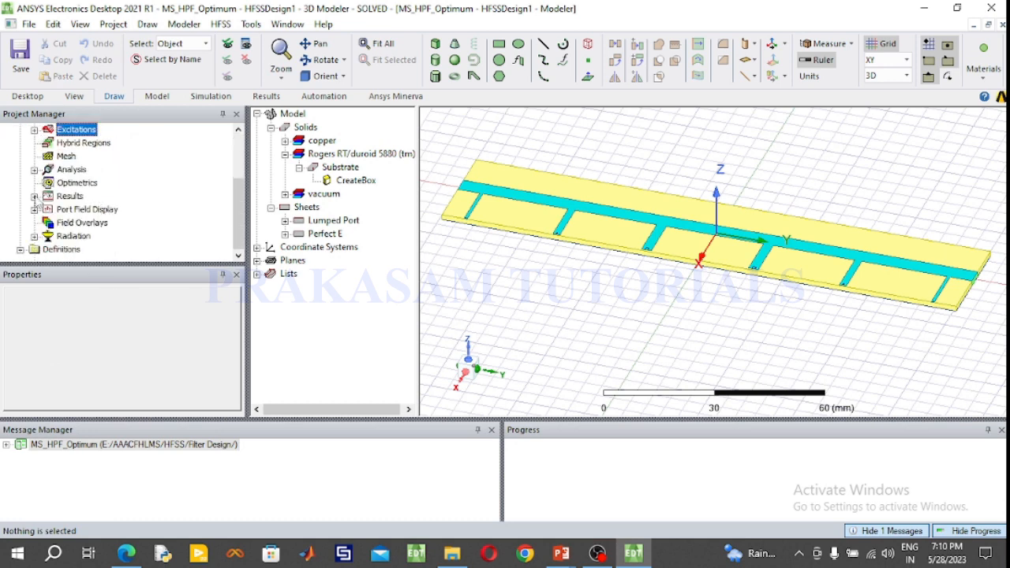
Plot the E-field magnitude (Mag_E) as a field overlay on the Substrate object
left_click(543, 228)
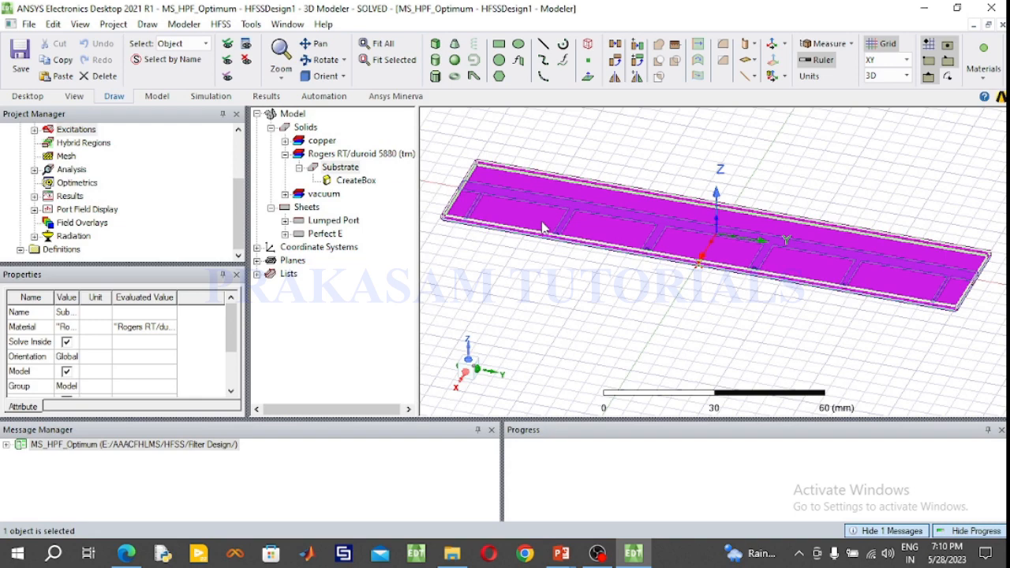
right_click(543, 227)
mouse_move(622, 452)
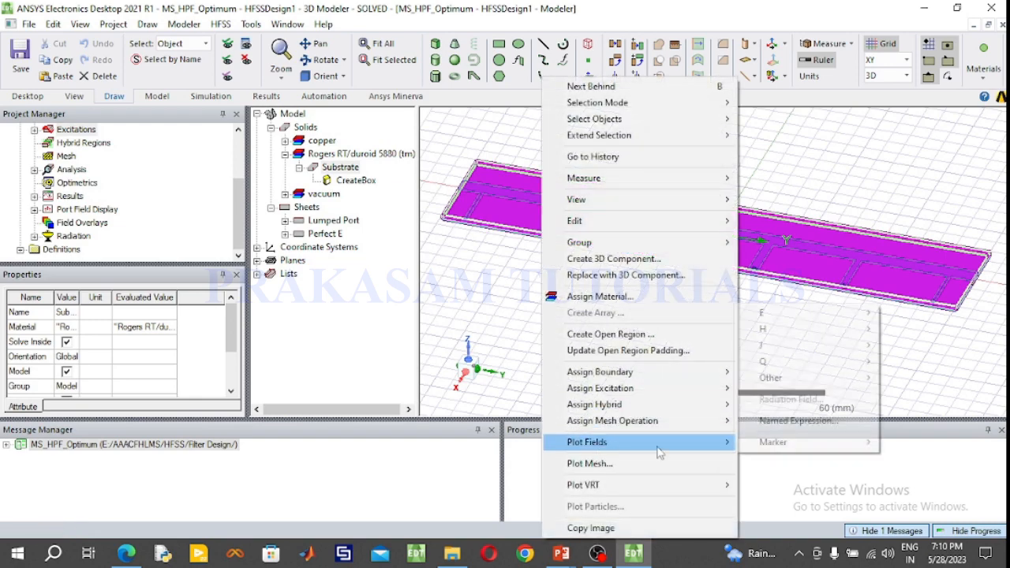
mouse_move(861, 313)
left_click(909, 314)
left_click(478, 410)
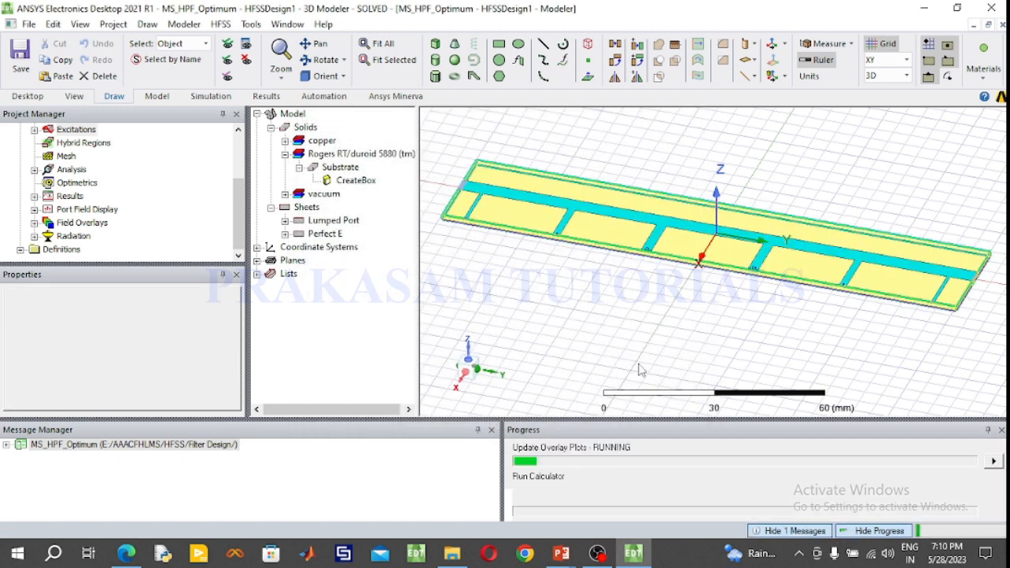
Animate the Mag_E1 field plot over Phase from 0deg to 170deg in 17 steps
left_click(35, 224)
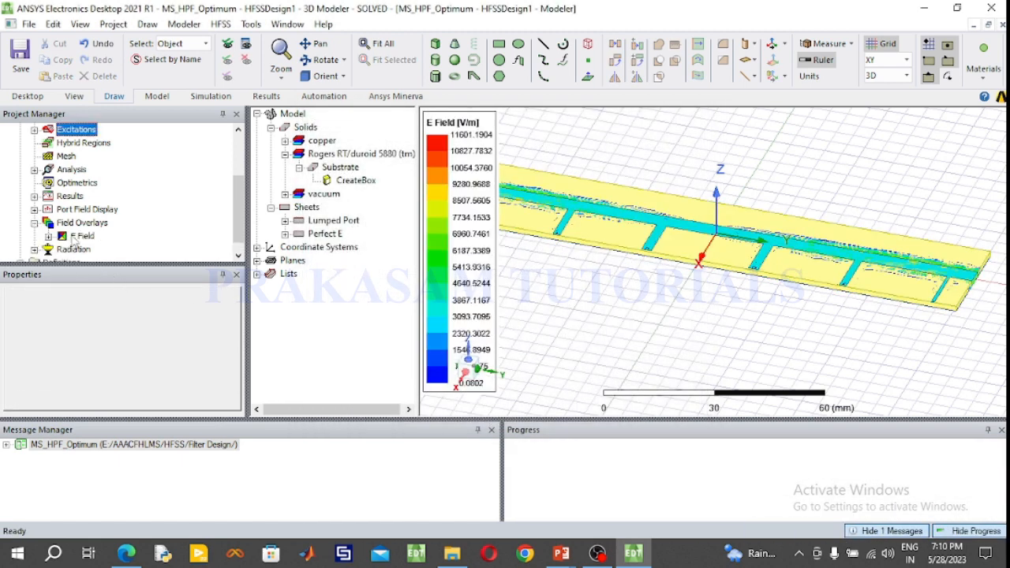
left_click(48, 236)
left_click(95, 249)
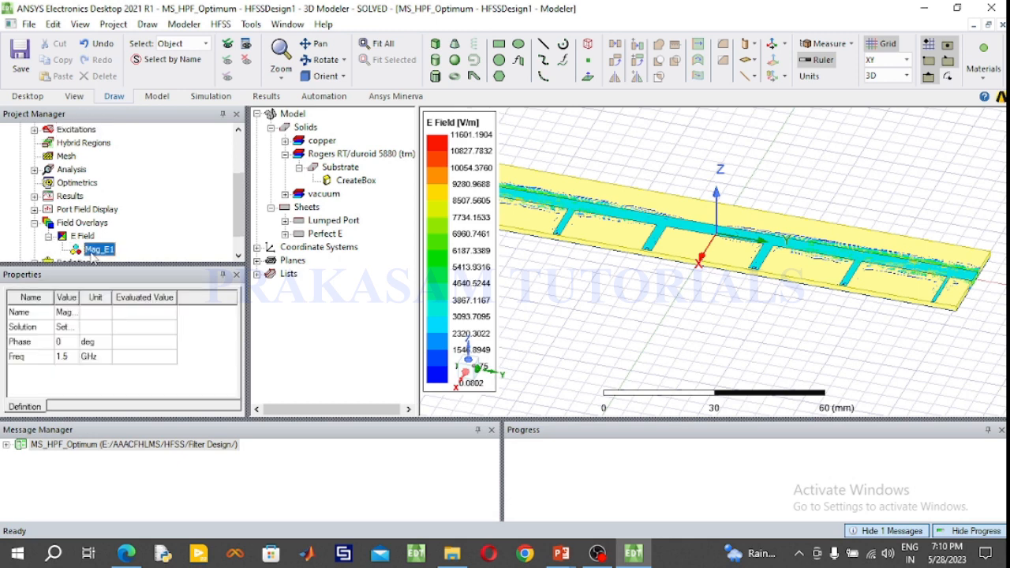
right_click(92, 252)
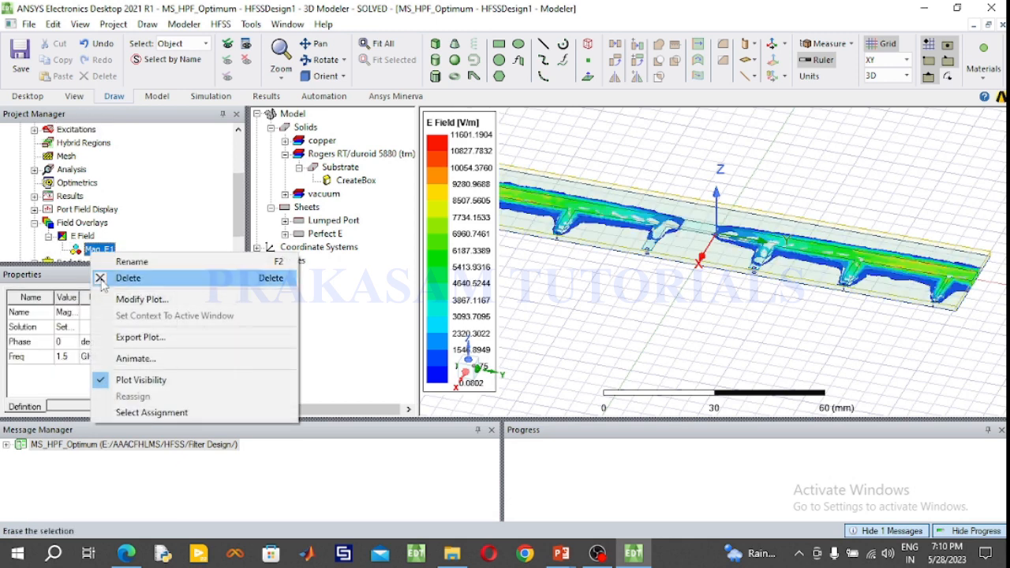
left_click(125, 360)
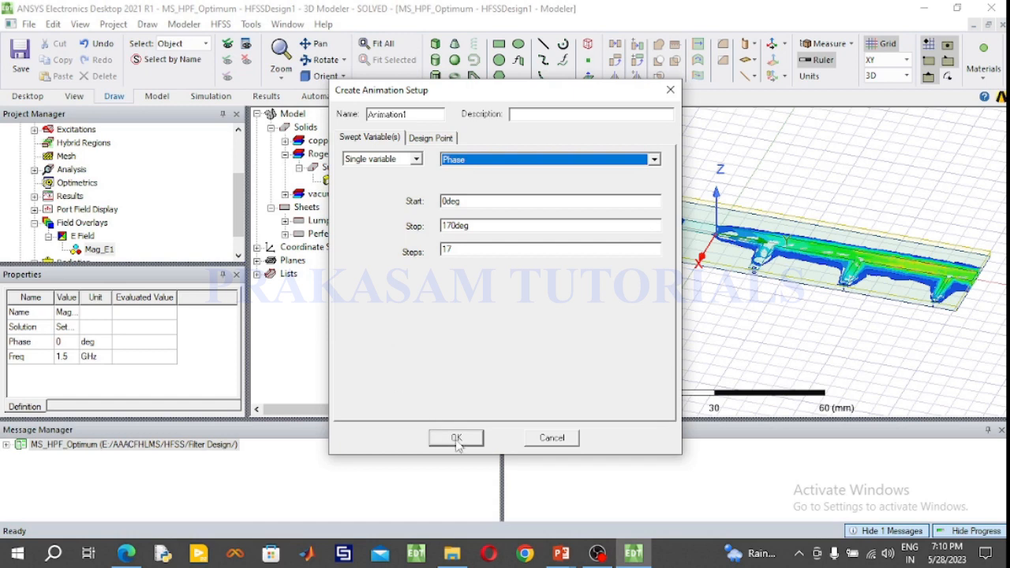
left_click(456, 439)
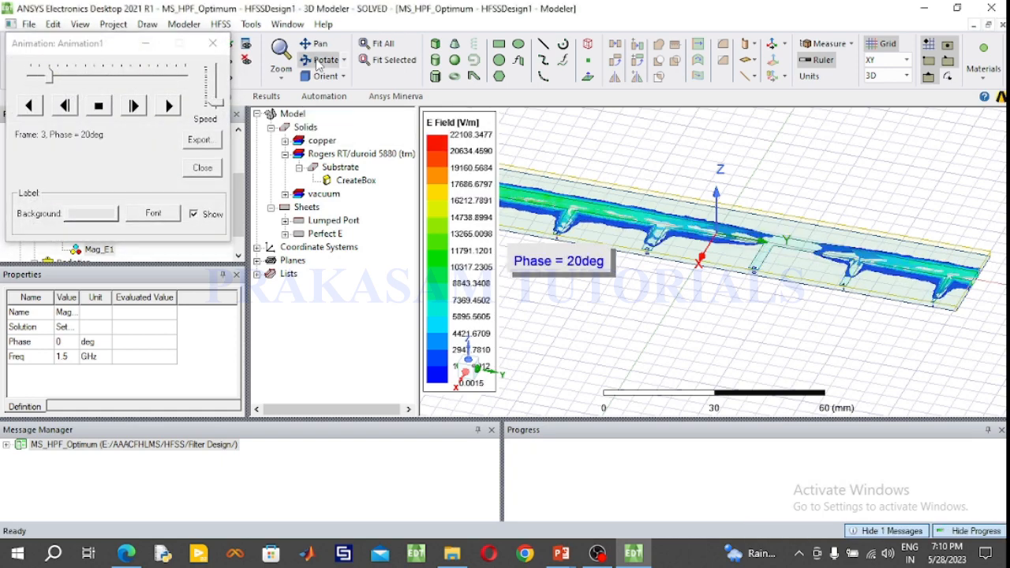
Examine the animated E-field along the microstrip line and stubs from several angles, and close the animation
left_click_drag(655, 197, 621, 234)
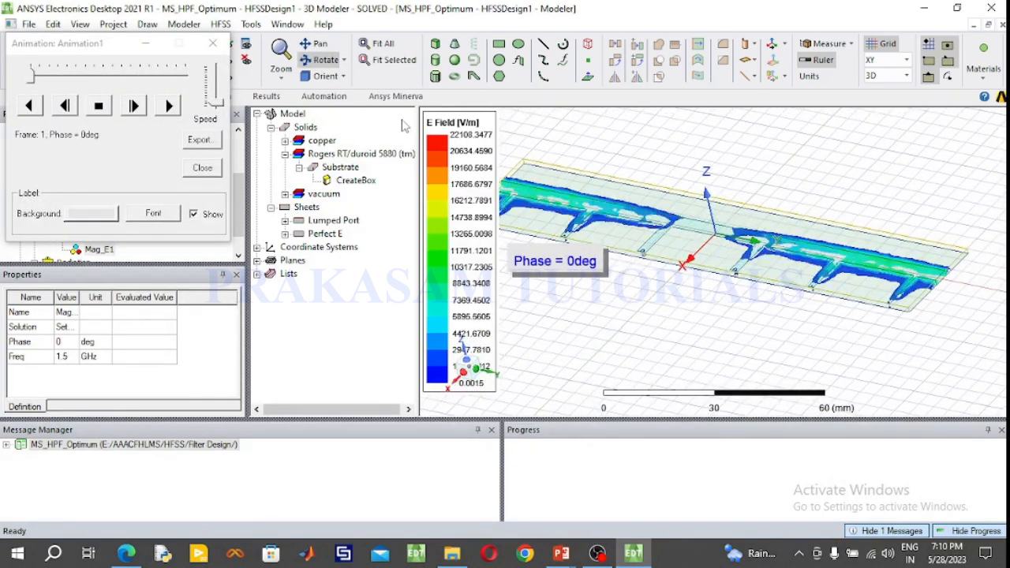
left_click(316, 43)
left_click_drag(765, 311, 799, 311)
left_click(315, 44)
left_click_drag(533, 263, 547, 340)
left_click(320, 59)
left_click_drag(703, 260, 553, 276)
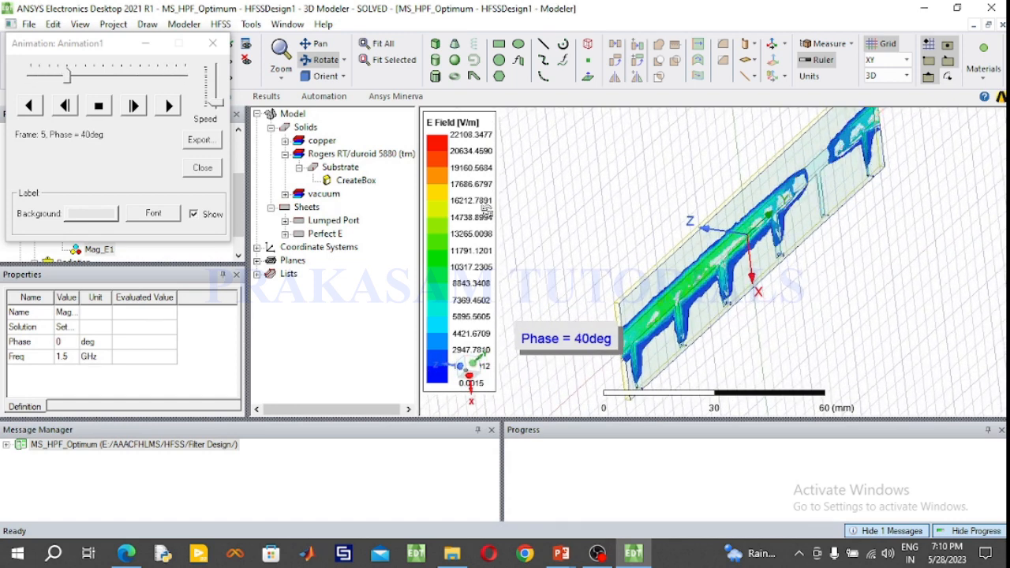
left_click(330, 75)
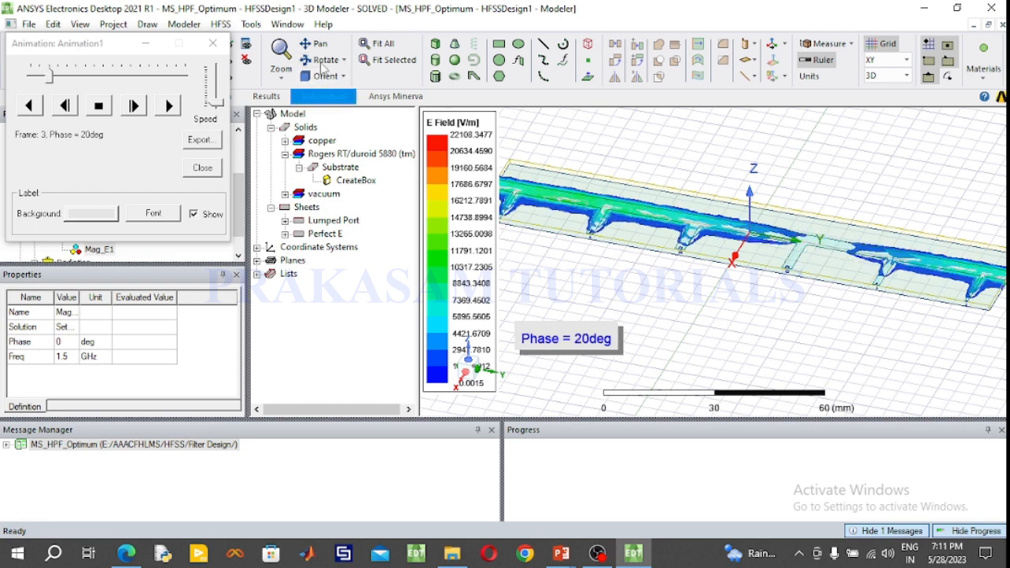
left_click(212, 44)
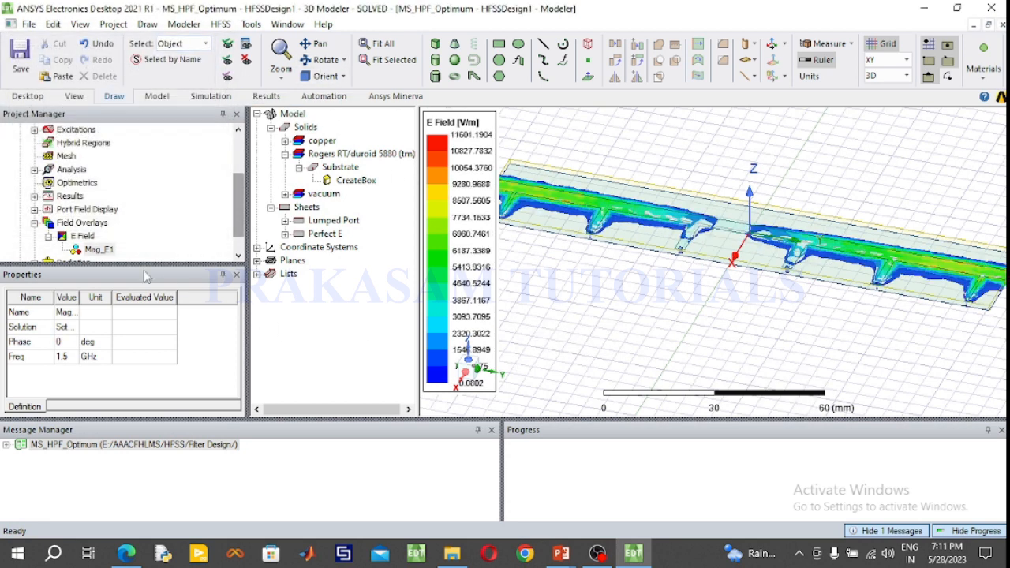
Hide the Mag_E1 field plot and fit the whole filter model in view
right_click(107, 250)
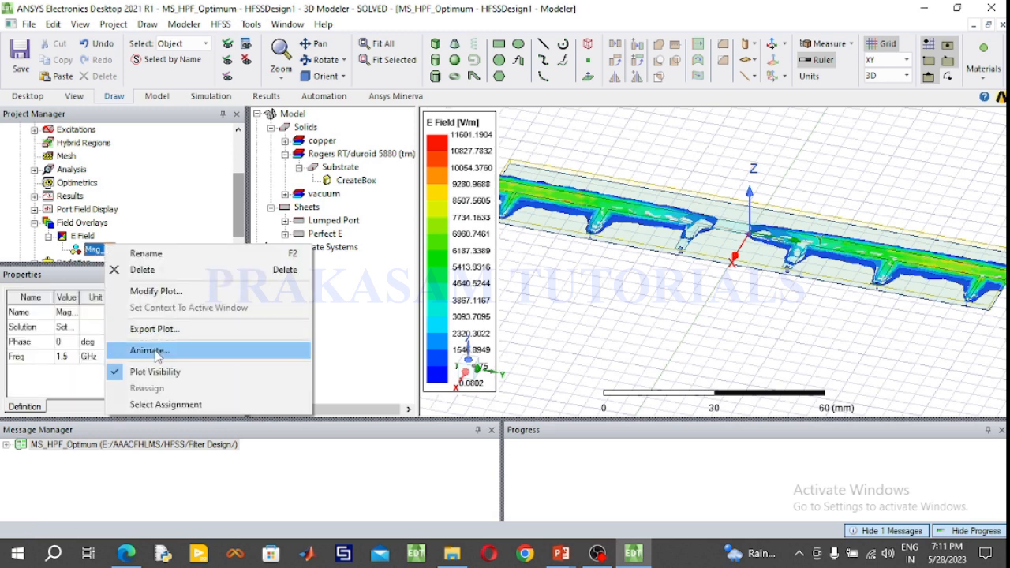
left_click(155, 372)
left_click(558, 317)
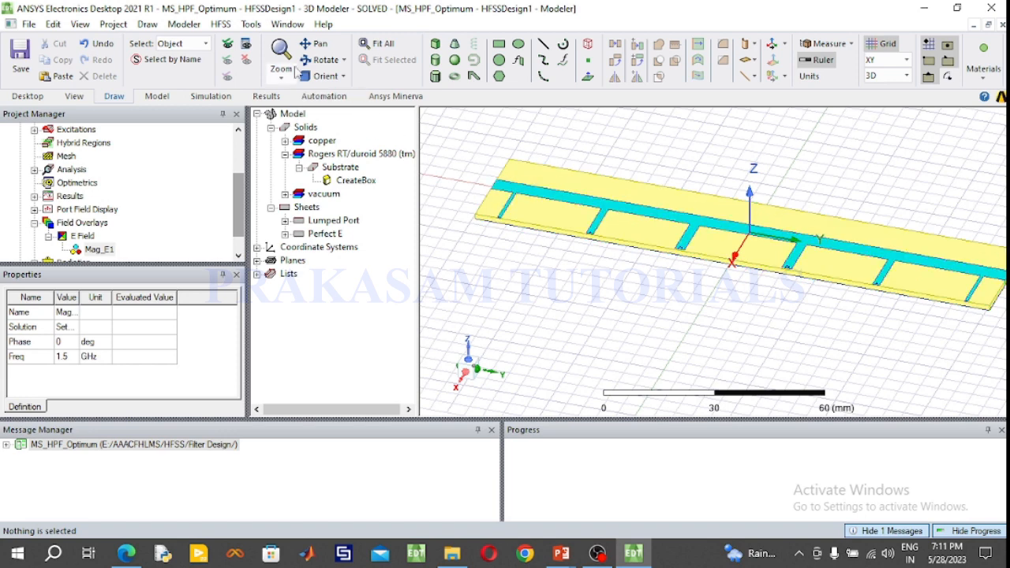
left_click(379, 43)
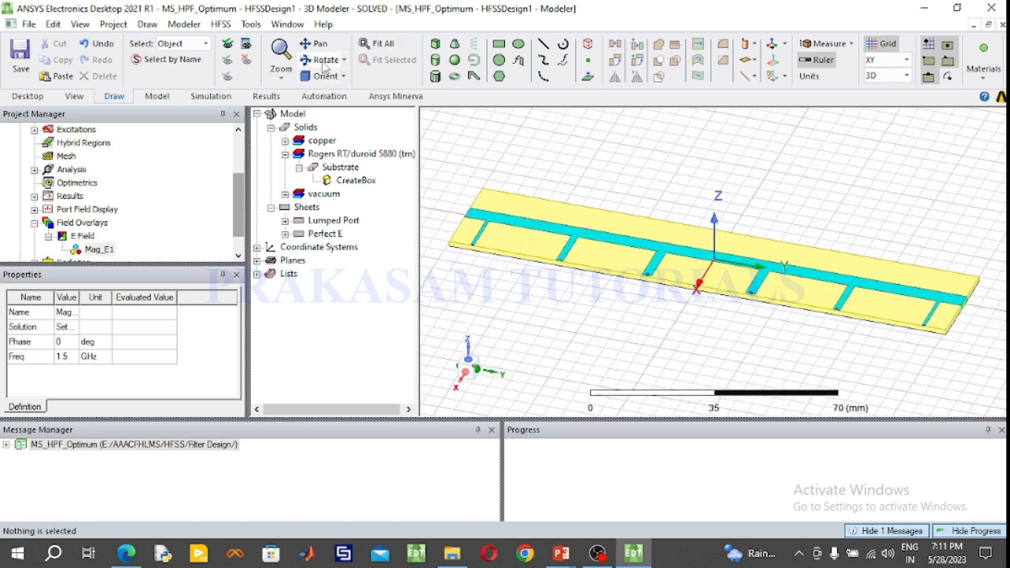